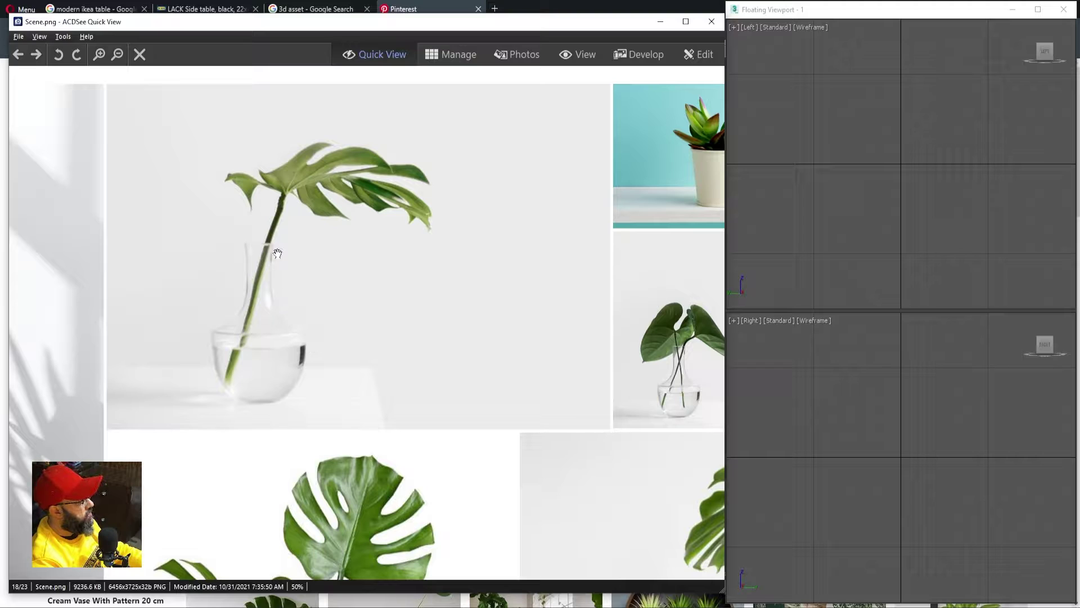
left_click_drag(317, 345, 440, 306)
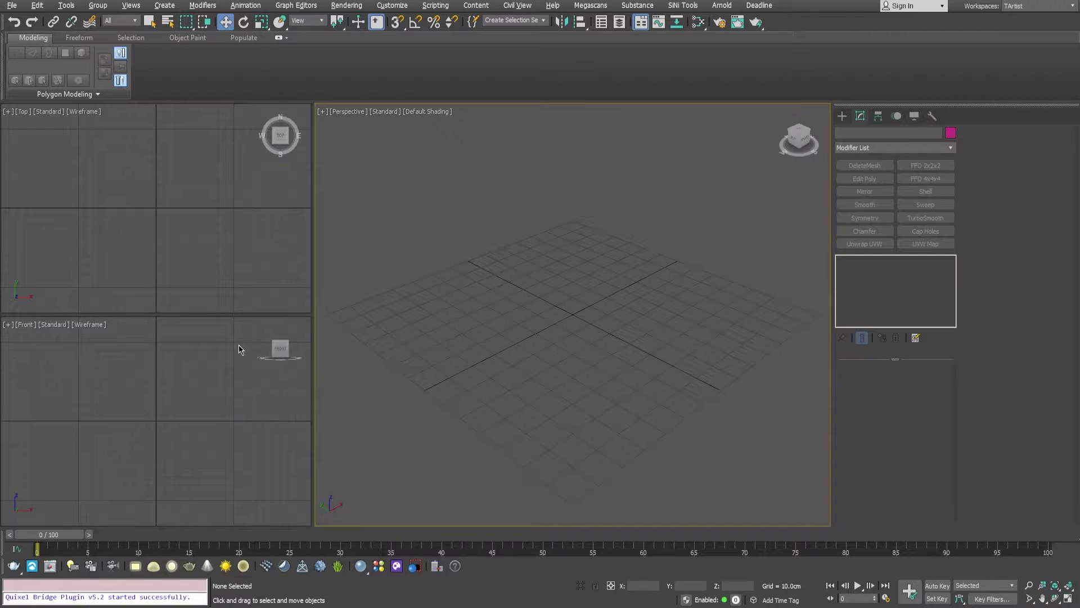
left_click(162, 379)
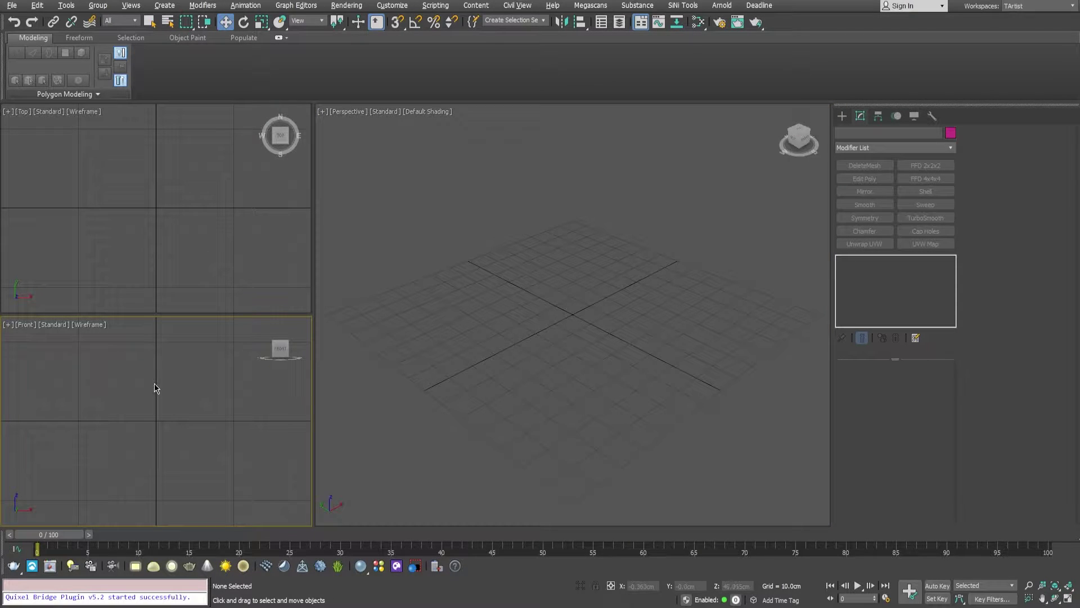
key("alt+w")
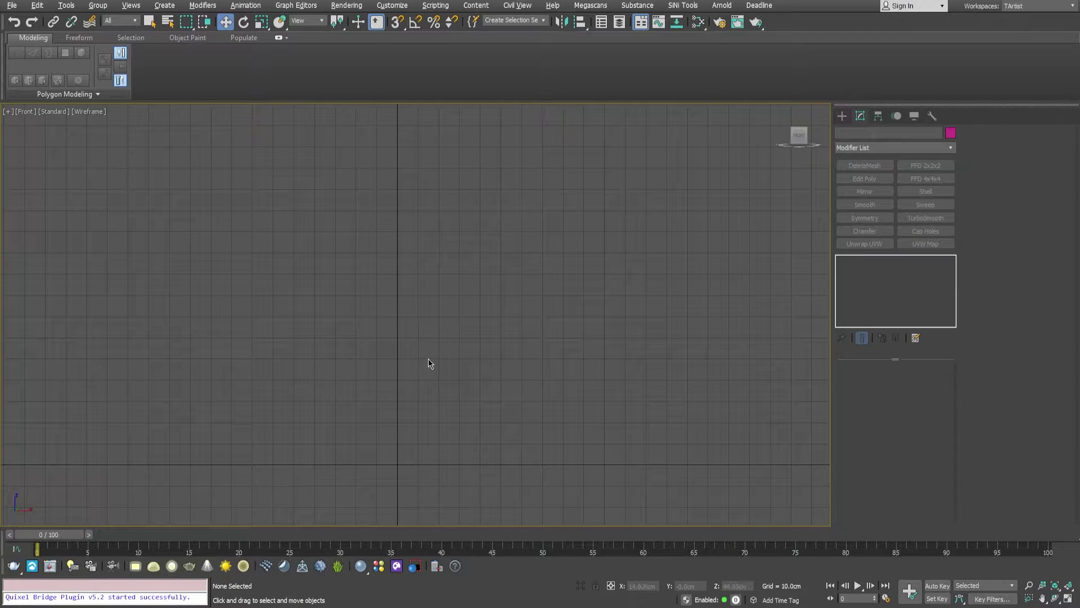
key("alt+w")
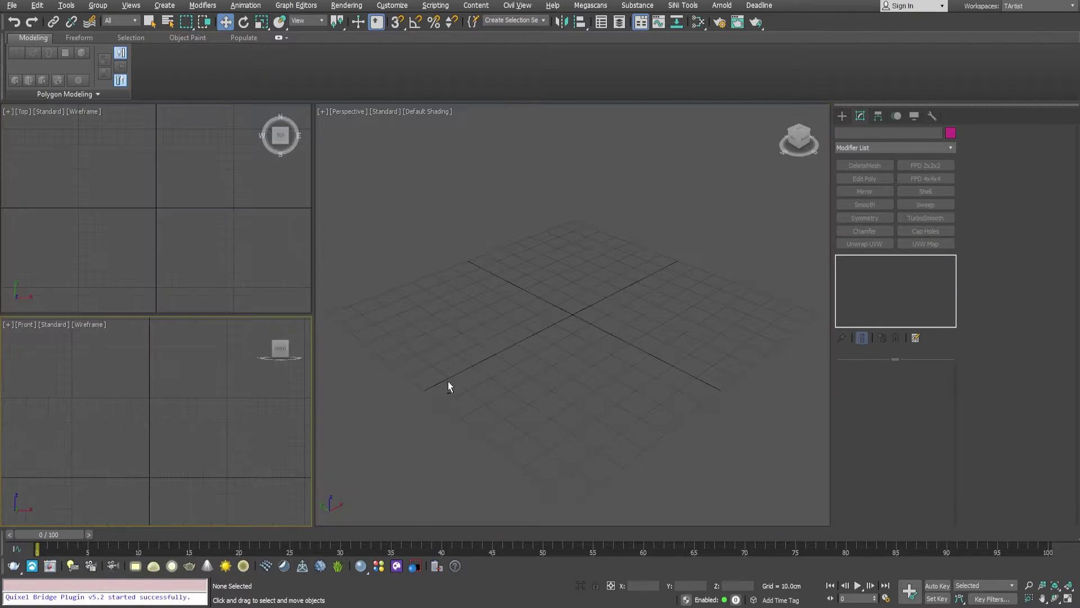
Step: Create a box near the origin in the perspective view, about 22.5 cm long, 21.4 cm wide and 38.3 cm high
left_click(543, 343)
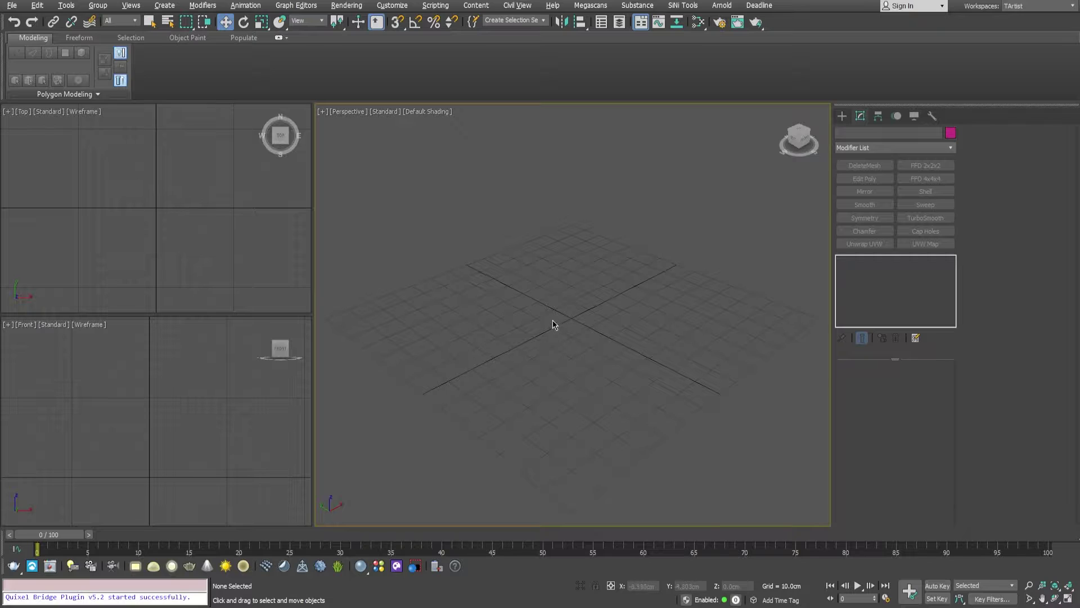
middle_click_drag(553, 320, 534, 326, "alt")
right_click(540, 330)
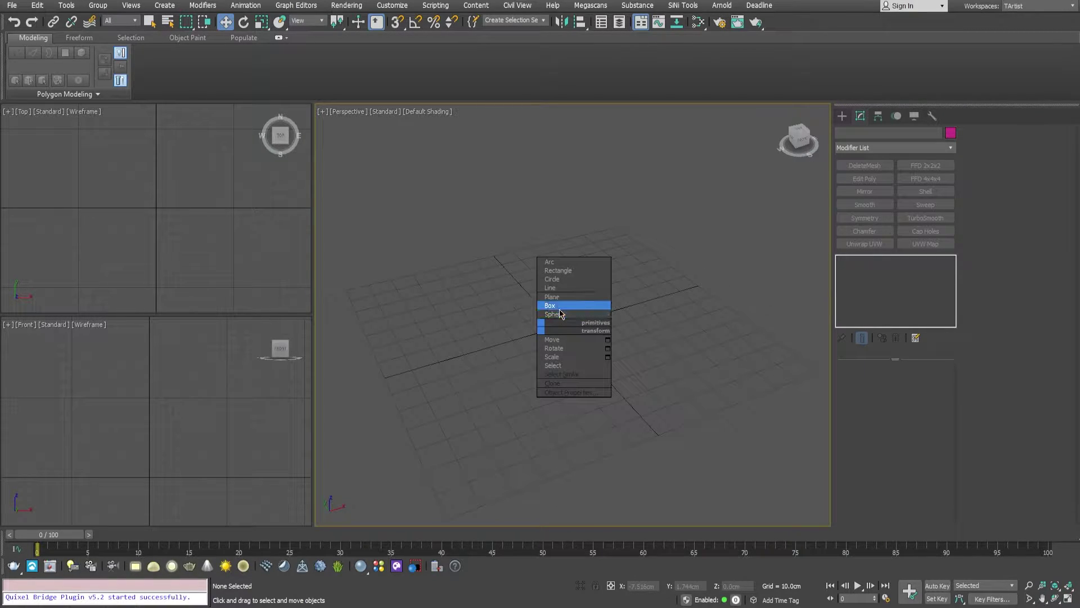
left_click(557, 314)
scroll(555, 323, "up", 3)
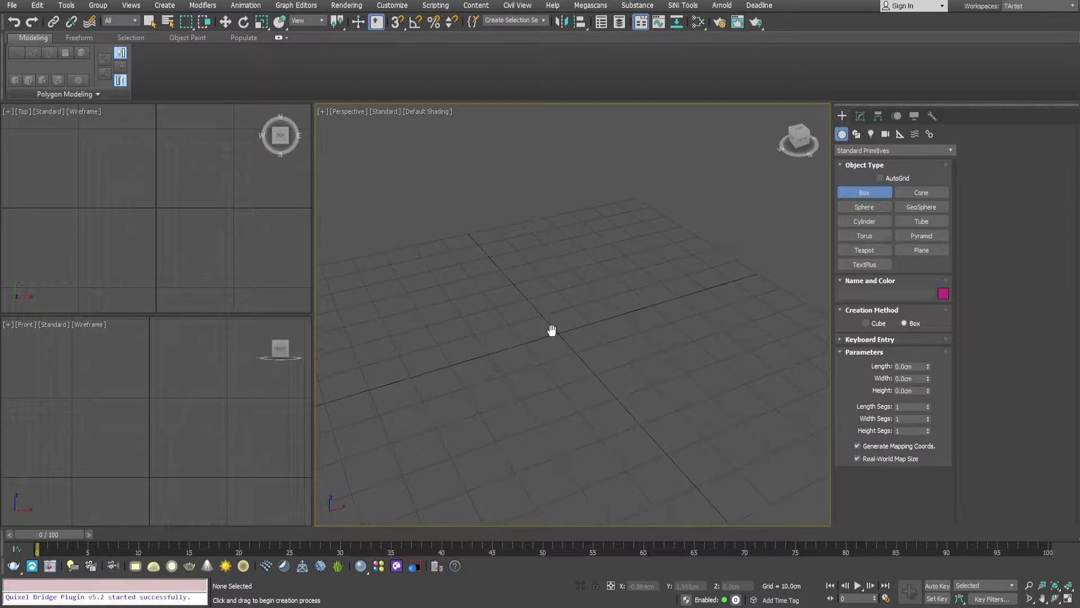
left_click_drag(553, 312, 515, 374)
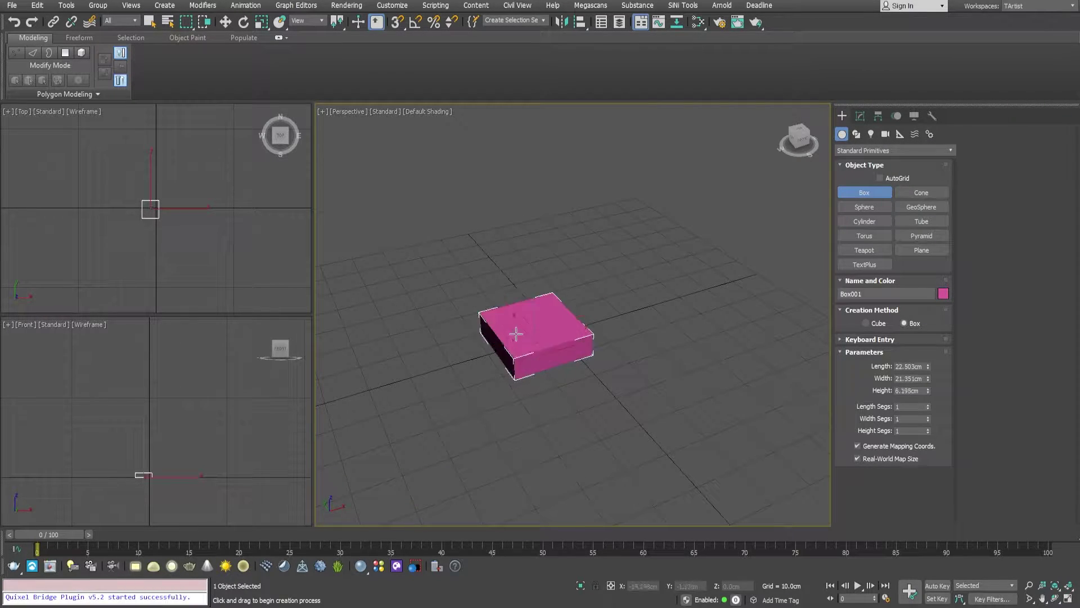
left_click(513, 242)
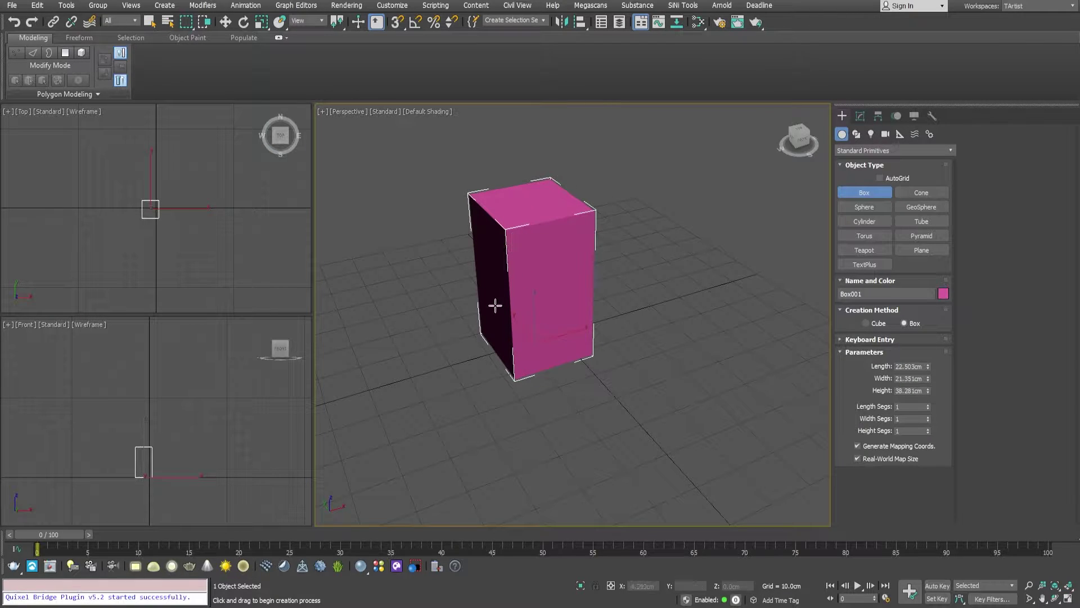
key("w")
Step: Set the display units to US Standard with feet and decimal inches, keeping inches as the default unit
left_click(393, 5)
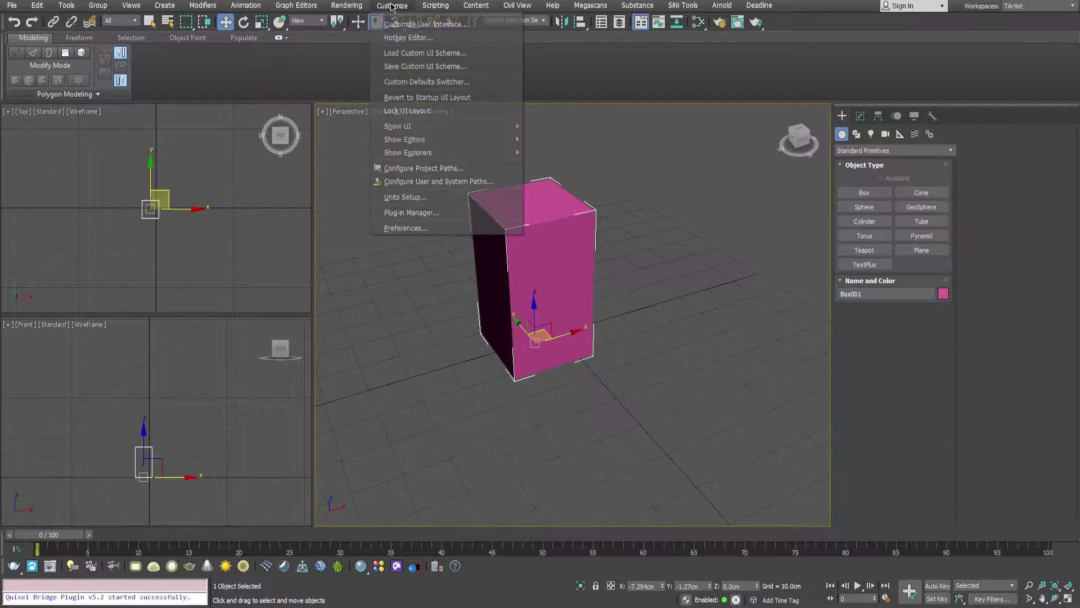
left_click(405, 198)
left_click(471, 280)
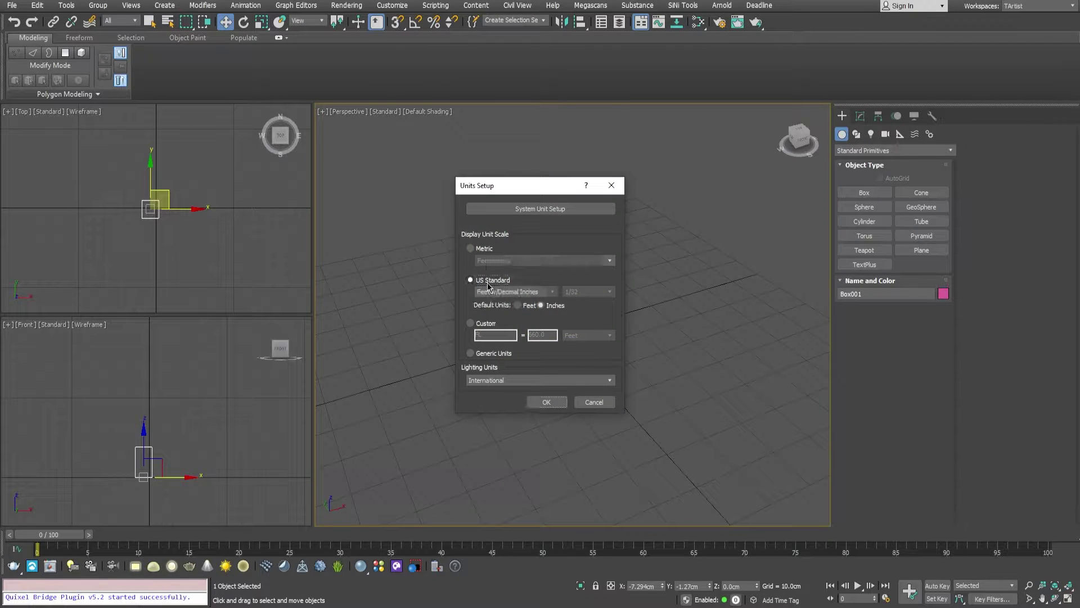
left_click(545, 403)
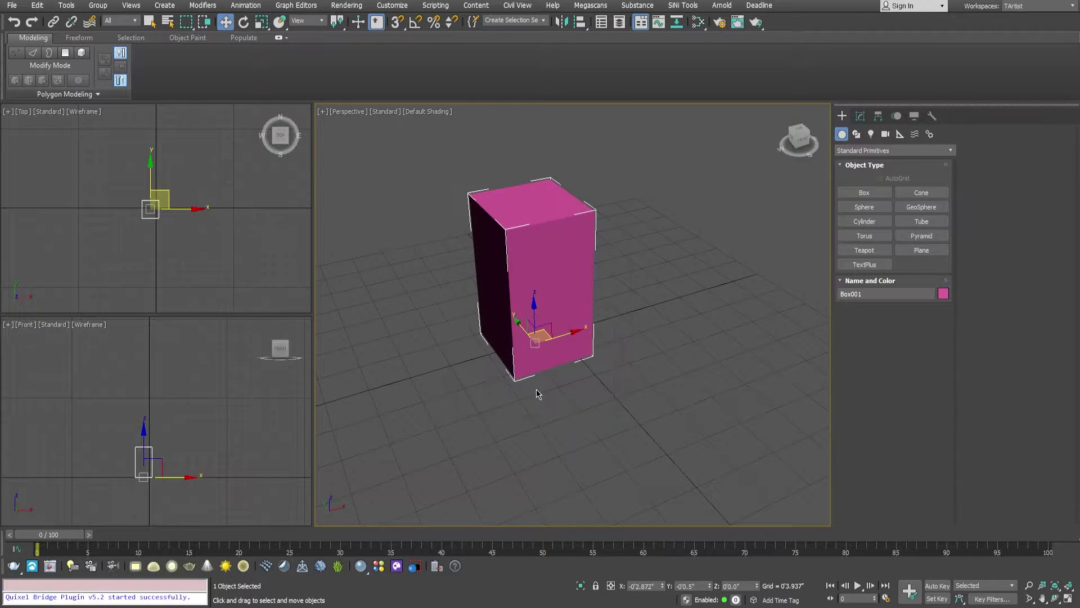
Step: Set the box's length and width to 12 inches and its height to about 1'10.68"
left_click(861, 116)
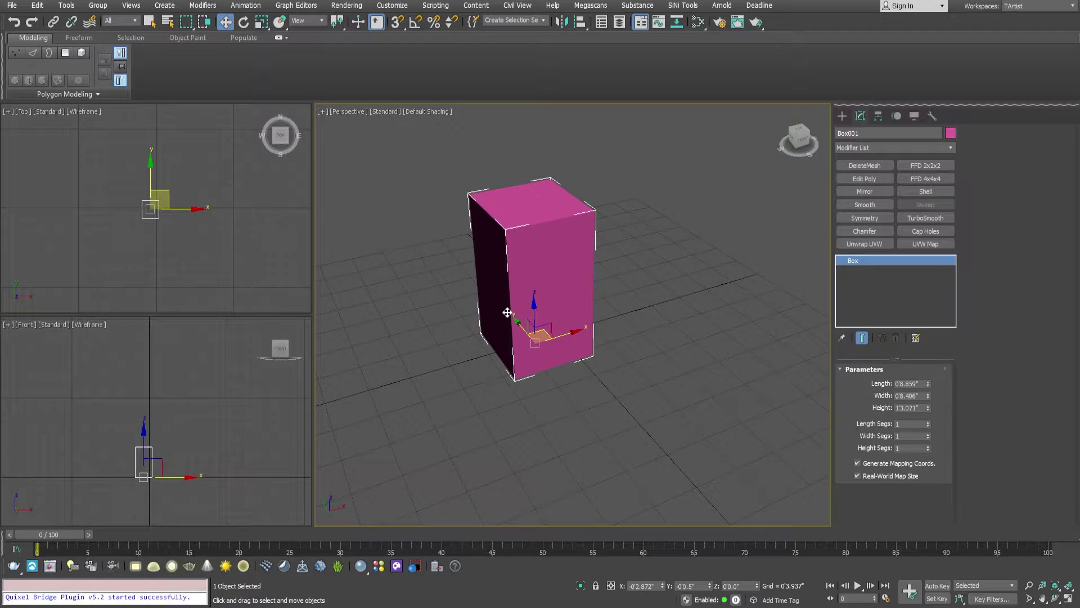
mouse_move(506, 308)
middle_mouse_down()
mouse_move(505, 326)
mouse_move(522, 332)
mouse_move(505, 330)
middle_mouse_up()
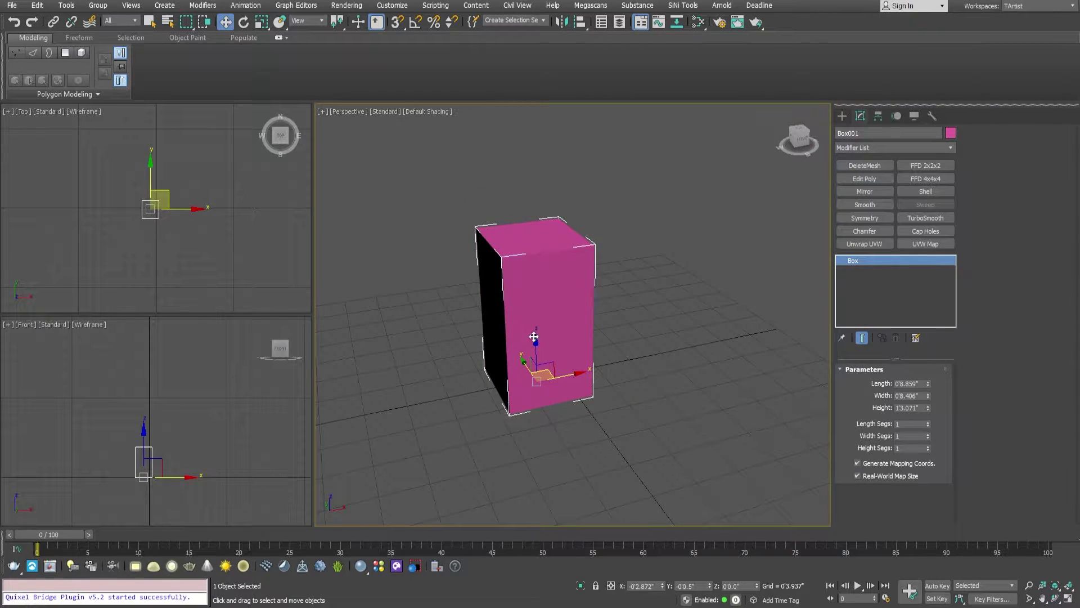
double_click(907, 409)
key("shift+Tab")
key("shift+Tab")
type("12")
key("Tab")
type("12")
key("Tab")
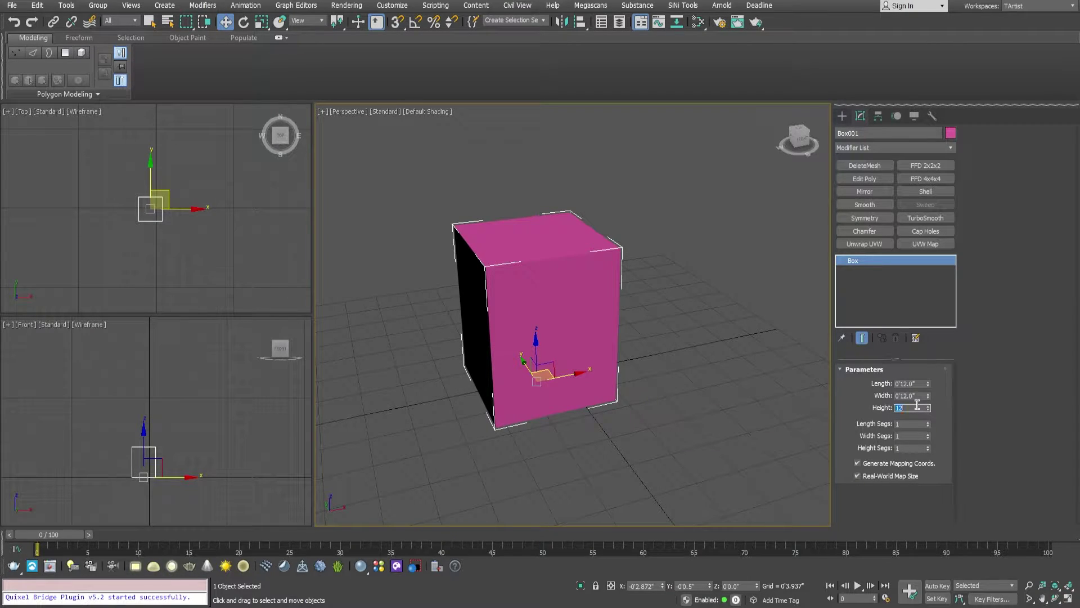
key("Return")
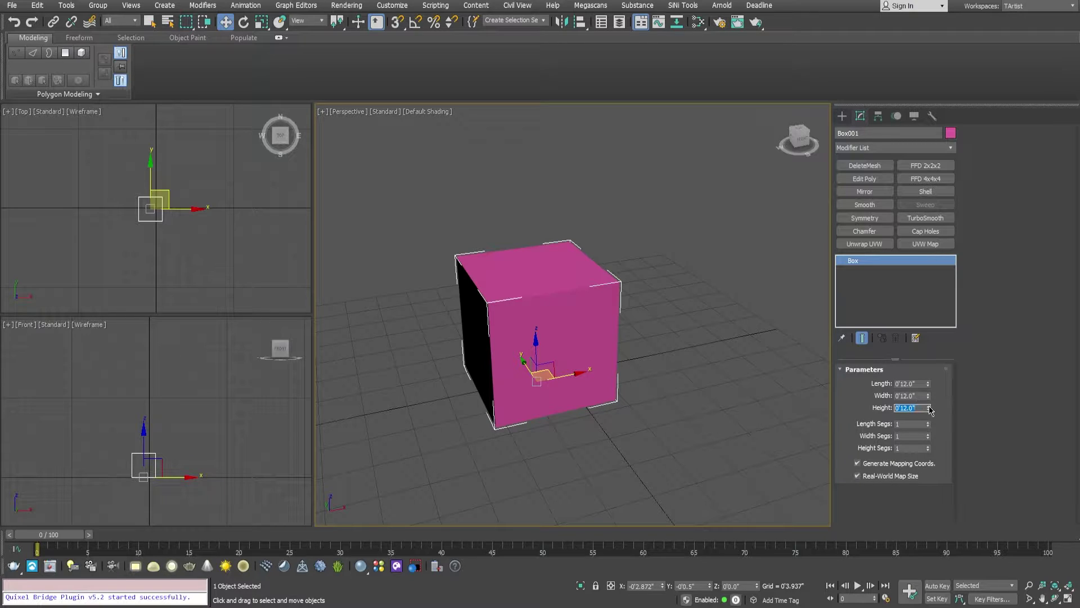
left_click_drag(930, 409, 932, 355)
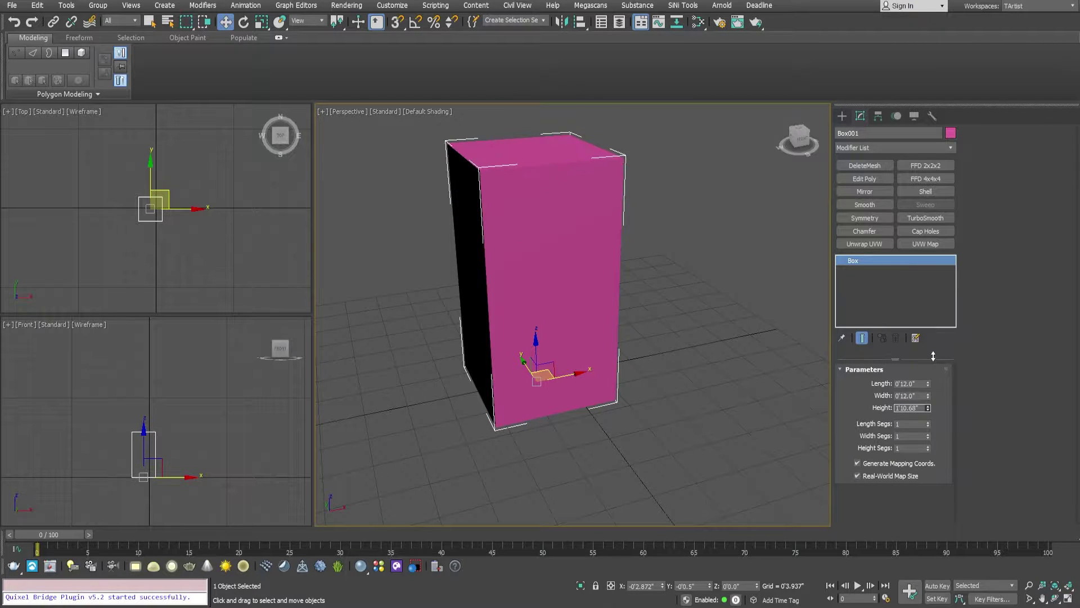
Step: Turn on Display as Box in the box's object properties
middle_click_drag(562, 284, 574, 259, "alt")
right_click(575, 259)
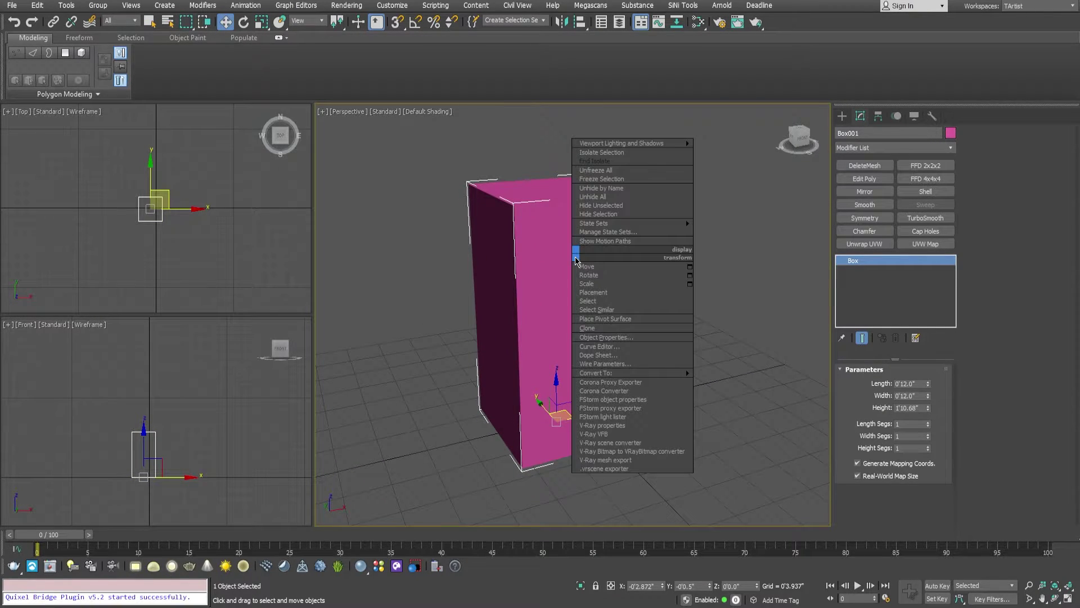
left_click(575, 258)
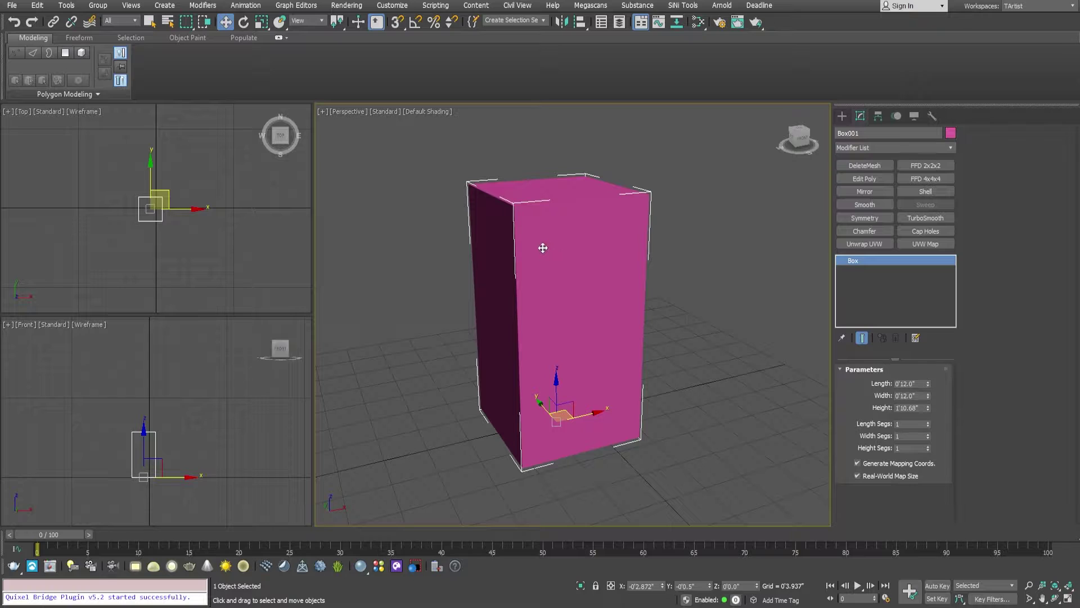
right_click(558, 212)
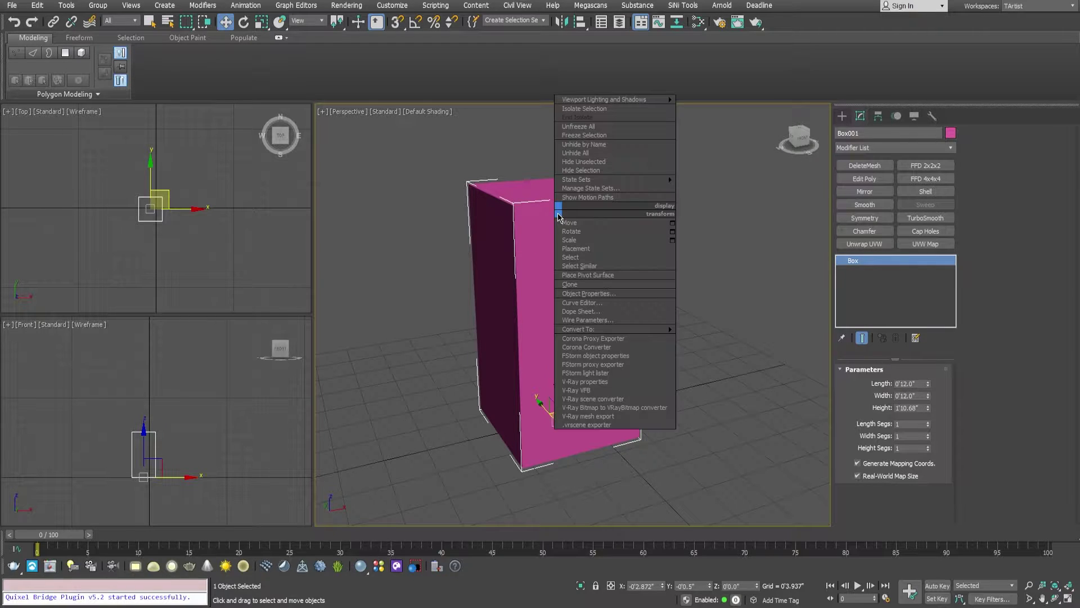
left_click(644, 293)
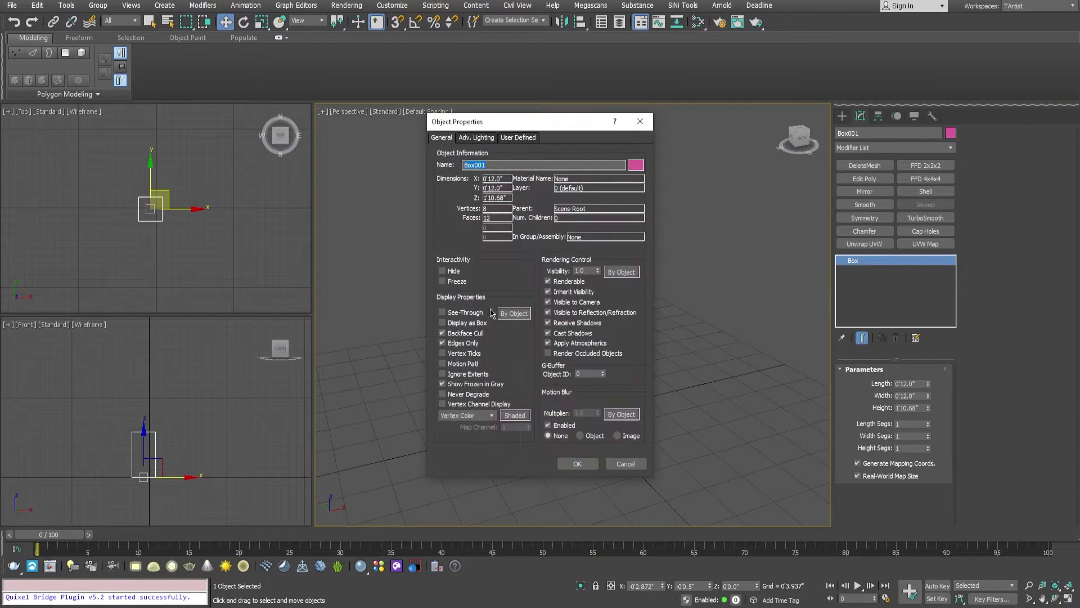
left_click(471, 328)
left_click(566, 463)
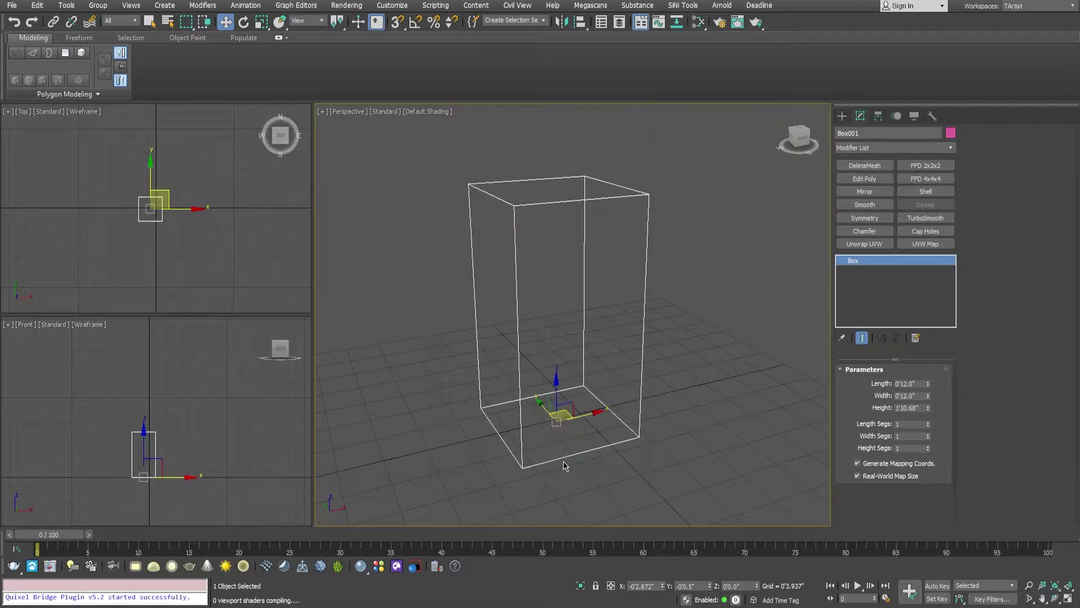
Step: Center the box on the origin by resetting its X and Y position to 0
middle_click_drag(565, 457, 560, 424, "alt")
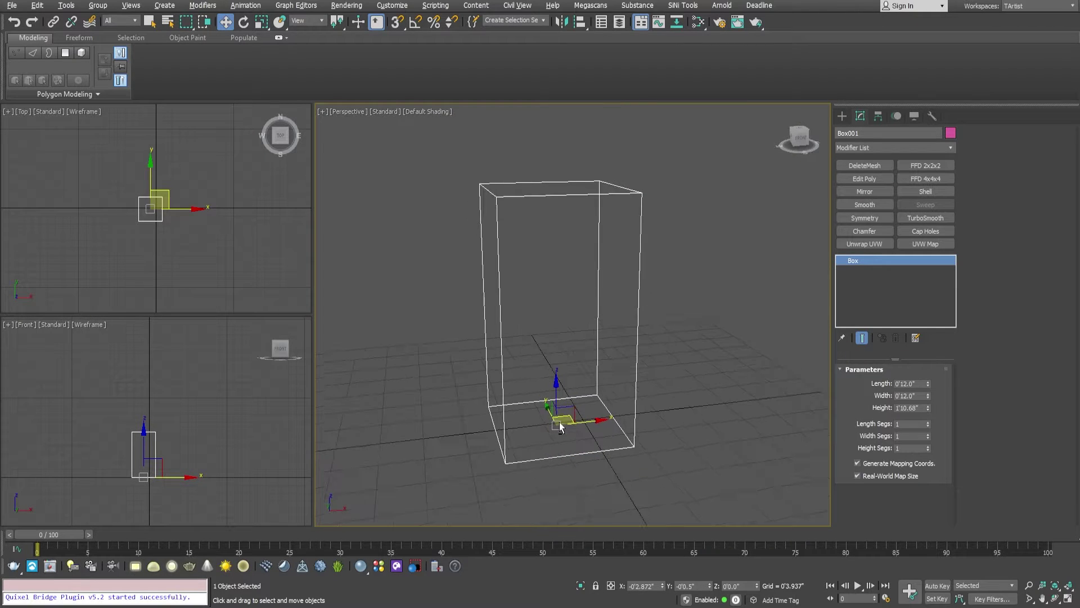
right_click(663, 586)
right_click(710, 586)
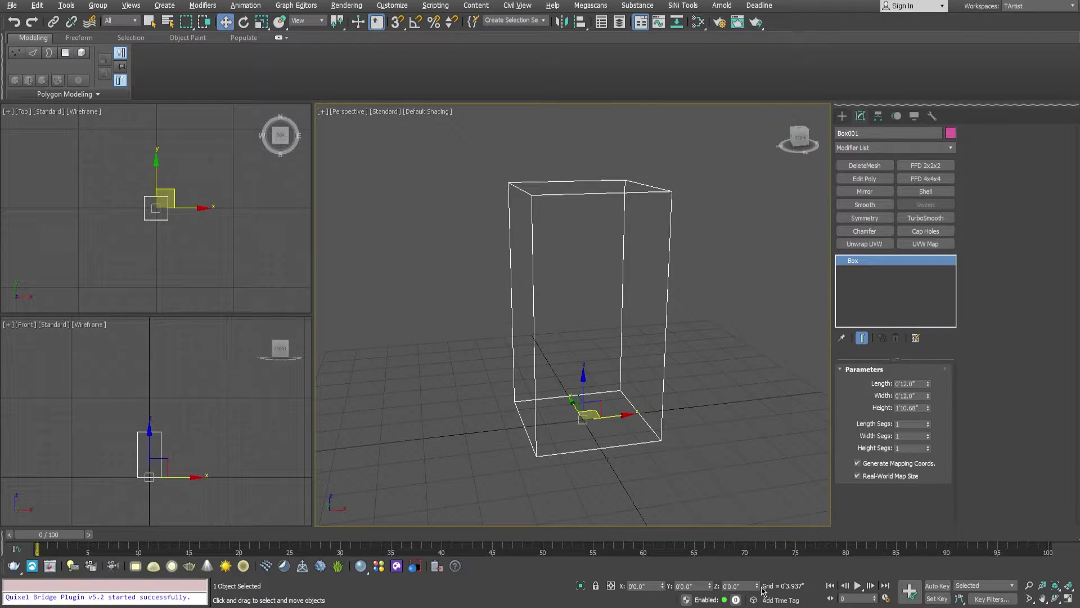
middle_click_drag(609, 427, 550, 377, "alt")
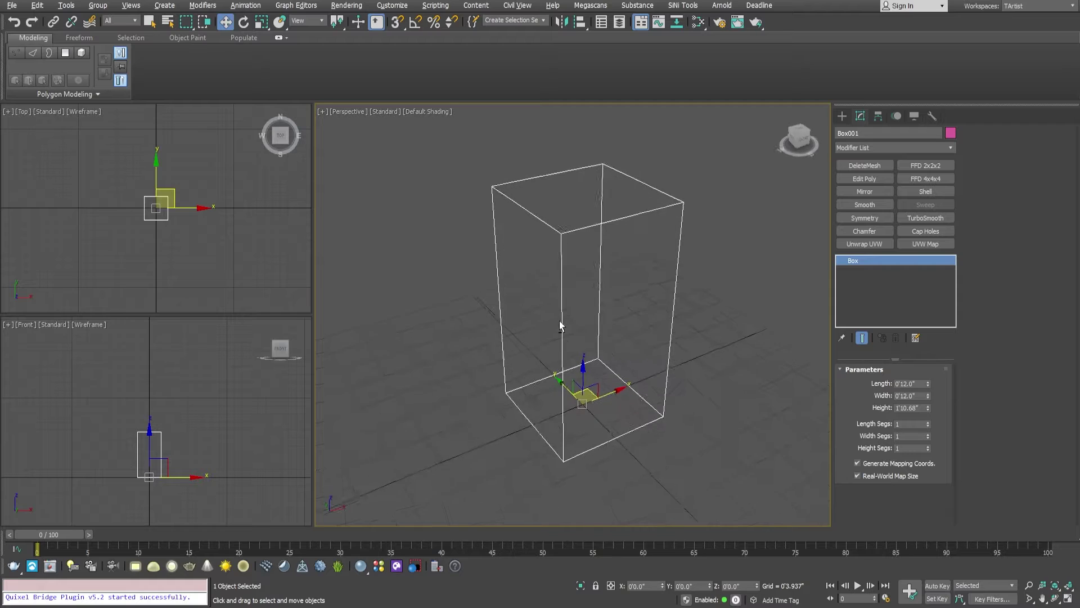
left_click(519, 321)
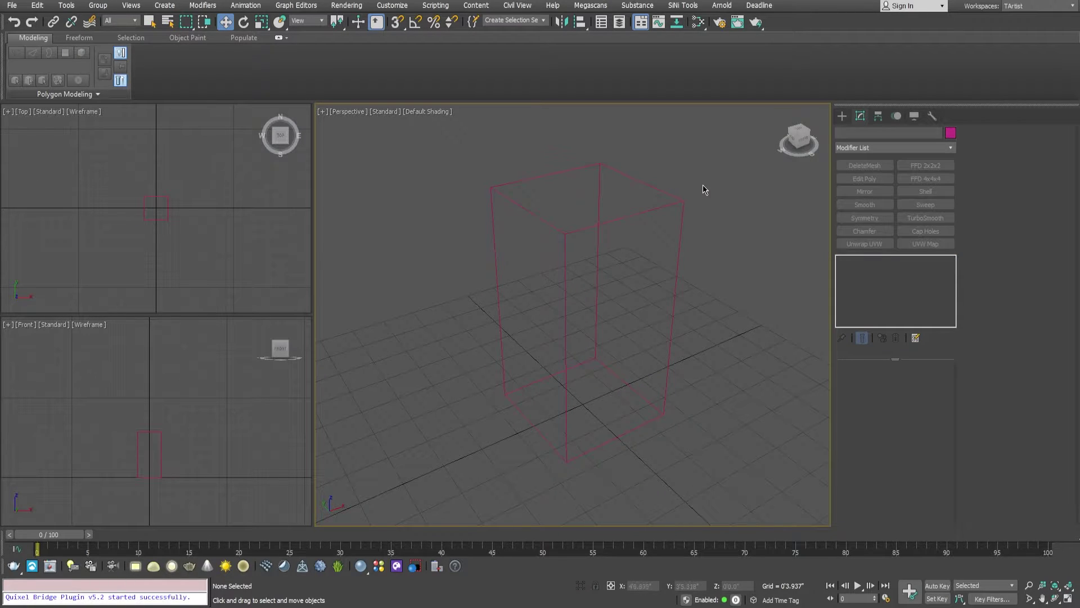
left_click(668, 227)
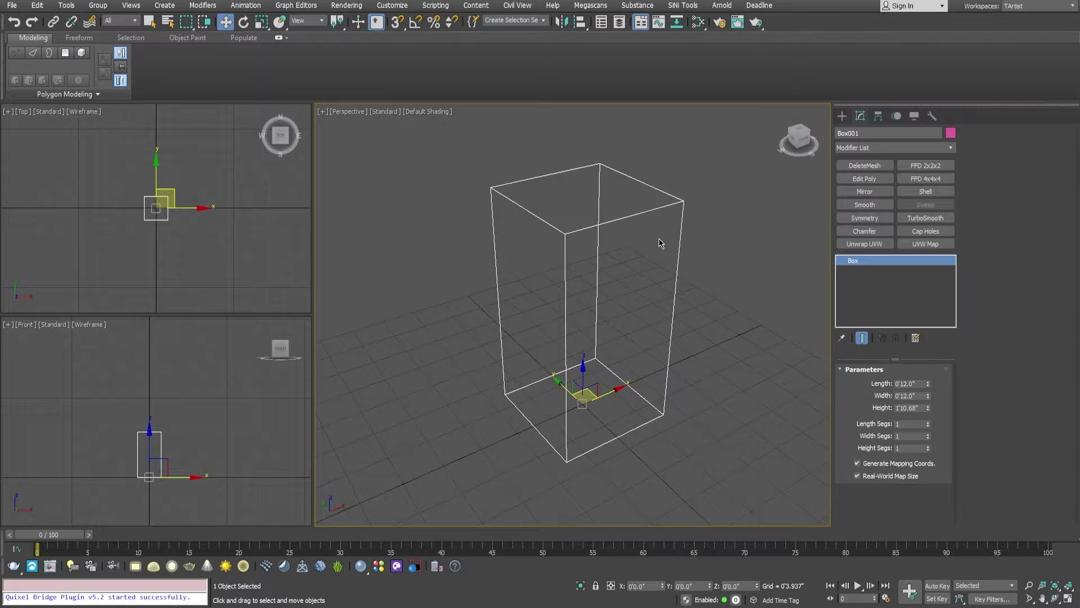
left_click(705, 195)
left_click_drag(666, 229, 667, 229)
left_click(712, 188)
left_click(664, 232)
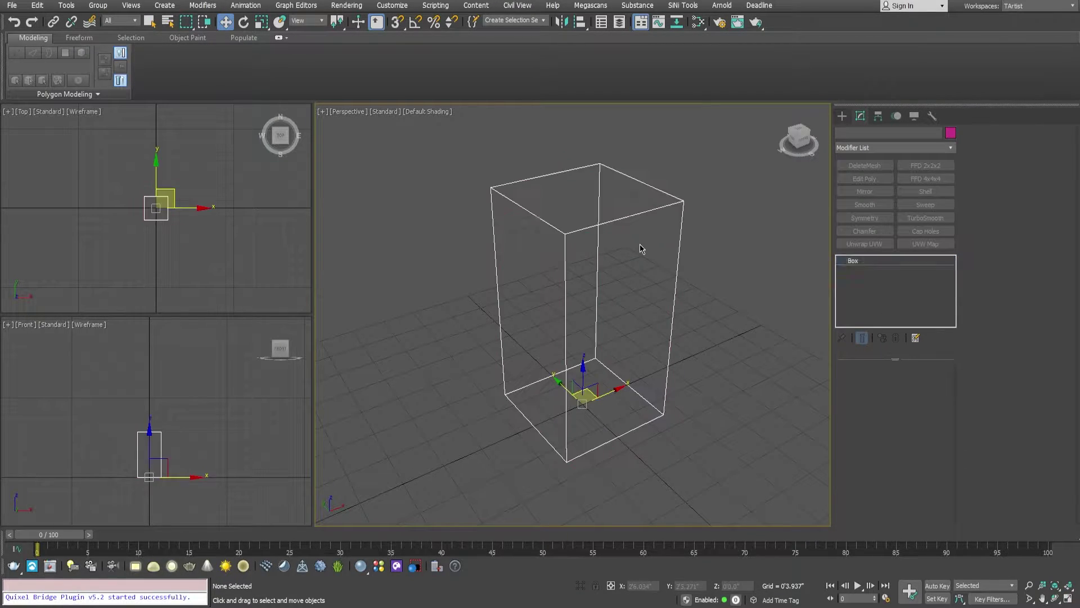
Step: Freeze the box through its object properties
right_click(642, 210)
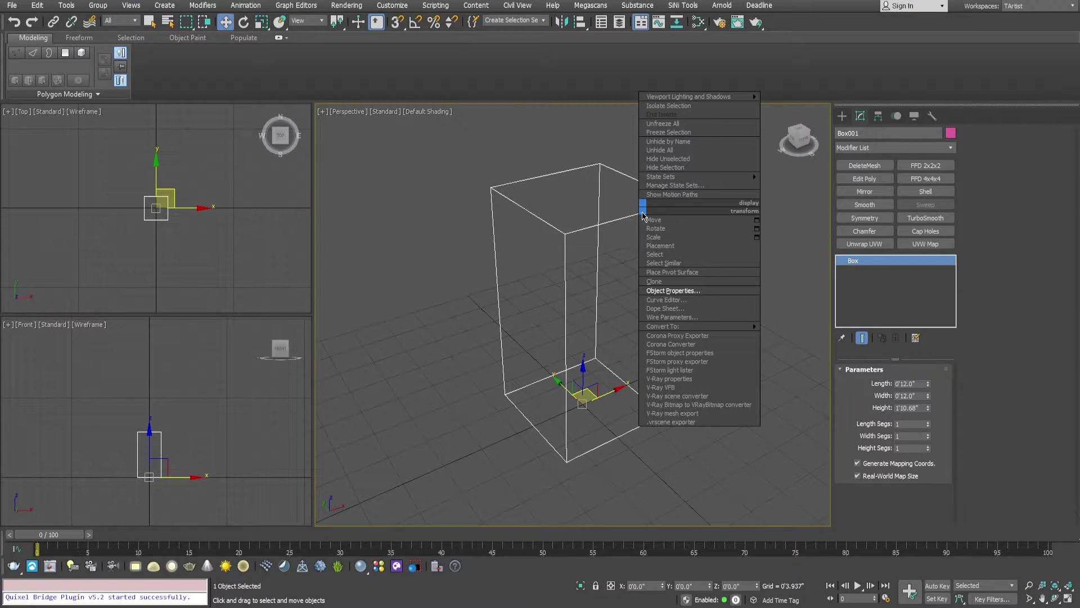
left_click(656, 290)
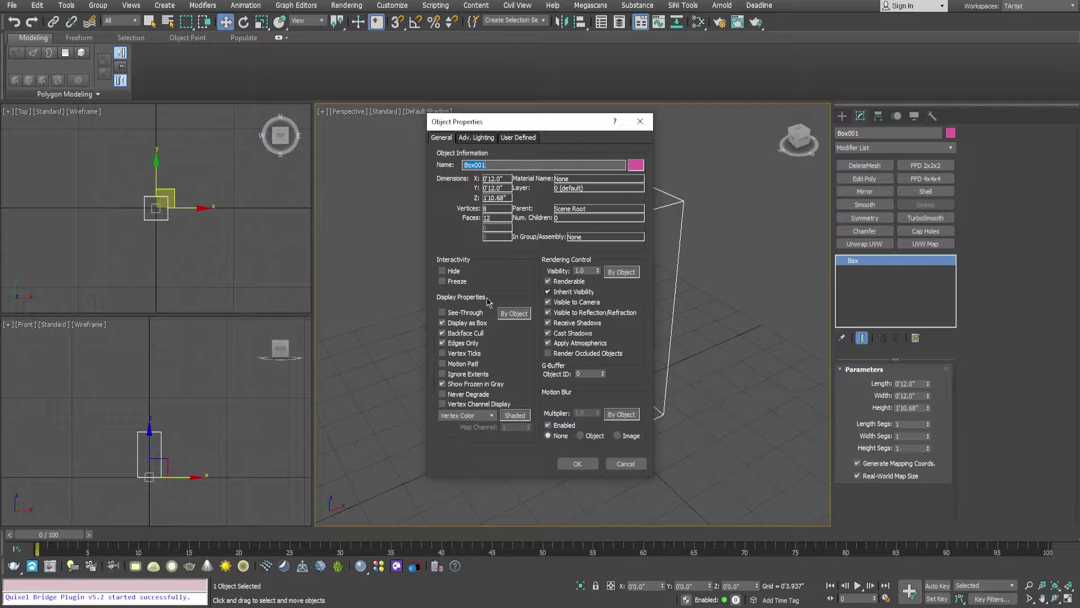
left_click(456, 283)
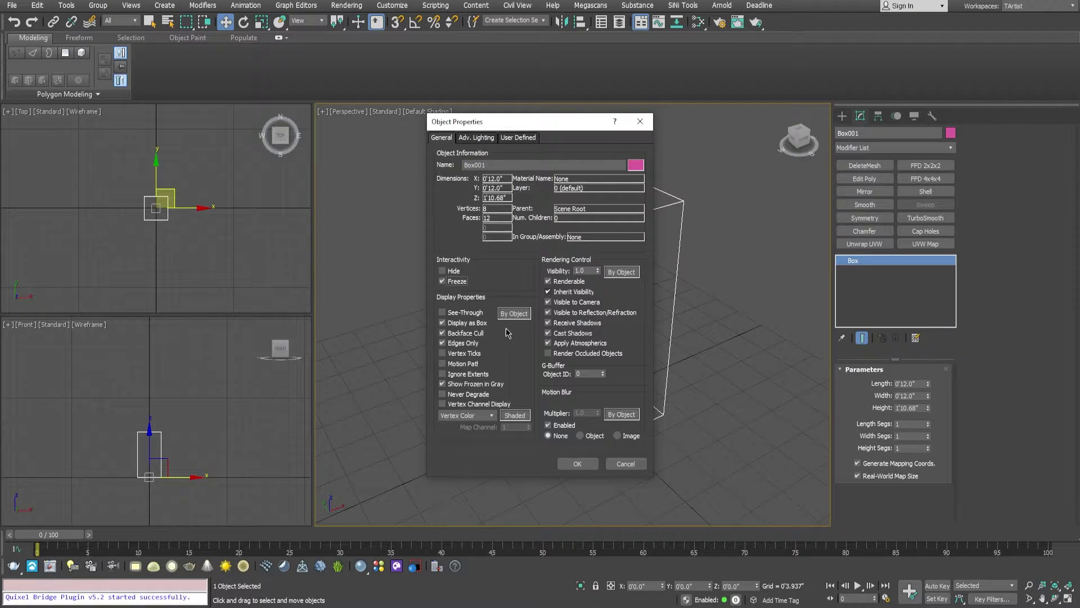
left_click(570, 463)
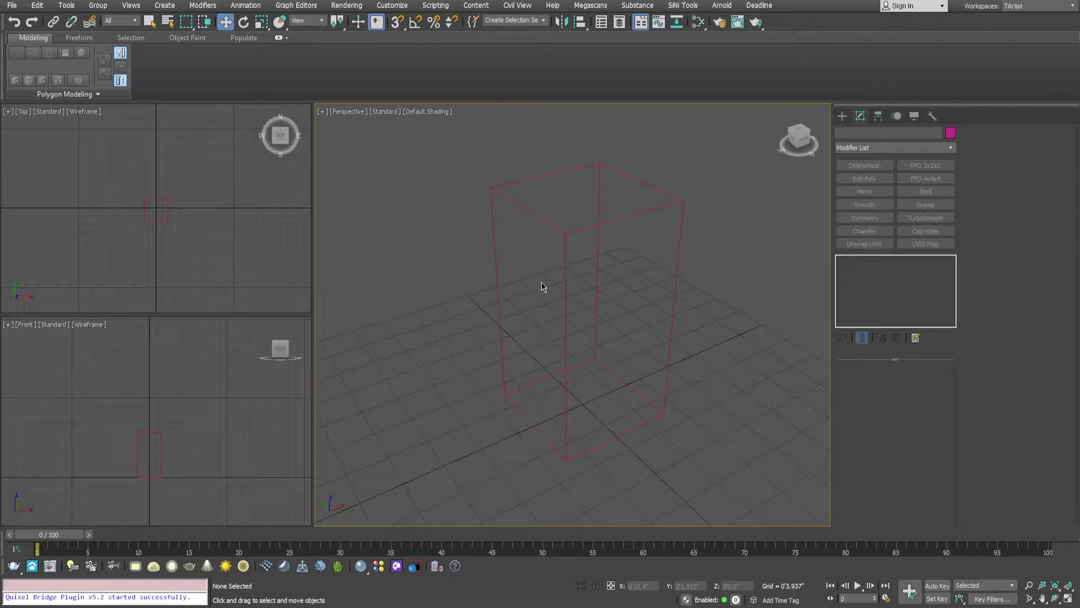
middle_click_drag(529, 306, 538, 299, "alt")
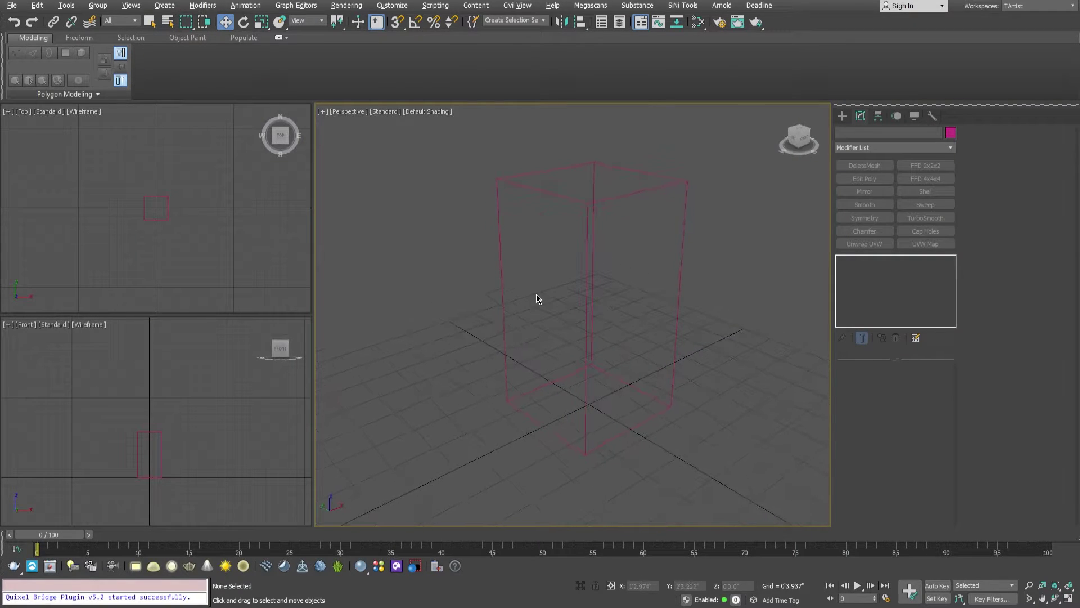
right_click(546, 280)
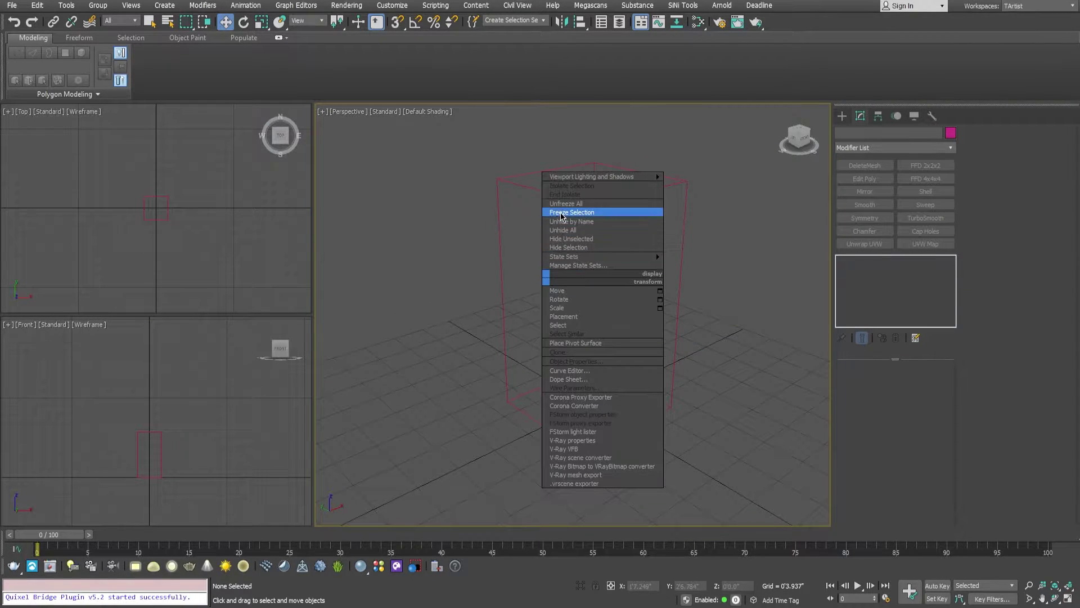
middle_click_drag(545, 306, 511, 289, "alt")
scroll(168, 235, "up", 3)
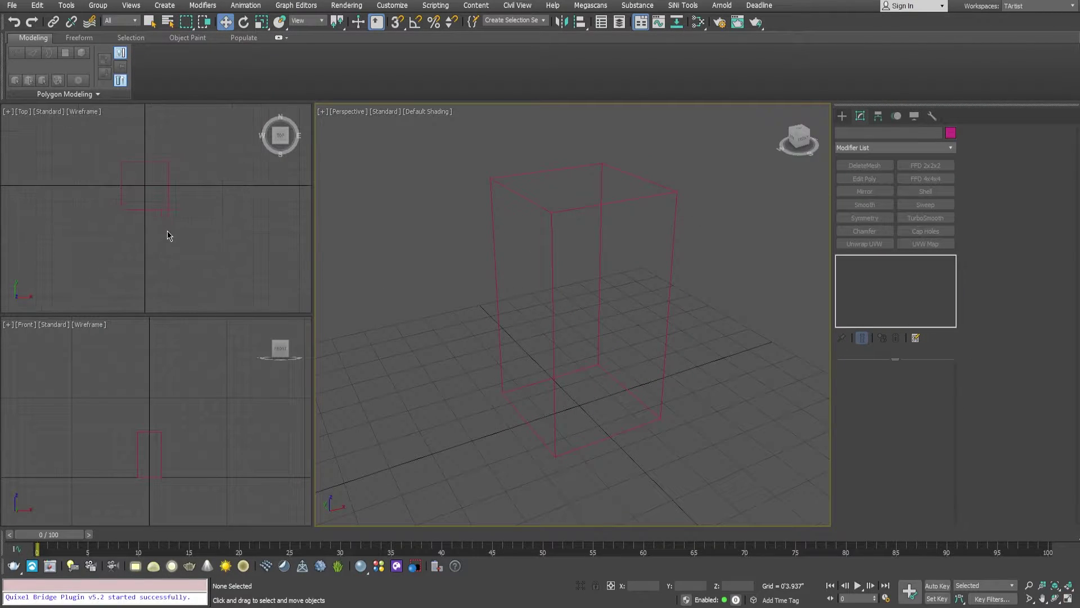
Step: Draw the vase's half profile in the Front view as an open five-point straight line from the guide box's bottom center to its top edge
scroll(141, 217, "up", 2)
middle_click_drag(148, 217, 158, 210)
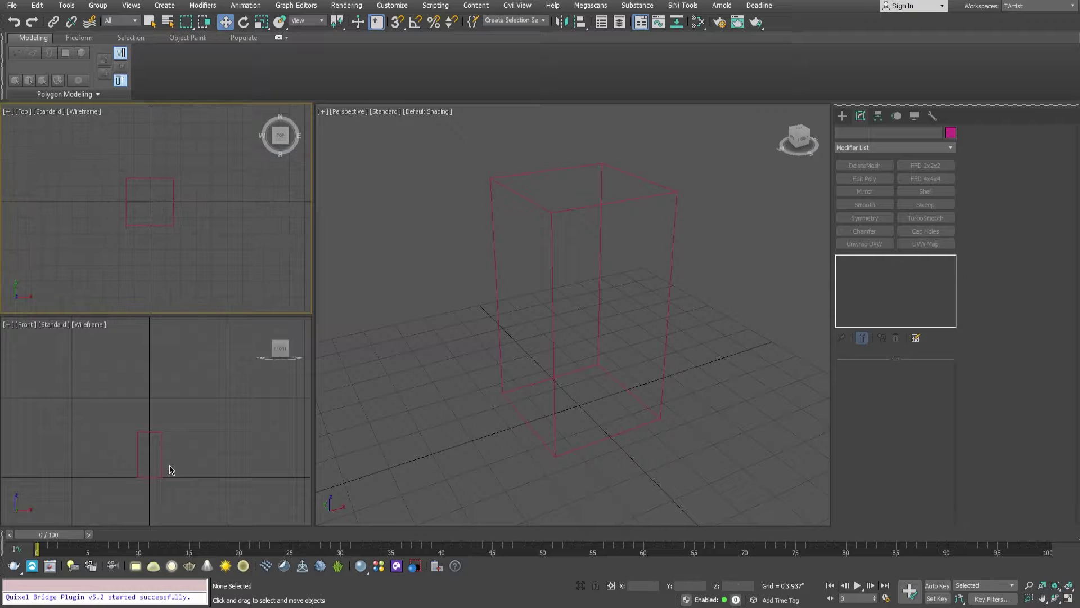
scroll(164, 399, "up", 2)
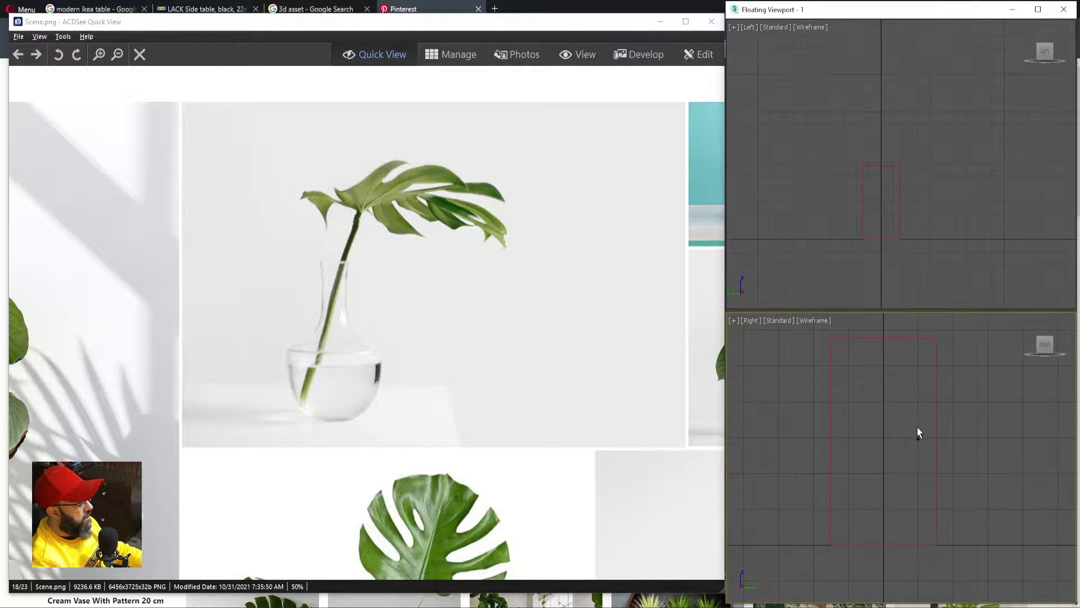
middle_click_drag(897, 511, 896, 518)
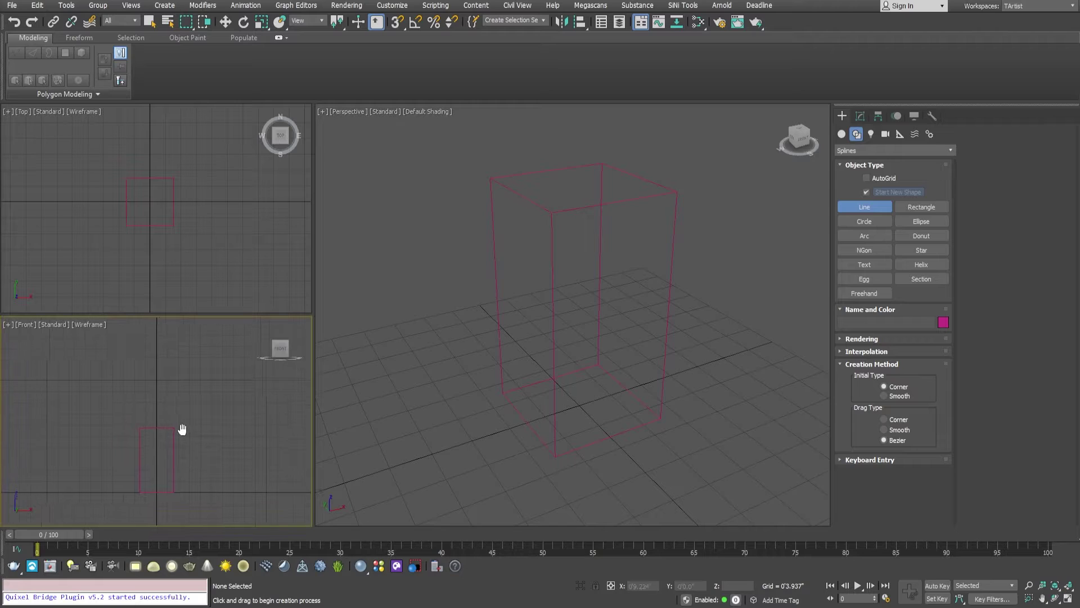
key("alt+w")
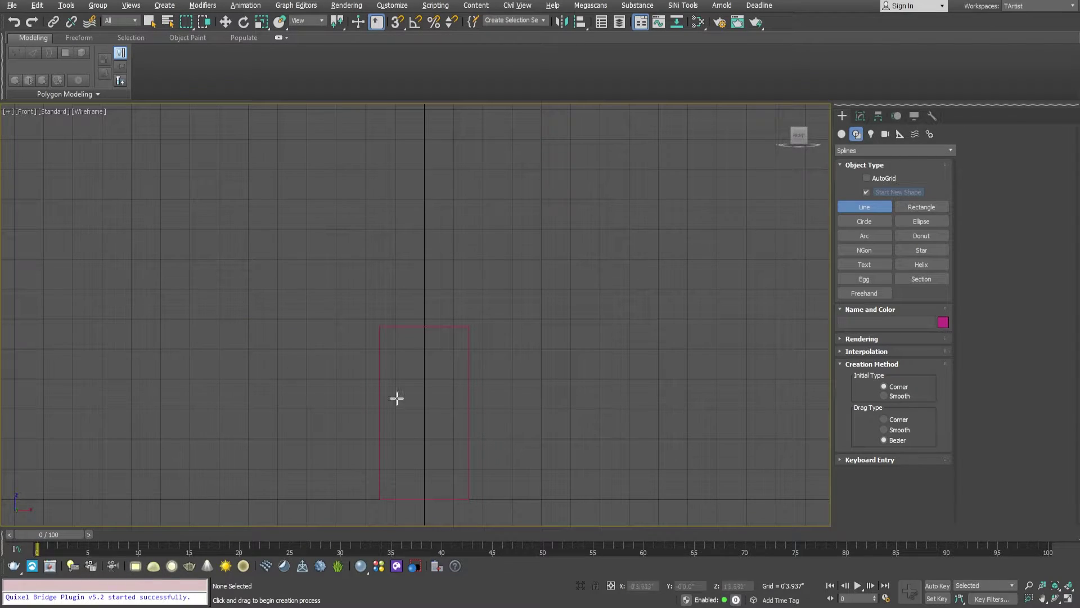
middle_click_drag(413, 405, 391, 379)
scroll(419, 456, "up", 2)
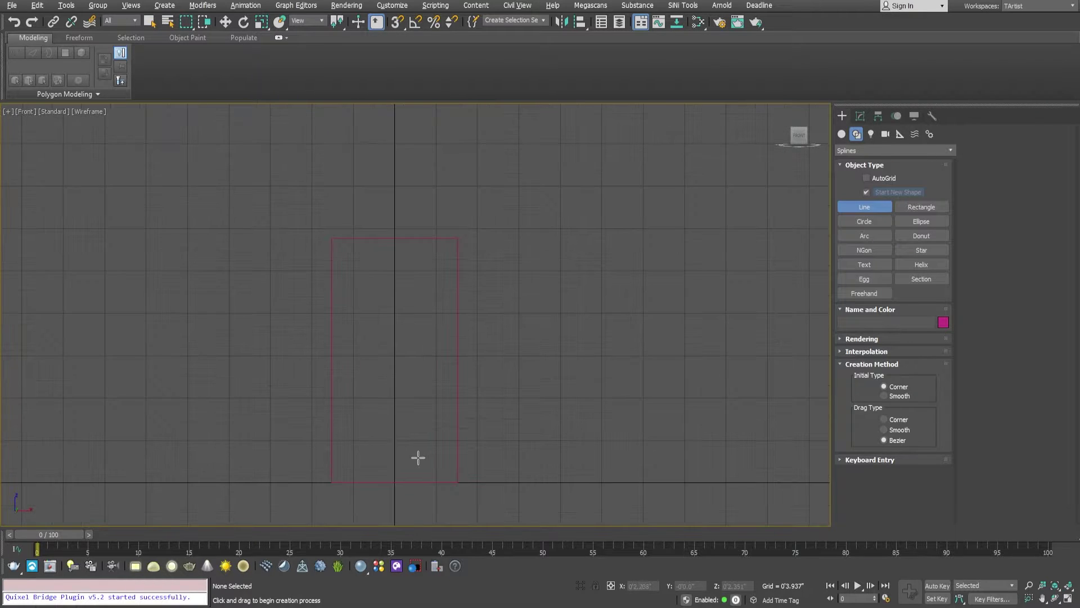
middle_click_drag(417, 456, 420, 429)
scroll(430, 399, "up", 2)
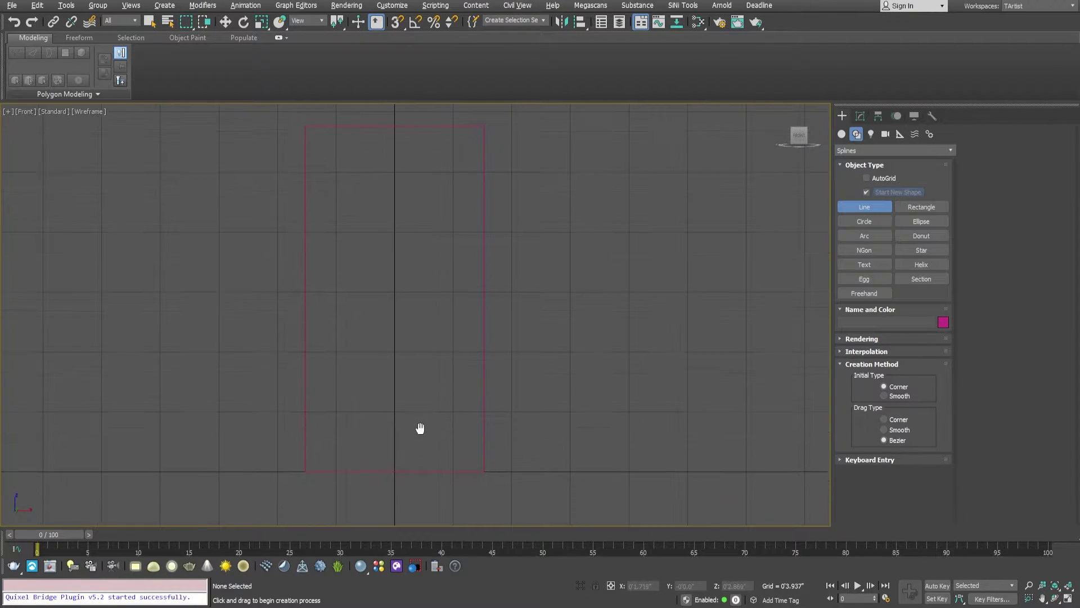
left_click(398, 473)
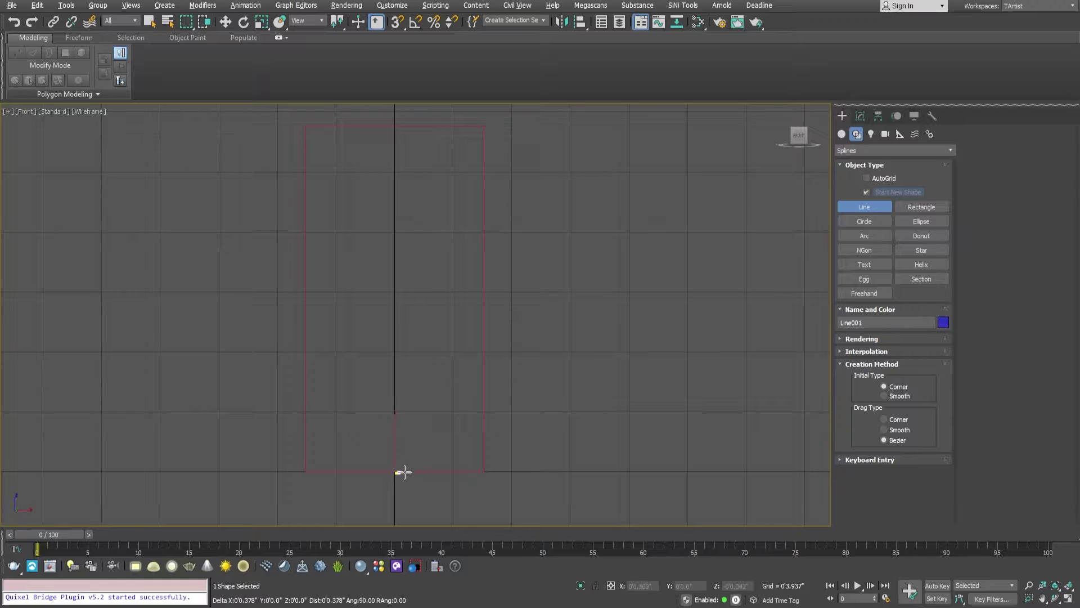
left_click(483, 406)
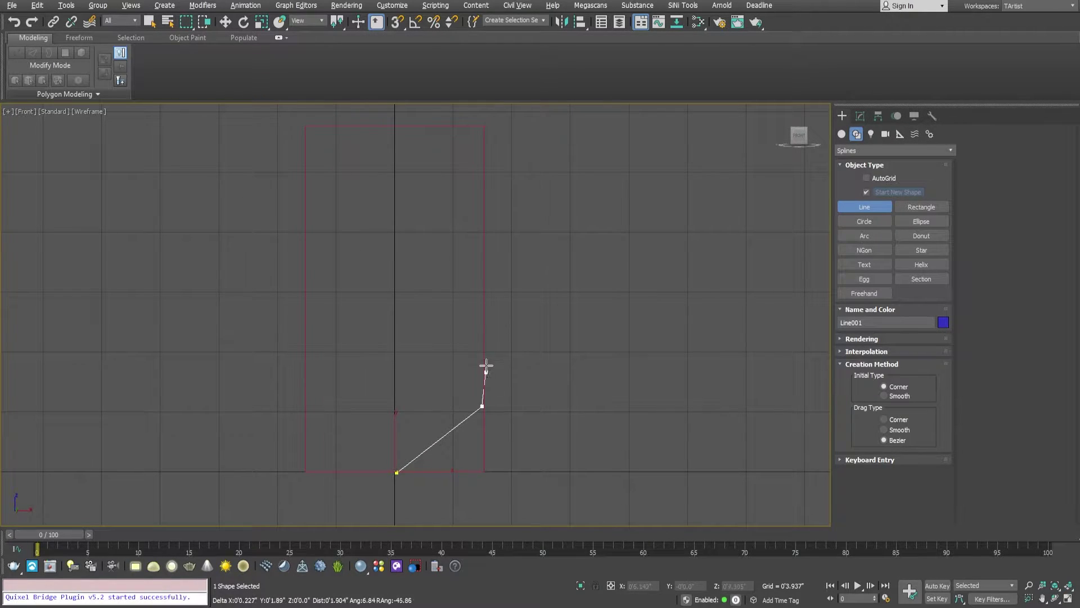
left_click(483, 310)
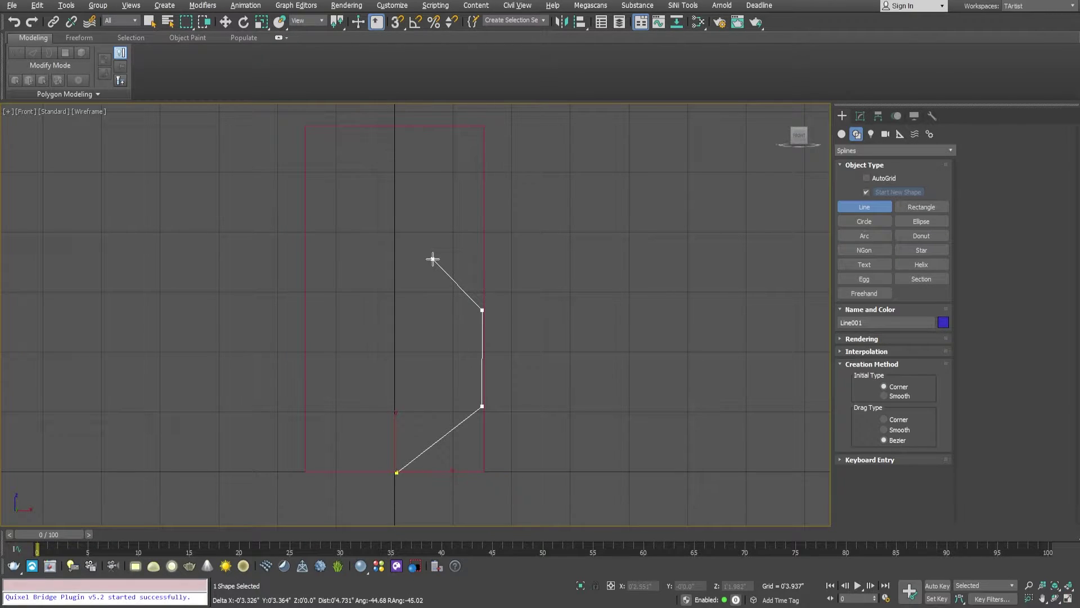
left_click(432, 258)
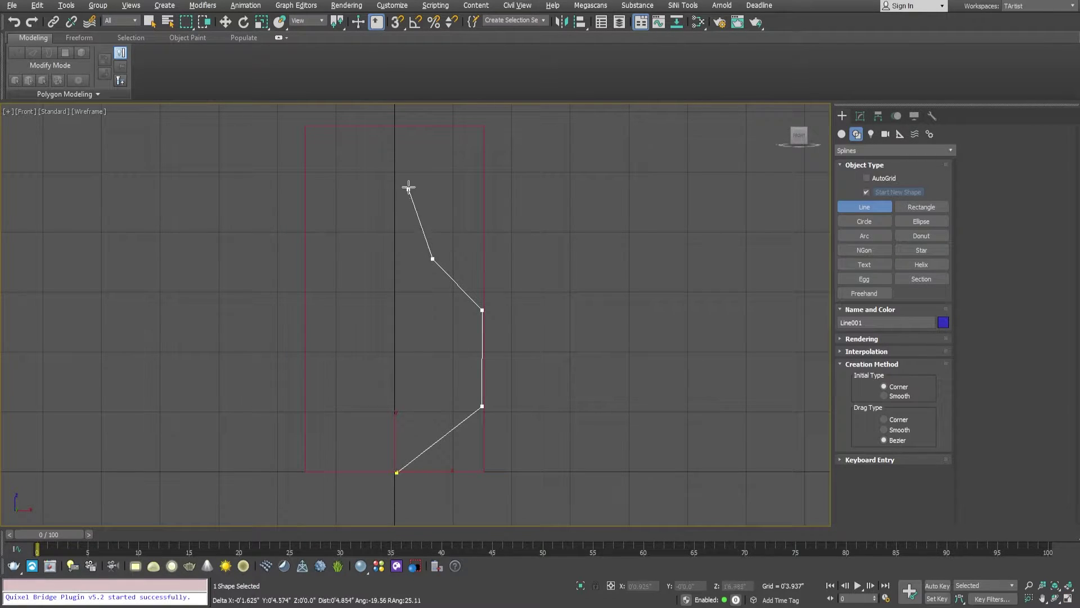
left_click(445, 127)
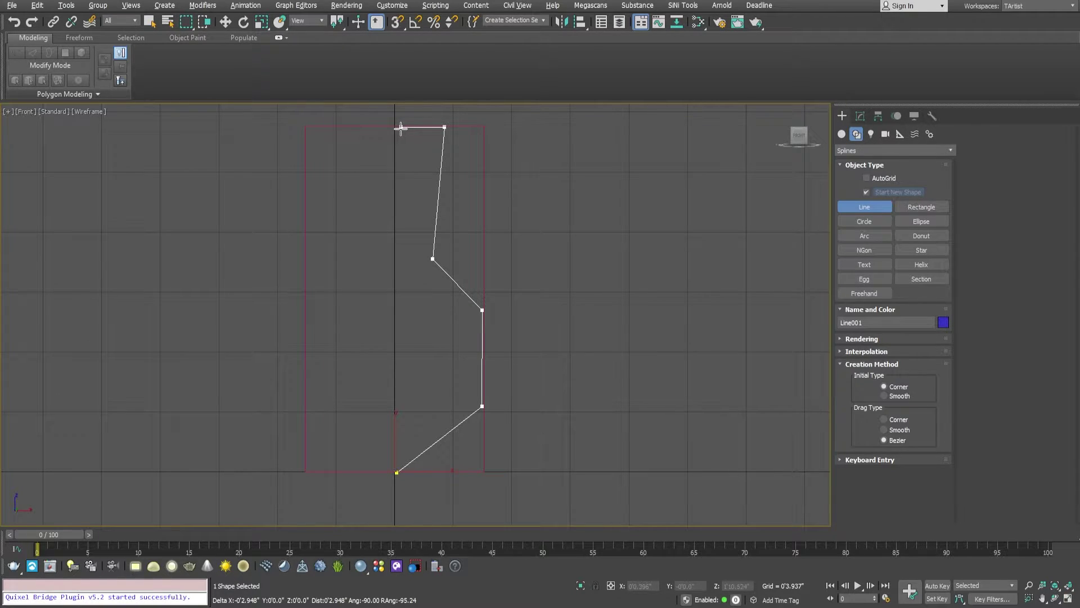
right_click(389, 172)
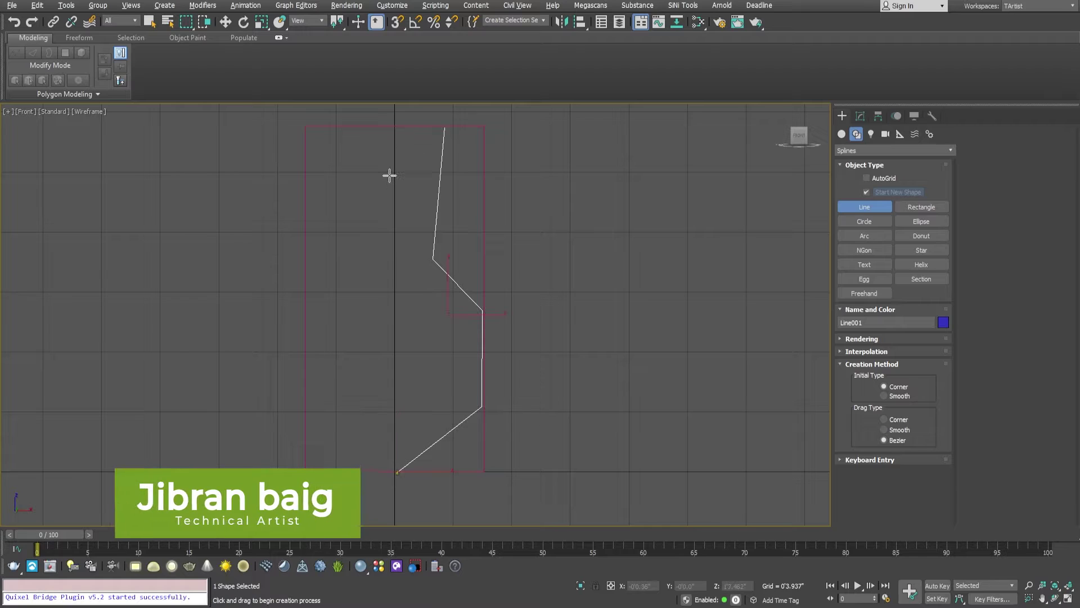
right_click(406, 352)
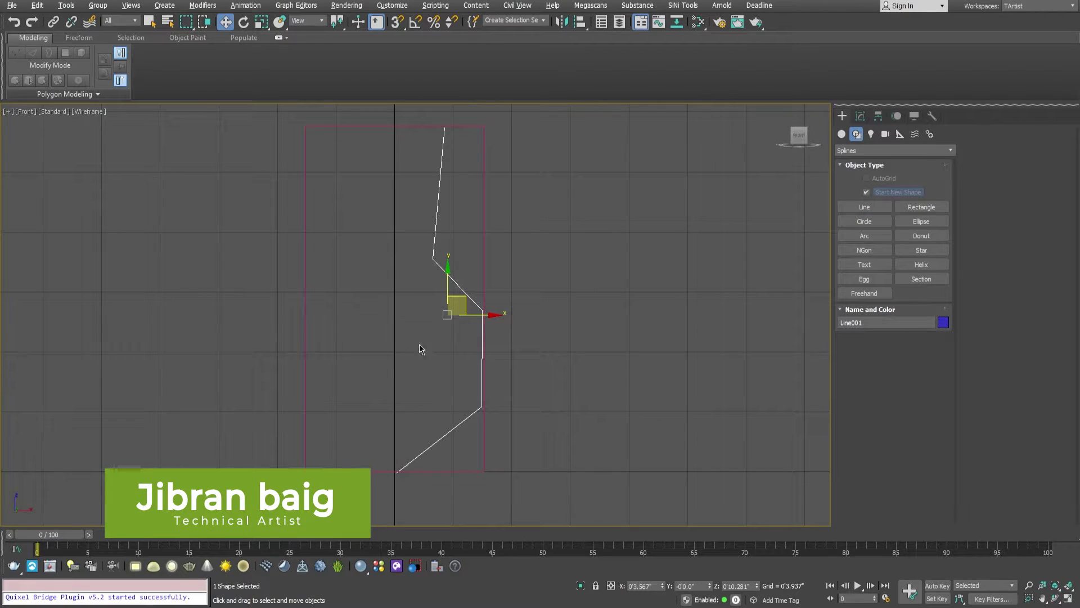
Step: Apply a Lathe modifier to the vase profile line
left_click(860, 116)
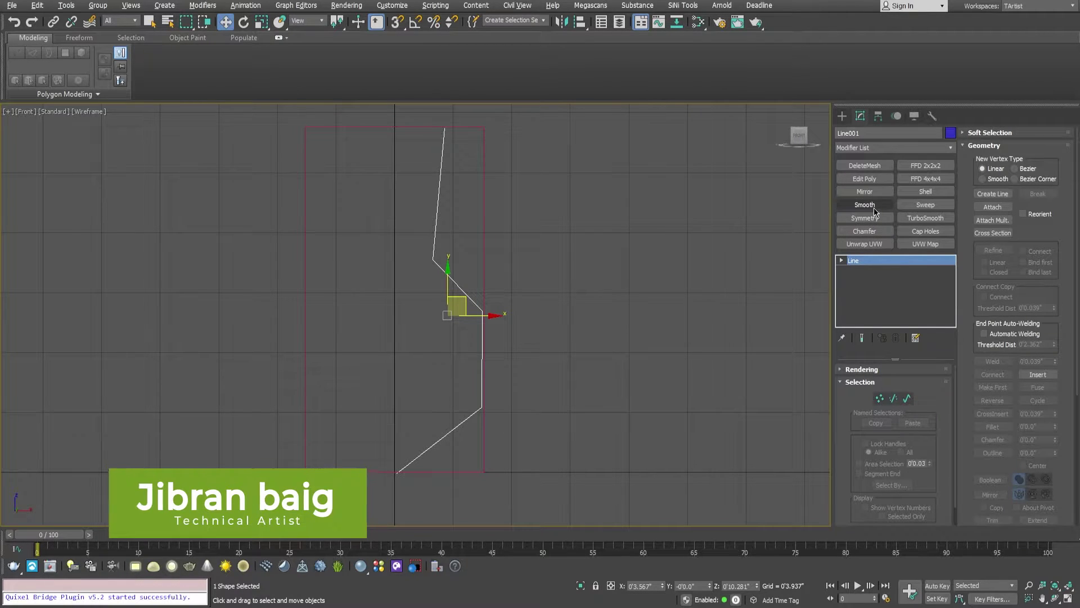
left_click(929, 146)
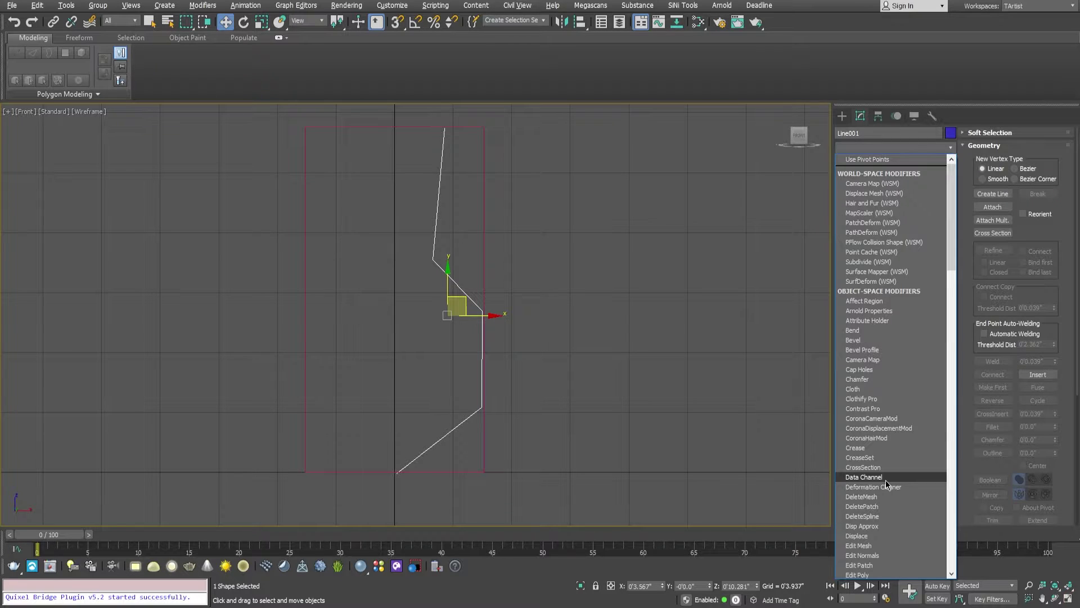
type("l")
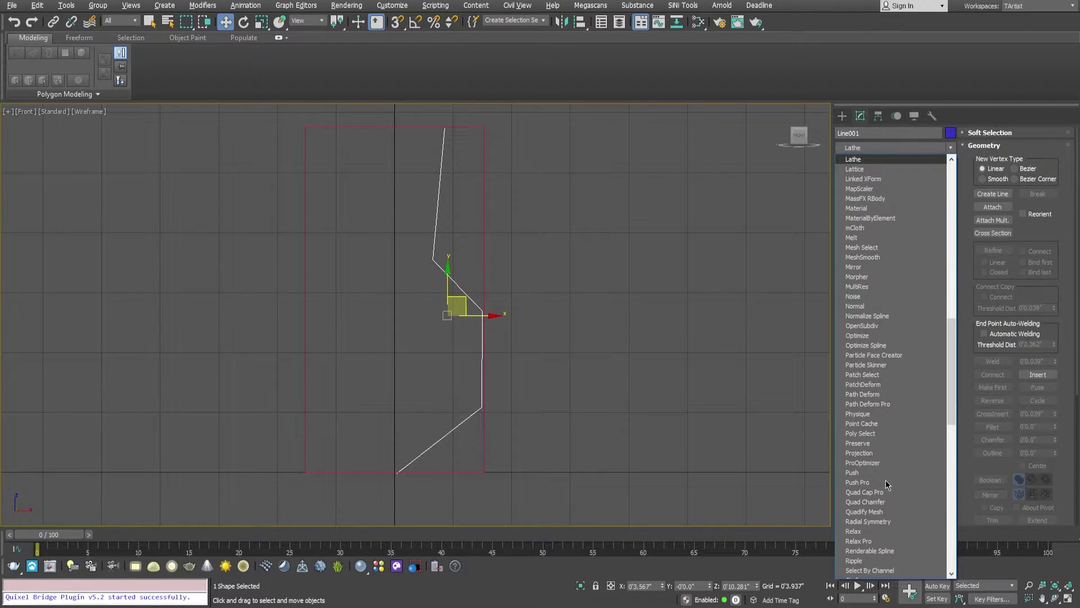
key("Return")
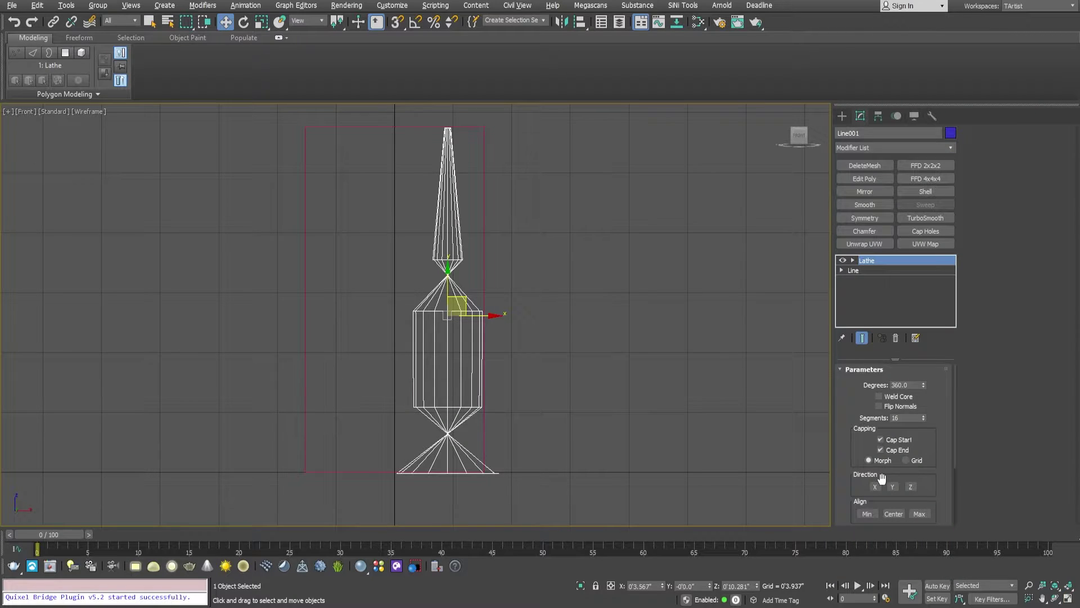
Step: Move the Lathe axis to the world origin by resetting its X and Z positions to 0
left_click(853, 261)
left_click(871, 270)
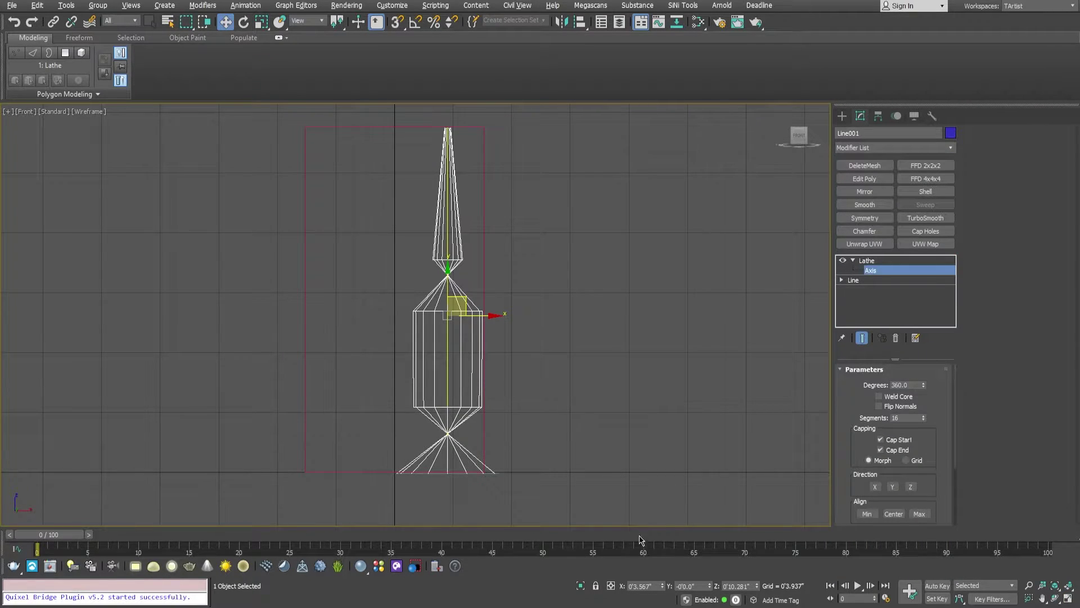
right_click(663, 586)
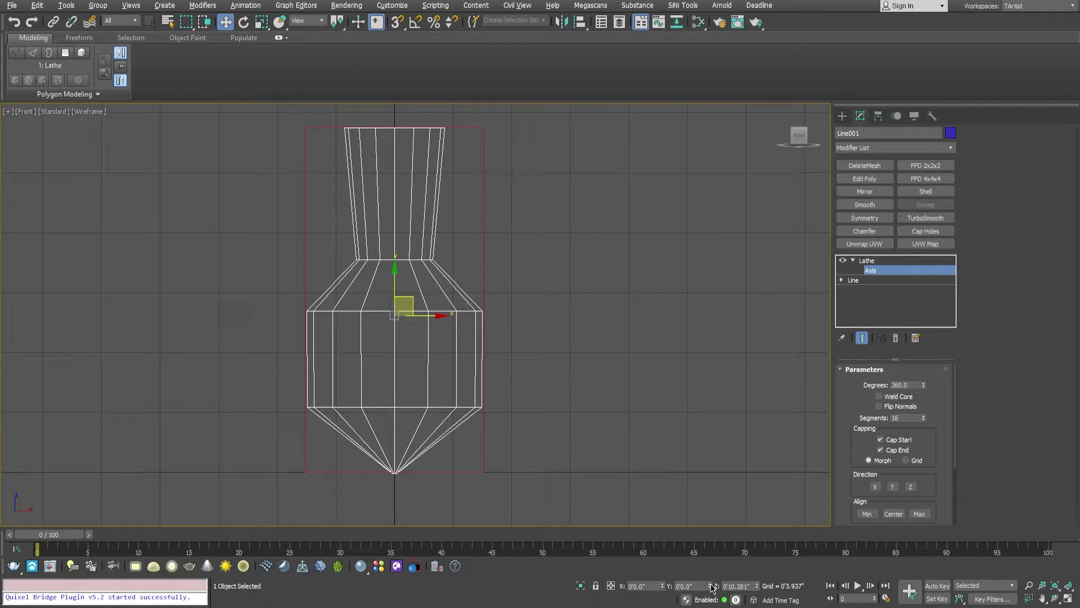
right_click(757, 586)
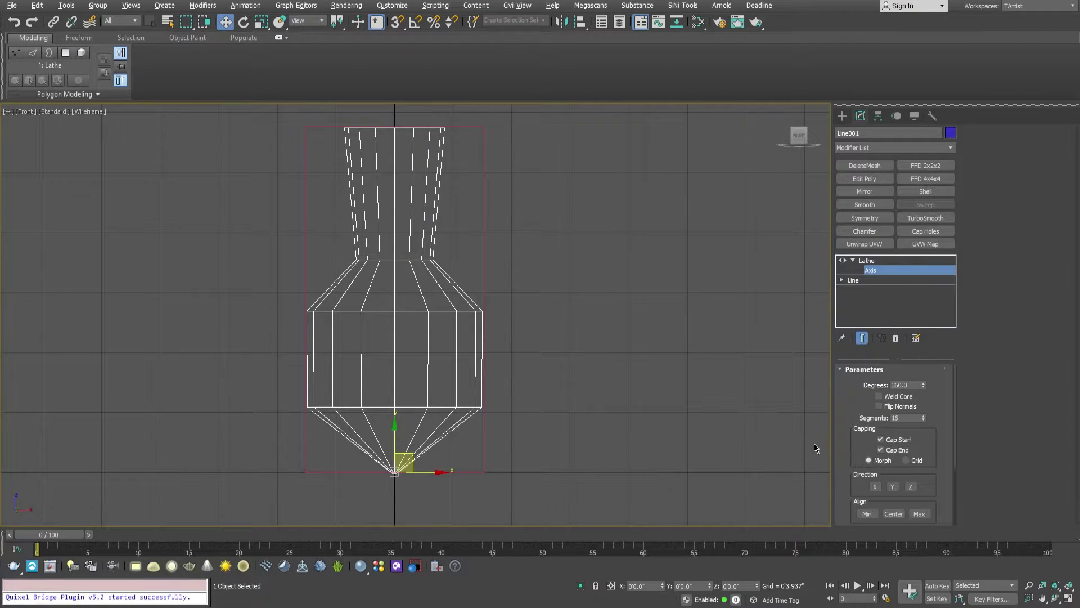
Step: Turn on Weld Core for the lathe and display edged faces in the Perspective view
key("alt+w")
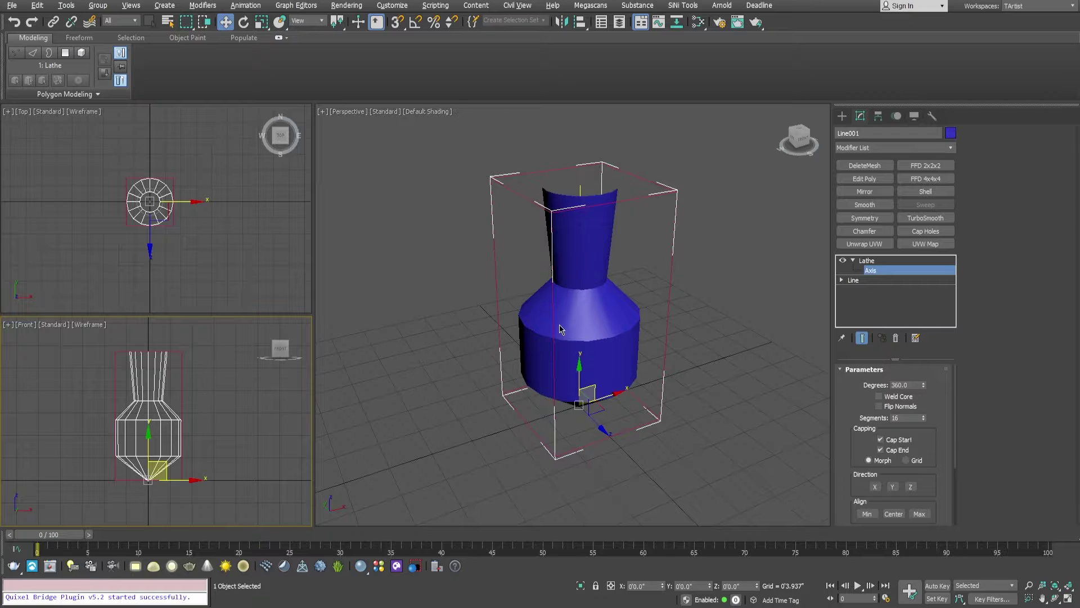
mouse_move(562, 330)
middle_mouse_down("alt")
mouse_move(585, 338)
mouse_move(593, 315)
mouse_move(603, 326)
mouse_move(591, 329)
middle_mouse_up("alt")
left_click(879, 397)
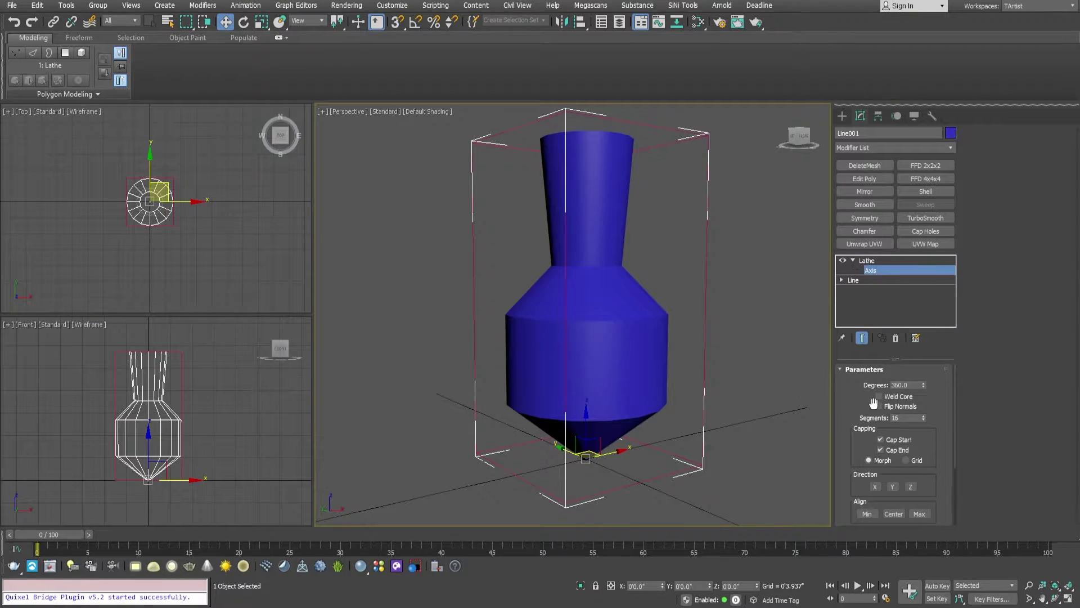
mouse_move(613, 366)
middle_mouse_down("alt")
mouse_move(628, 410)
mouse_move(610, 396)
middle_mouse_up("alt")
key("F4")
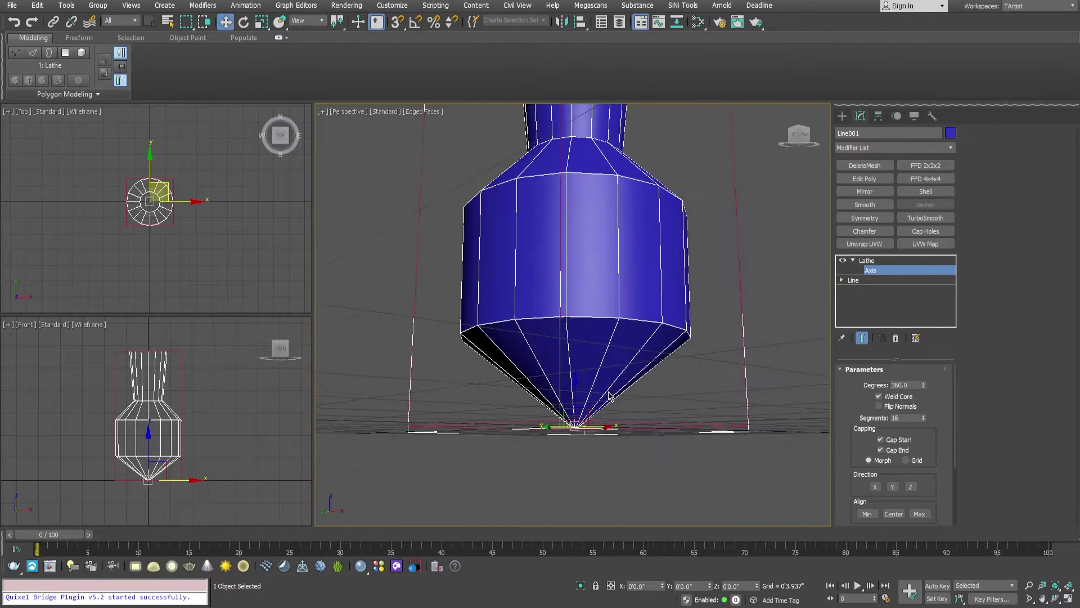
Step: Place the profile line's bottom vertex exactly on the origin by resetting its Z and X positions to 0
scroll(859, 427, "down", 5)
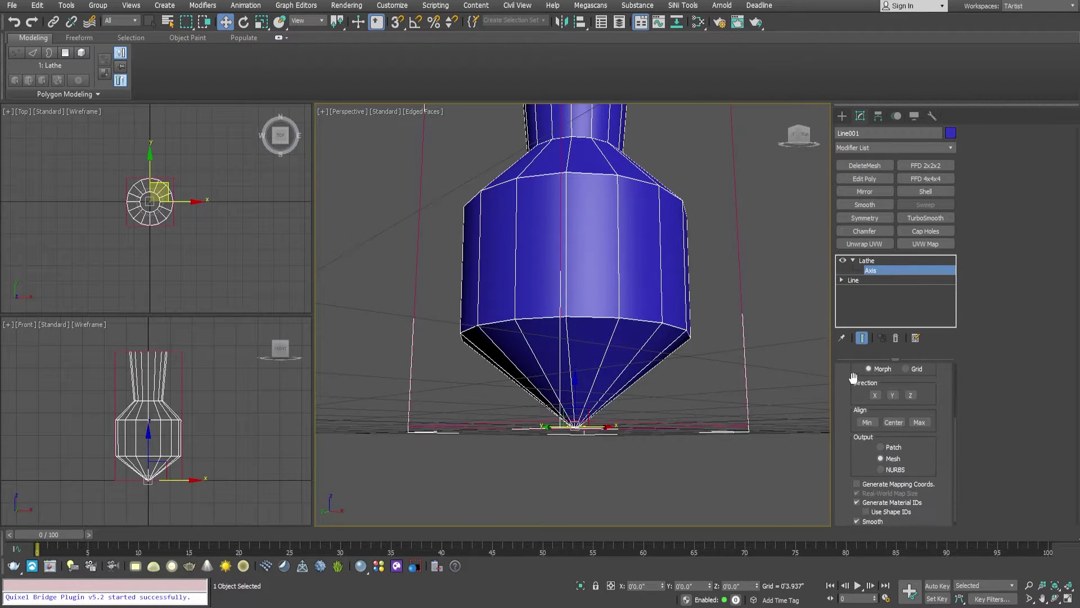
left_click(872, 425)
middle_click_drag(579, 322, 580, 422, "alt")
scroll(578, 418, "up", 5)
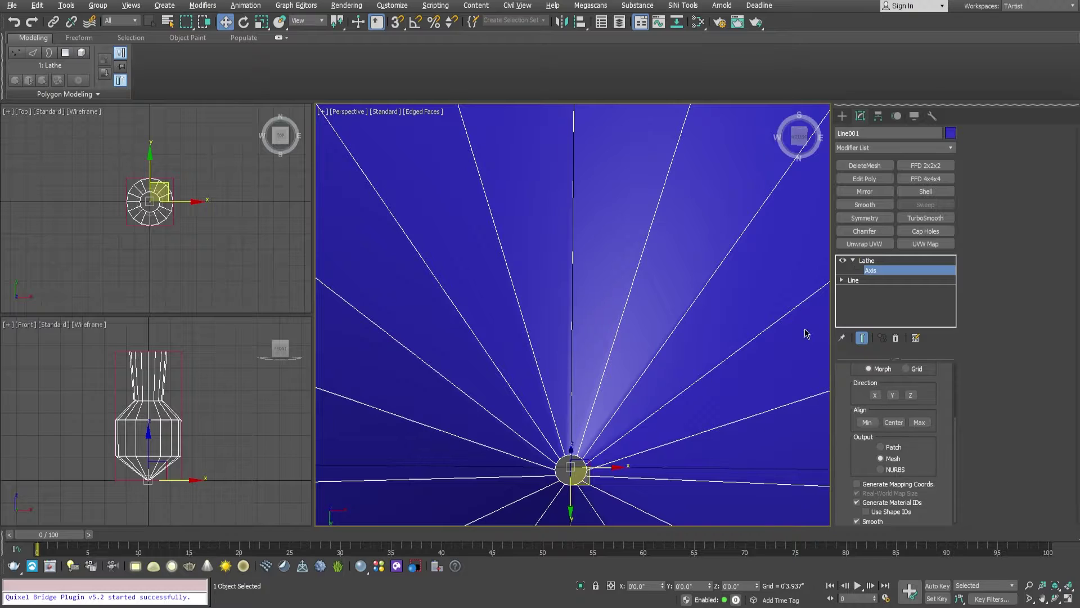
left_click(853, 280)
left_click(842, 279)
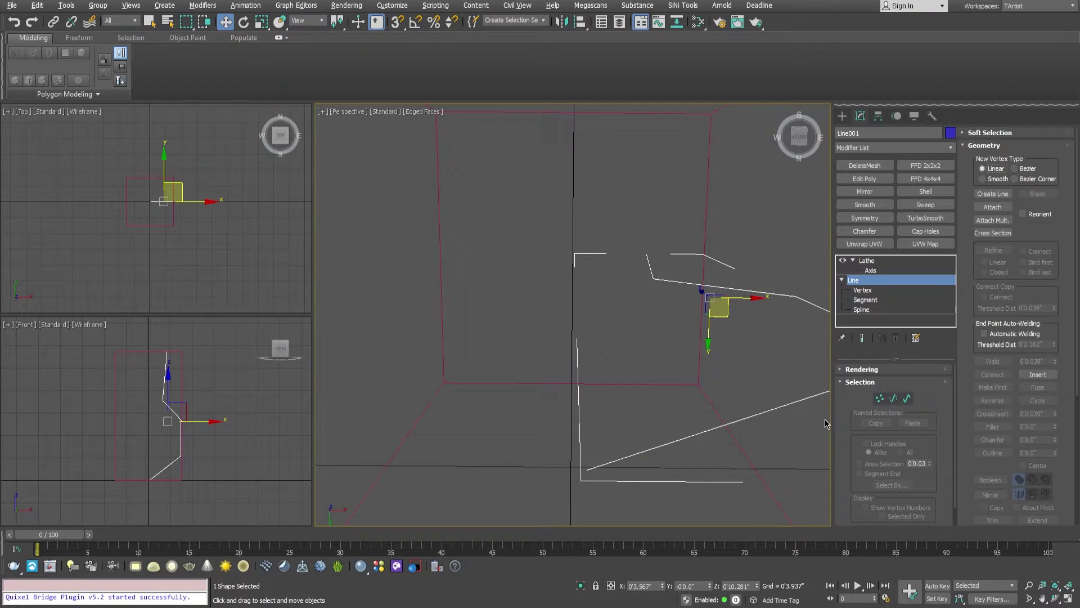
left_click(879, 398)
left_click(588, 469)
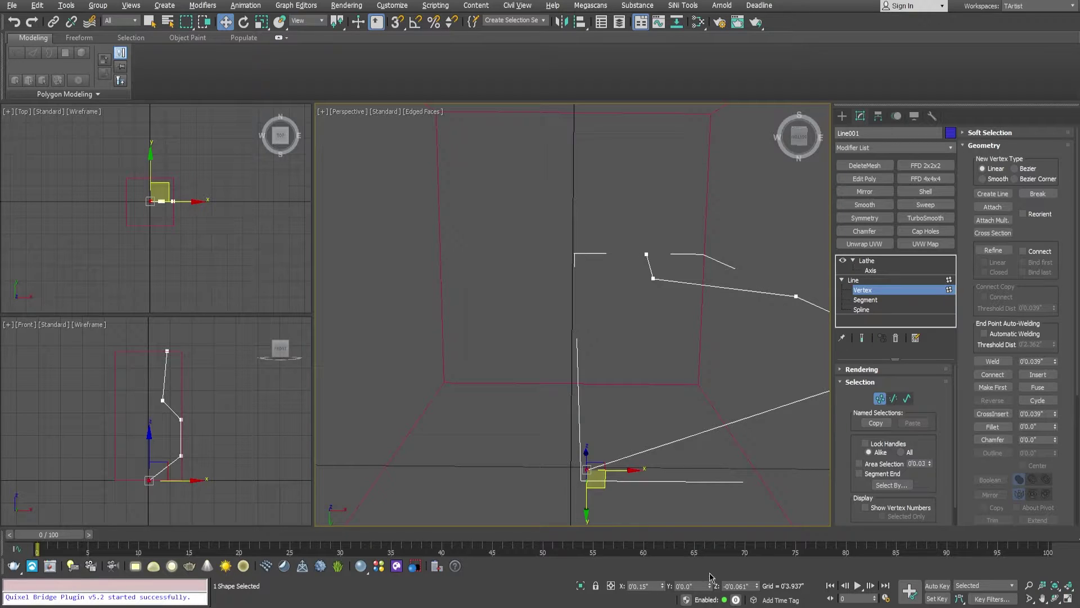
right_click(756, 589)
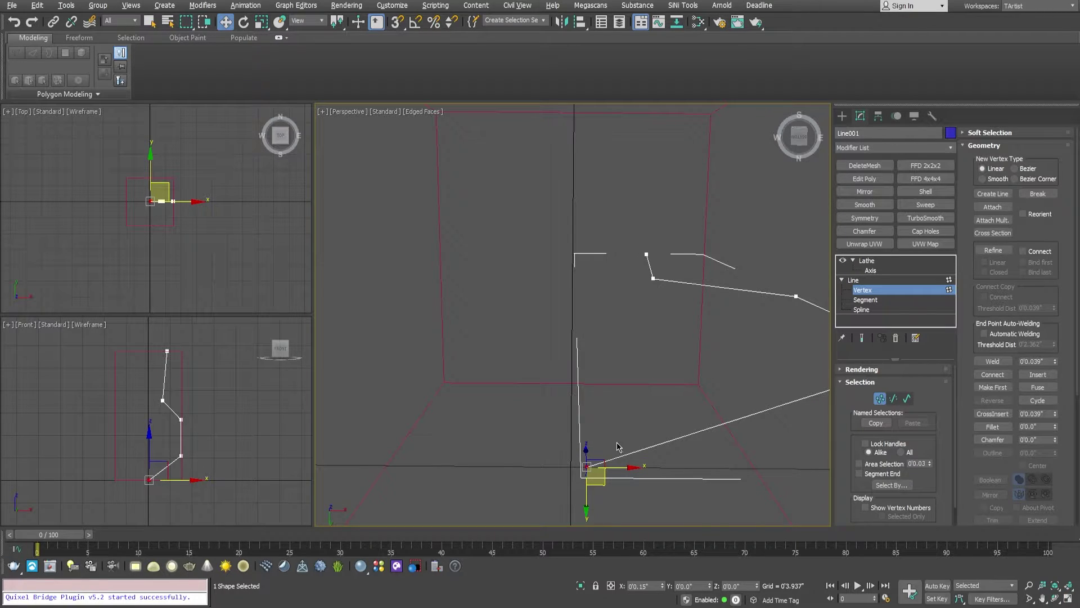
right_click(663, 588)
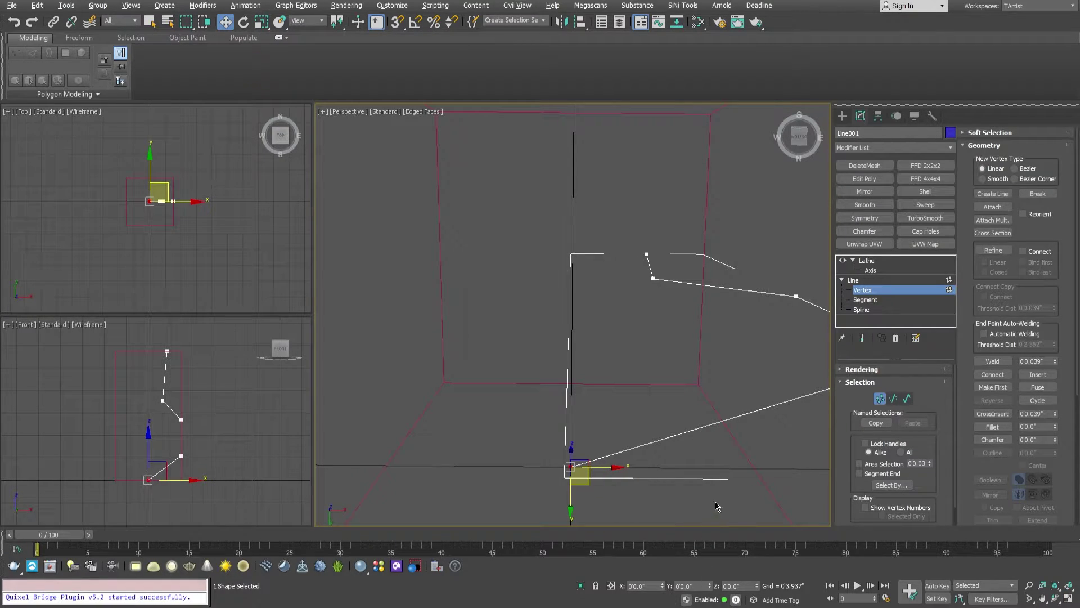
Step: Show the lathed end result while in vertex mode and inspect the center of the vase's base
middle_click_drag(717, 506, 621, 395, "alt")
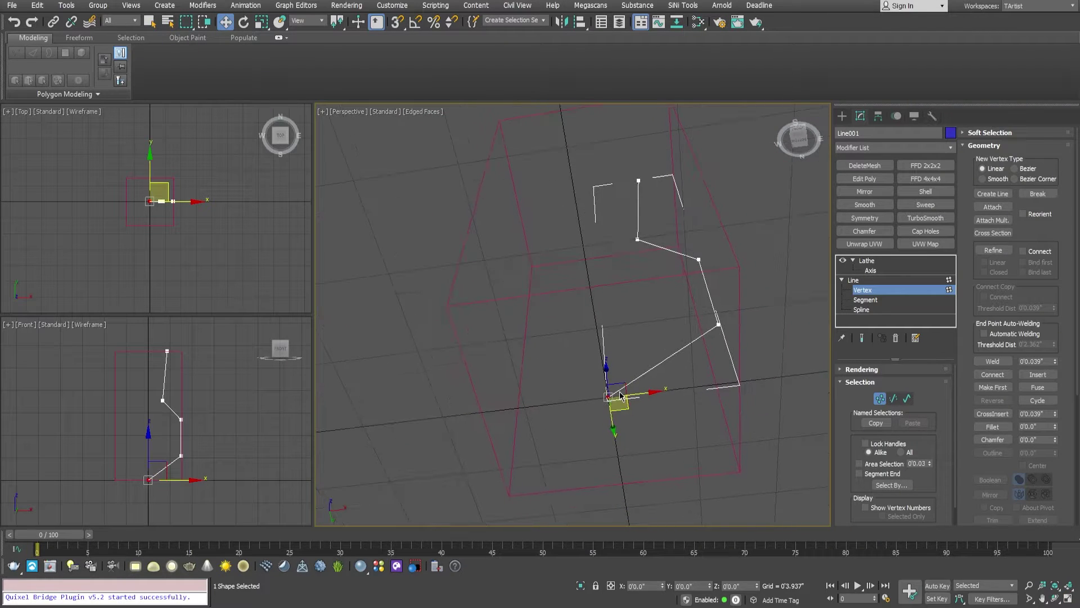
left_click(862, 338)
middle_click_drag(692, 338, 630, 396, "alt")
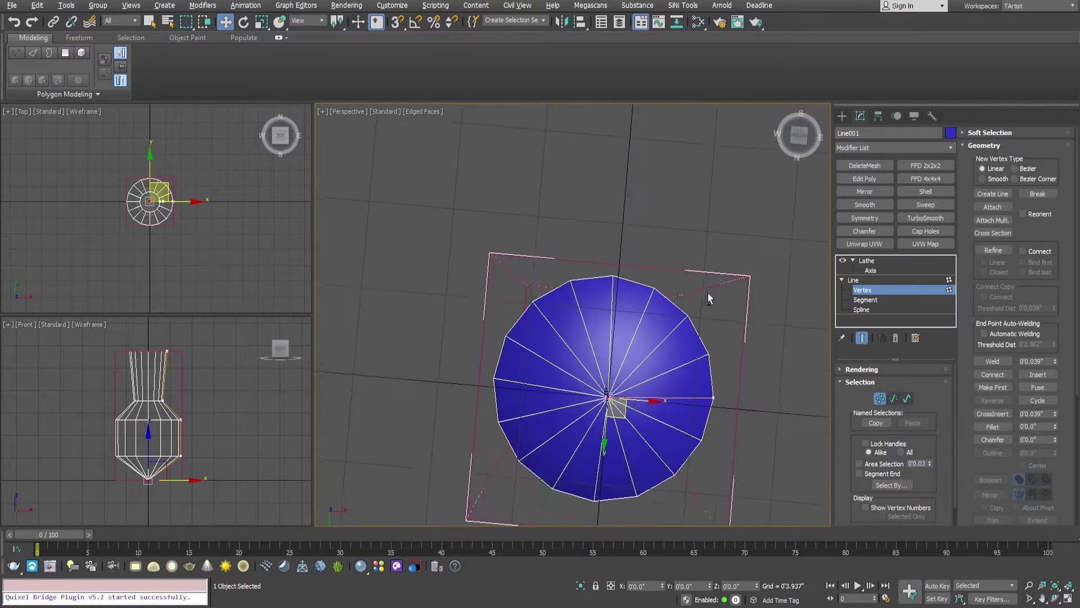
scroll(626, 405, "up", 3)
scroll(625, 405, "down", 5)
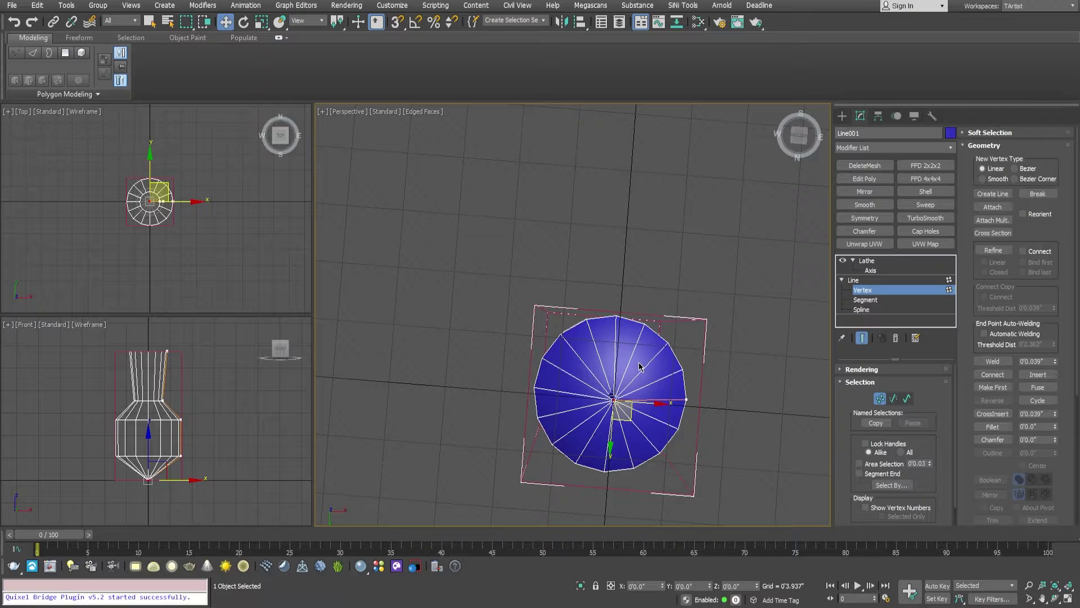
Step: Turn off the end-result display so only the profile line and its vertices are shown for editing
middle_click_drag(636, 361, 225, 434, "alt")
scroll(225, 433, "up", 3)
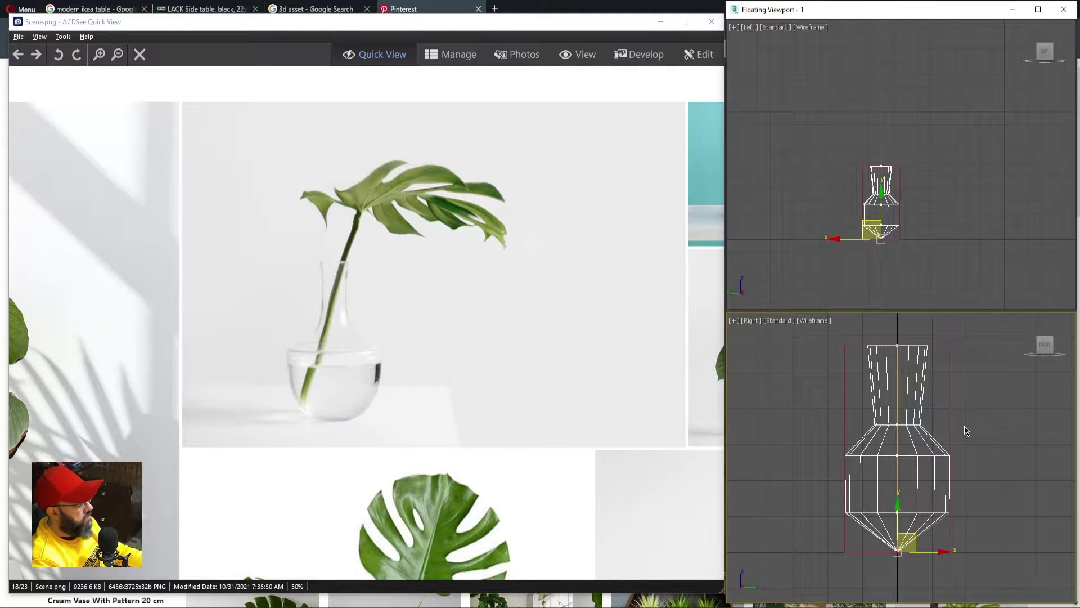
key("alt+w")
scroll(962, 368, "up", 3)
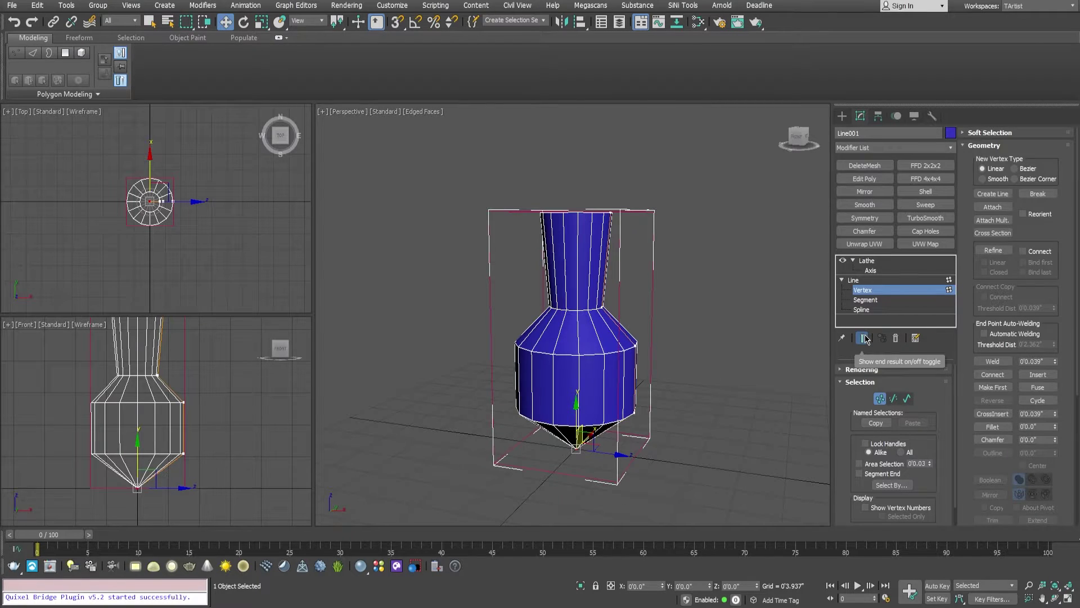
left_click(867, 339)
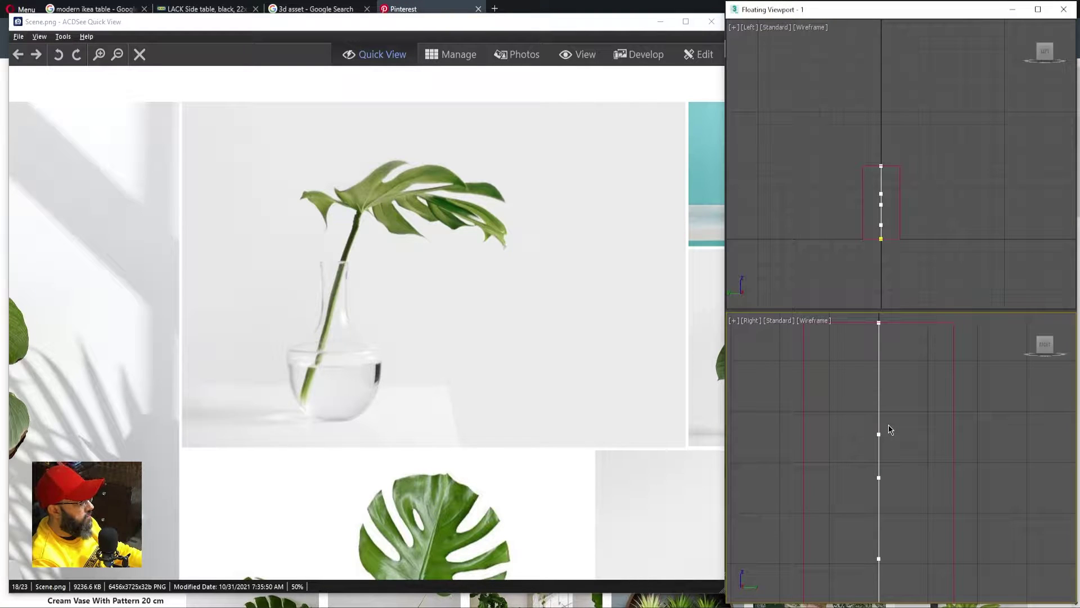
Step: Convert the profile line's three middle vertices to Bezier Corner in the Front view
key("f")
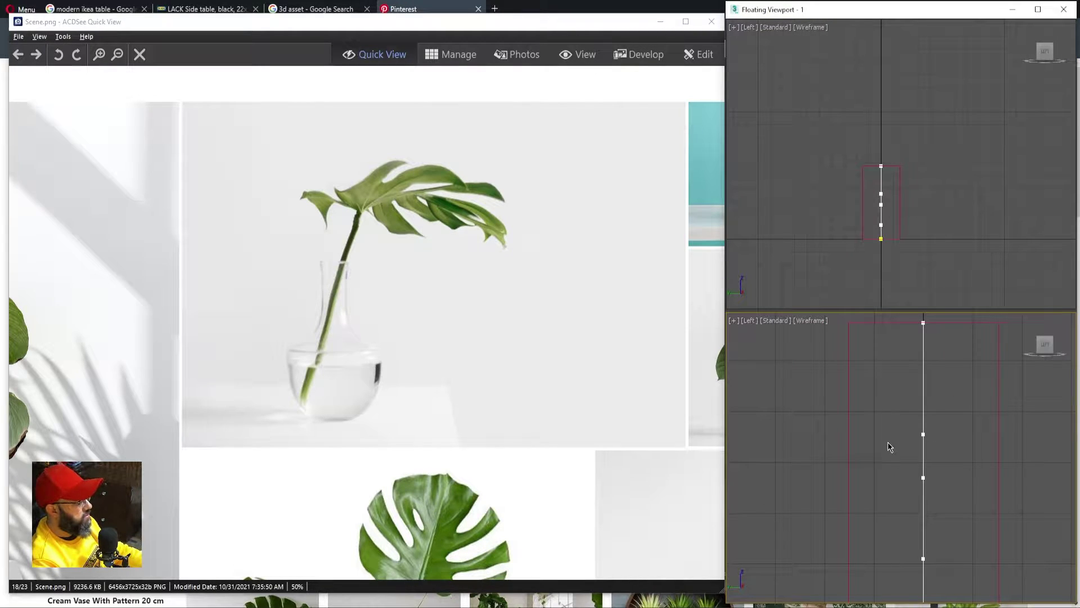
scroll(888, 441, "down", 5)
scroll(903, 428, "up", 8)
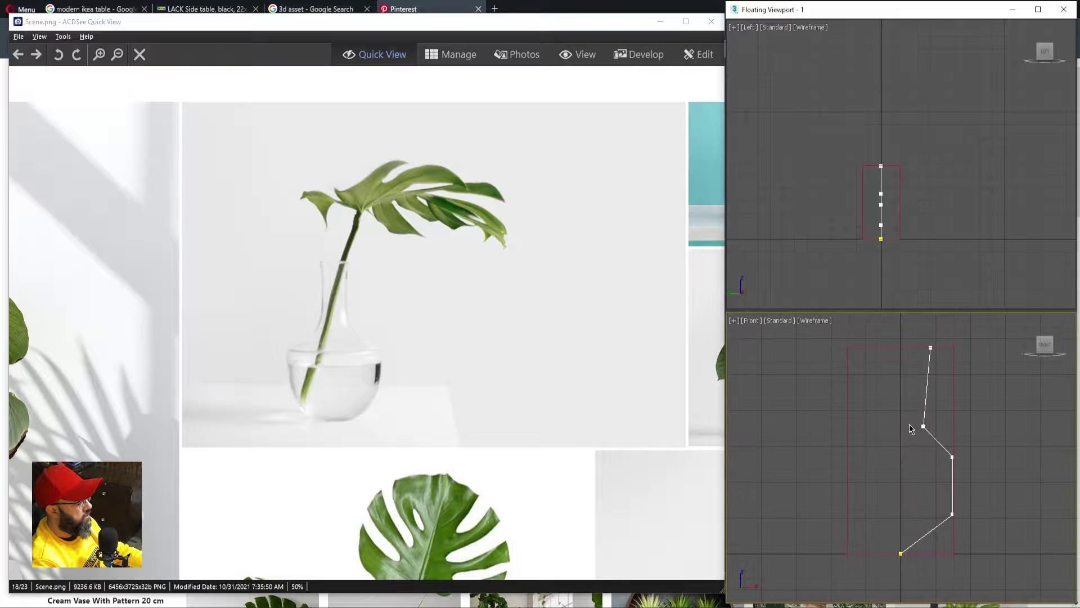
middle_click_drag(923, 426, 902, 424)
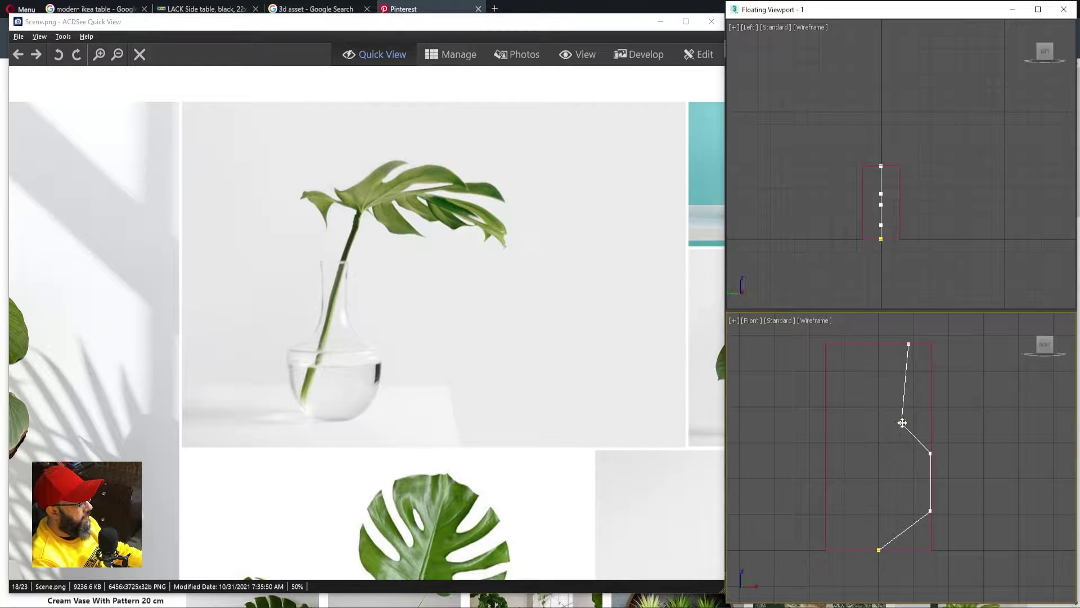
left_click(902, 423)
left_click(931, 453)
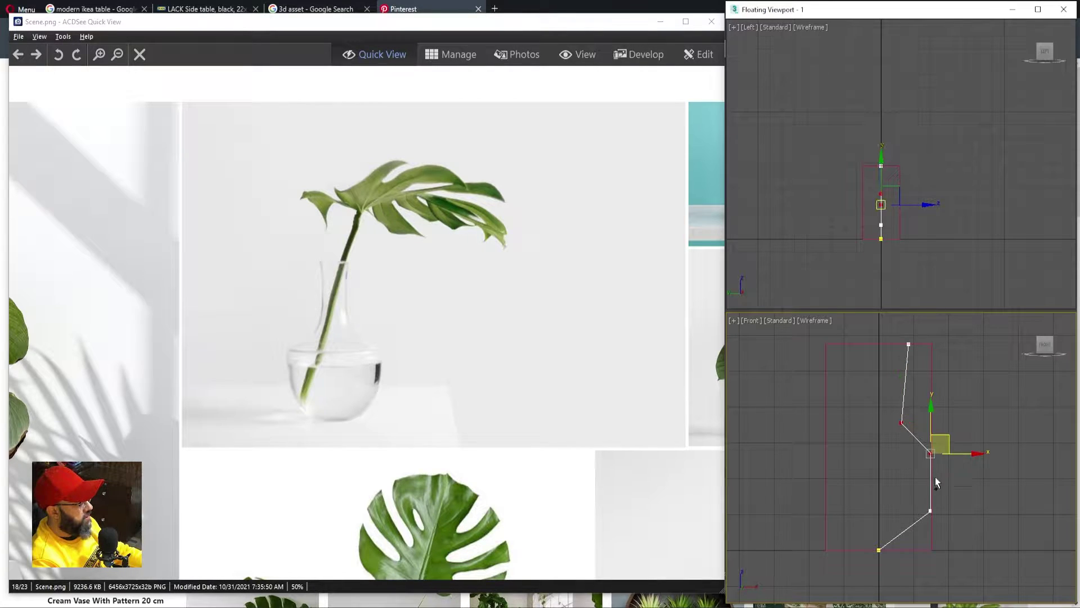
left_click(931, 512)
right_click(930, 388)
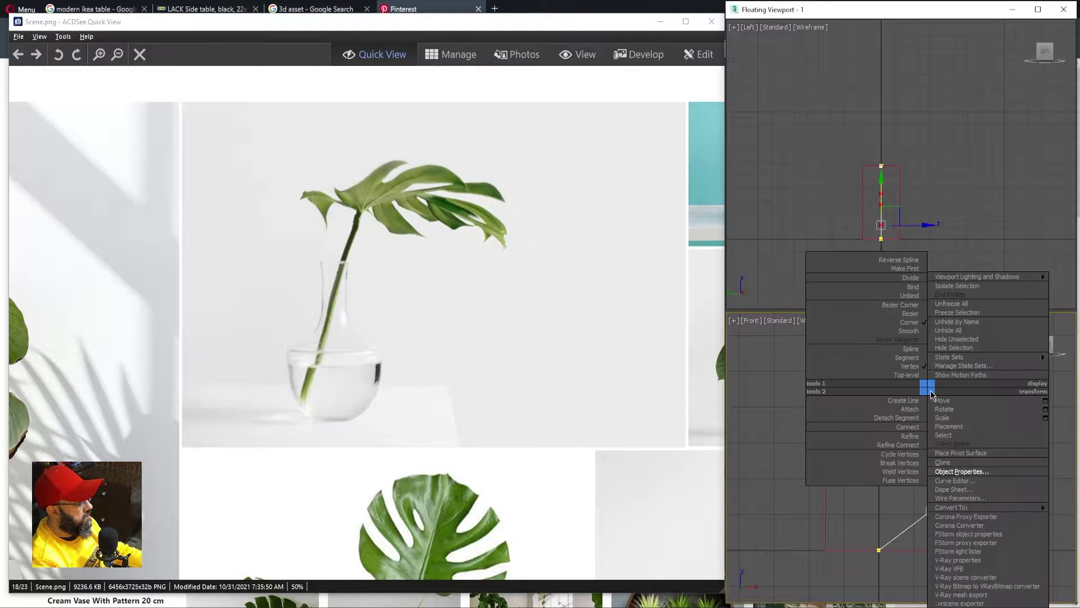
left_click(911, 313)
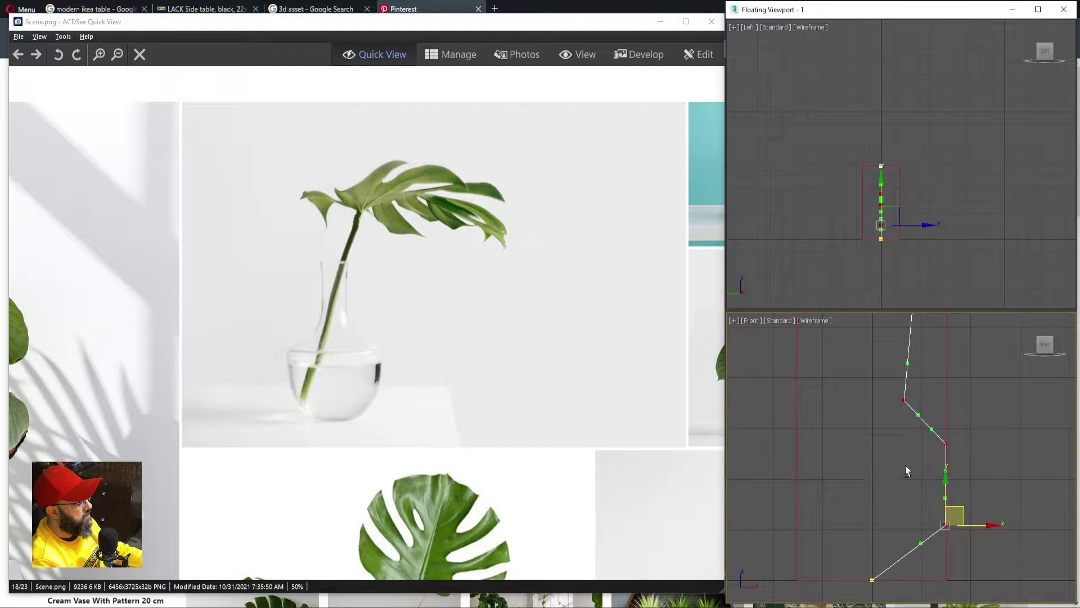
Step: Round the vase's lower body by bending the Bezier handles of the bottom curve and bulging the side wall slightly outward
key("alt+w")
scroll(895, 344, "up", 2)
middle_click_drag(902, 317, 899, 342)
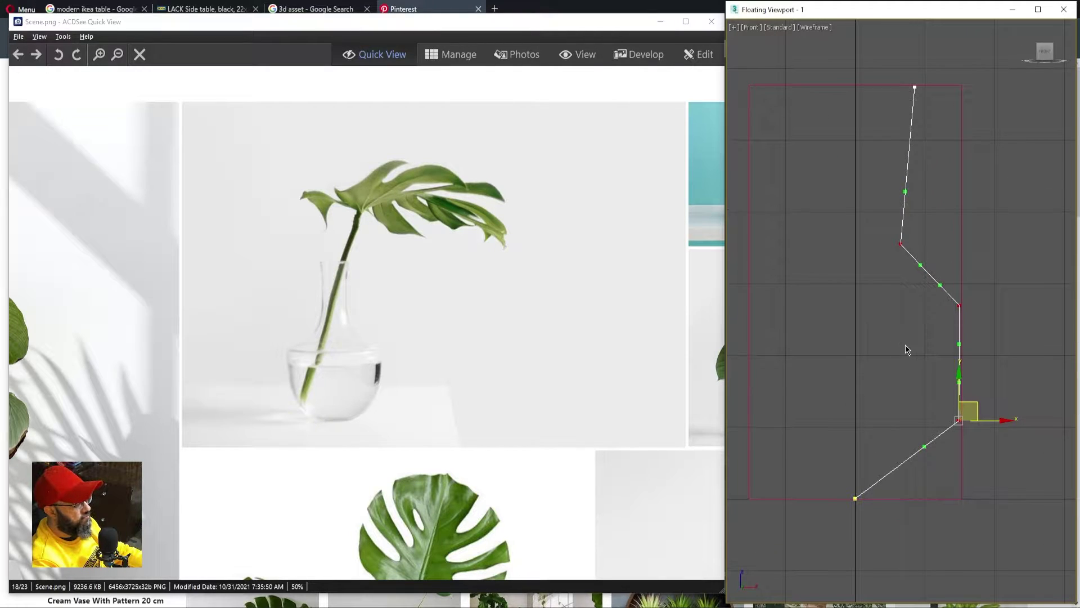
left_click_drag(925, 451, 932, 475)
scroll(939, 359, "up", 2)
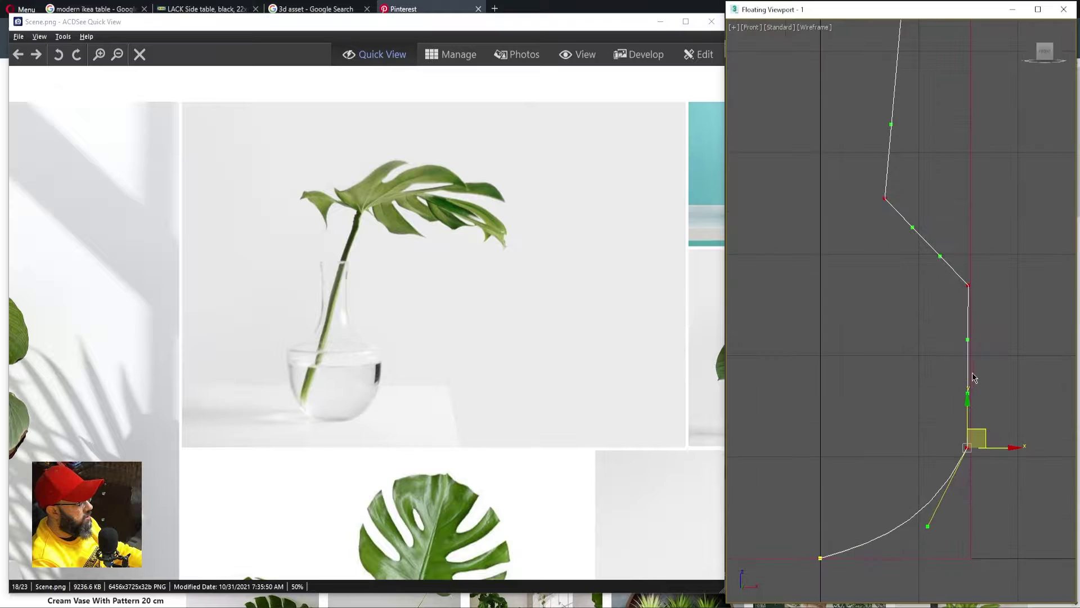
left_click_drag(967, 402, 973, 402)
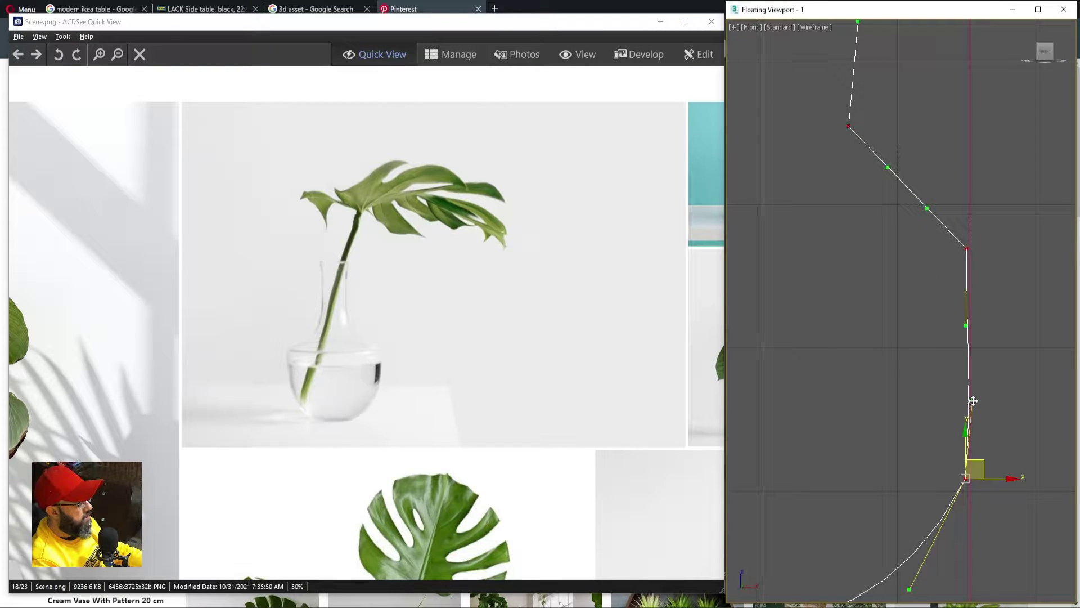
left_click_drag(965, 326, 974, 327)
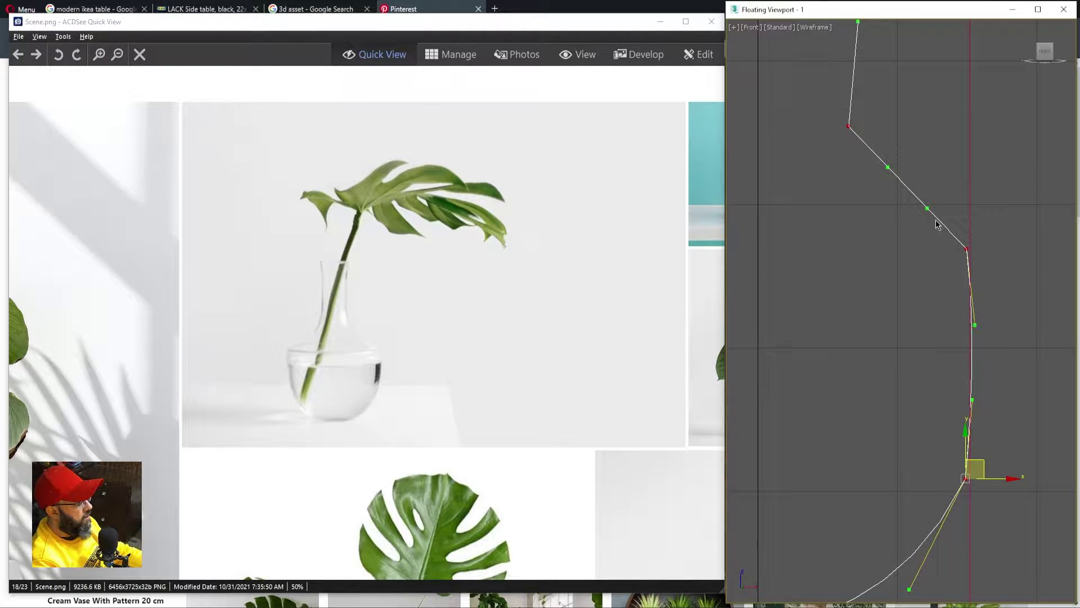
Step: Curve the segment between neck and shoulder with its Bezier handles and move the shoulder vertex slightly inward from the guide box edge
left_click_drag(928, 208, 890, 219)
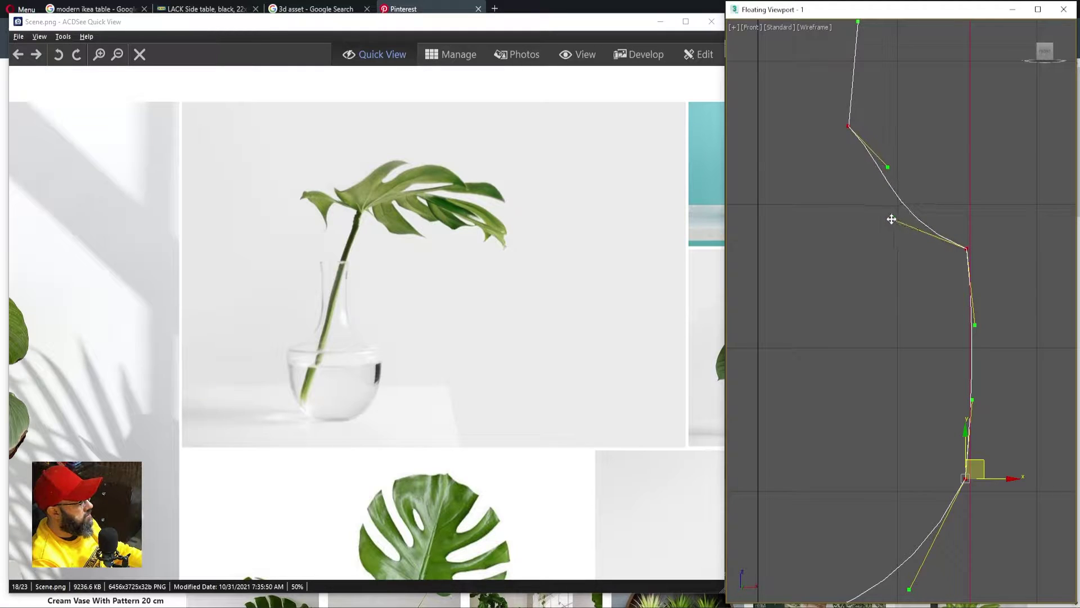
left_click_drag(888, 167, 861, 185)
scroll(868, 301, "down", 4)
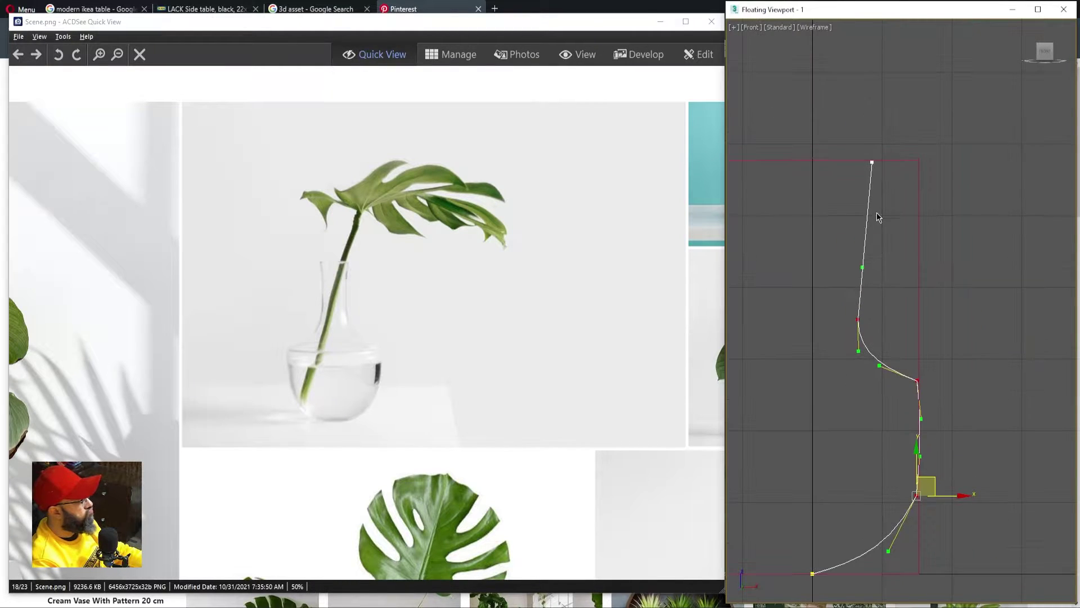
left_click(872, 163)
scroll(889, 343, "up", 4)
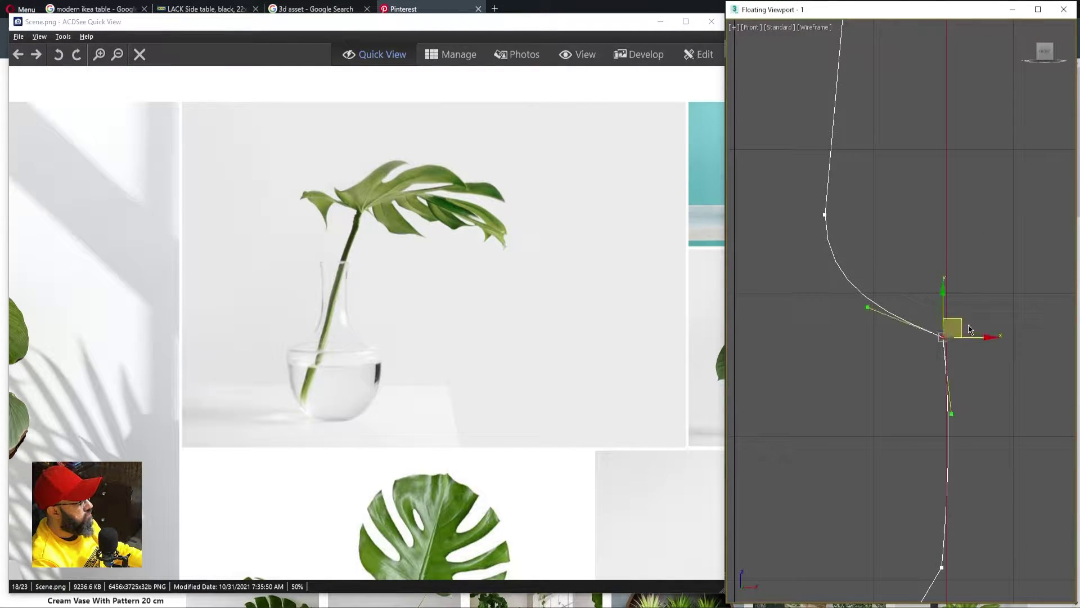
mouse_move(968, 325)
left_mouse_down()
mouse_move(935, 320)
mouse_move(962, 325)
left_mouse_up()
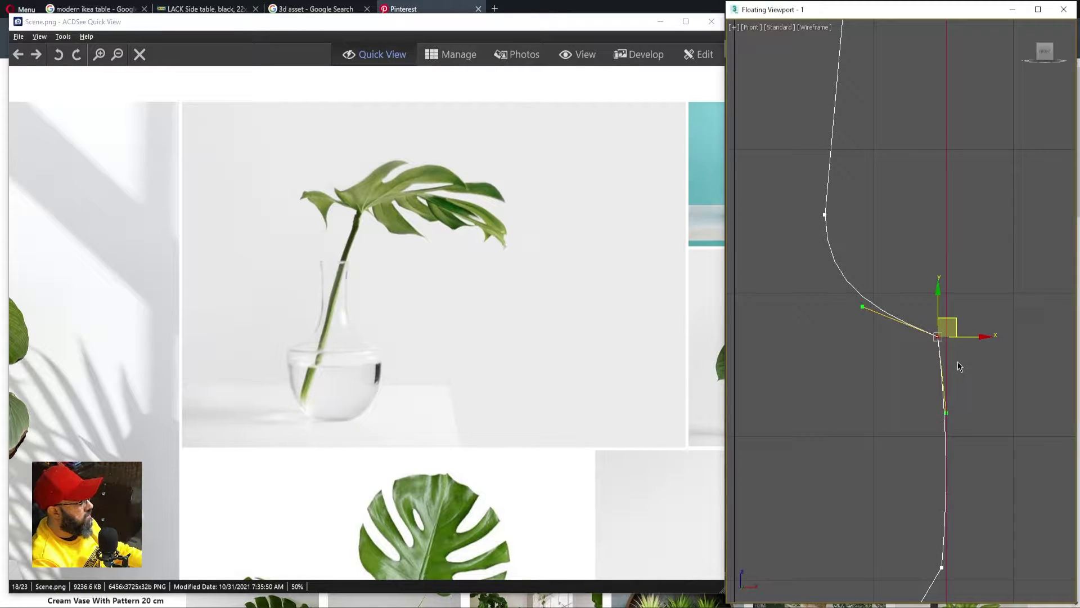
Step: Pull the lower body vertex's upper Bezier handle outward to smooth the side wall, and select the shoulder vertex
middle_click_drag(935, 478, 930, 344)
scroll(930, 348, "down", 2)
left_click(934, 399)
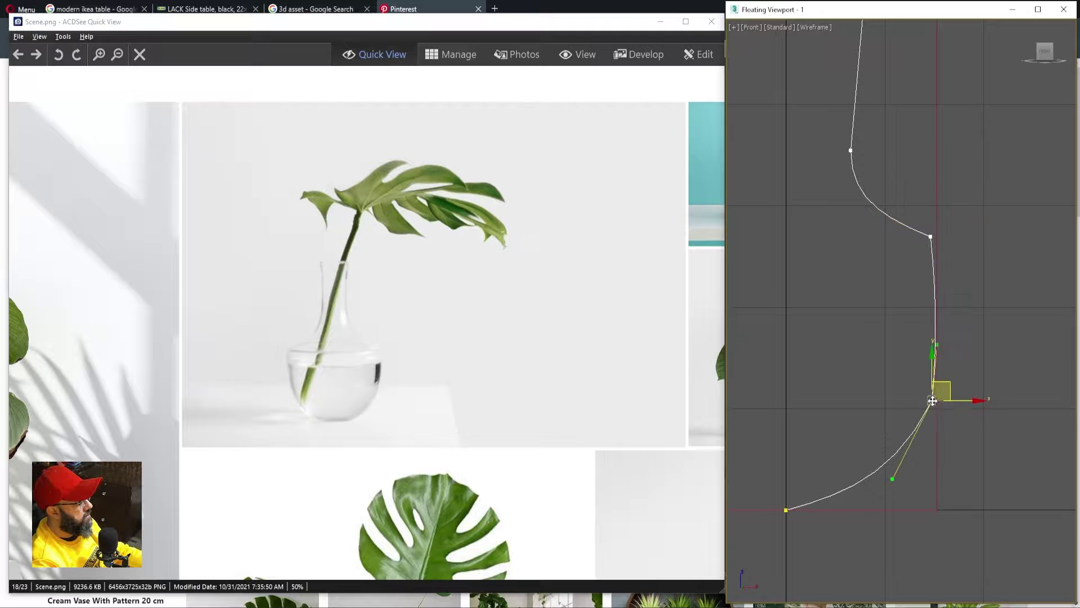
scroll(943, 388, "up", 2)
left_click_drag(949, 248, 960, 275)
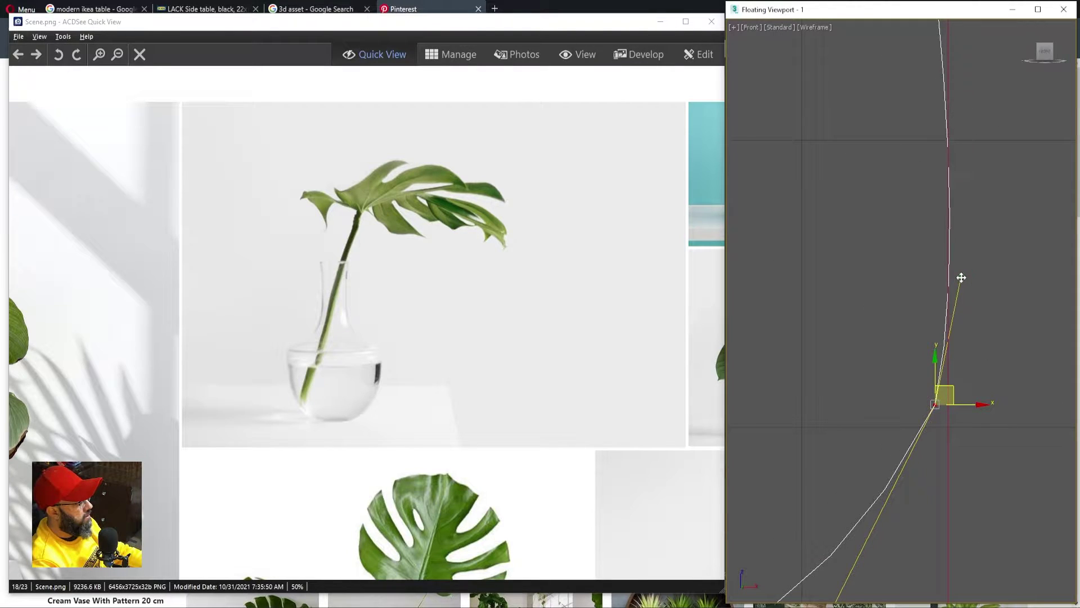
scroll(904, 320, "down", 4)
middle_click_drag(897, 315, 899, 338)
left_click(935, 216)
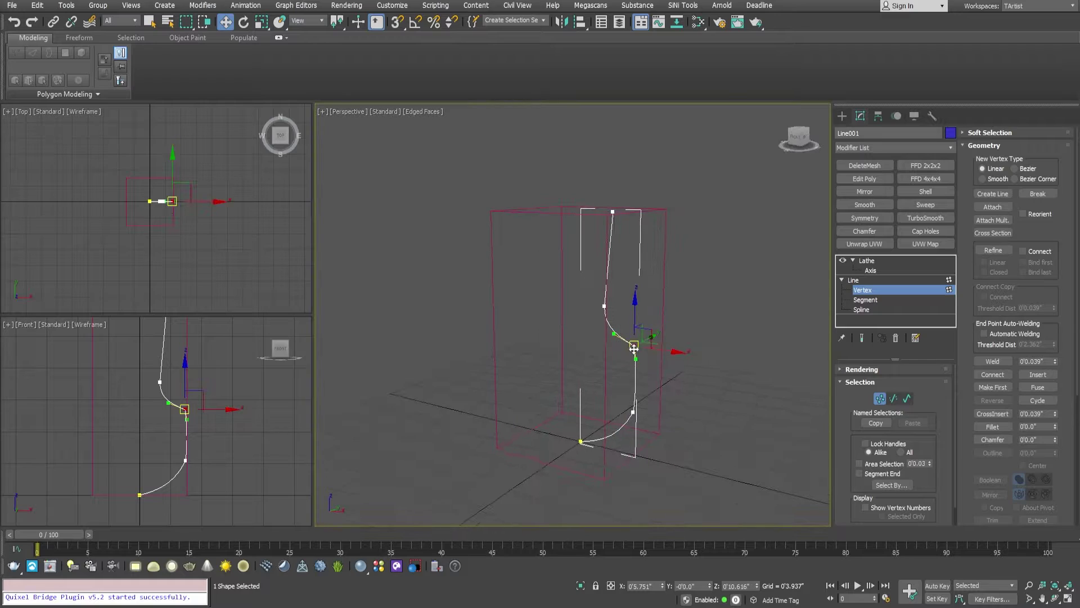
Step: Show the lathed end result without edged faces and examine the vase's silhouette and shading from several angles
scroll(659, 317, "up", 2)
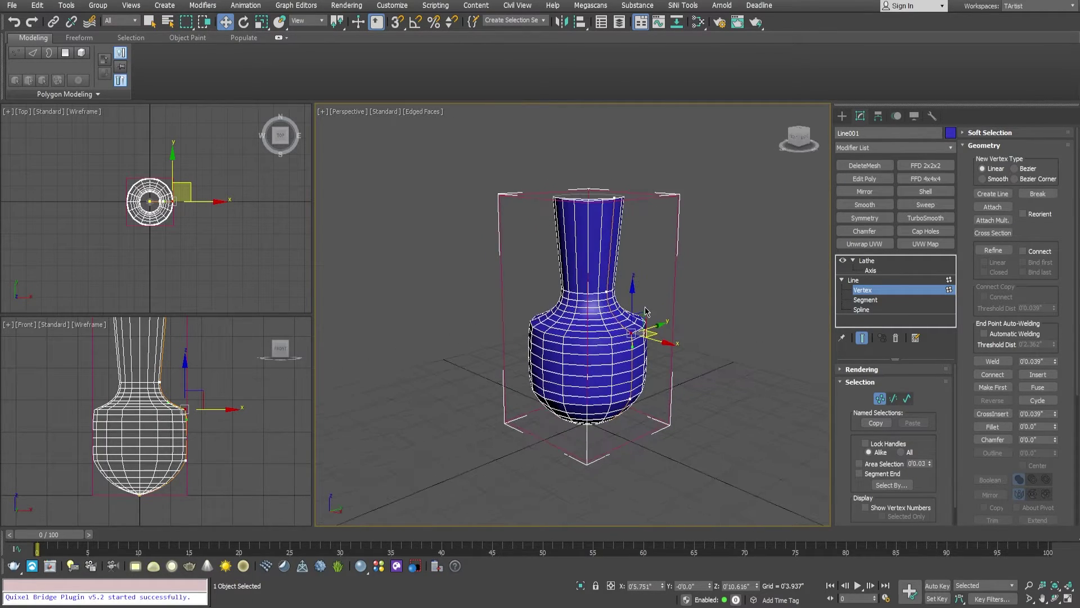
key("F4")
mouse_move(587, 354)
middle_mouse_down("alt")
mouse_move(602, 383)
mouse_move(589, 338)
mouse_move(628, 420)
mouse_move(628, 326)
mouse_move(610, 415)
mouse_move(614, 293)
middle_mouse_up("alt")
mouse_move(520, 180)
middle_mouse_down("alt")
mouse_move(591, 261)
mouse_move(592, 282)
mouse_move(572, 264)
mouse_move(562, 197)
mouse_move(566, 349)
mouse_move(553, 326)
mouse_move(496, 296)
mouse_move(562, 236)
mouse_move(588, 255)
mouse_move(550, 270)
mouse_move(555, 386)
mouse_move(603, 367)
mouse_move(572, 338)
mouse_move(568, 315)
middle_mouse_up("alt")
key("F4")
key("F4")
Step: Set the Lathe modifier's segments to 32 and display edged faces on the vase again
left_click(866, 261)
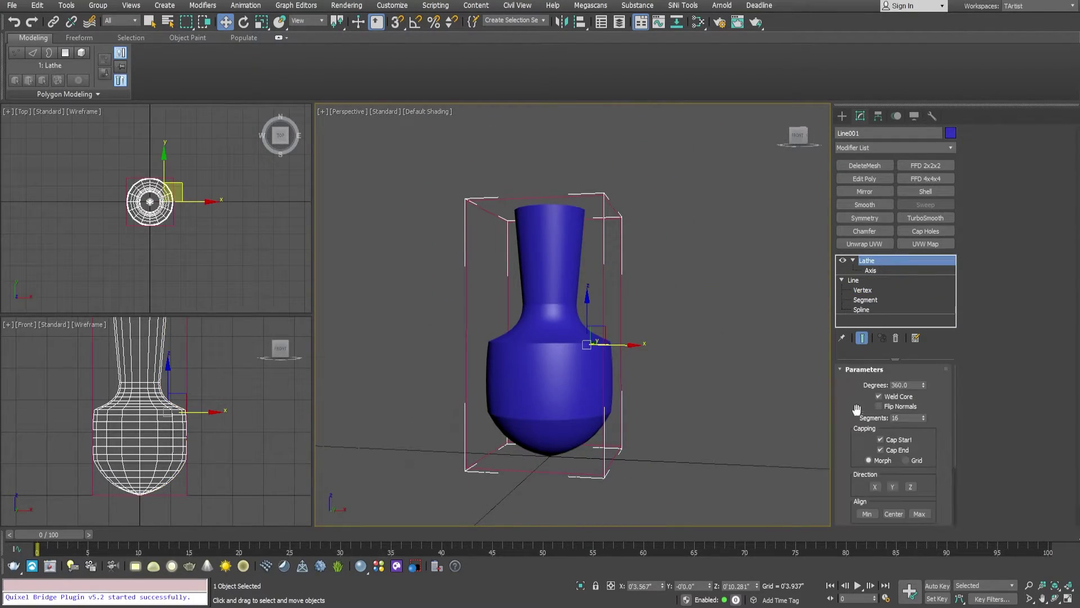
left_click_drag(861, 394, 858, 390)
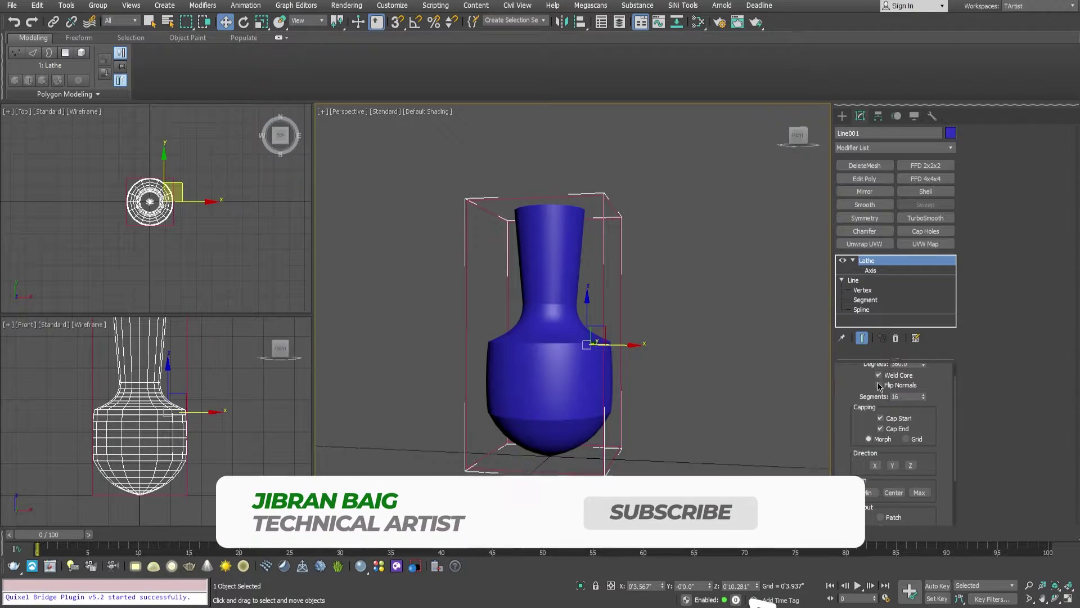
double_click(904, 397)
type("32")
key("Return")
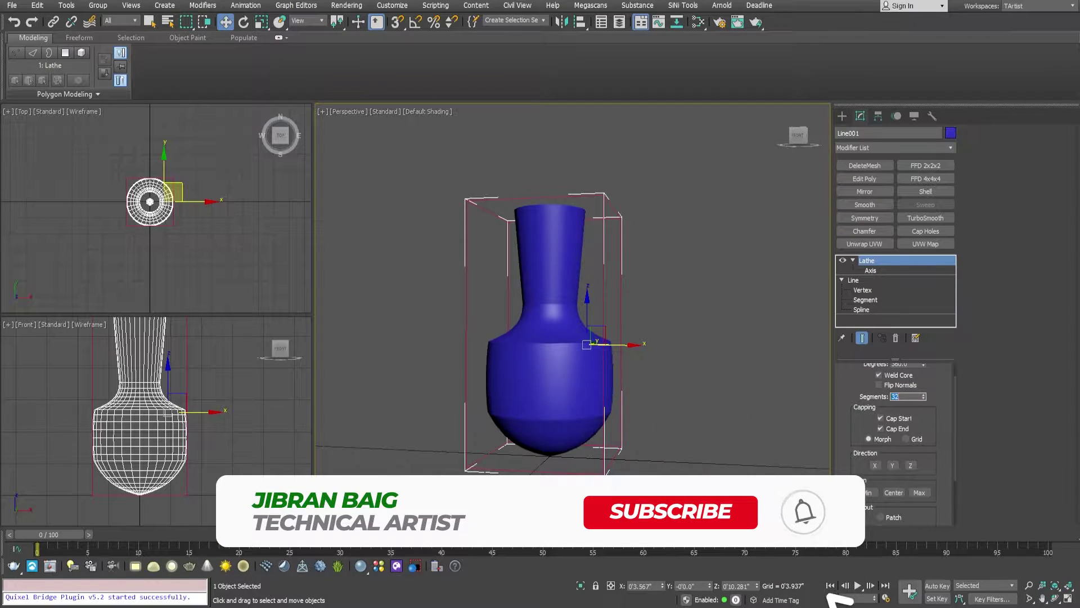
middle_click_drag(569, 352, 578, 308, "alt")
key("F4")
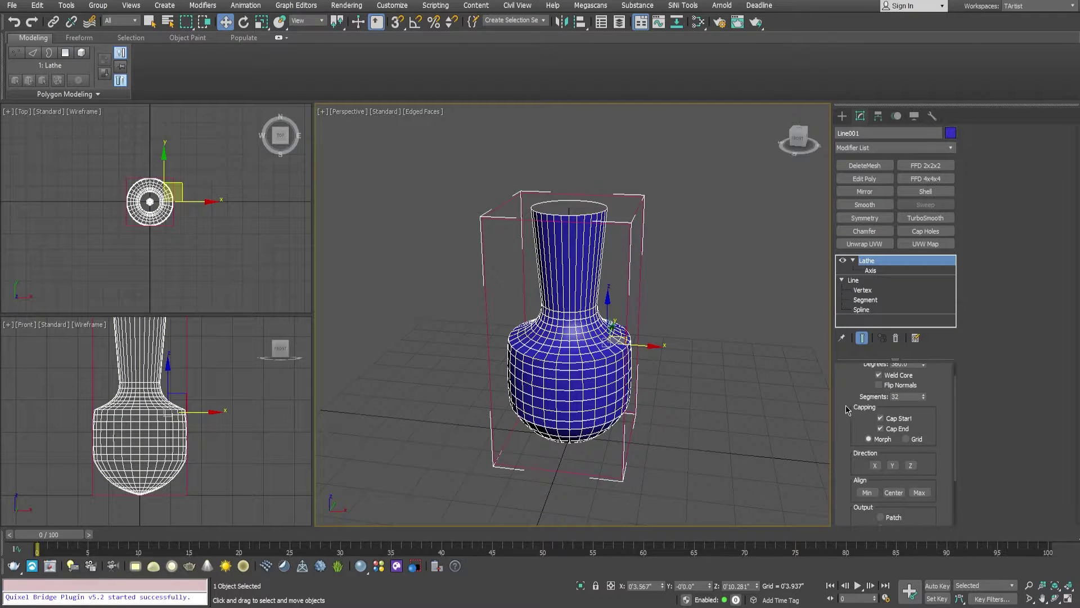
Step: Turn off Optimize in the base line's Interpolation settings so the straight neck is subdivided too
left_click(879, 290)
left_click(871, 310)
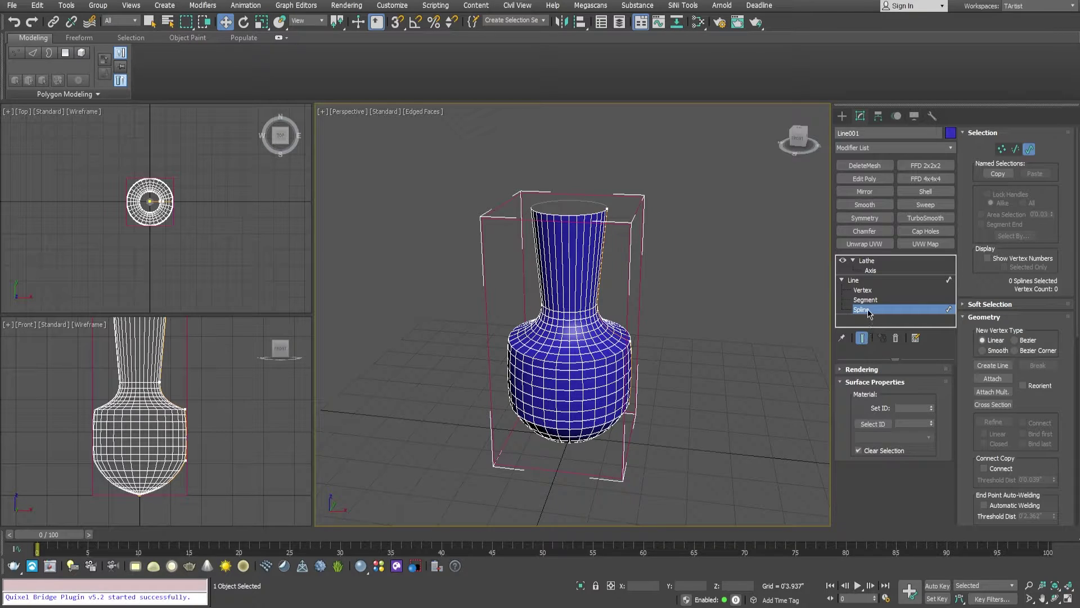
left_click(870, 311)
left_click(872, 369)
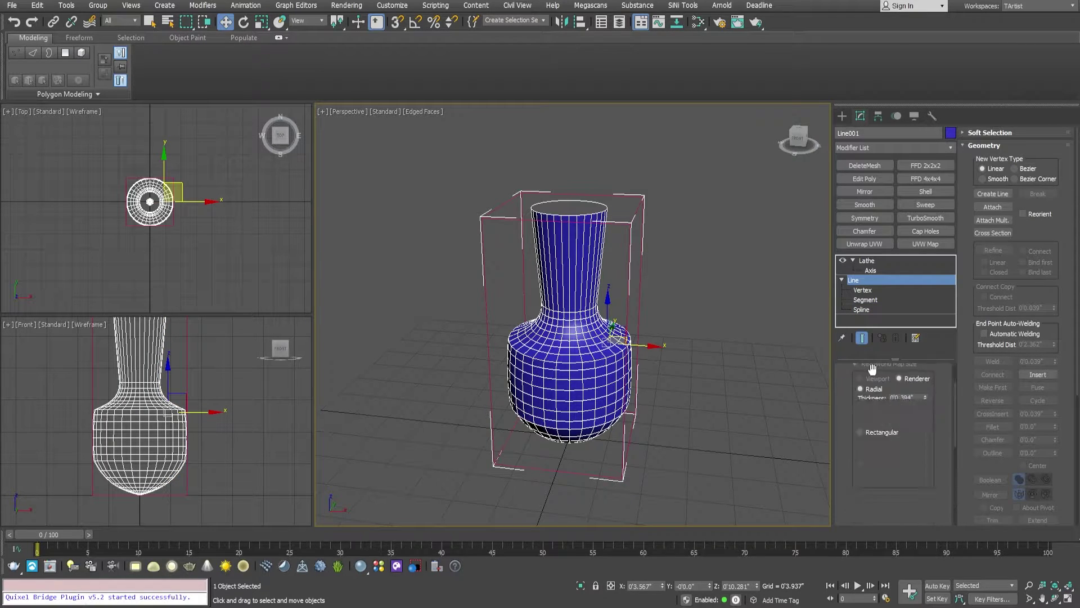
left_click_drag(849, 392, 839, 462)
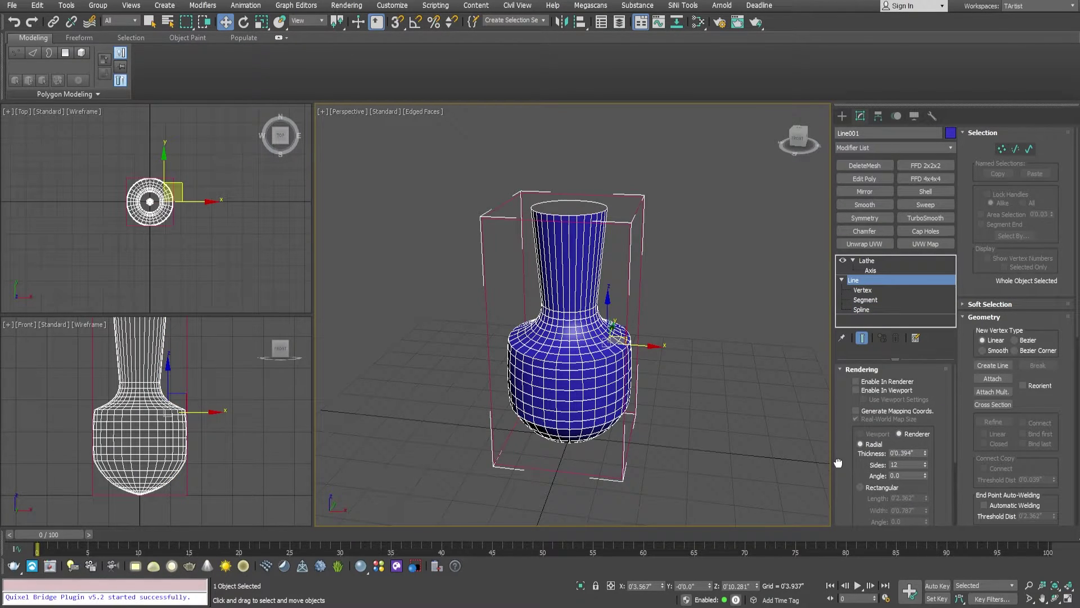
left_click(873, 369)
left_click_drag(980, 479, 977, 222)
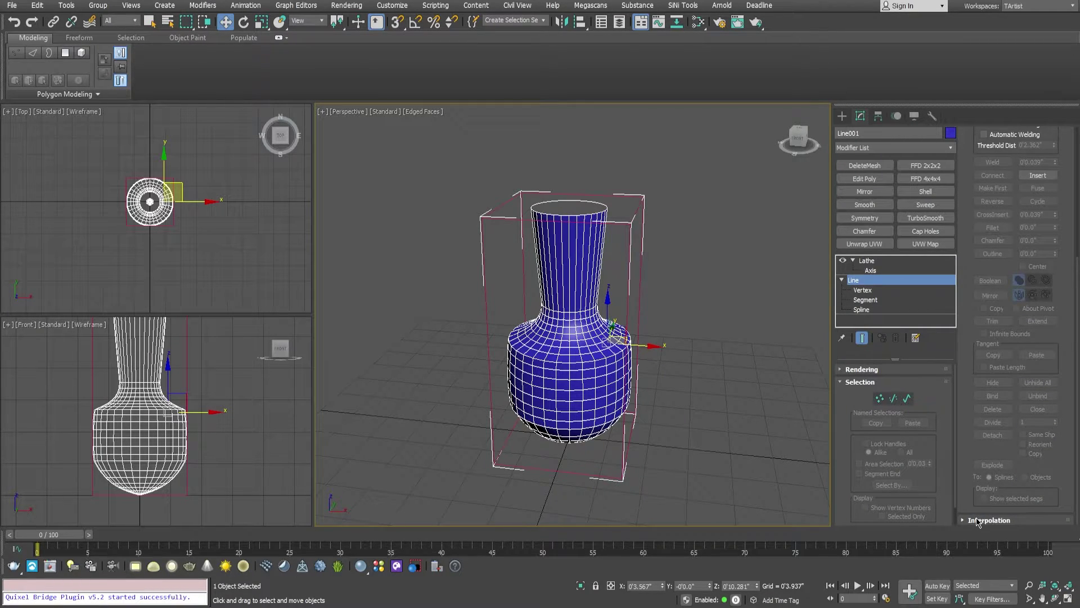
left_click_drag(1069, 521, 924, 386)
left_click(855, 385)
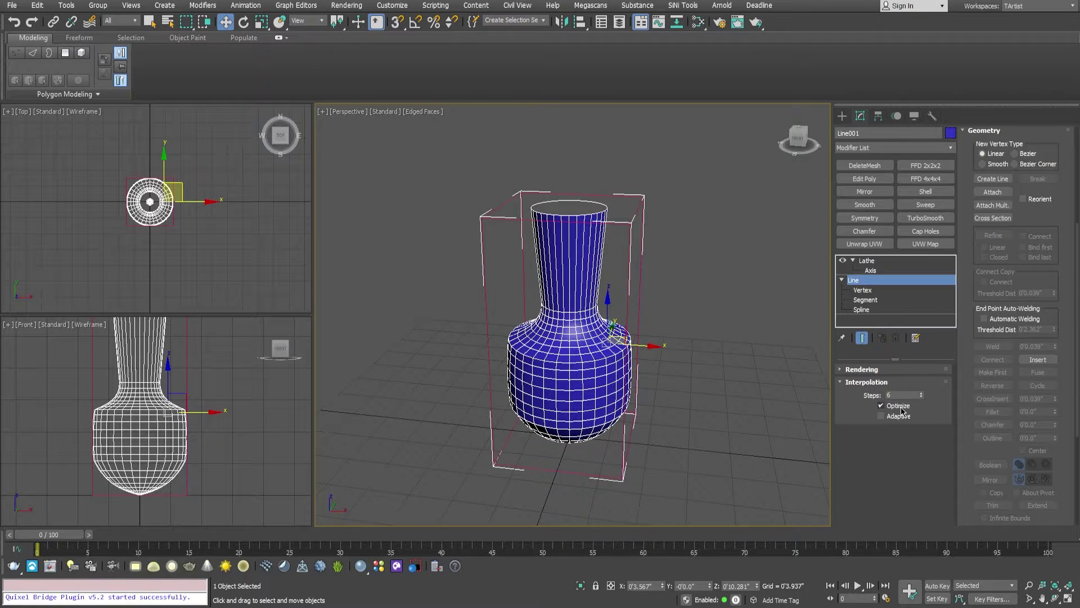
scroll(515, 334, "up", 8)
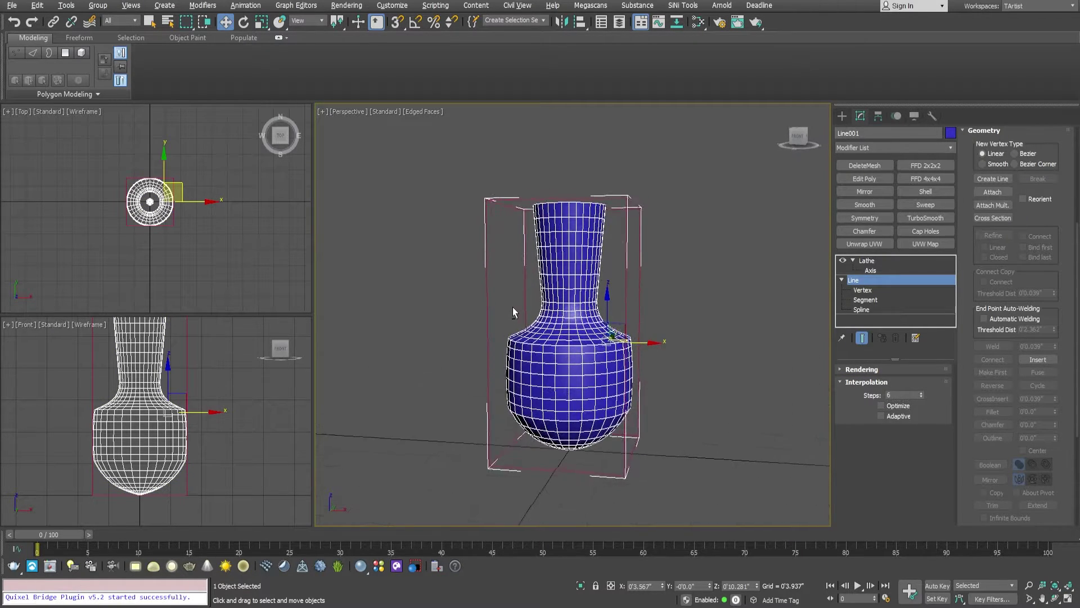
scroll(564, 317, "down", 5)
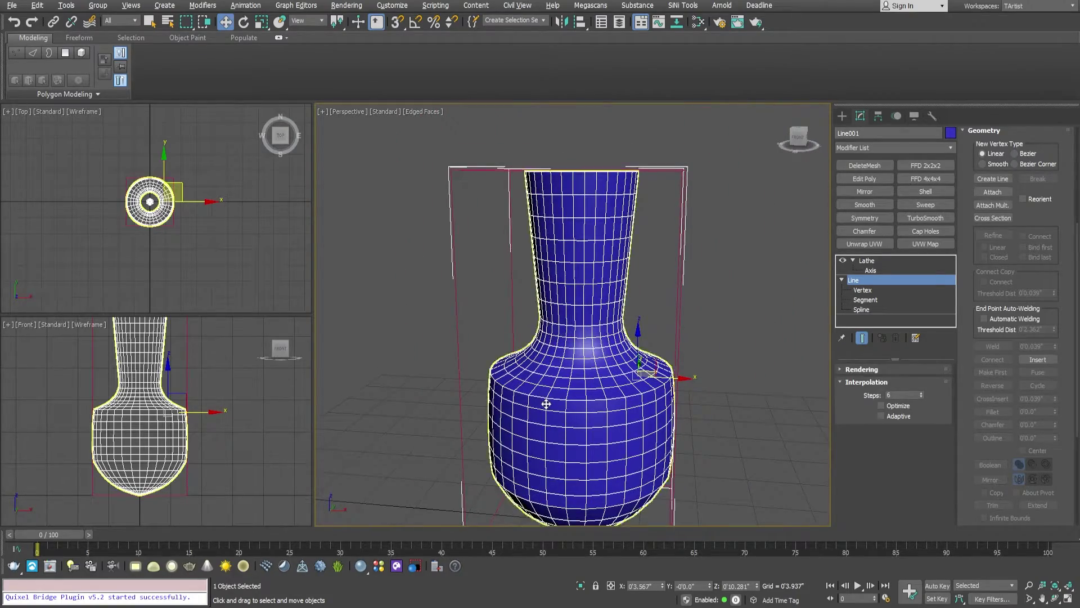
mouse_move(546, 403)
middle_mouse_down("alt")
mouse_move(550, 285)
mouse_move(531, 403)
middle_mouse_up("alt")
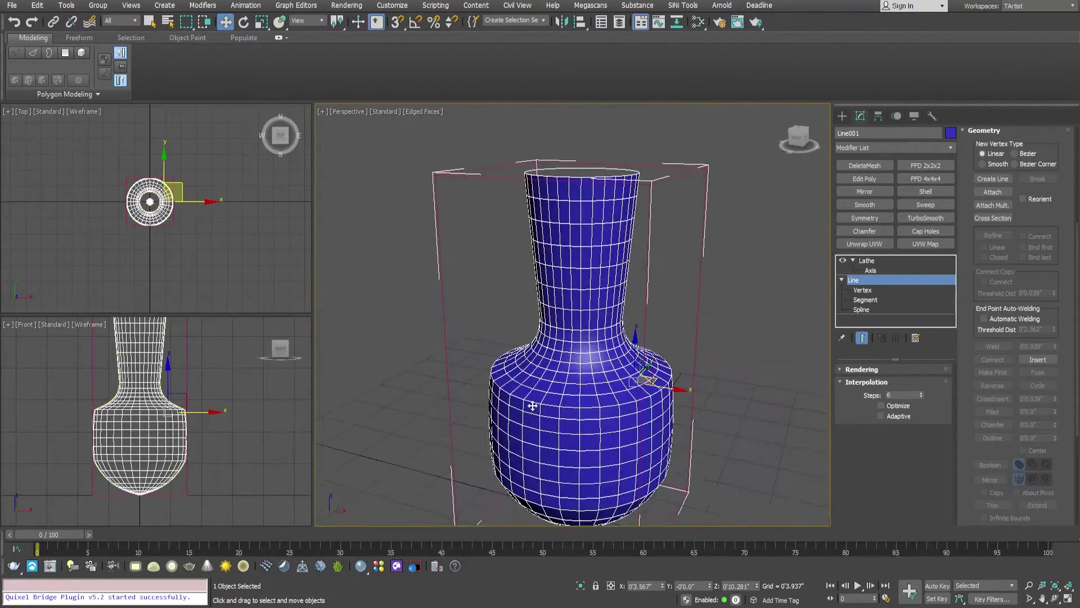
Step: Add a Shell Pro modifier on top of the Lathe and inspect the wall thickness at the vase's rim
left_click(900, 261)
scroll(574, 360, "up", 3)
middle_click_drag(576, 353, 579, 332, "alt")
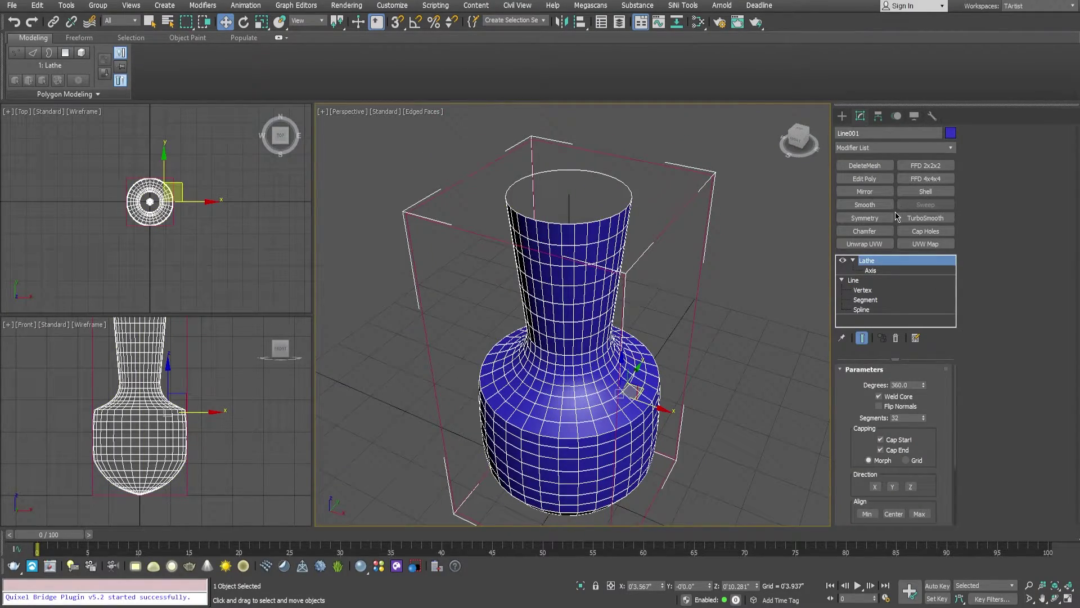
left_click(907, 150)
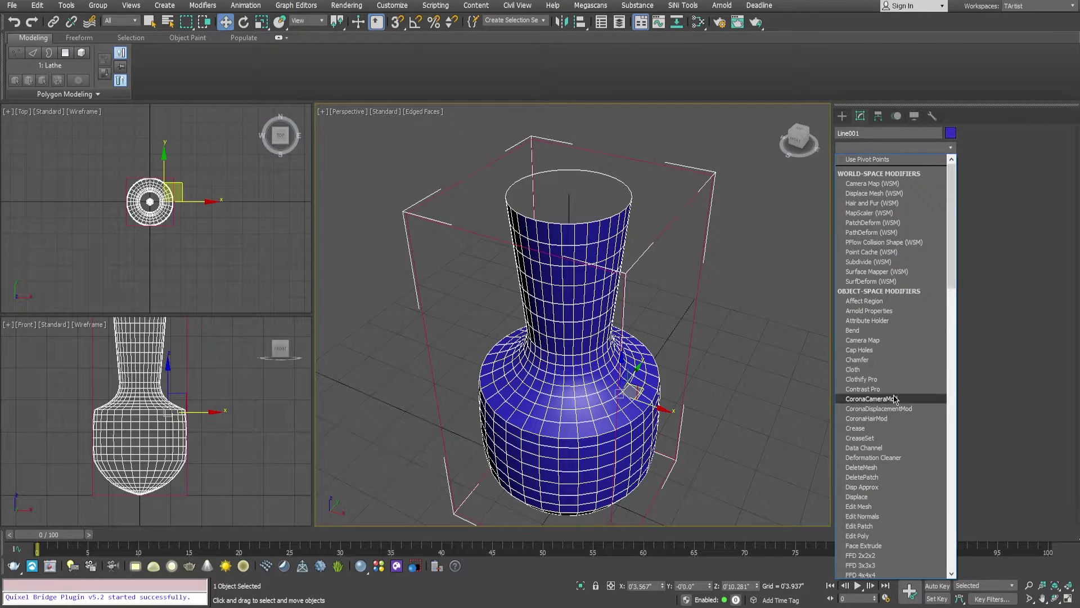
type("sh")
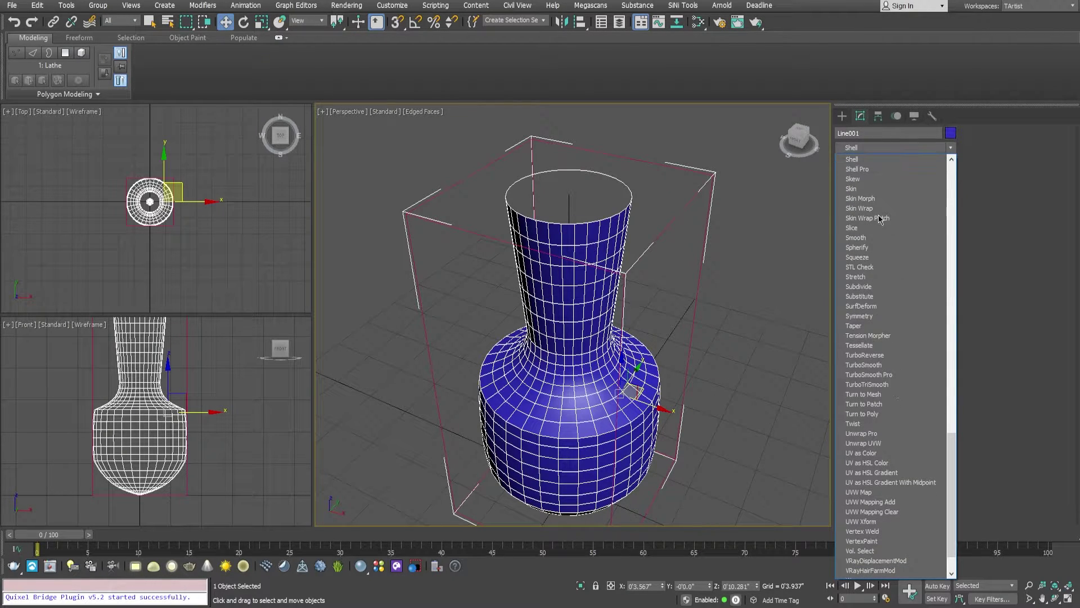
left_click(867, 169)
middle_click_drag(559, 342, 566, 359, "alt")
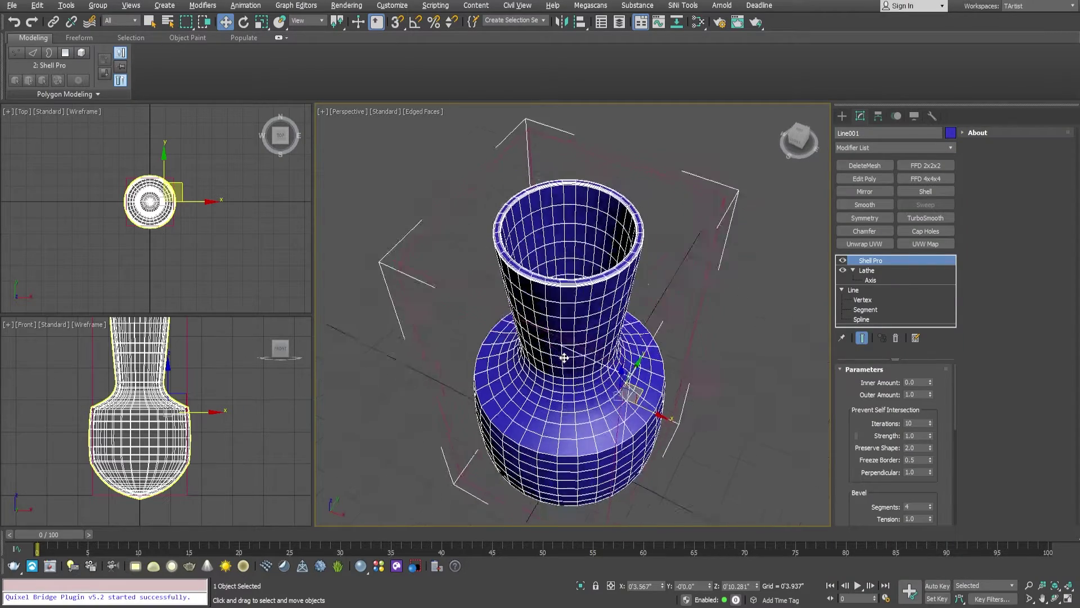
scroll(608, 285, "up", 6)
scroll(621, 332, "down", 6)
middle_click_drag(622, 335, 691, 329, "alt")
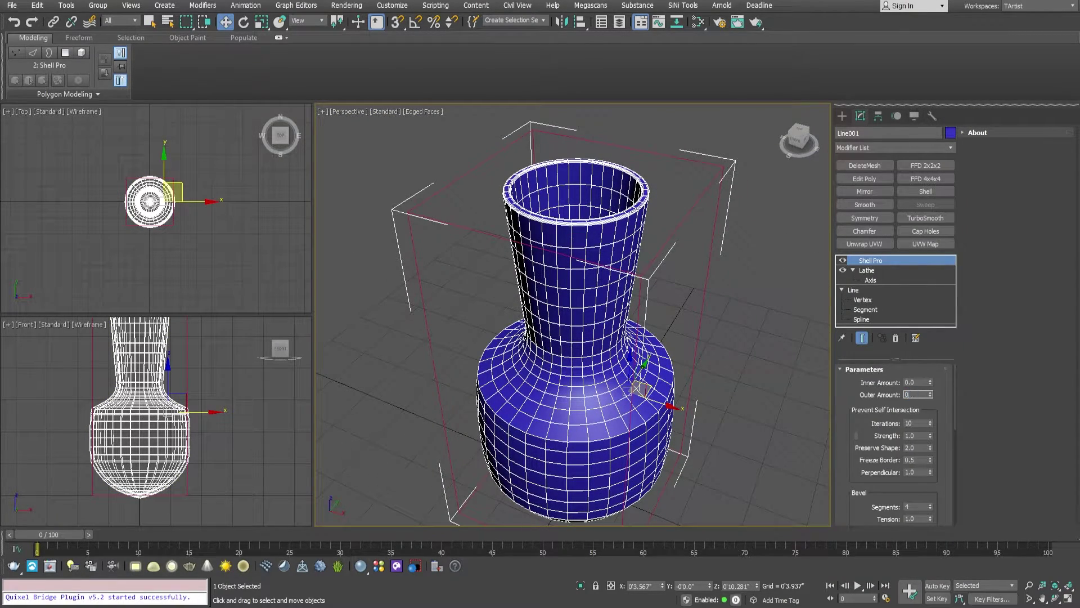
Step: Set Shell Pro's outer amount to 0 and inner amount to 1.0, and inspect the rim
type("0")
key("Return")
left_click(916, 381)
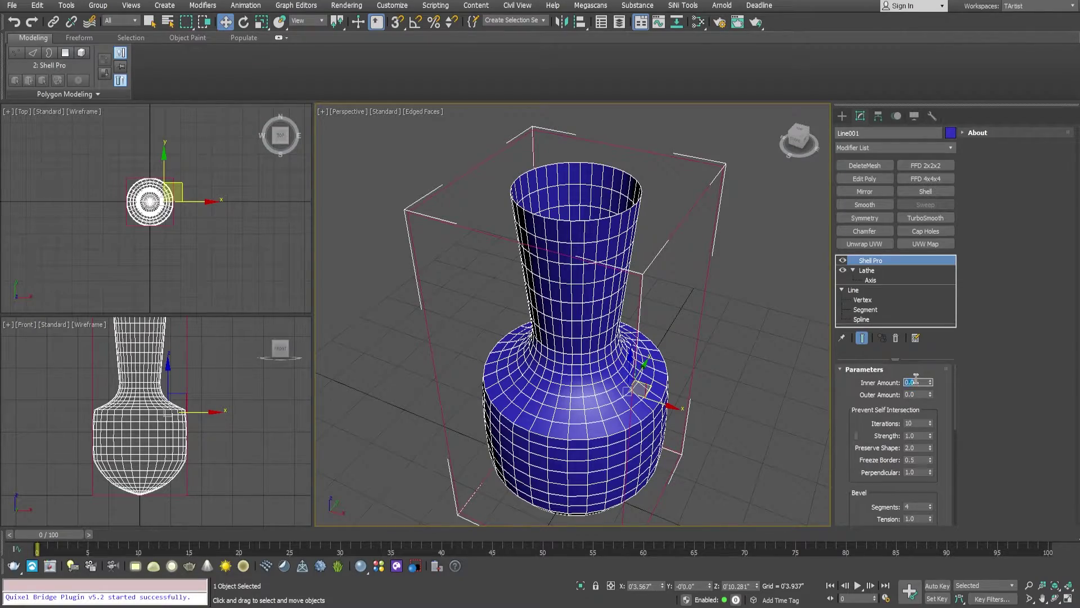
type("1")
key("Return")
scroll(619, 230, "up", 10)
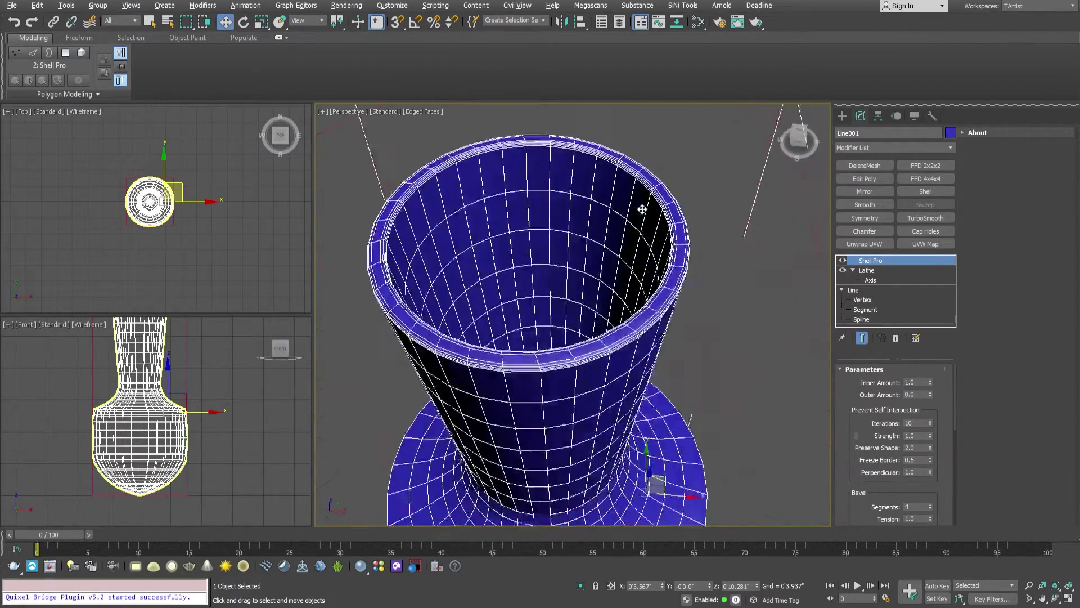
Step: Hide the edged faces and examine the vase's shading along with Shell Pro's bevel and edge smoothing settings
scroll(598, 266, "down", 8)
mouse_move(599, 265)
middle_mouse_down("alt")
mouse_move(620, 354)
mouse_move(601, 323)
middle_mouse_up("alt")
scroll(621, 371, "down", 4)
key("F4")
scroll(610, 302, "up", 2)
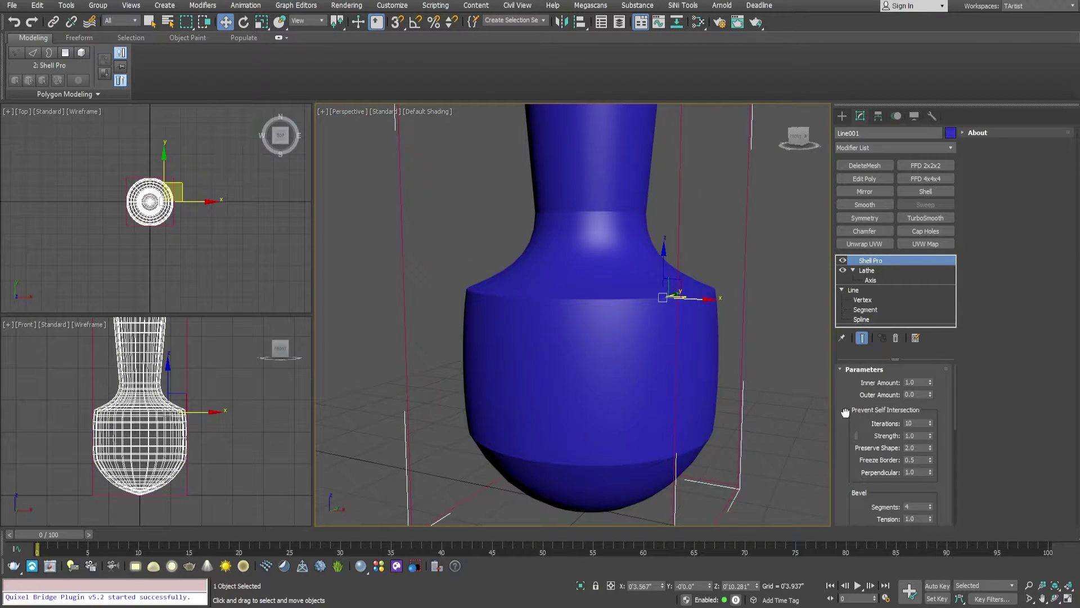
scroll(845, 412, "down", 5)
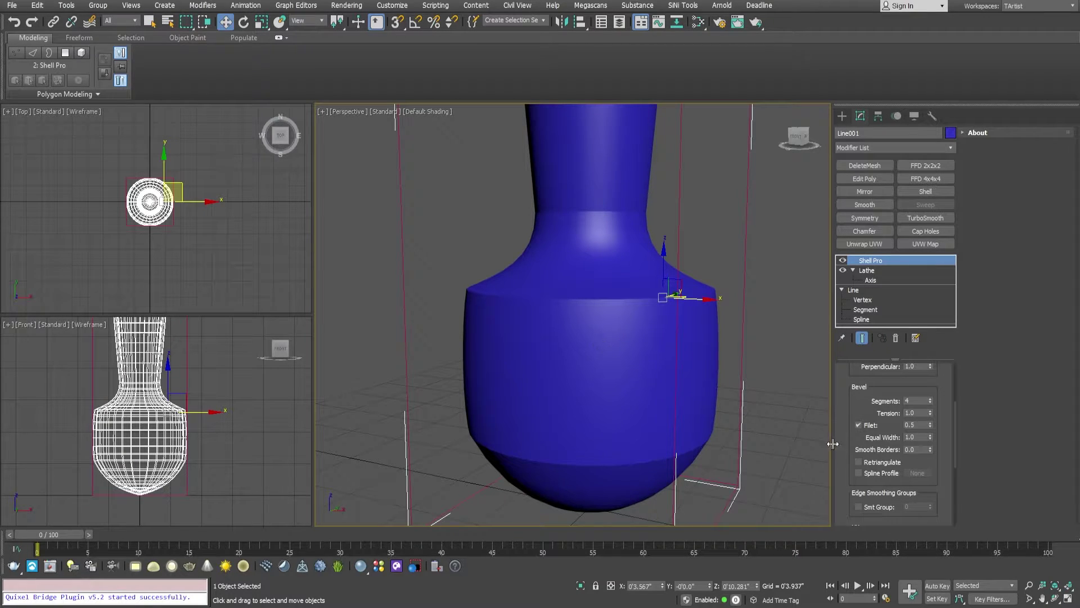
scroll(857, 438, "down", 4)
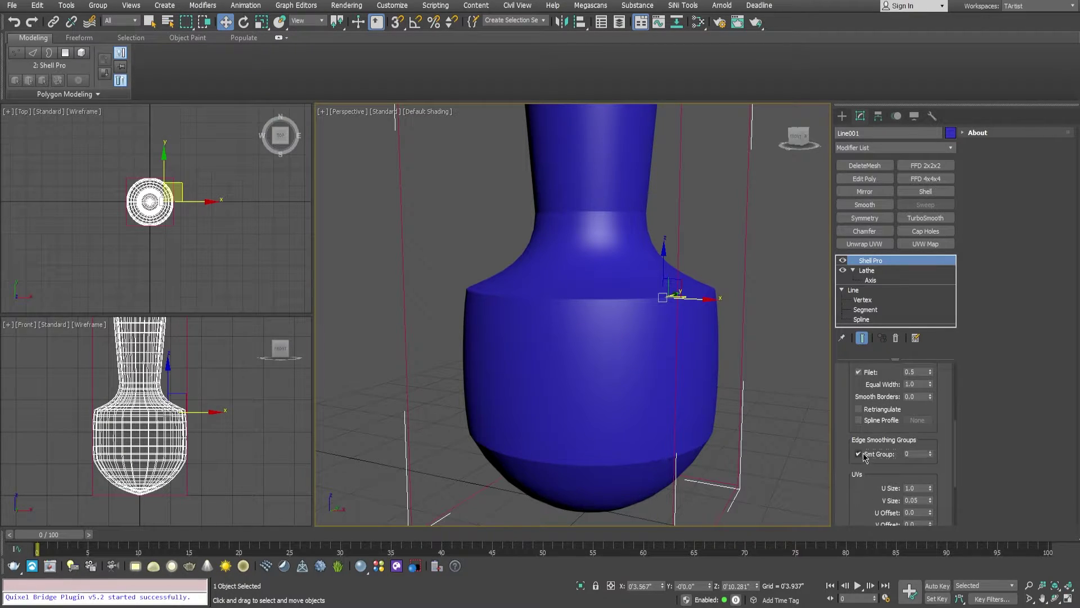
scroll(853, 438, "up", 8)
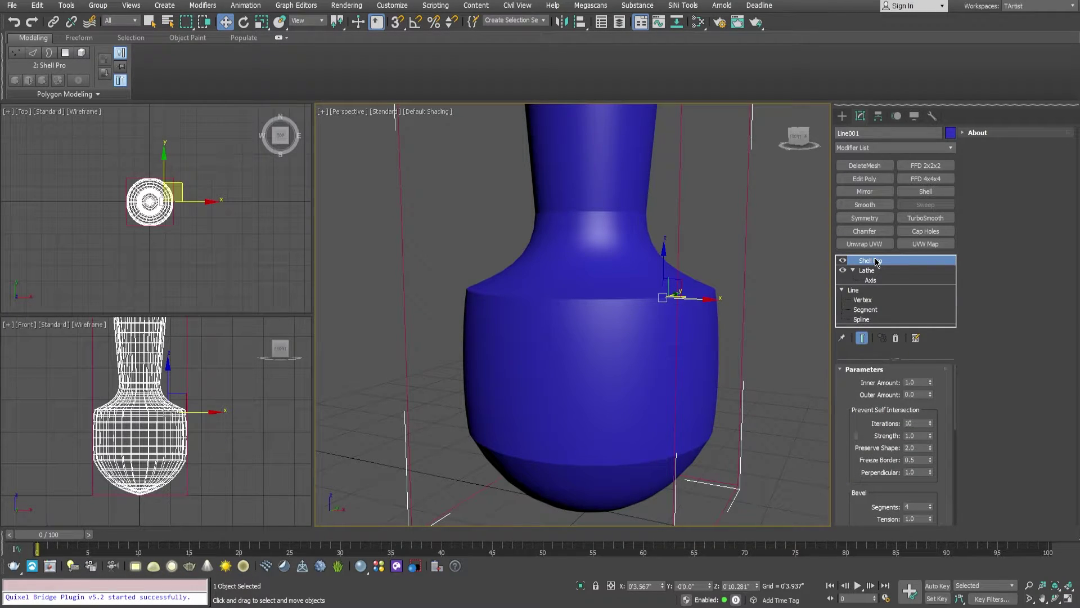
Step: Replace the Shell Pro modifier with the standard Shell modifier and view the vase's rim
left_click(896, 339)
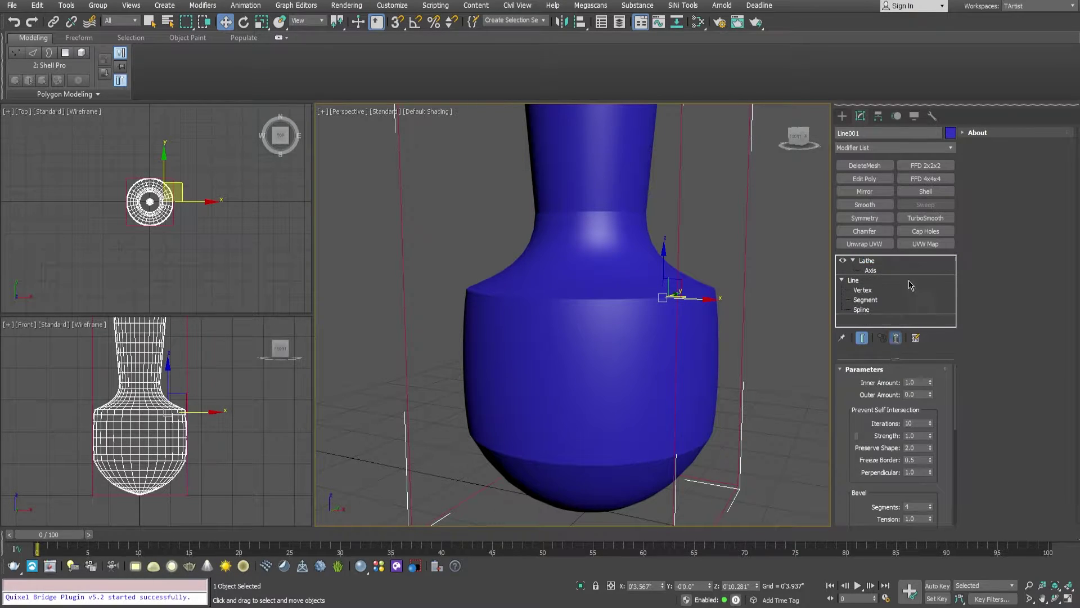
left_click(927, 191)
middle_click_drag(566, 200, 592, 353, "alt")
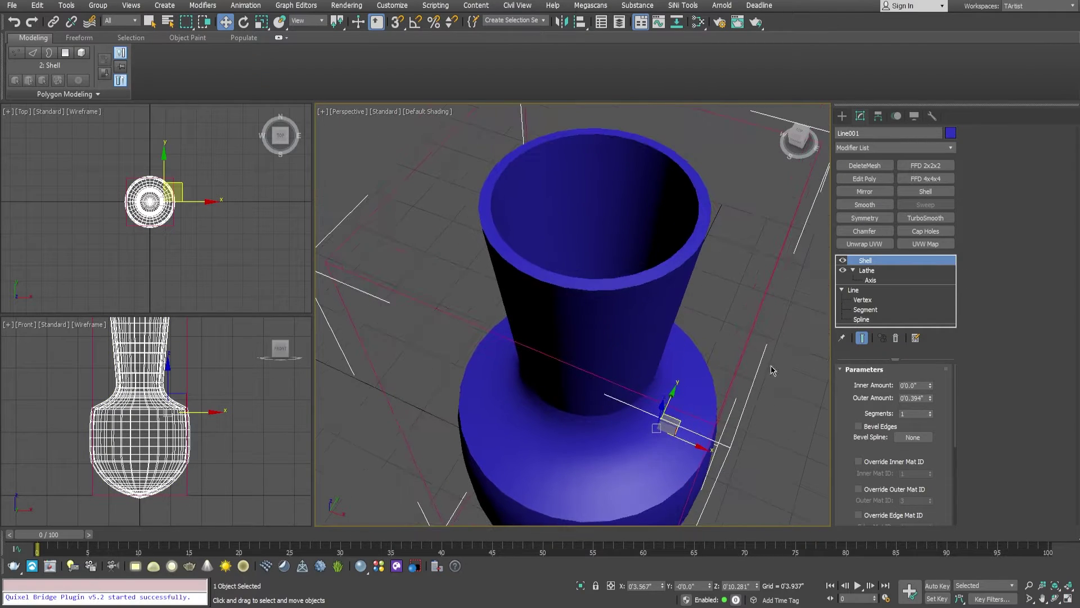
Step: Set the Shell's outer amount to 0 and its inner amount to 0.2 inches
double_click(922, 398)
key("Return")
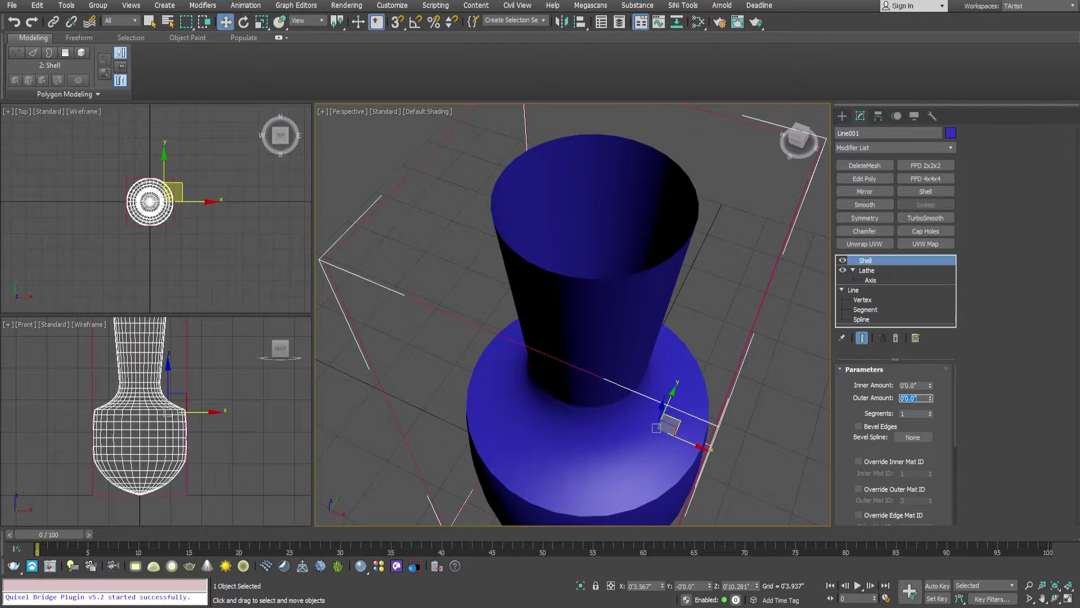
double_click(919, 386)
type("1")
key("Return")
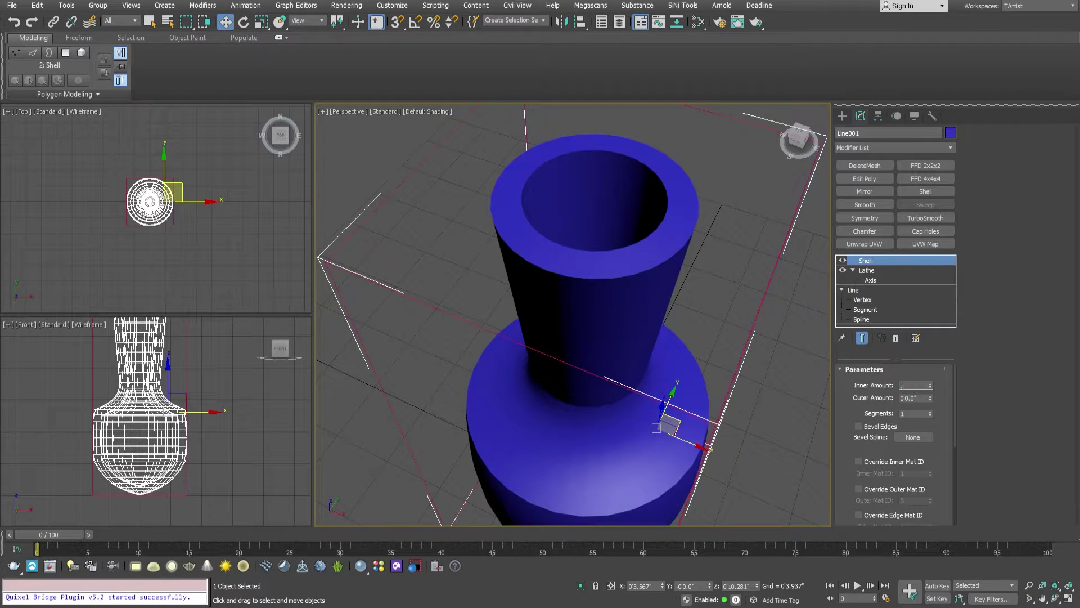
type(".2")
key("Return")
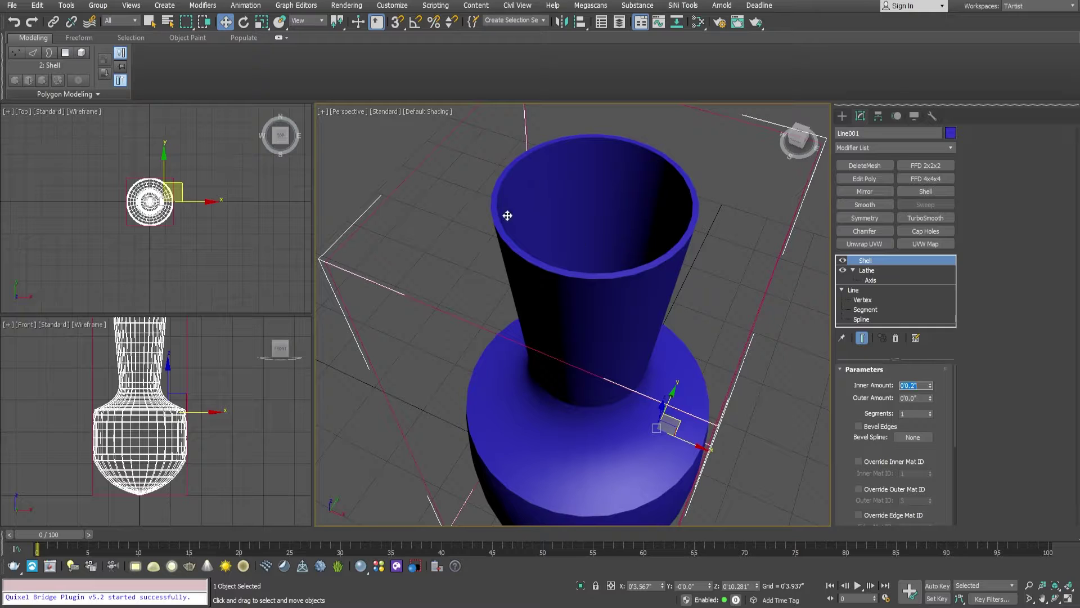
middle_click_drag(576, 274, 573, 267, "alt")
Step: Switch the scene's display units from US Standard to metric centimetres
left_click(392, 5)
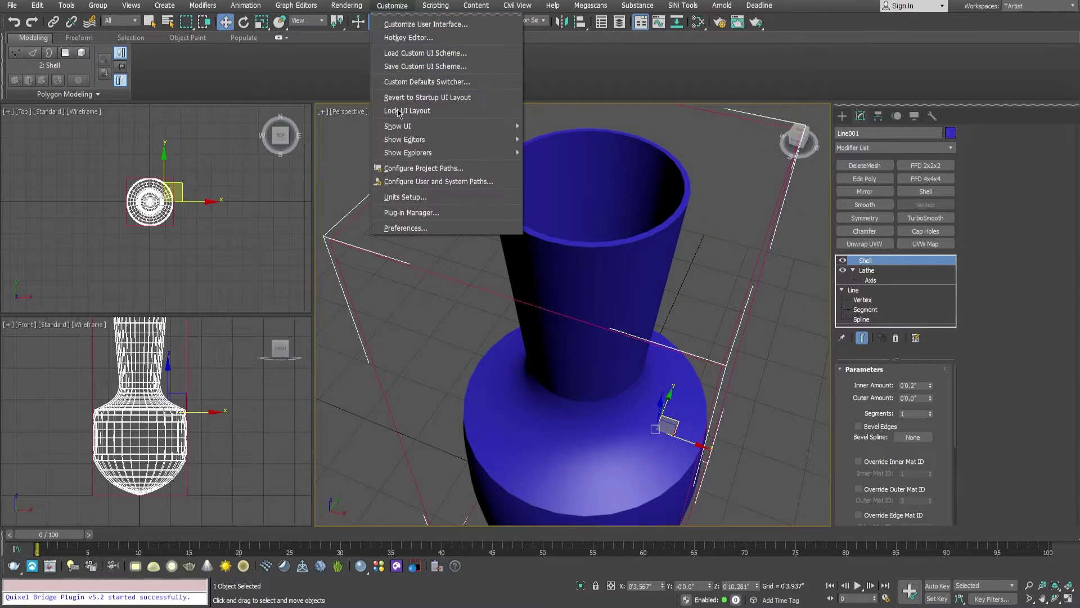
left_click(400, 197)
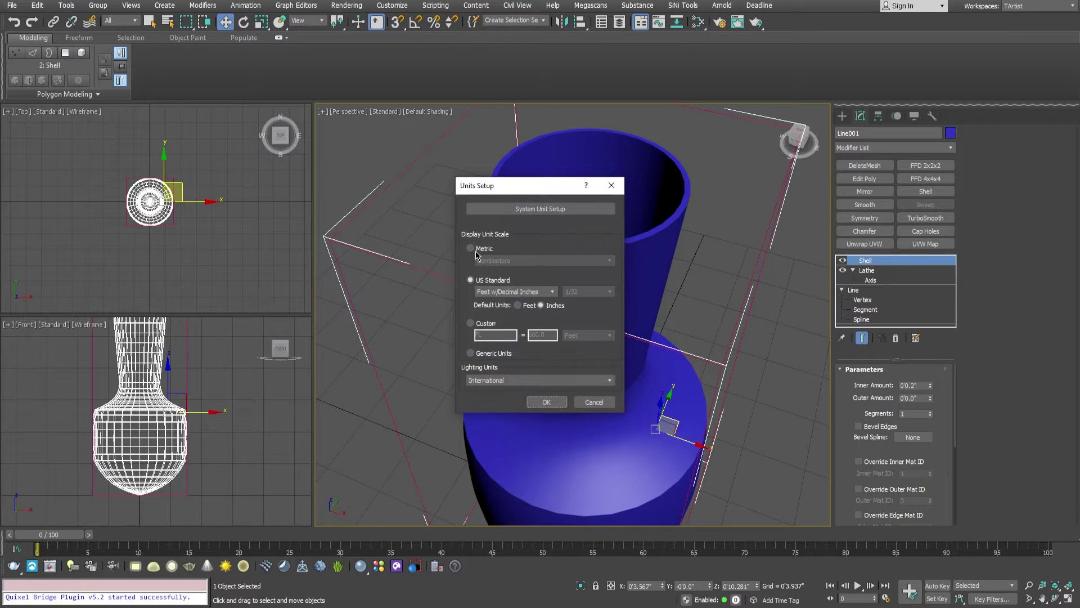
left_click(548, 402)
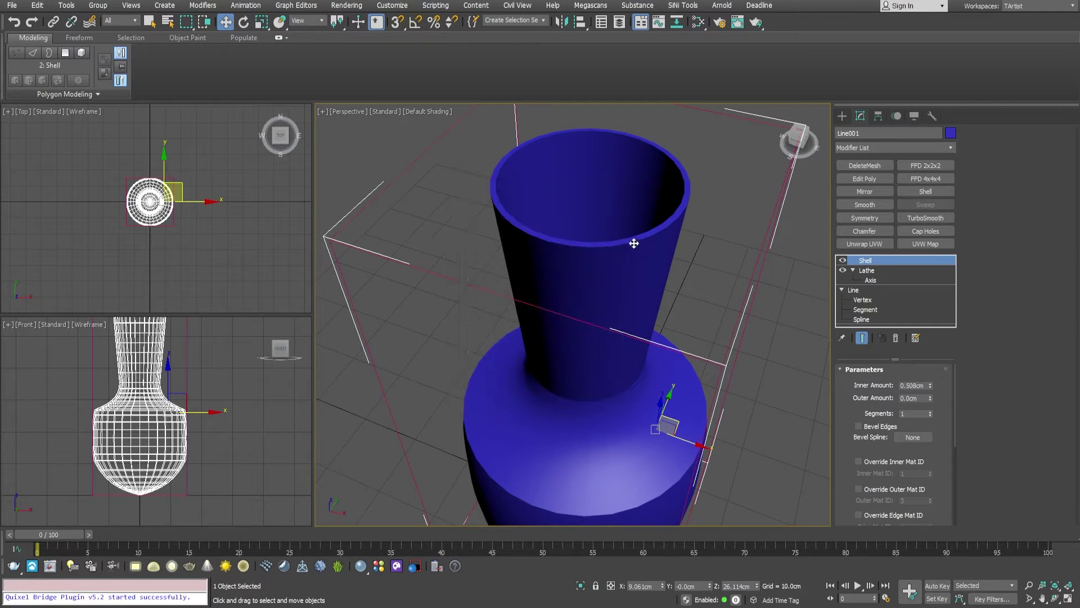
Step: Adjust the Shell's inner amount in centimetres and check the whole vase
middle_click_drag(634, 241, 615, 265, "alt")
scroll(615, 265, "up", 3)
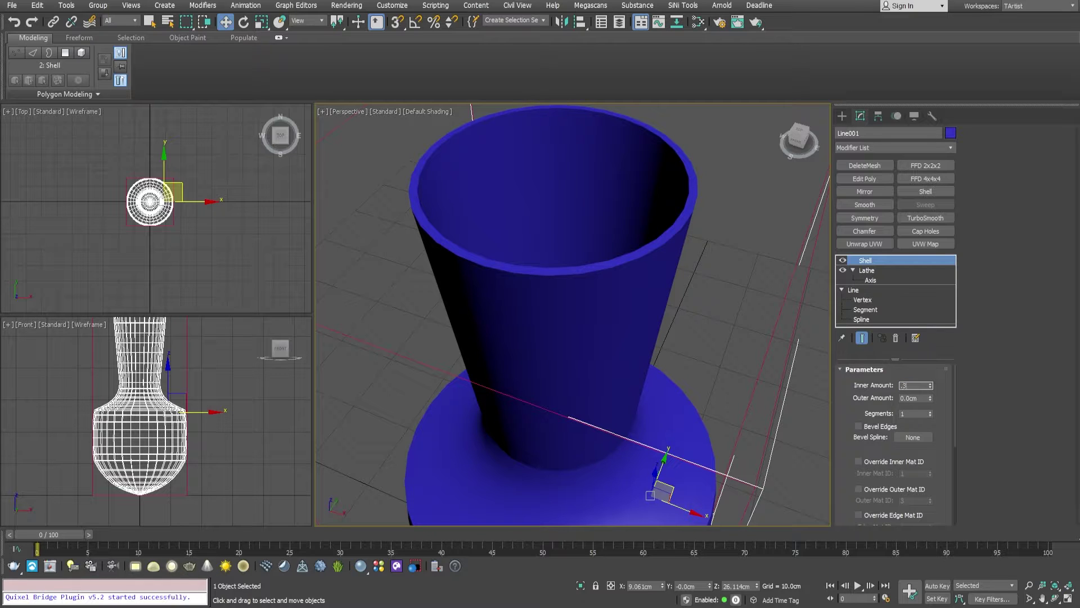
key("Return")
middle_click_drag(595, 315, 550, 301, "alt")
Step: Add an Edit Poly modifier above the Shell and compare the vase's front profile with the reference photo
left_click(865, 178)
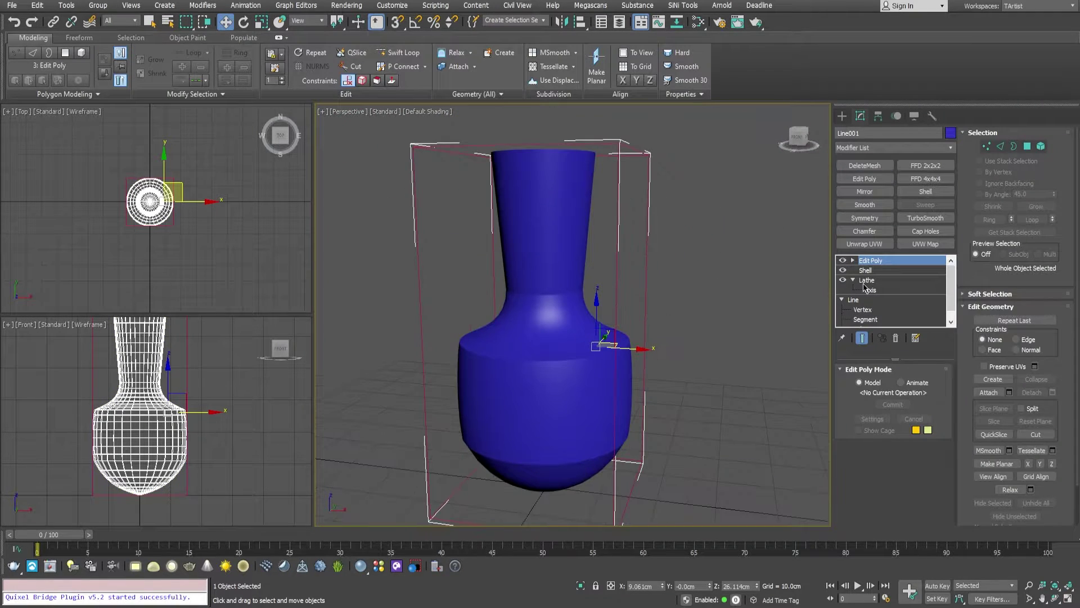
left_click(853, 280)
left_click(843, 290)
middle_click_drag(574, 244, 545, 252, "alt")
middle_click_drag(164, 371, 163, 353)
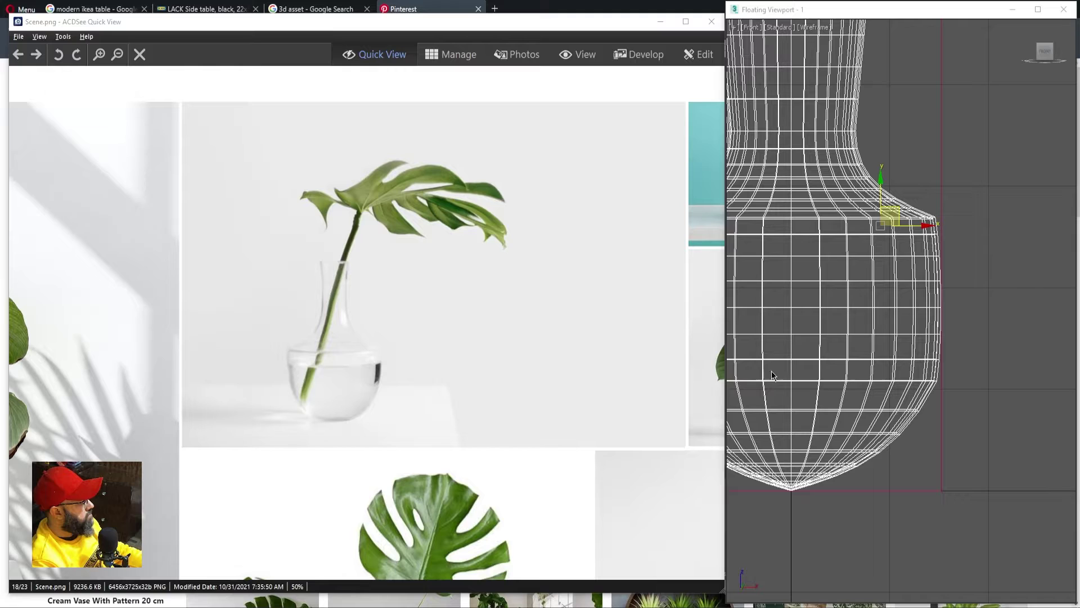
scroll(949, 406, "up", 3)
scroll(949, 406, "down", 5)
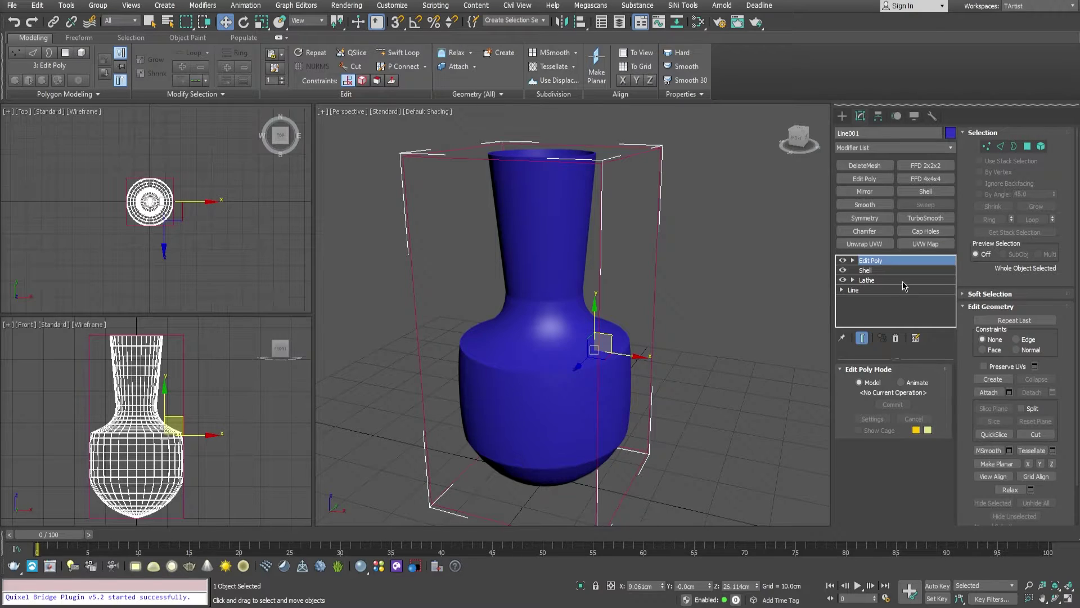
Step: Edit the base Line at vertex level and move the shoulder vertex slightly inward in the front view
left_click(866, 291)
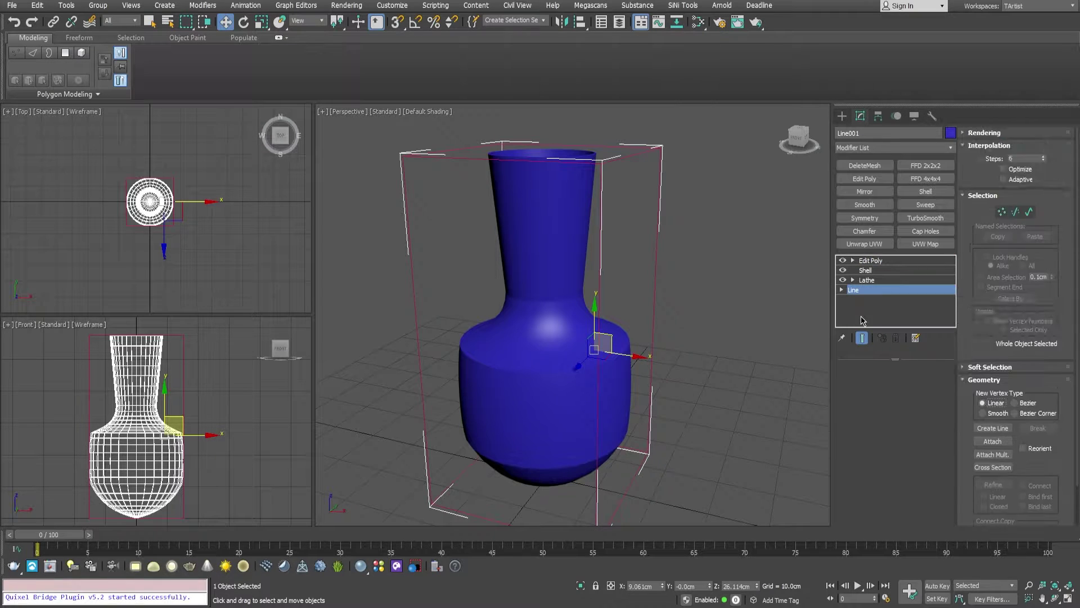
left_click(1002, 149)
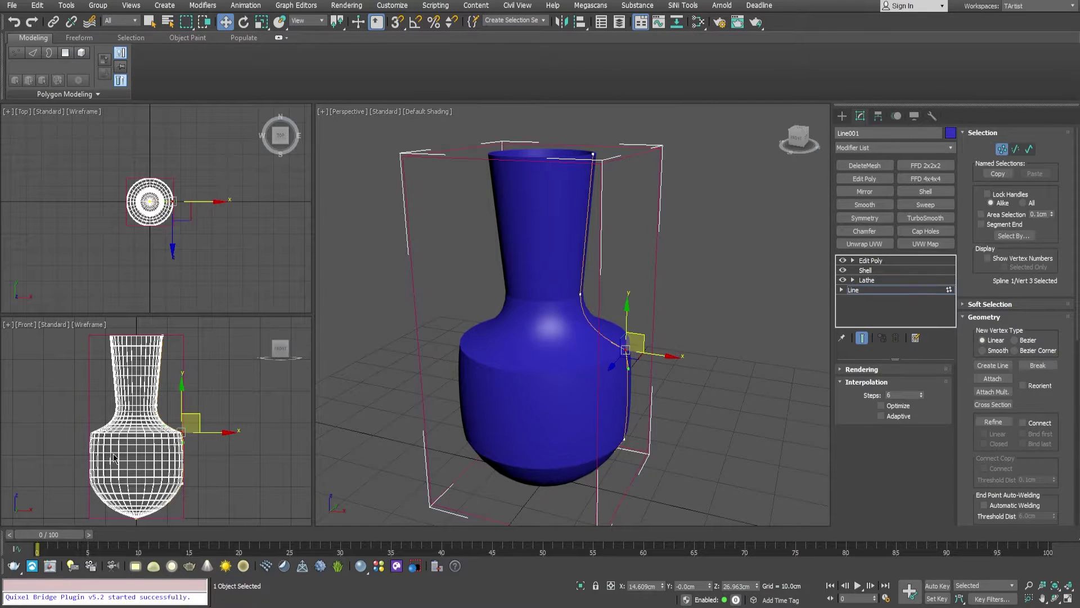
scroll(185, 448, "up", 5)
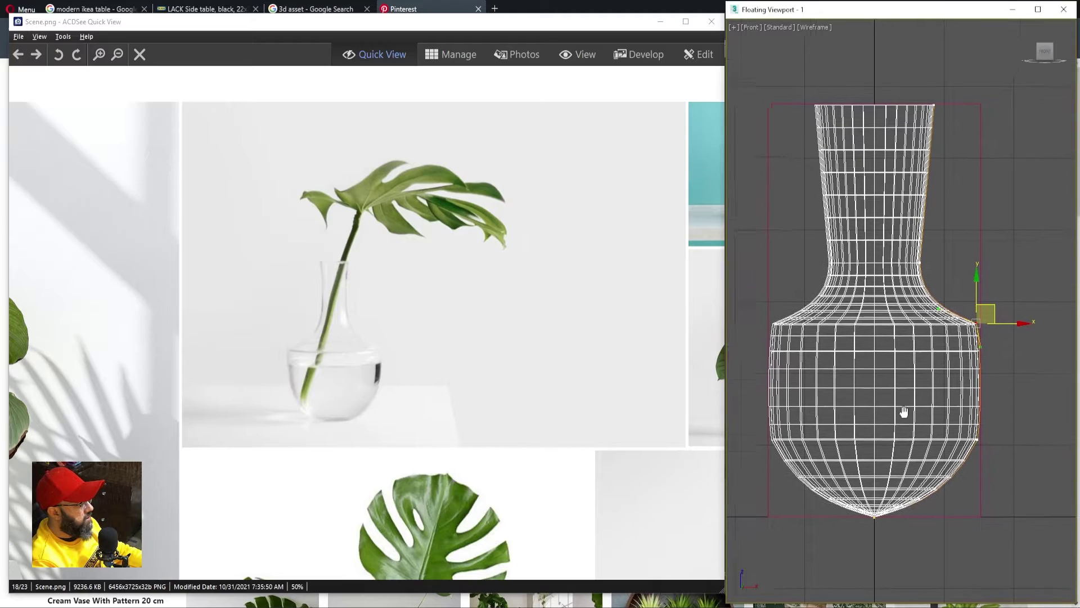
scroll(900, 419, "down", 2)
left_click(972, 447)
scroll(957, 457, "up", 2)
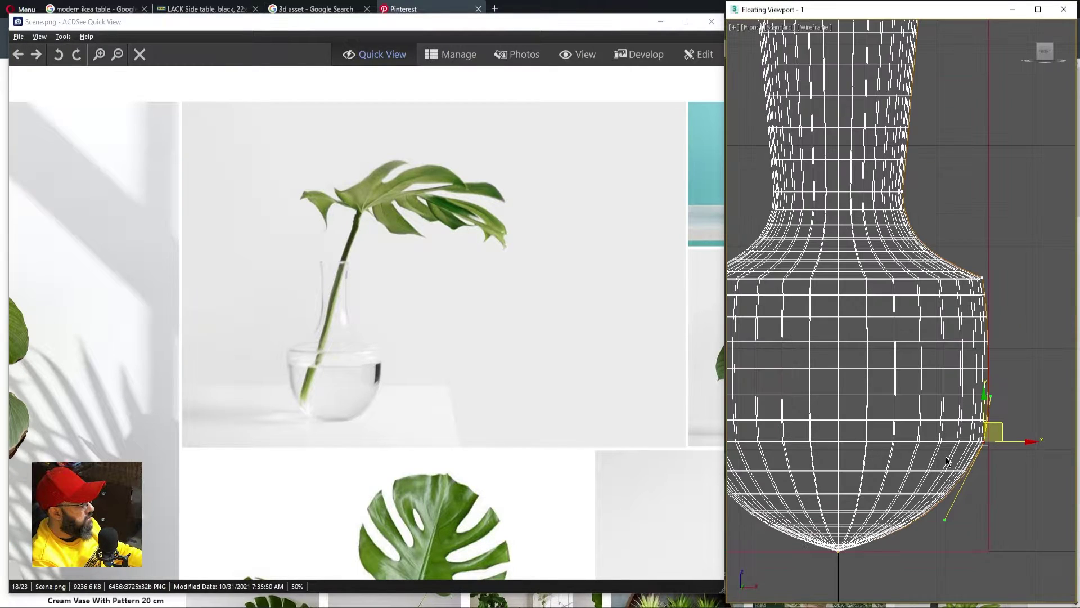
scroll(948, 453, "up", 2)
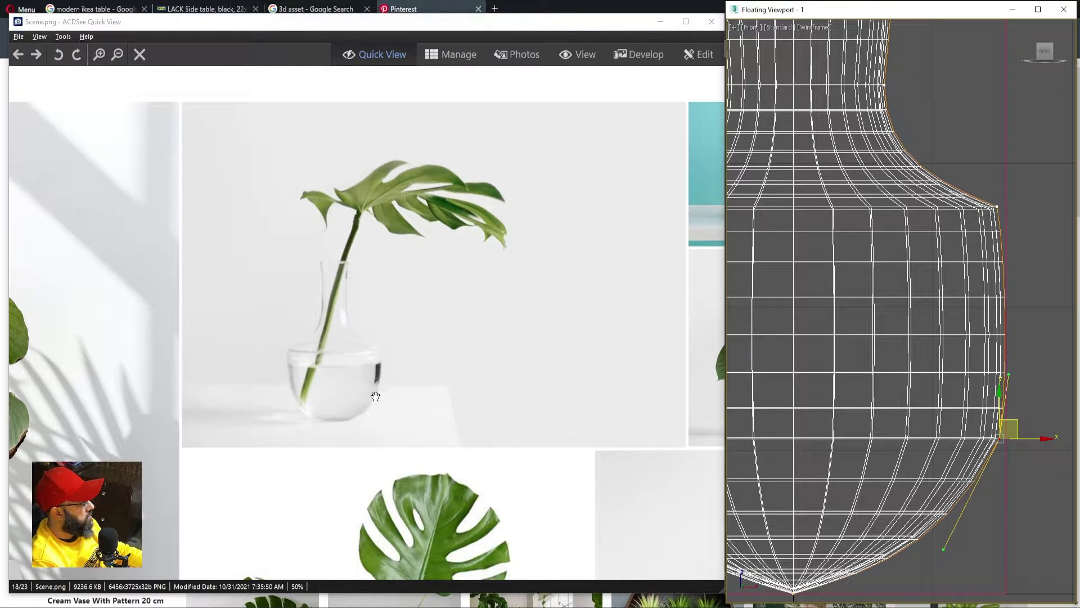
scroll(926, 391, "down", 5)
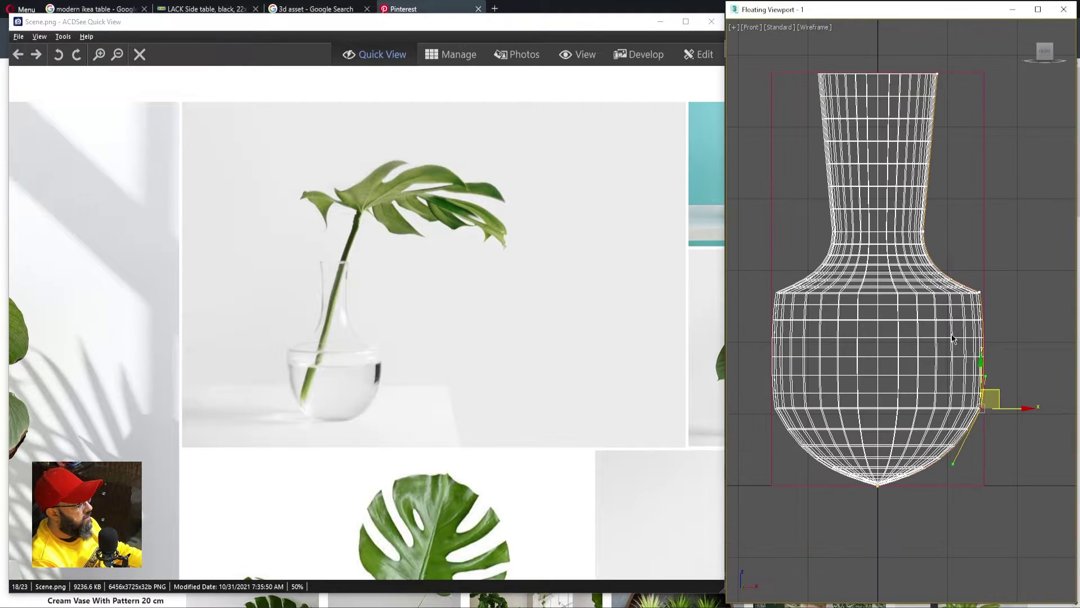
left_click(979, 292)
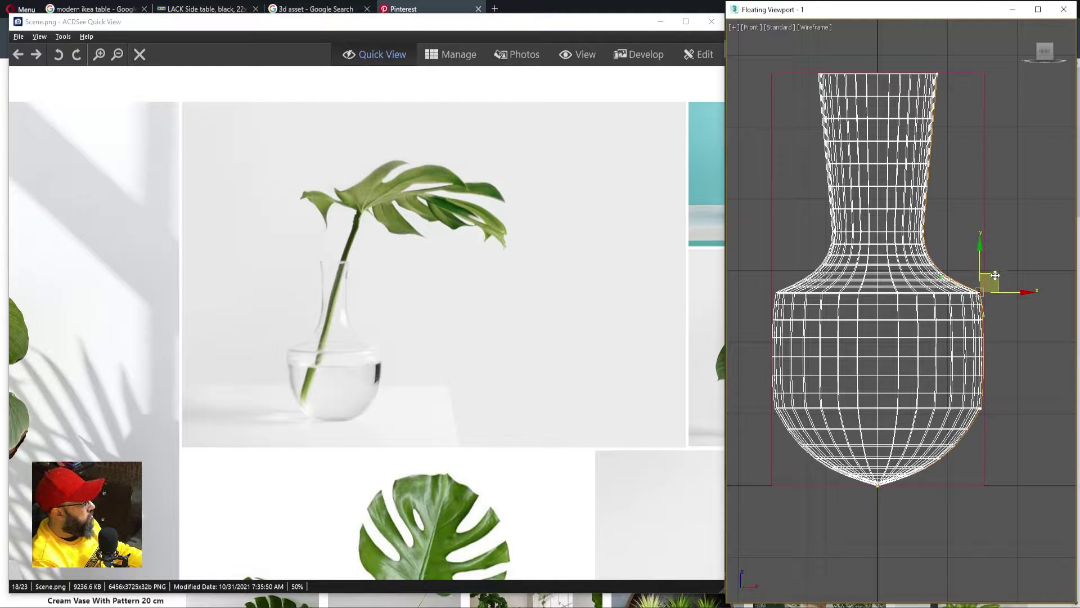
scroll(995, 276, "up", 2)
mouse_move(991, 279)
left_mouse_down()
mouse_move(989, 256)
mouse_move(983, 280)
left_mouse_up()
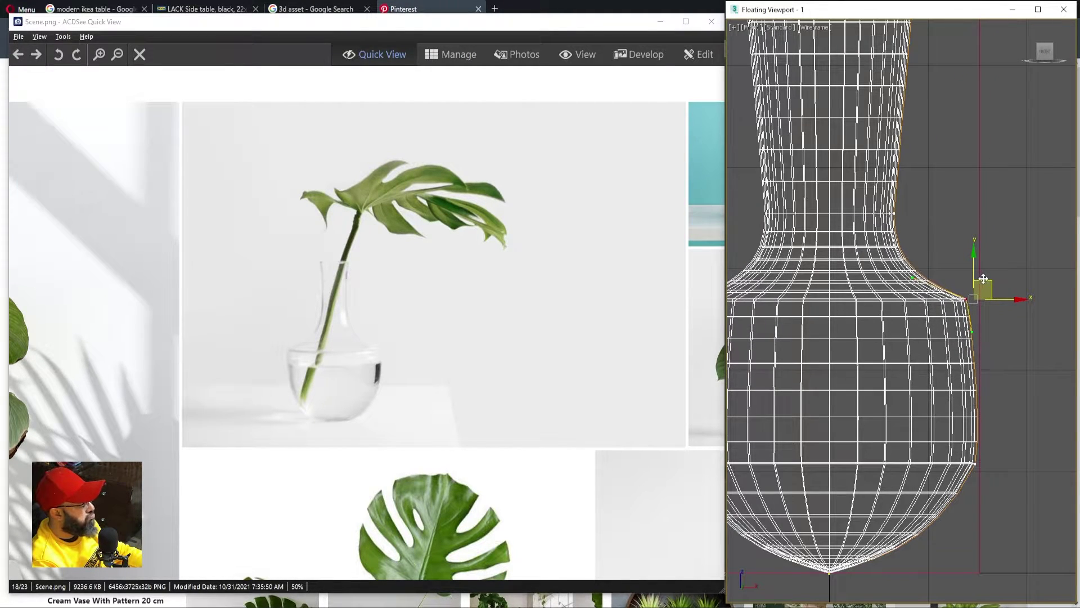
Step: Move the vase body's lower side vertex downward and slightly inward to reshape the belly
left_click(975, 463)
left_click_drag(976, 462, 962, 544)
left_click_drag(1004, 486, 993, 486)
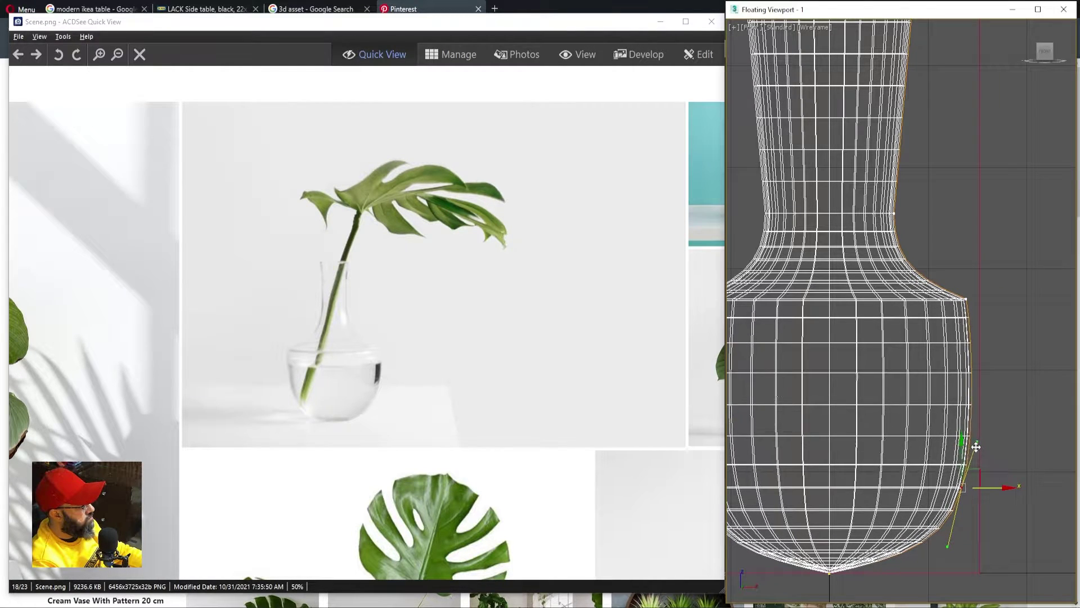
Step: Change the bottom centre vertex's type to get a tangent handle and pull it outward to flatten the pointed base
left_click(829, 572)
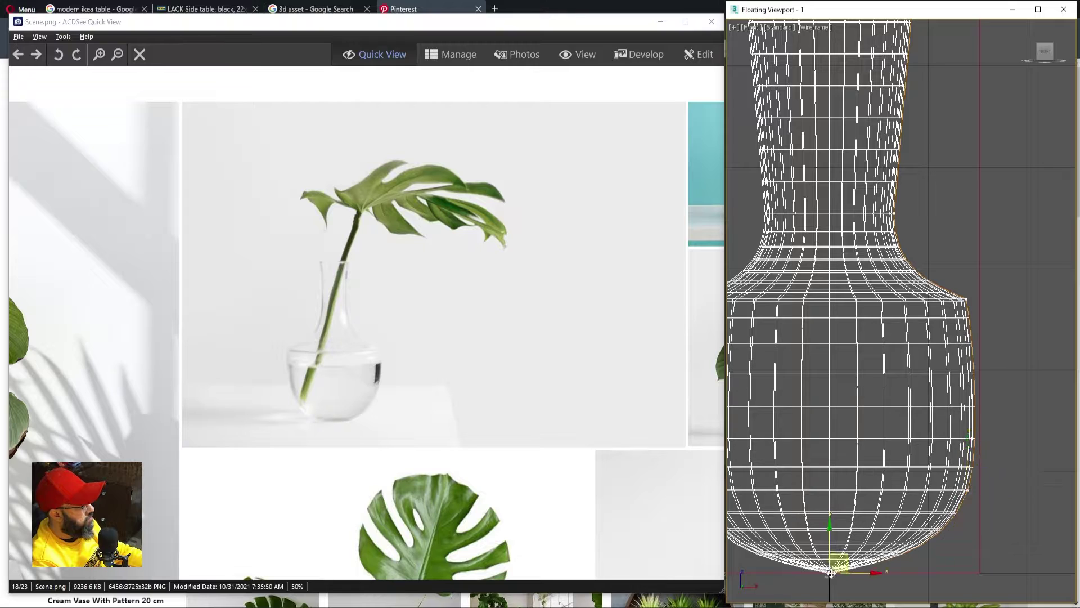
right_click(831, 387)
left_click(801, 304)
scroll(912, 531, "up", 2)
scroll(923, 520, "up", 2)
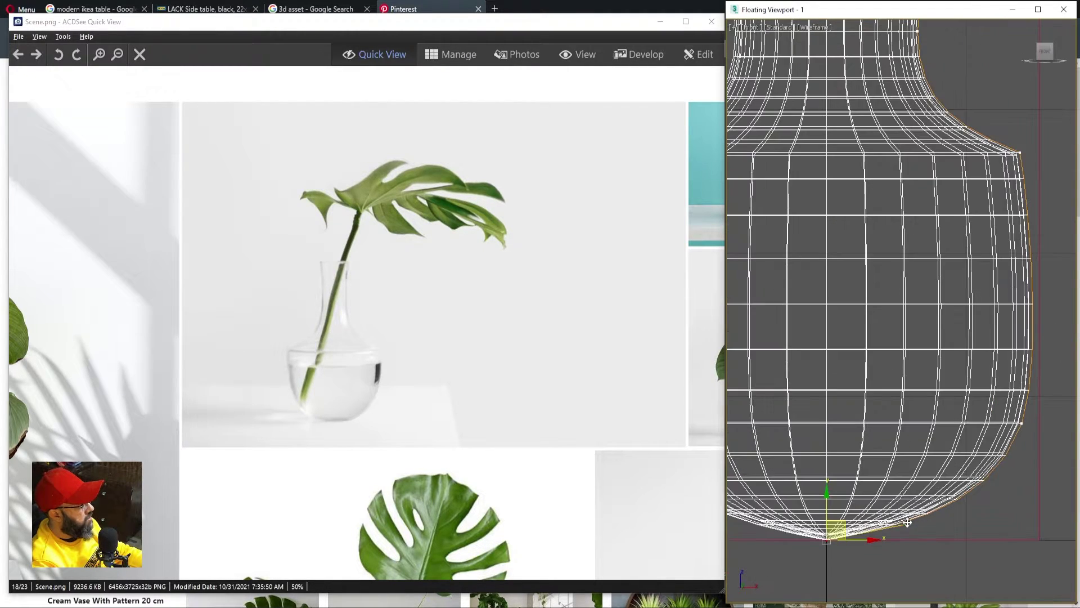
left_click_drag(921, 534, 961, 536)
scroll(914, 438, "down", 5)
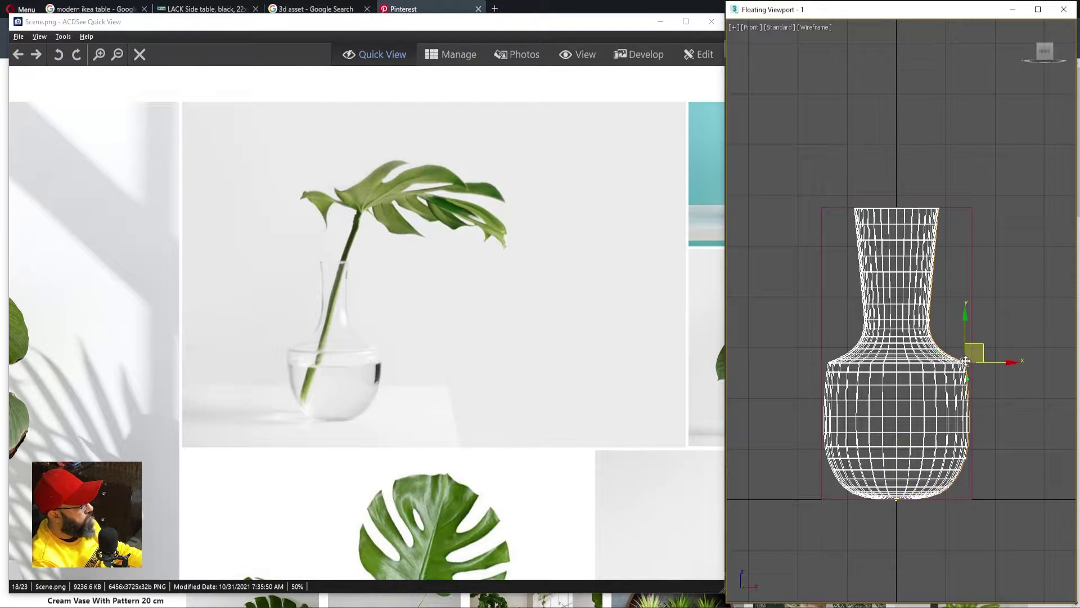
Step: Lower the shoulder vertex and slim the neck by moving the rim and neck-base vertices inward
left_click_drag(968, 335, 968, 358)
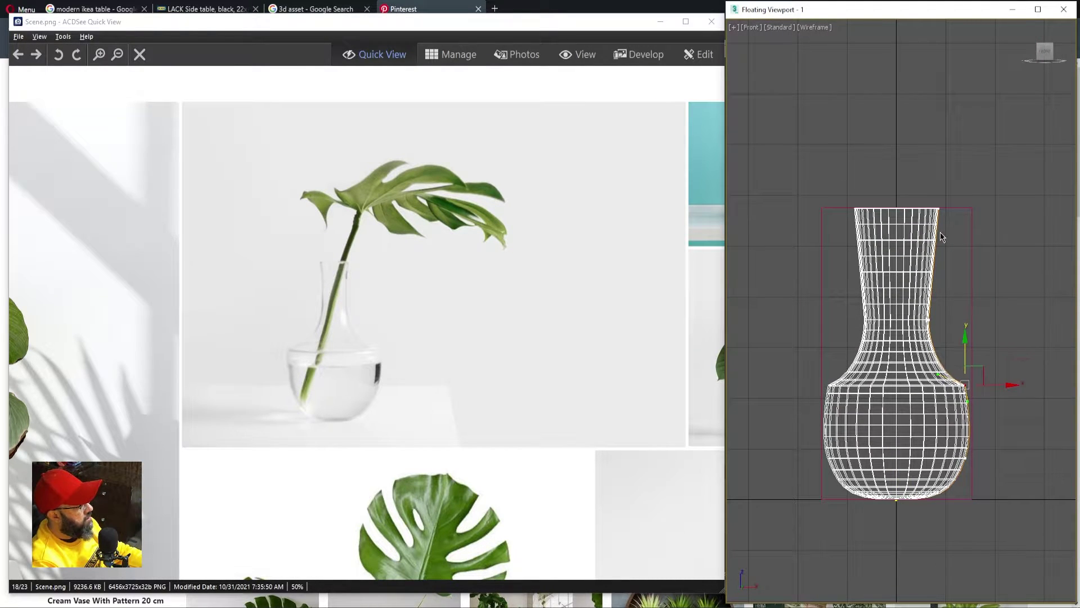
left_click(939, 208)
left_click_drag(971, 210, 956, 211)
left_click(928, 319)
left_click_drag(961, 319, 935, 318)
scroll(944, 296, "up", 5)
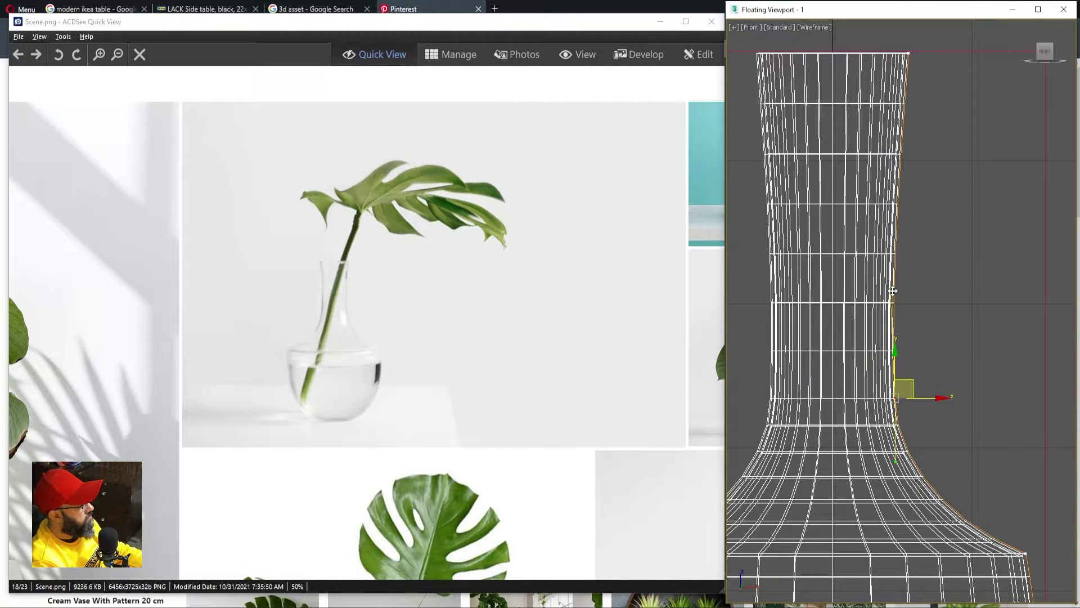
Step: Nudge the shoulder vertex down and outward, and pull the lower side vertex's upper tangent handle slightly inward
scroll(964, 365, "down", 3)
left_click(962, 355)
scroll(923, 349, "up", 2)
left_click_drag(1004, 289, 1010, 305)
left_click(985, 447)
scroll(1020, 406, "up", 2)
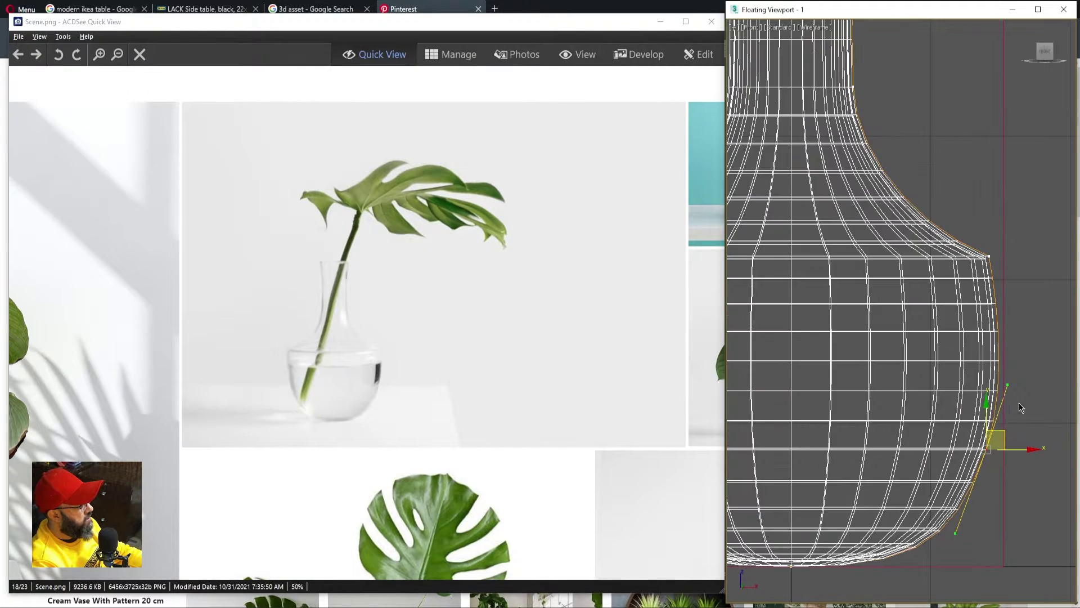
left_click_drag(1008, 386, 1003, 386)
scroll(878, 394, "down", 6)
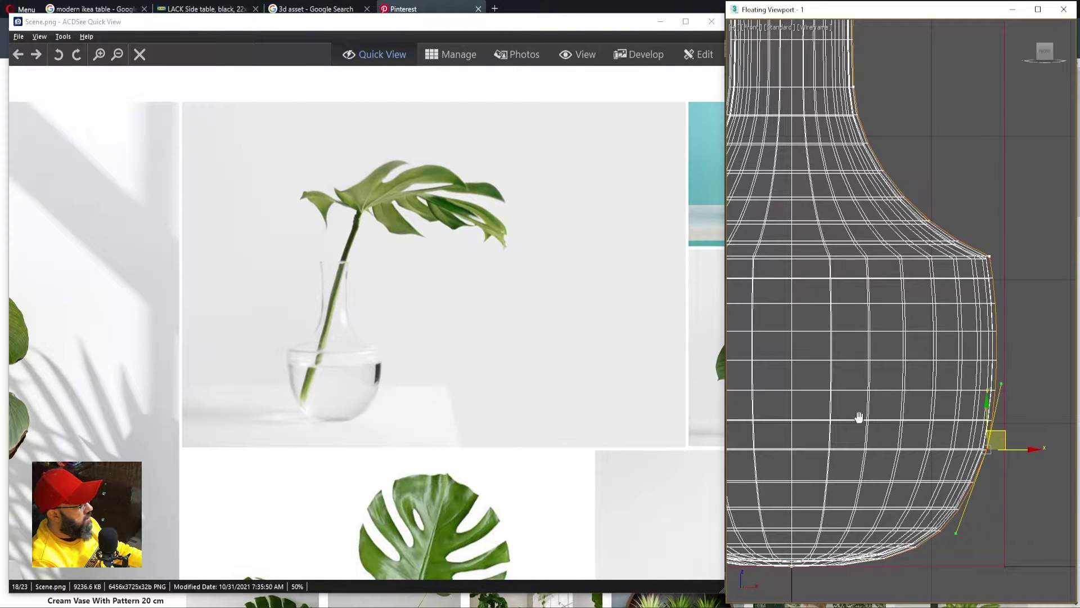
scroll(876, 381, "down", 2)
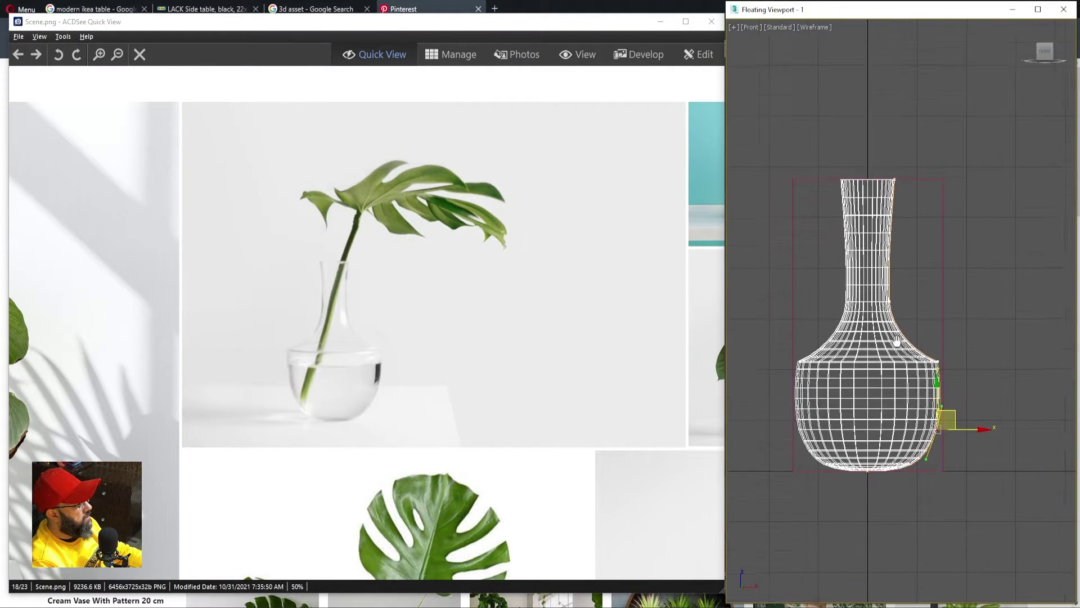
Step: Pull the lower side vertex's lower tangent handle inward and slightly upward to round the curve into the vase's base
middle_click_drag(891, 318, 888, 334)
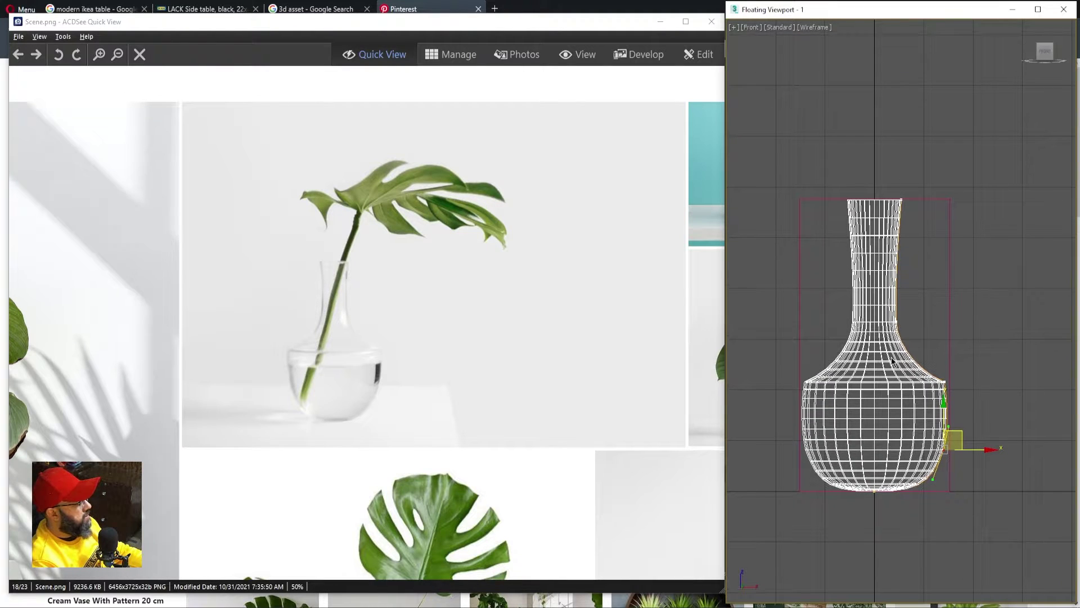
scroll(935, 465, "up", 3)
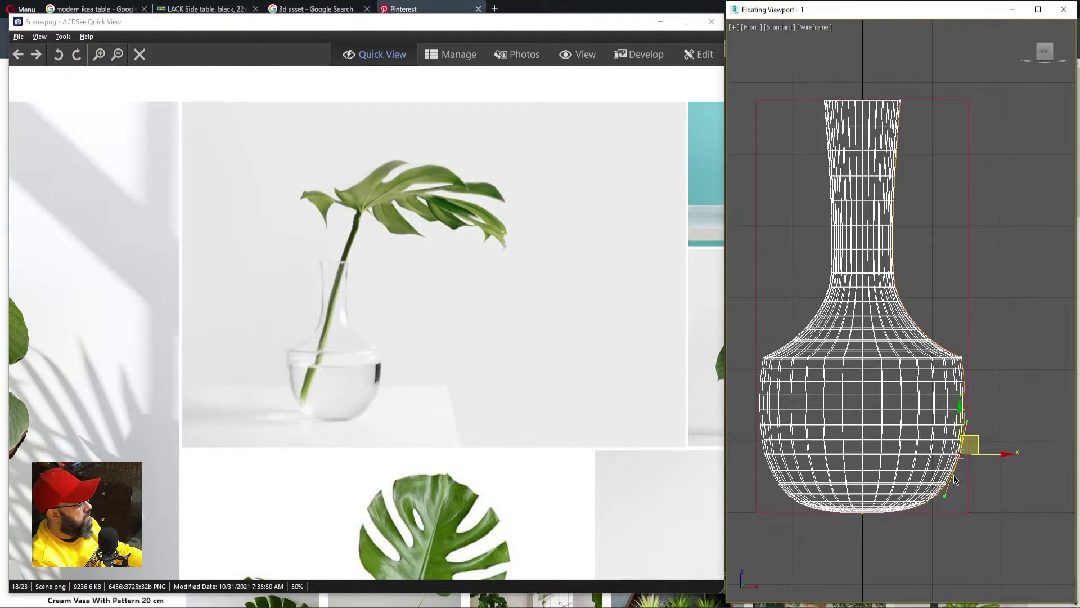
left_click_drag(947, 498, 942, 492)
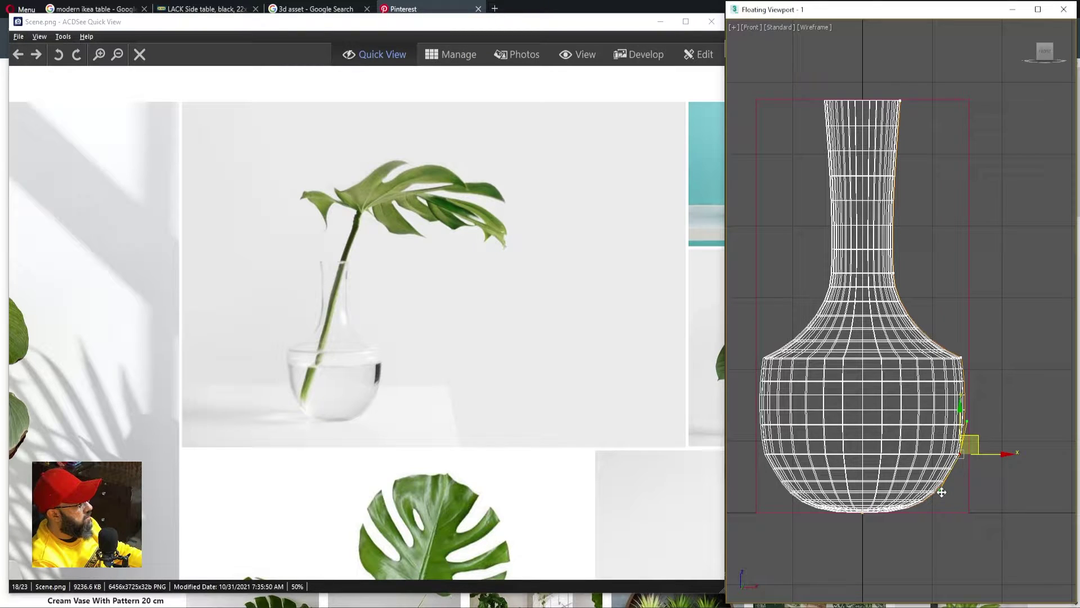
middle_click_drag(942, 493, 953, 461)
scroll(938, 466, "down", 3)
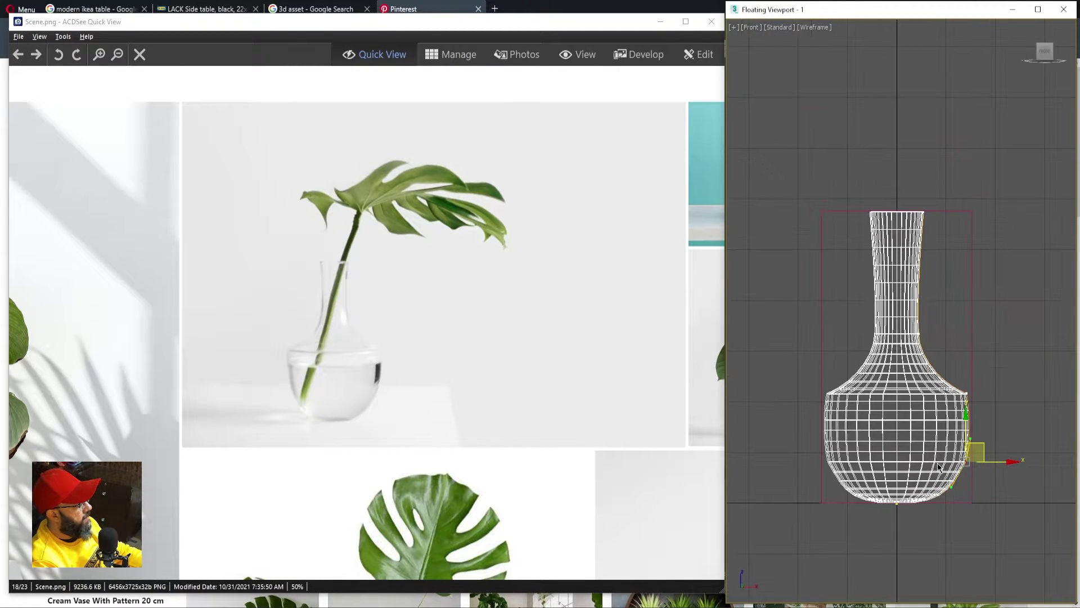
scroll(938, 466, "up", 2)
left_click_drag(958, 500, 960, 486)
scroll(889, 338, "down", 3)
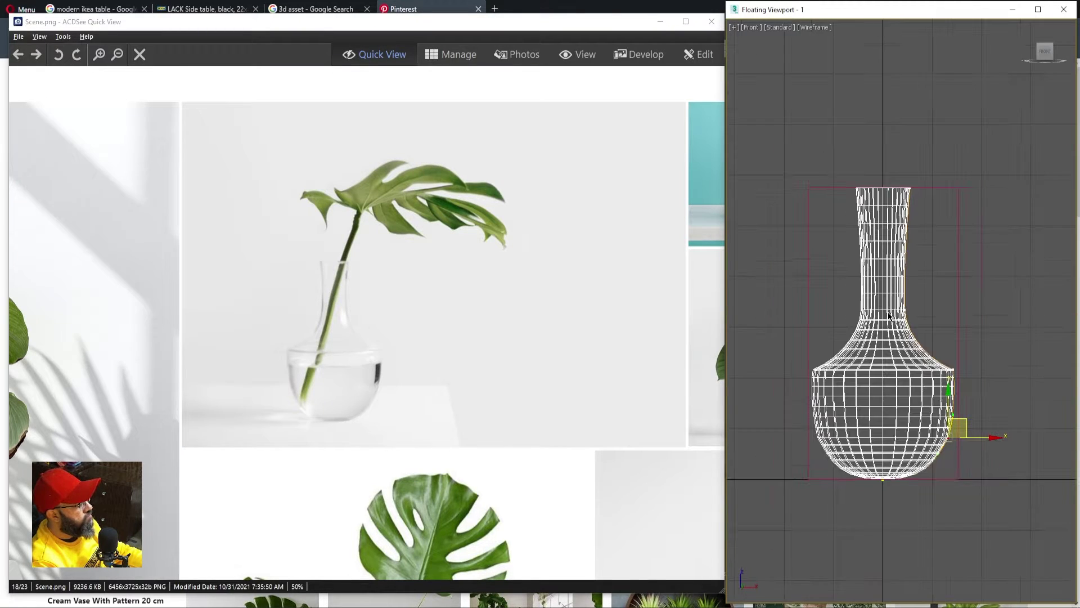
scroll(887, 323, "down", 3)
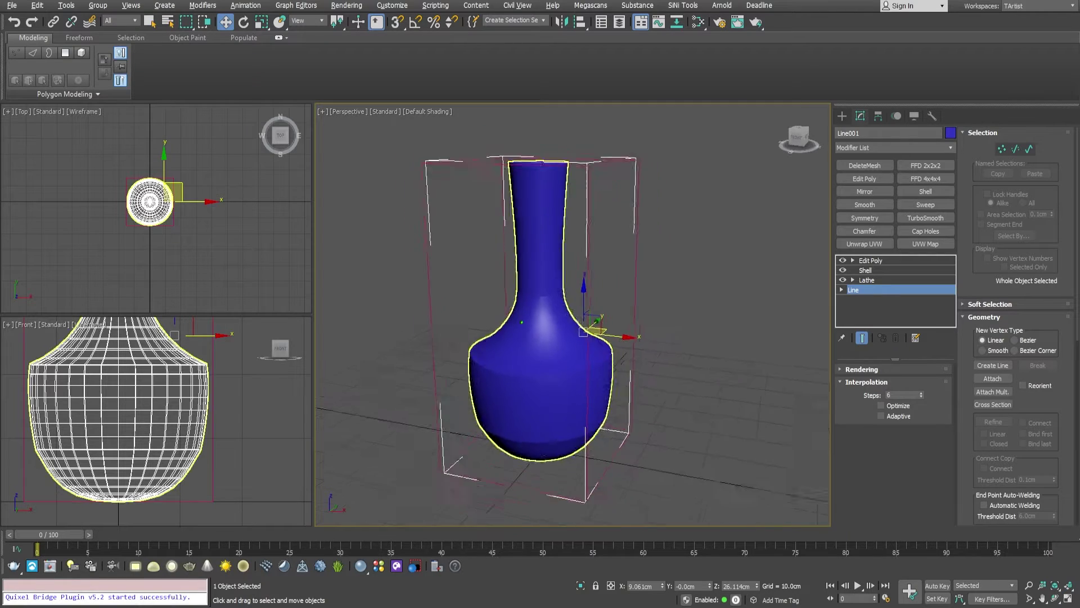
Step: Return to the Edit Poly level of the vase and show edged faces on the shaded belly
left_click(870, 261)
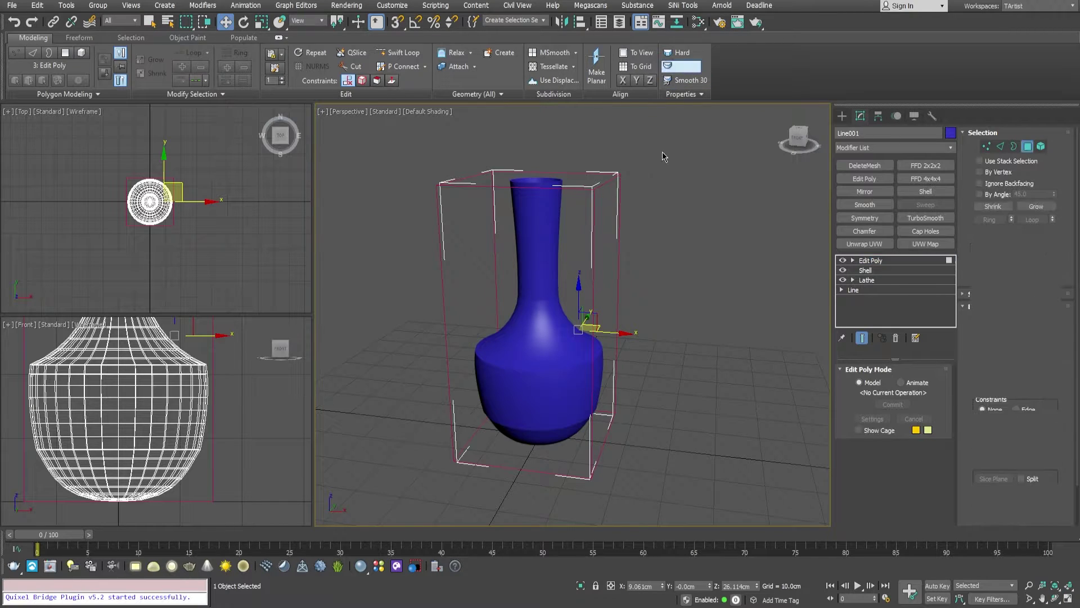
scroll(545, 330, "up", 5)
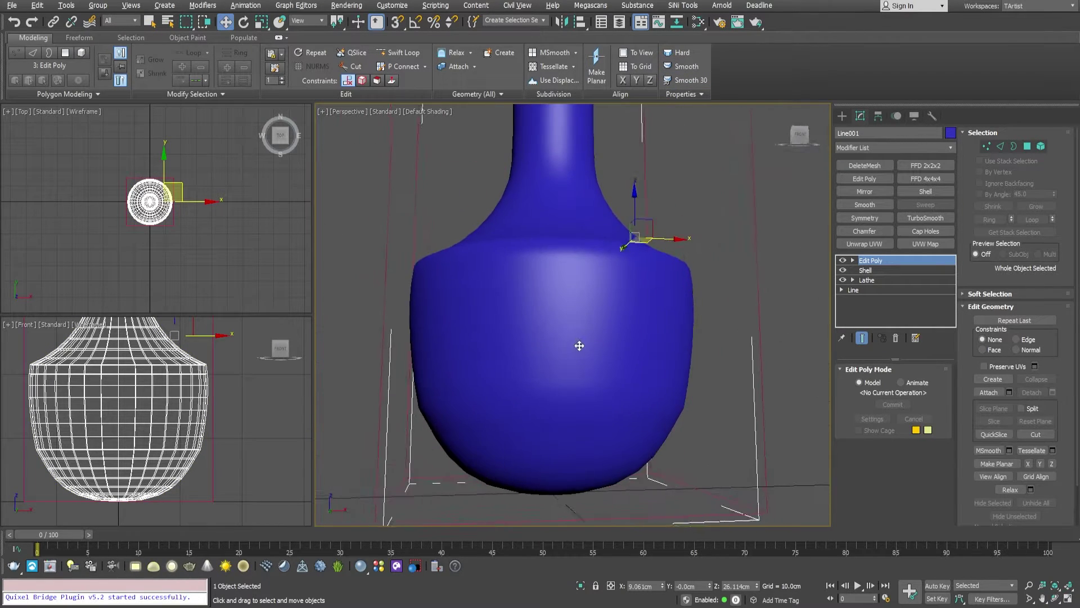
middle_click_drag(580, 345, 552, 386, "alt")
key("F4")
scroll(542, 407, "up", 3)
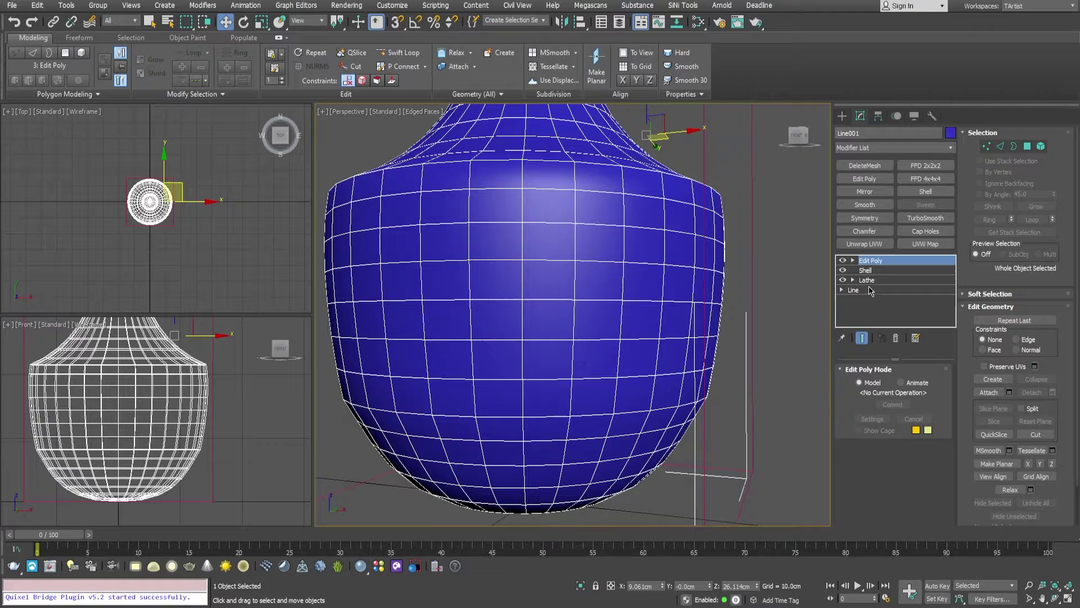
Step: Examine the line profile at the lower side vertex without the modifiers above it, and restore the full vase display
left_click(853, 289)
left_click(588, 336)
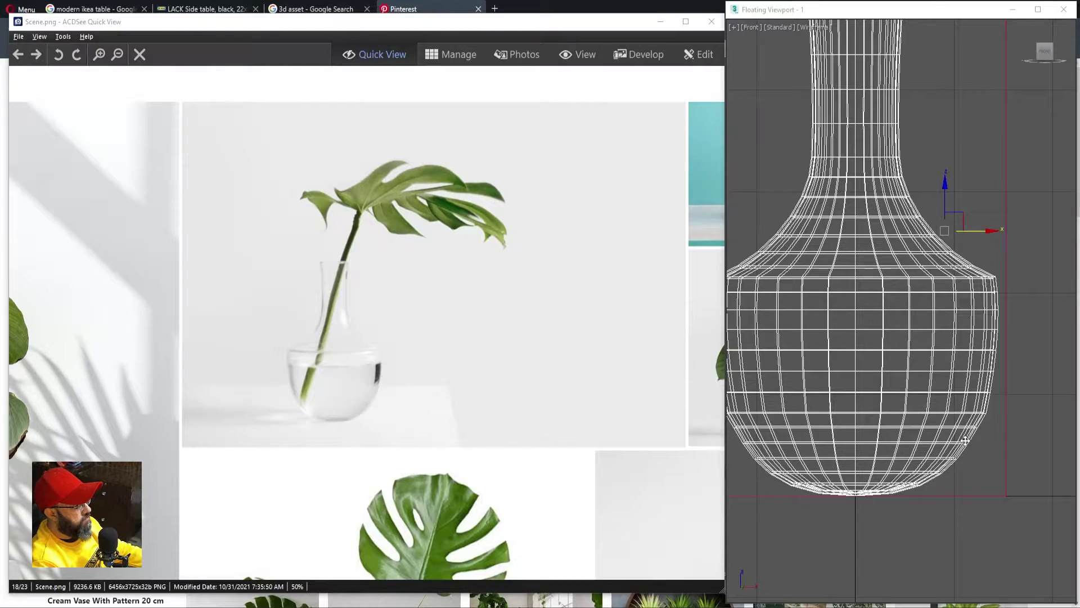
scroll(950, 464, "up", 5)
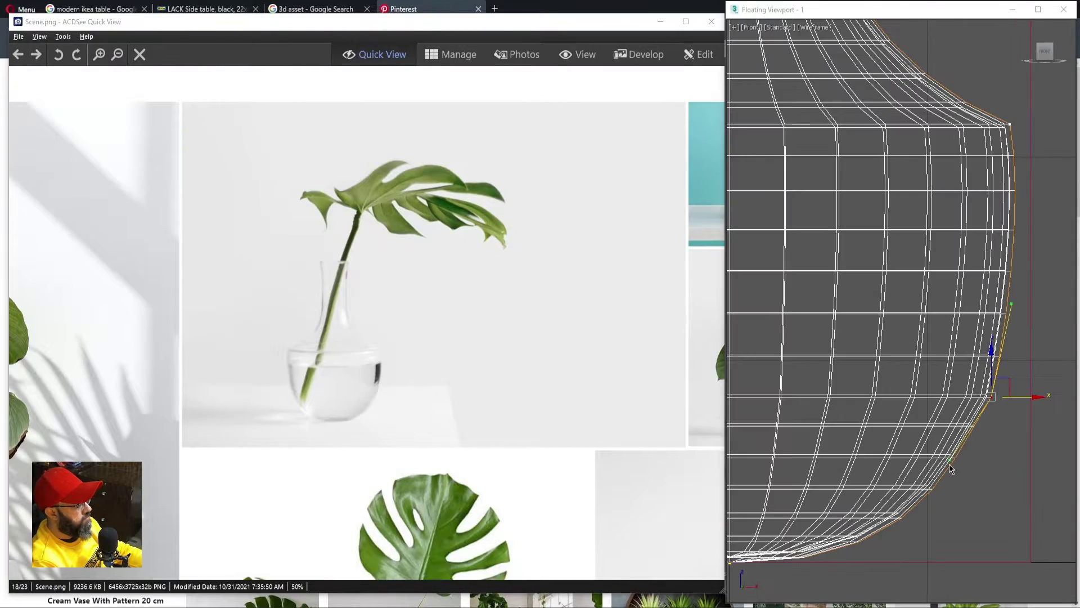
left_click(992, 395)
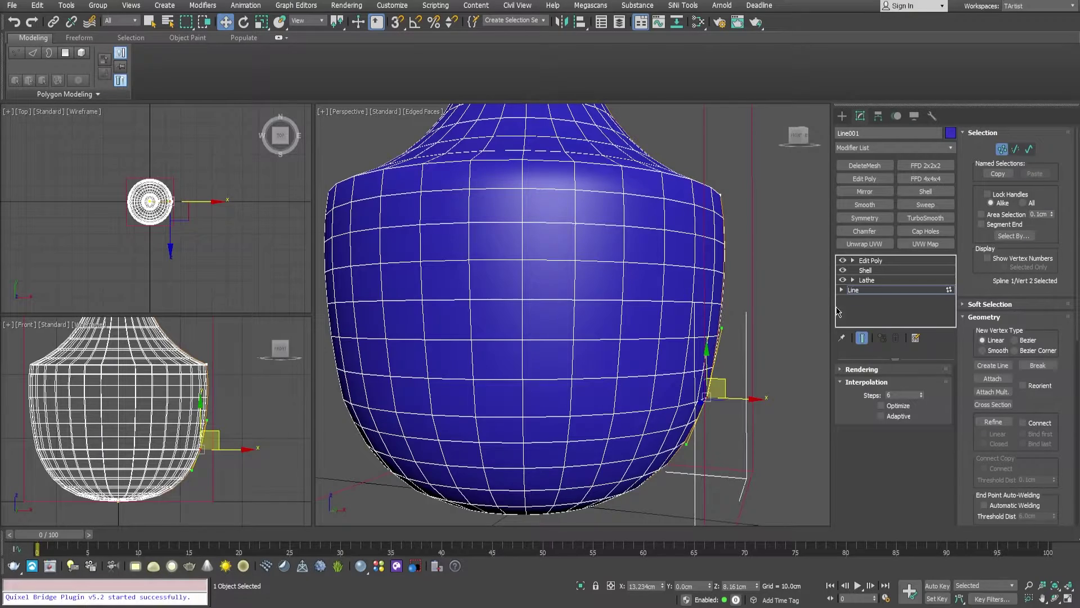
left_click(862, 338)
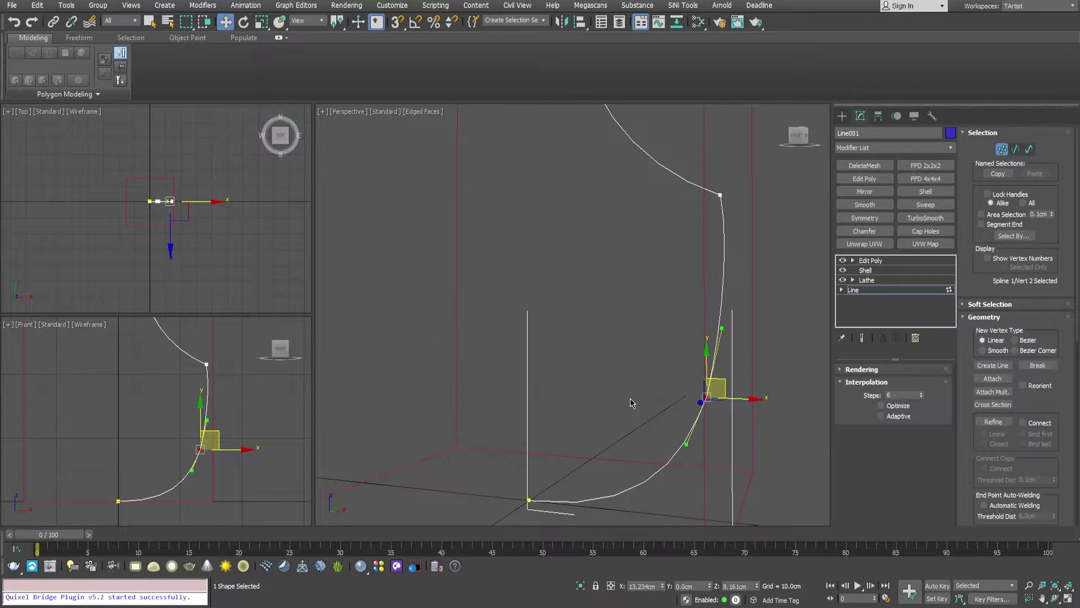
left_click(861, 338)
scroll(698, 326, "down", 5)
middle_click_drag(519, 383, 565, 374, "alt")
scroll(670, 365, "up", 6)
left_click(678, 370)
scroll(565, 374, "down", 4)
Step: Select the horizontal edge loop at the bend in the lower belly and remove it
key("2")
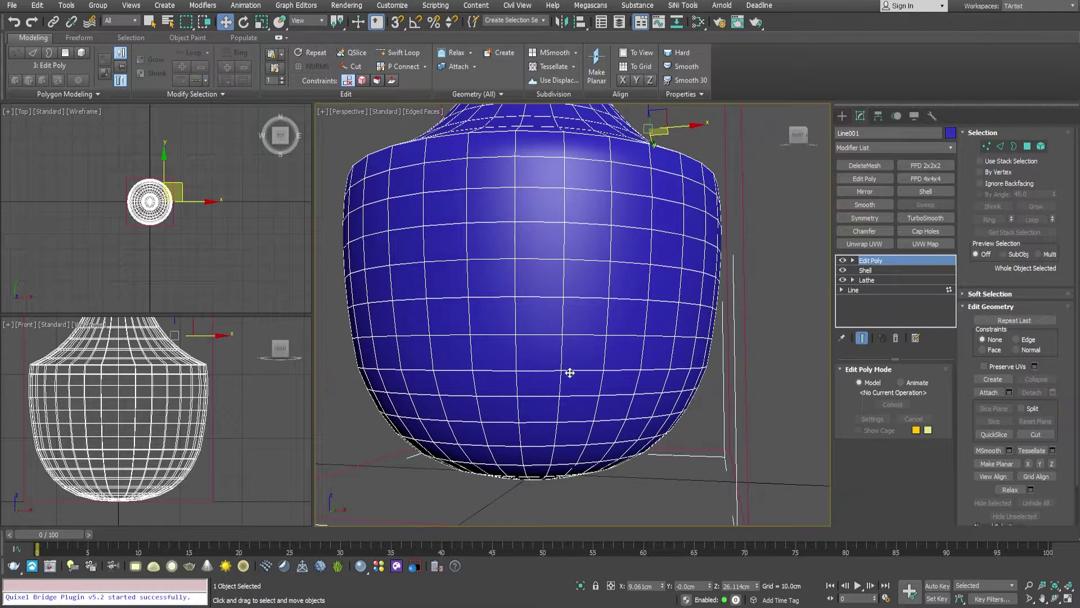
scroll(666, 387, "up", 3)
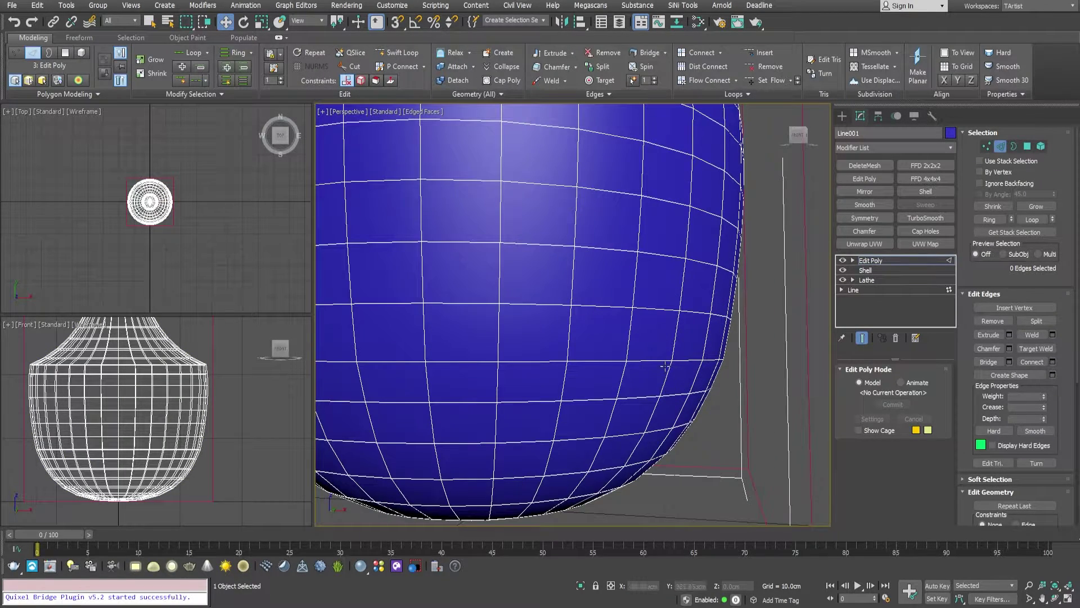
double_click(650, 360)
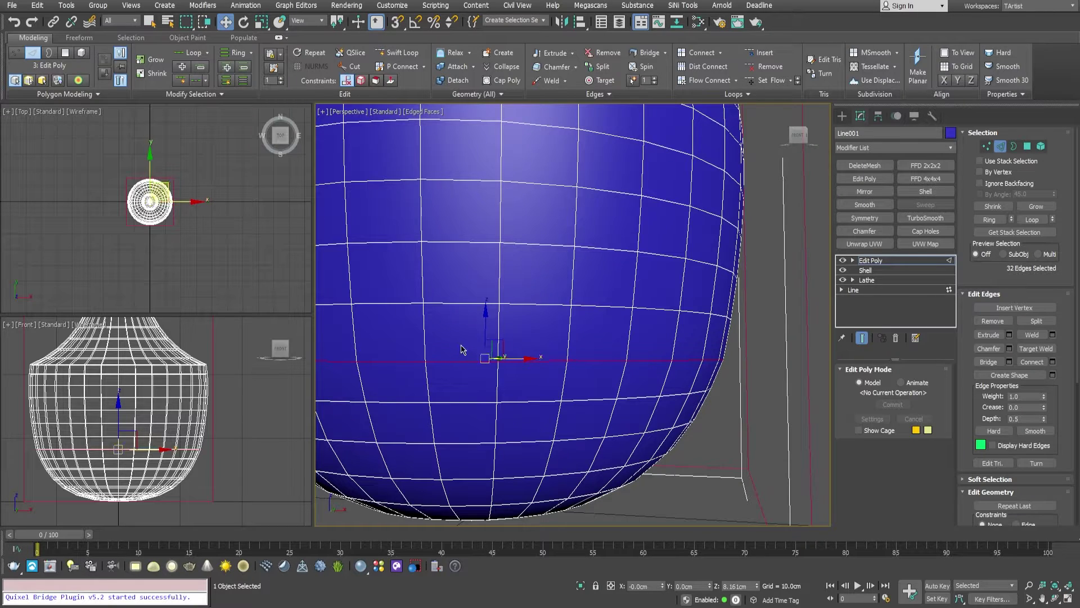
middle_click_drag(463, 352, 483, 343, "alt")
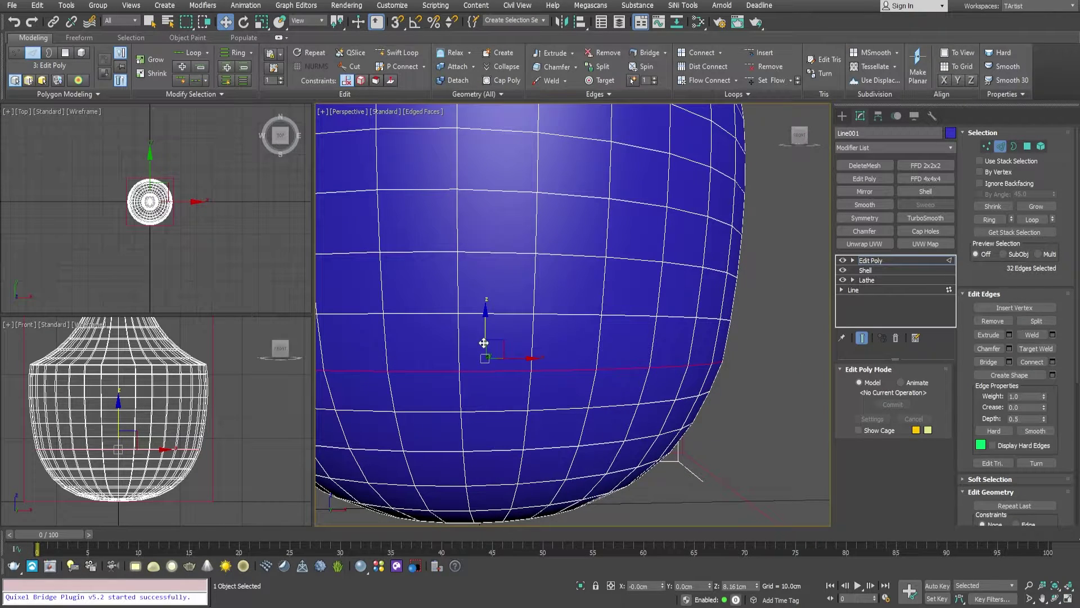
key("ctrl+d")
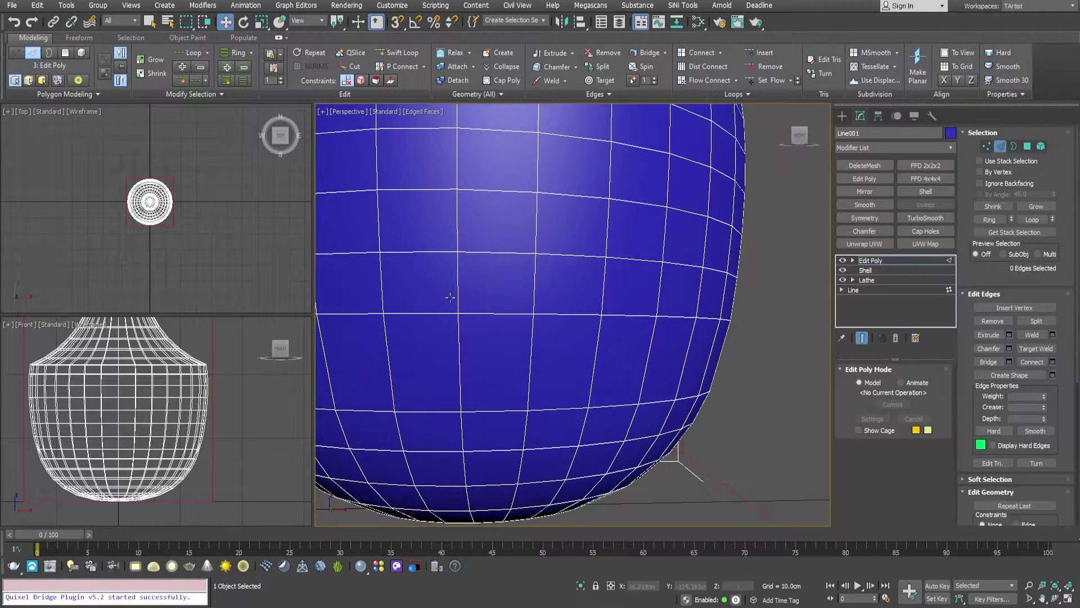
Step: Select the edge loop just above the widened gap, constrain movement to edges, and slide the loop down the belly
scroll(450, 297, "down", 5)
middle_click_drag(450, 297, 527, 356, "alt")
scroll(541, 330, "down", 3)
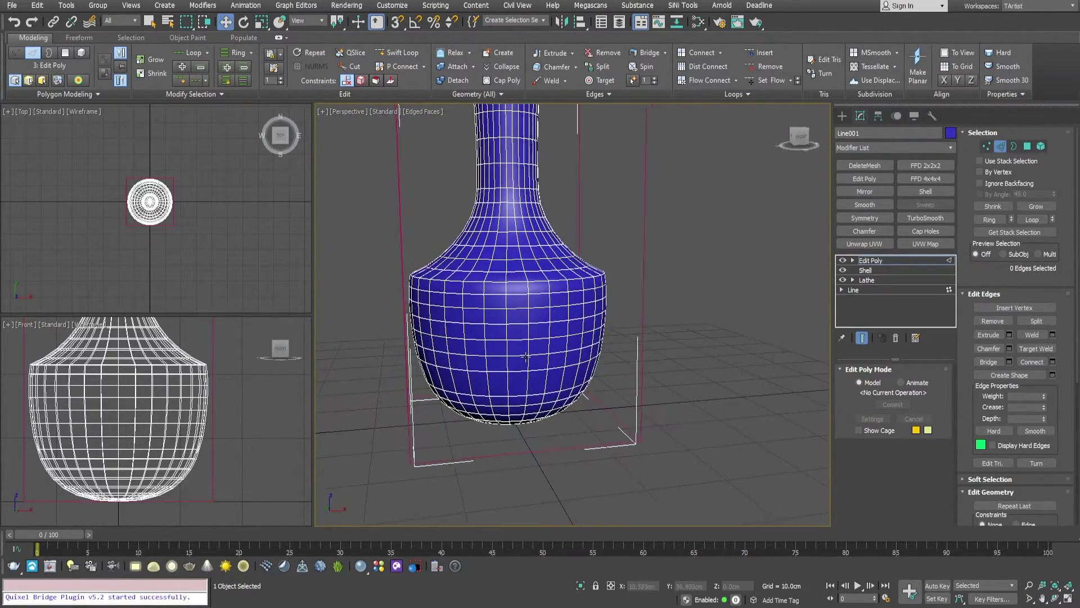
scroll(524, 394, "up", 8)
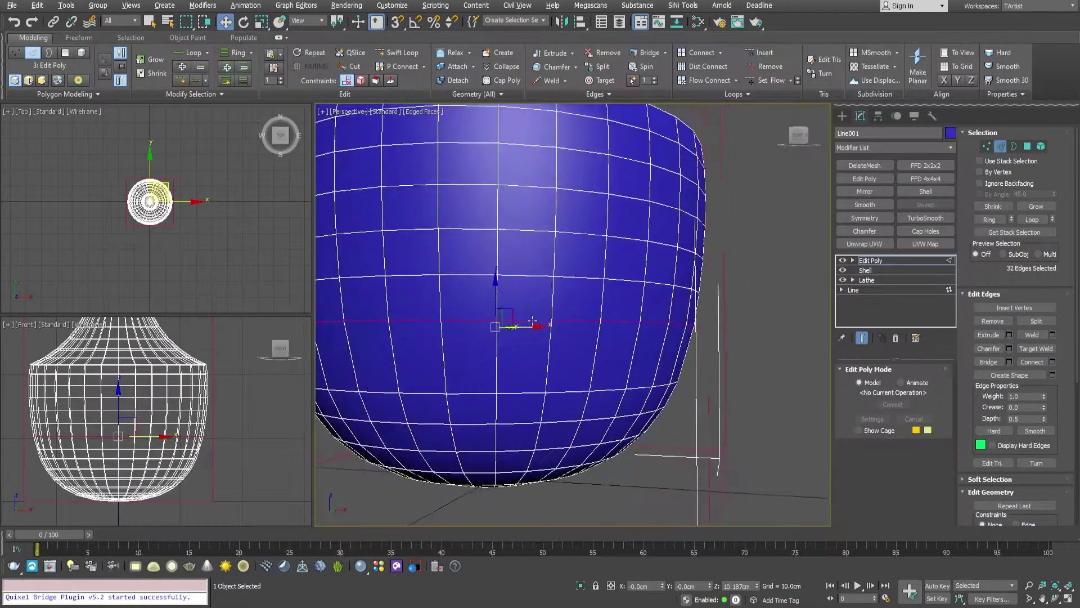
scroll(540, 332, "down", 5)
mouse_move(597, 346)
middle_mouse_down("alt")
mouse_move(618, 345)
mouse_move(604, 352)
middle_mouse_up("alt")
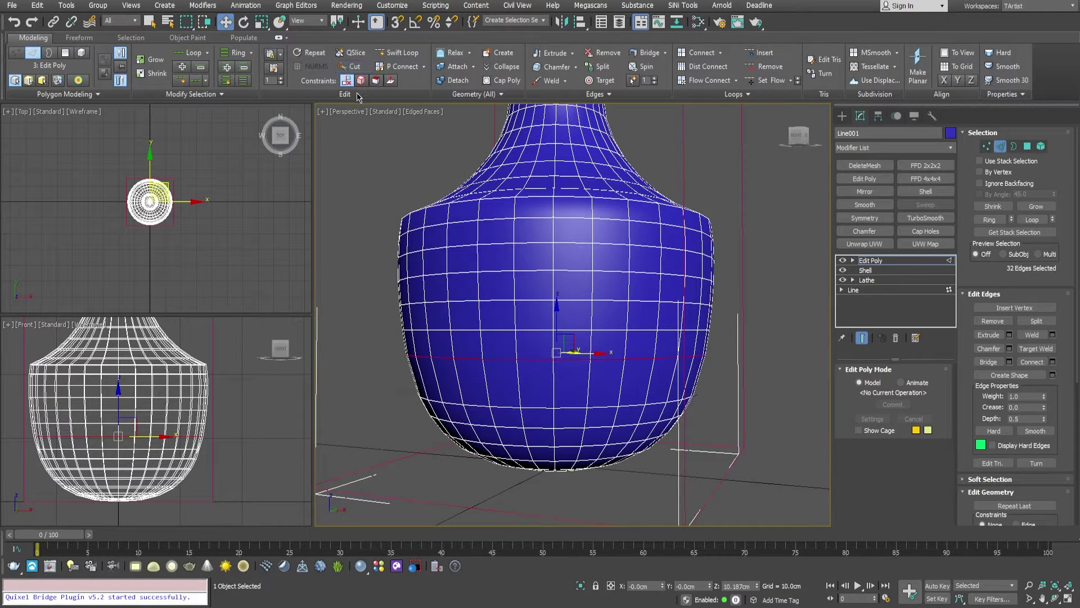
left_click(361, 81)
middle_click_drag(540, 315, 557, 352, "alt")
mouse_move(555, 311)
left_mouse_down()
mouse_move(554, 325)
mouse_move(542, 327)
mouse_move(542, 316)
left_mouse_up()
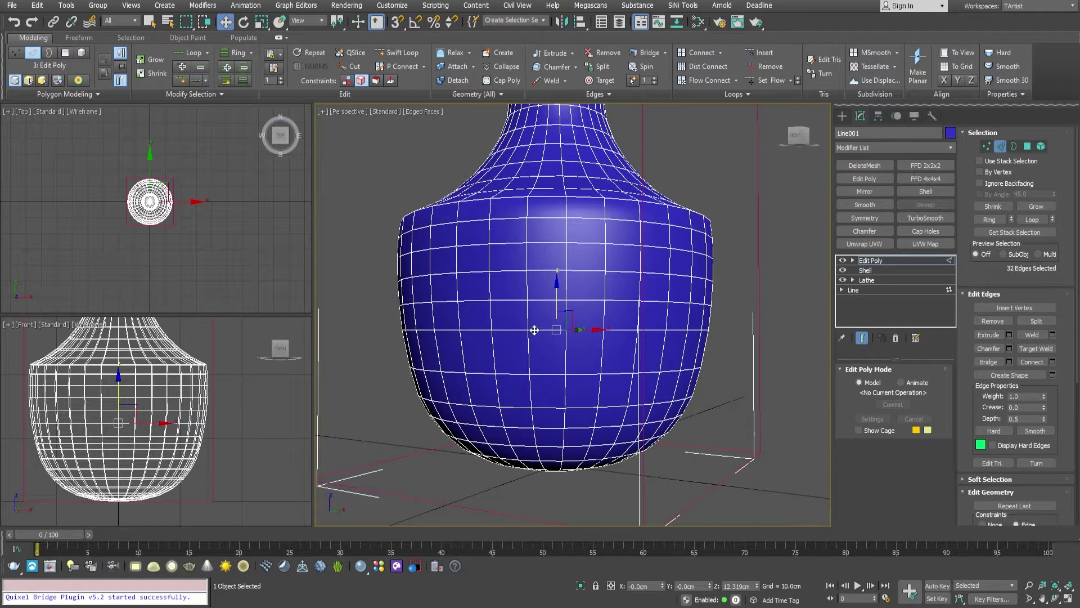
Step: Slide the next edge loop up slightly downward along the edges to even the belly spacing, and leave edge editing
left_click(478, 329)
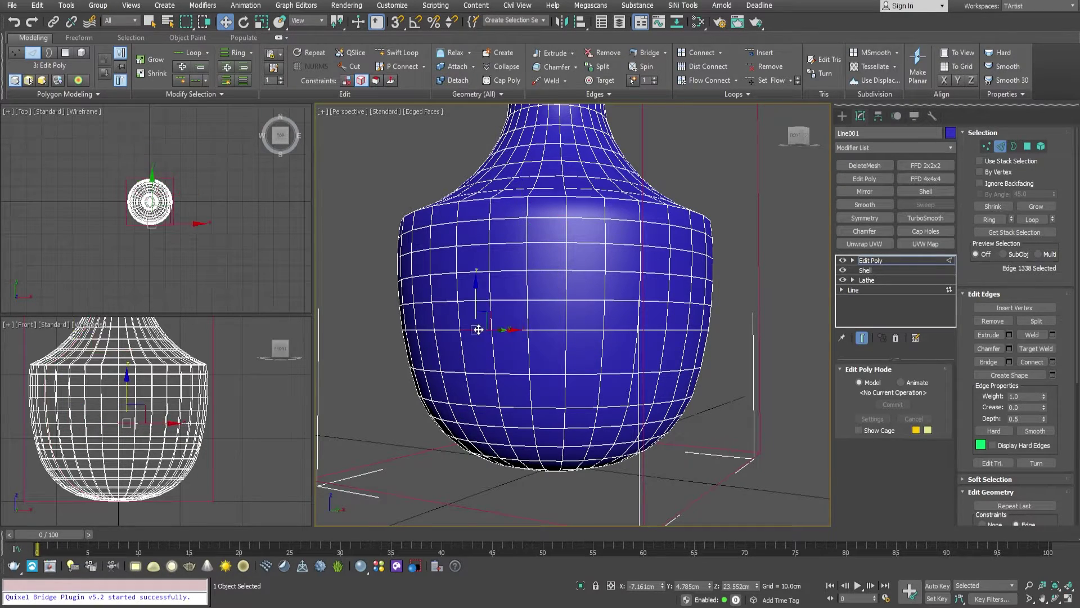
double_click(478, 329)
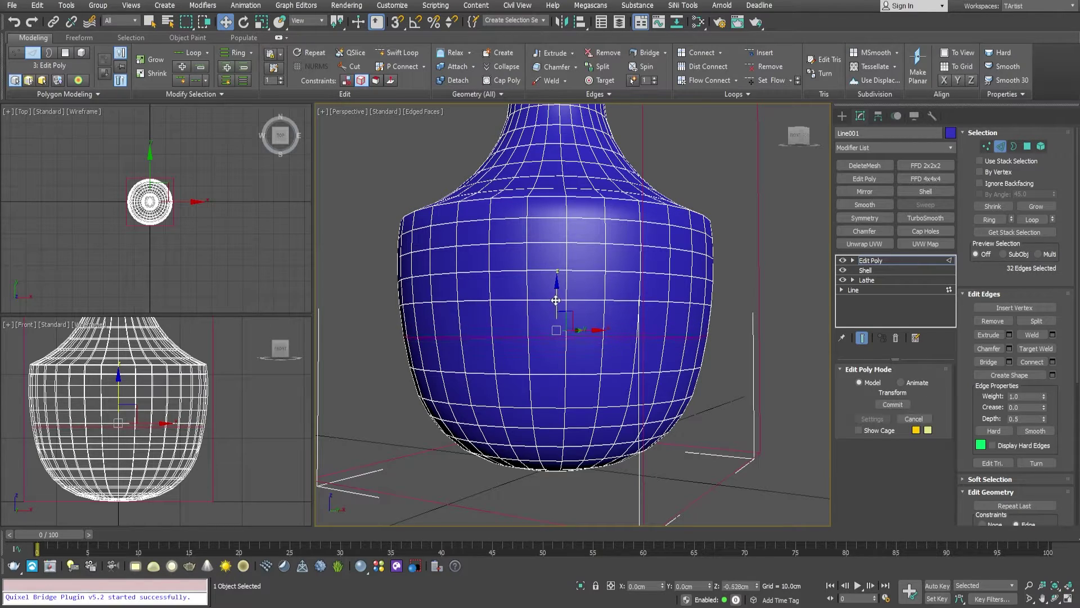
middle_click_drag(554, 301, 525, 343, "alt")
key("2")
scroll(545, 341, "down", 5)
scroll(545, 341, "down", 4)
scroll(525, 343, "up", 5)
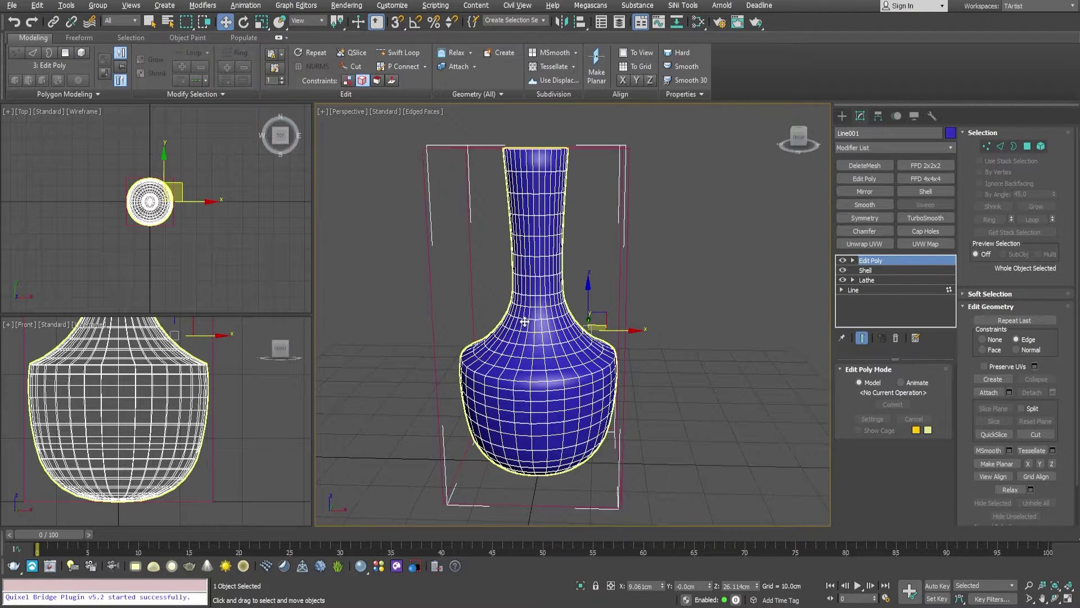
Step: Add a TurboSmooth modifier to the vase and hide the edged faces to check its silhouette against the reference photo
left_click(926, 217)
middle_click_drag(630, 276, 561, 272, "alt")
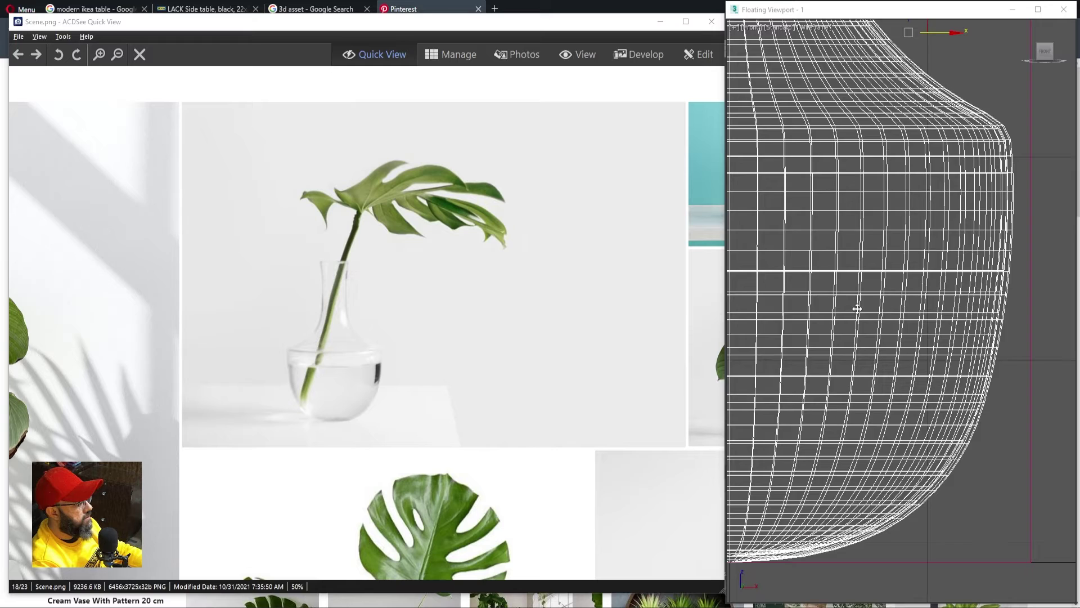
scroll(878, 352, "down", 5)
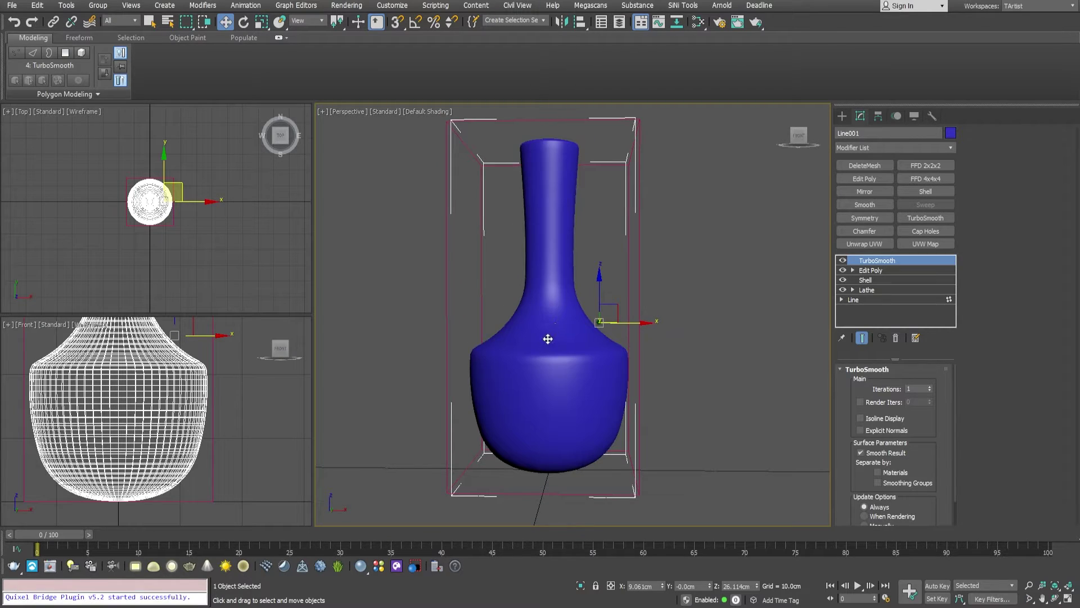
mouse_move(547, 339)
middle_mouse_down("alt")
mouse_move(495, 350)
mouse_move(548, 293)
mouse_move(529, 340)
mouse_move(526, 330)
mouse_move(531, 354)
mouse_move(535, 323)
mouse_move(534, 374)
mouse_move(533, 336)
mouse_move(533, 349)
middle_mouse_up("alt")
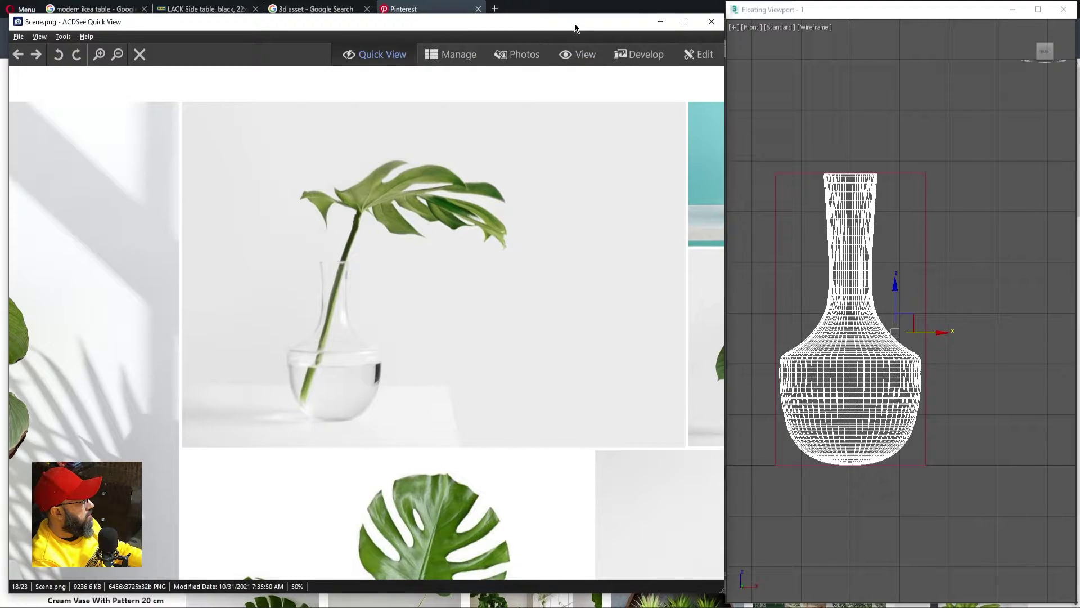
left_click_drag(574, 29, 584, 27)
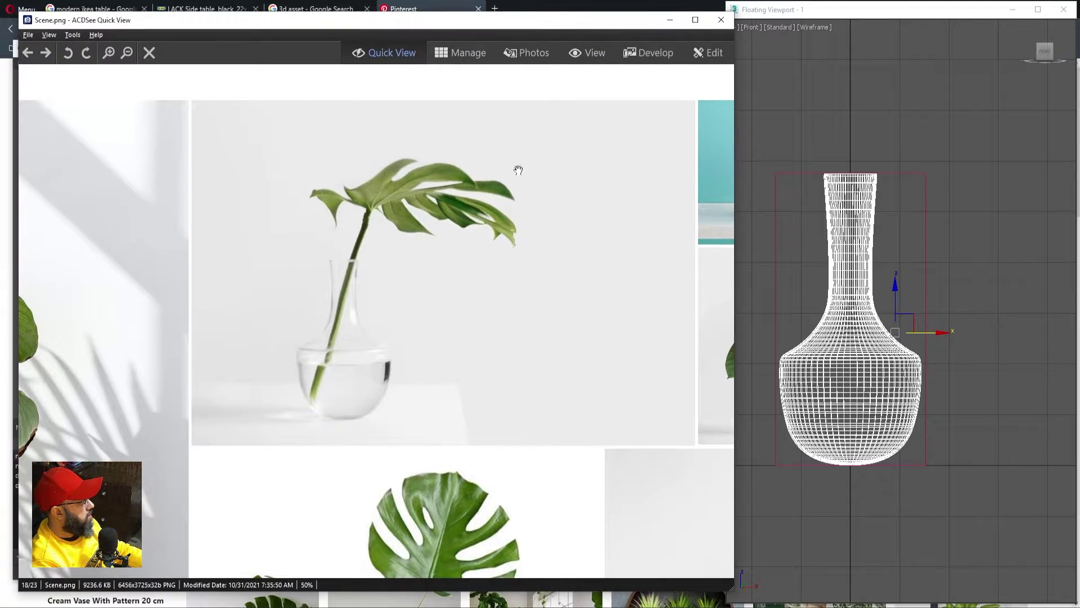
left_click_drag(441, 321, 438, 309)
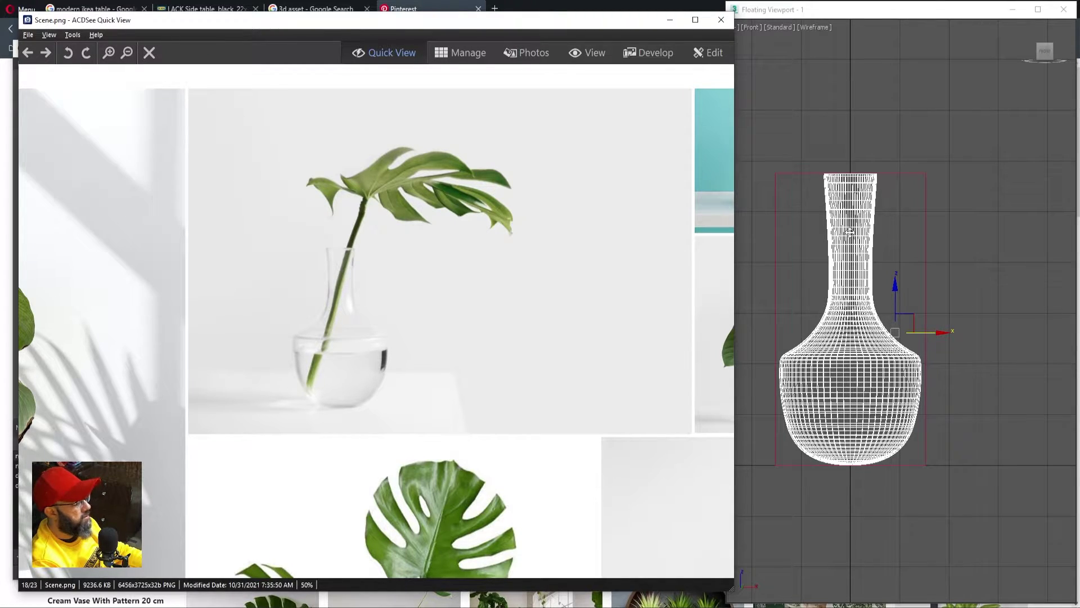
right_click(887, 247)
right_click(881, 241)
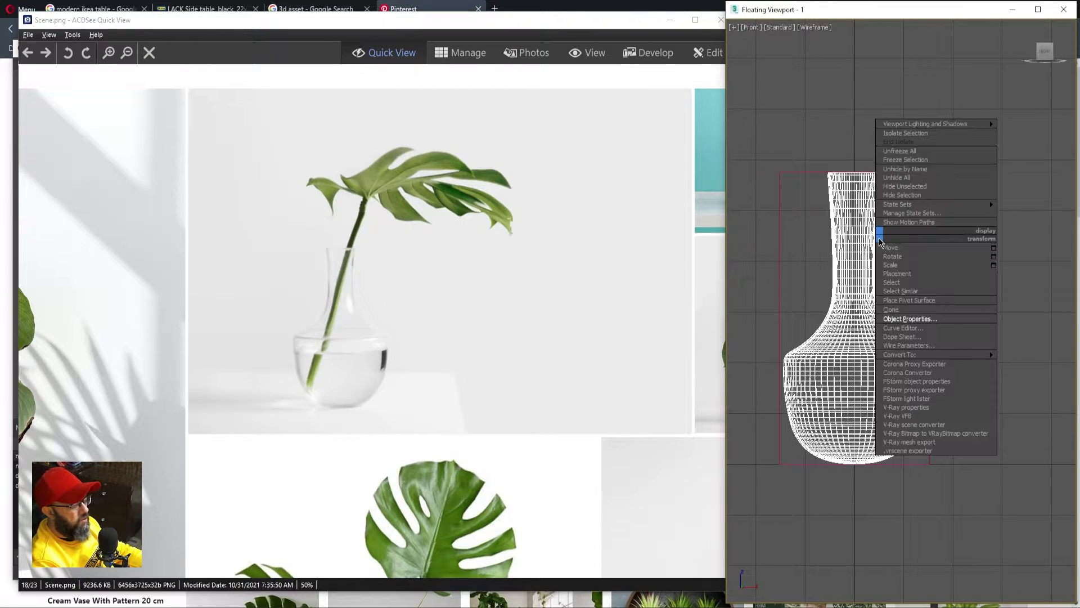
left_click(838, 245)
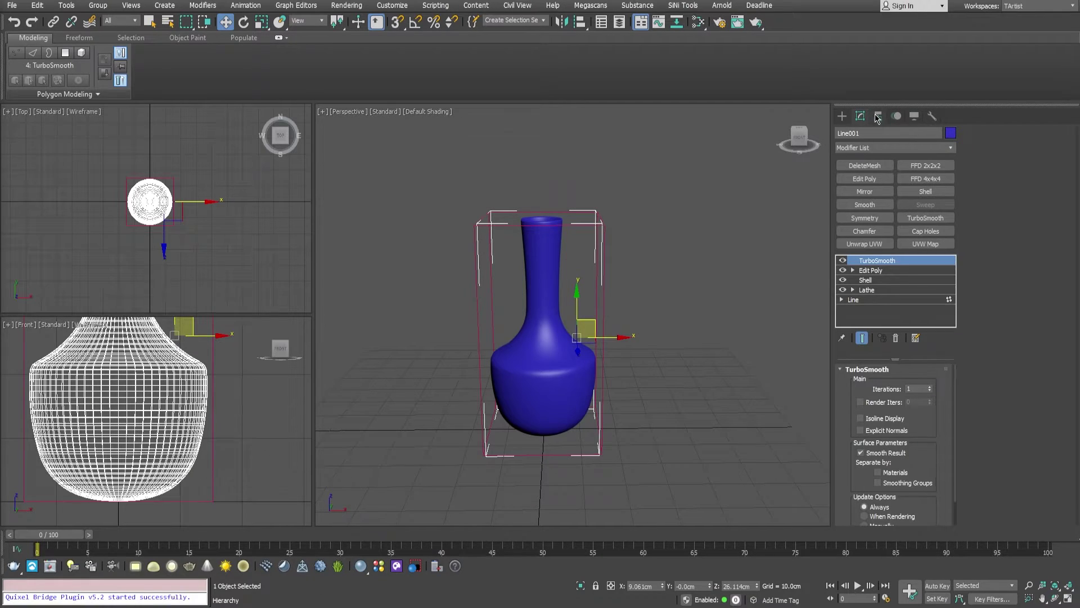
Step: Center the vase's pivot to the object, affecting only the pivot, and leave pivot editing
left_click(877, 116)
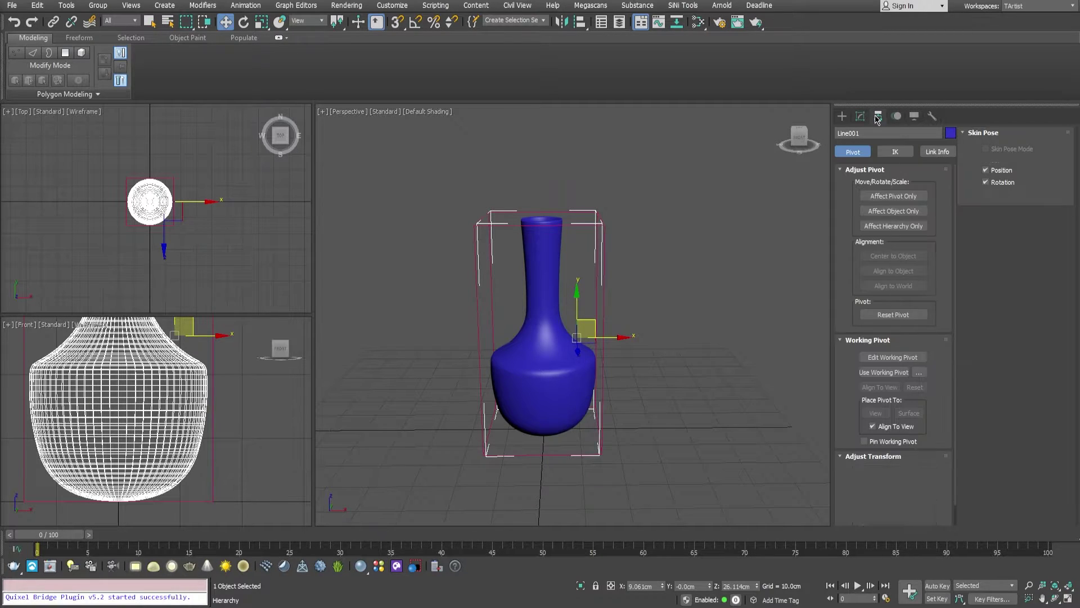
left_click(894, 196)
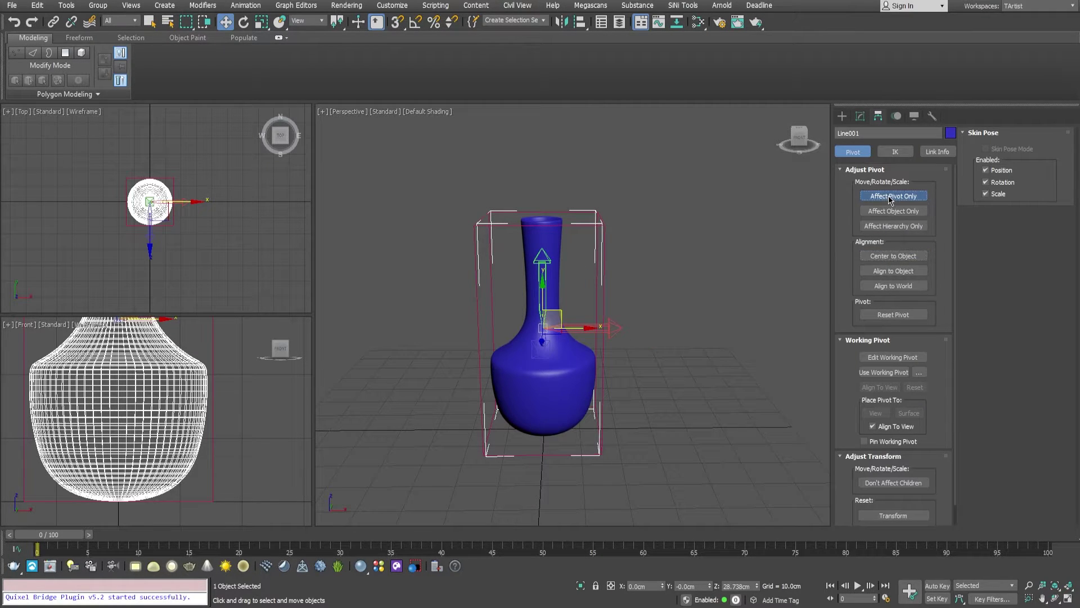
left_click(878, 196)
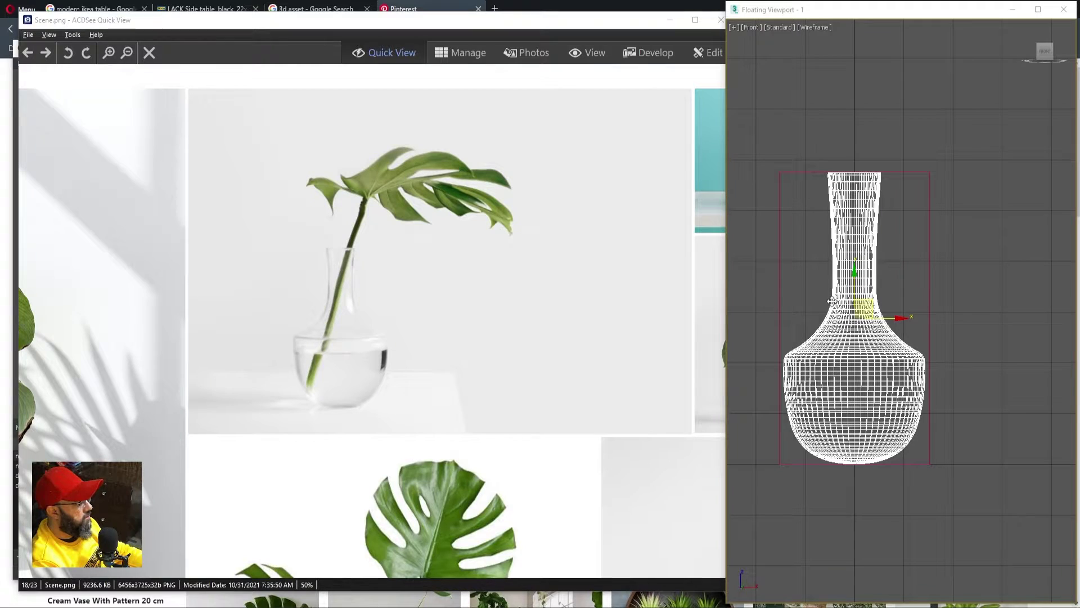
Step: Scale the vase's height down to about 92.5% and move the vase down to rest on the ground line
left_click(865, 269)
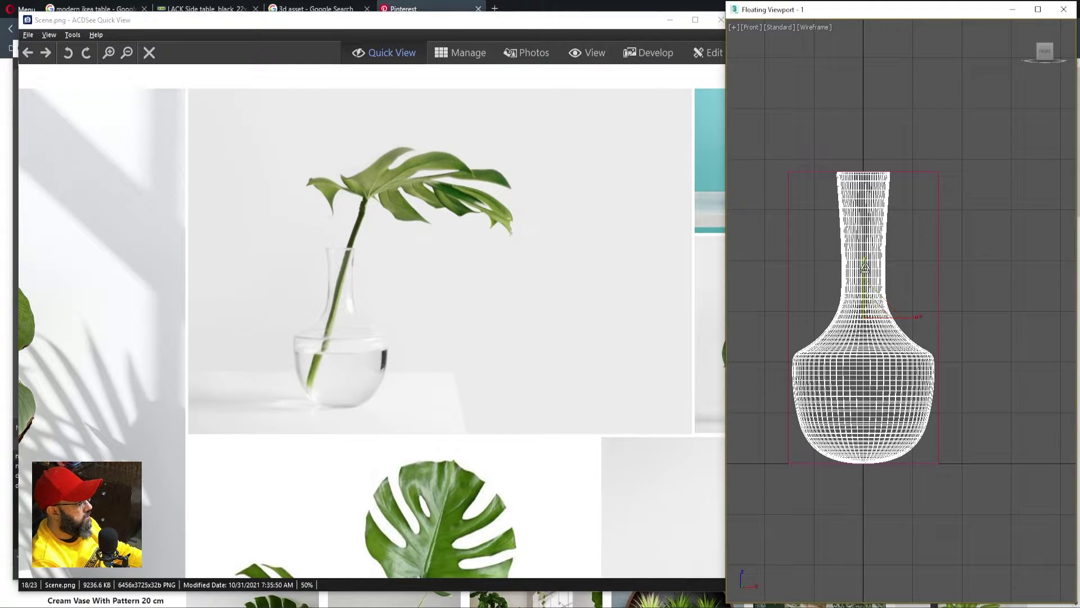
left_click_drag(866, 269, 867, 270)
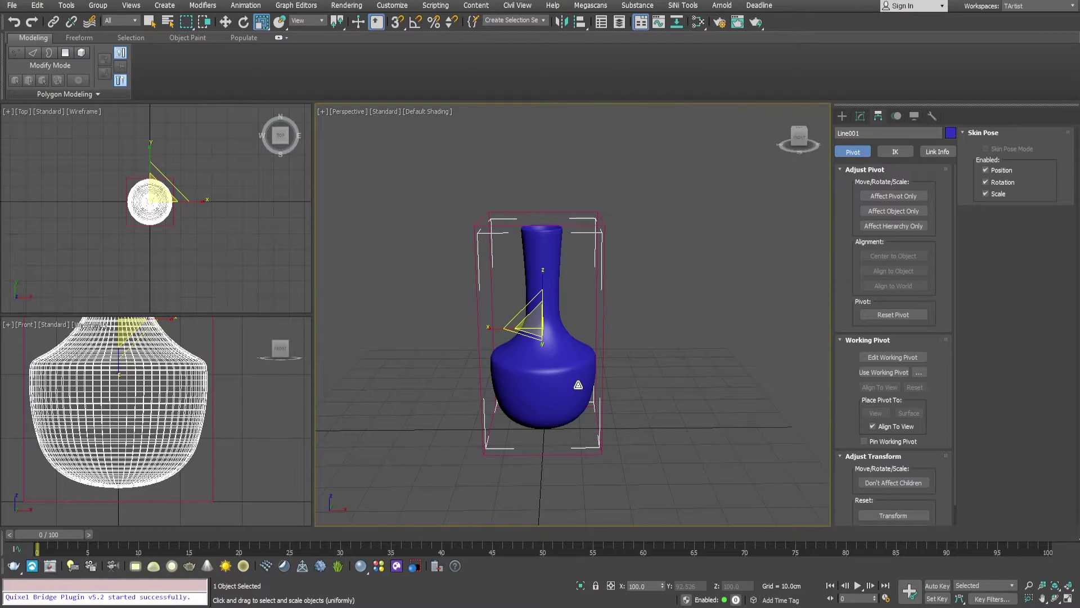
middle_click_drag(578, 385, 597, 366, "alt")
key("w")
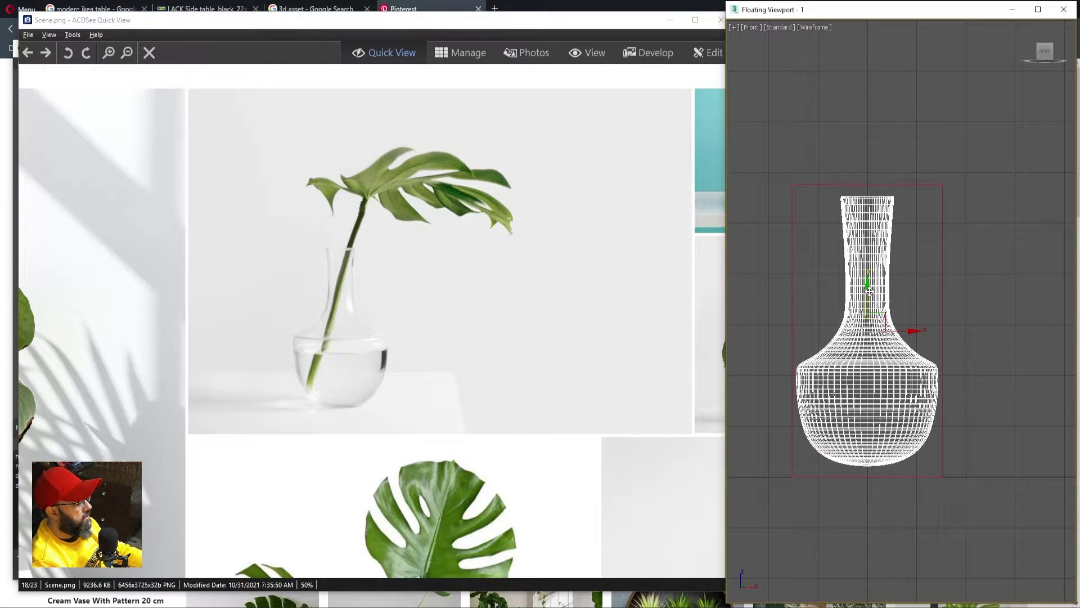
left_click_drag(869, 291, 871, 300)
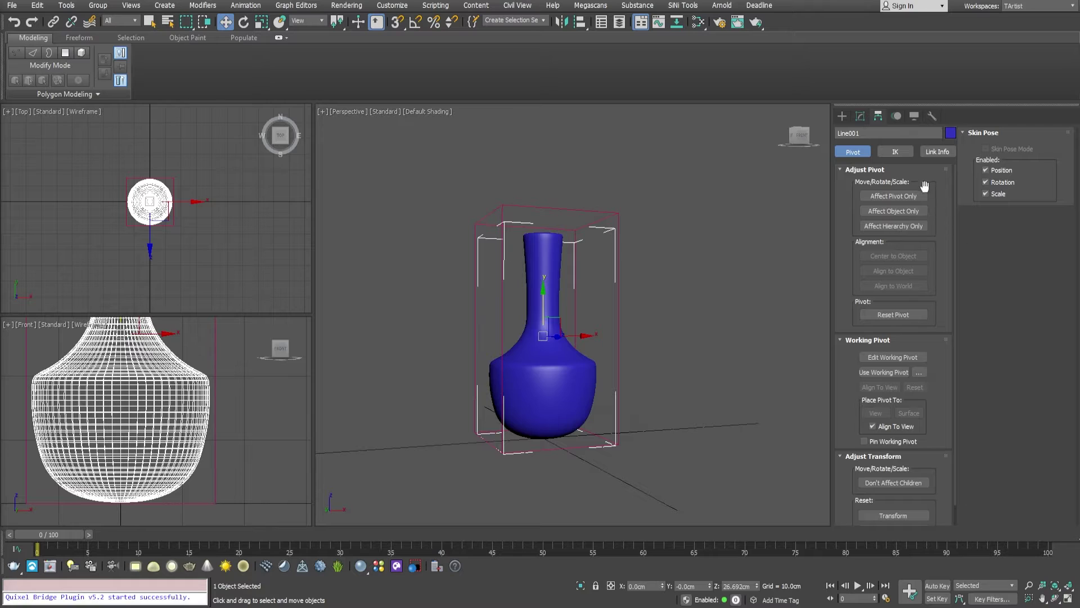
Step: Place the vase's pivot at Z 0 on the ground, affecting only the pivot, then leave pivot editing and deselect the vase
left_click(895, 194)
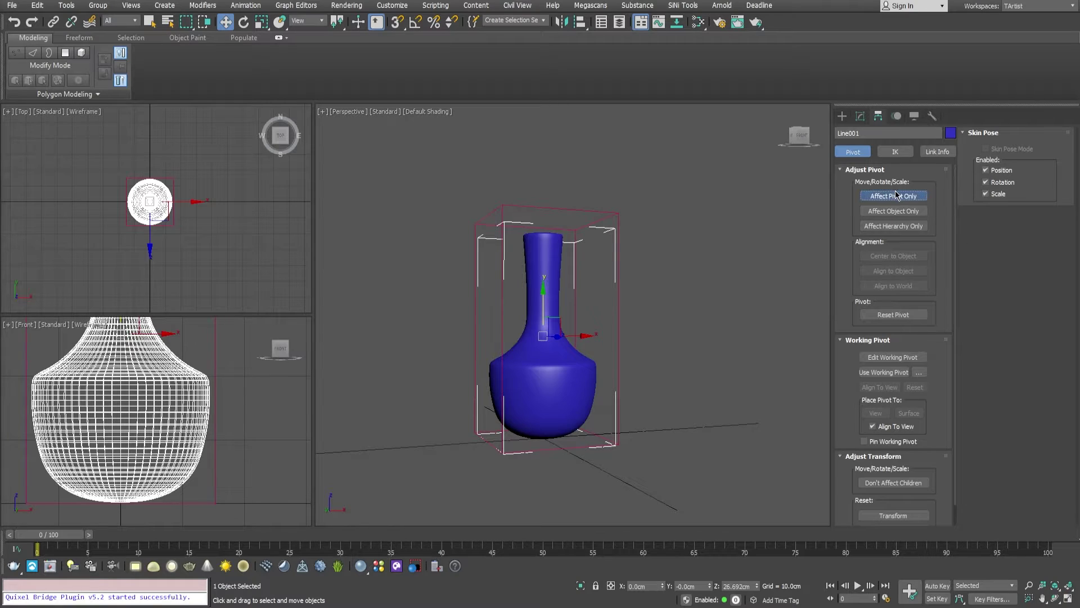
right_click(757, 588)
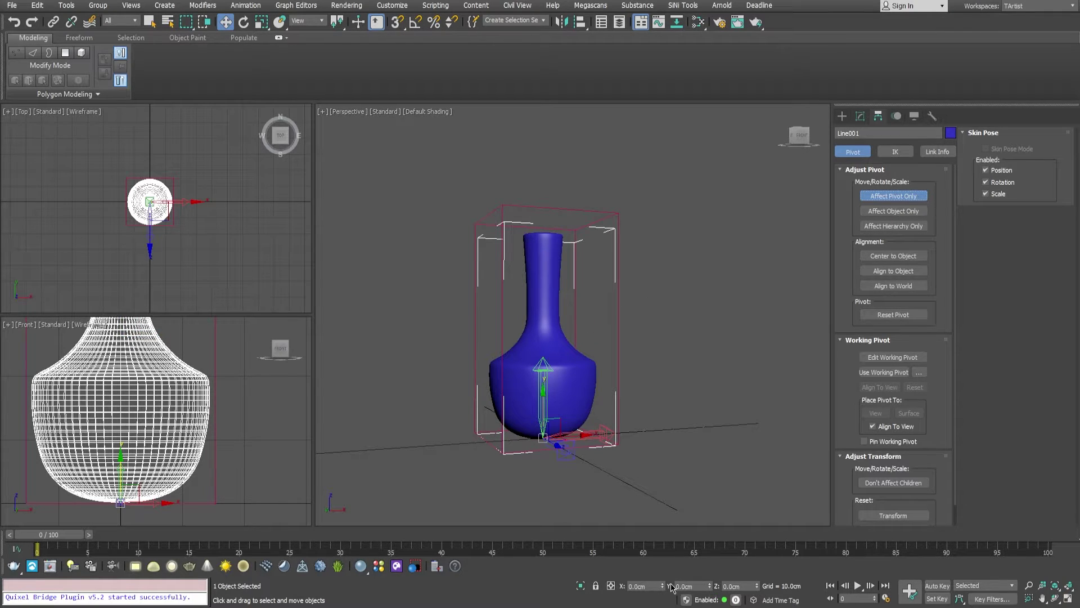
left_click(877, 197)
middle_click_drag(496, 326, 454, 347, "alt")
left_click(420, 327)
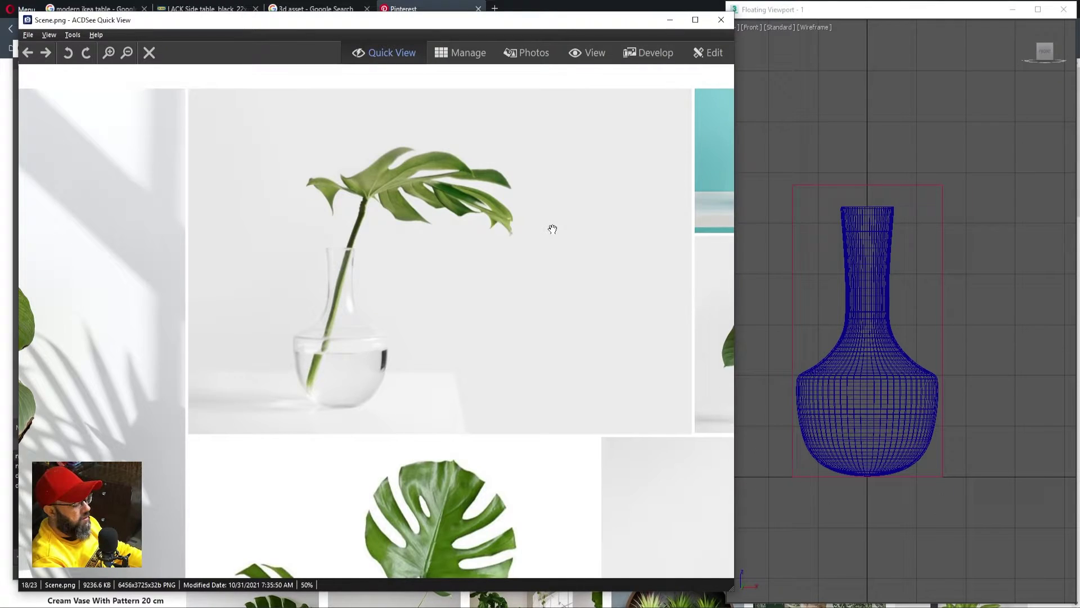
Step: Examine the reference images for the plant scene, the side table dimensions and the leaf-in-vase arrangements
scroll(552, 229, "down", 3, "ctrl")
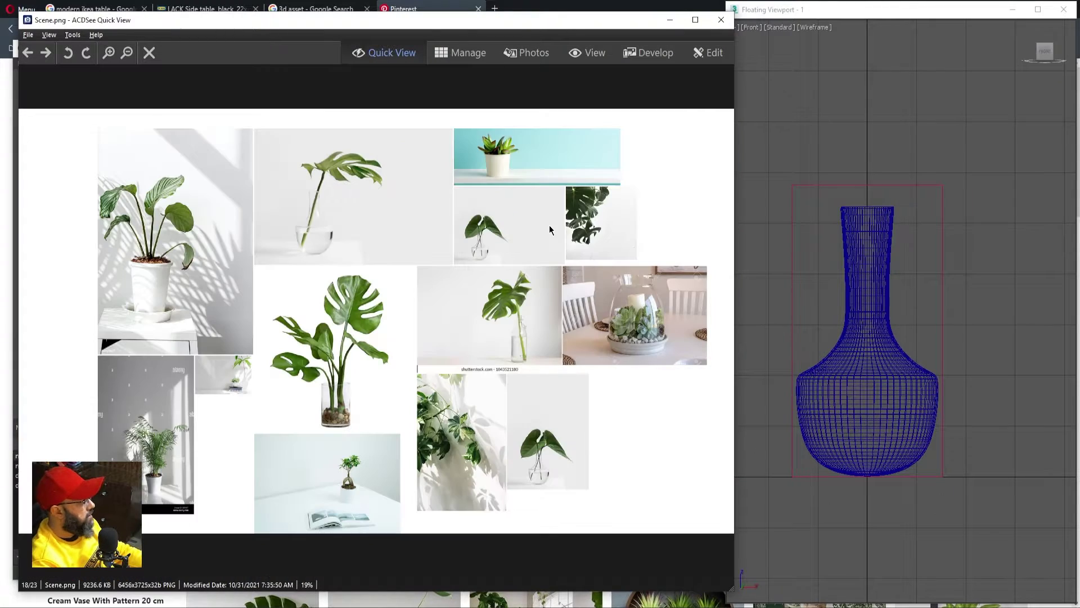
scroll(445, 267, "down", 1)
scroll(448, 265, "up", 1)
scroll(456, 257, "down", 5)
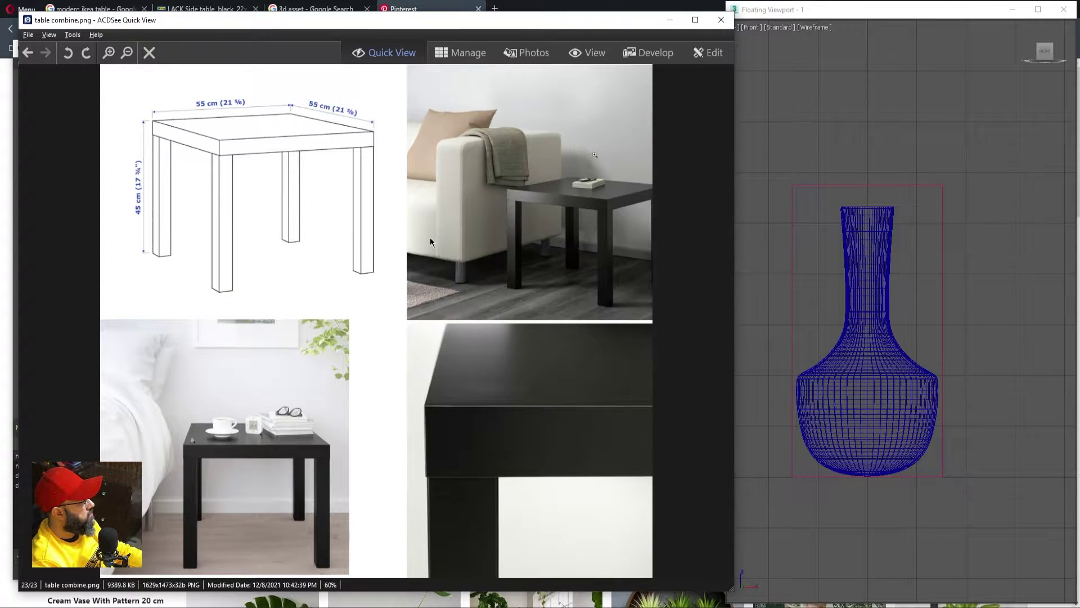
scroll(430, 237, "up", 5)
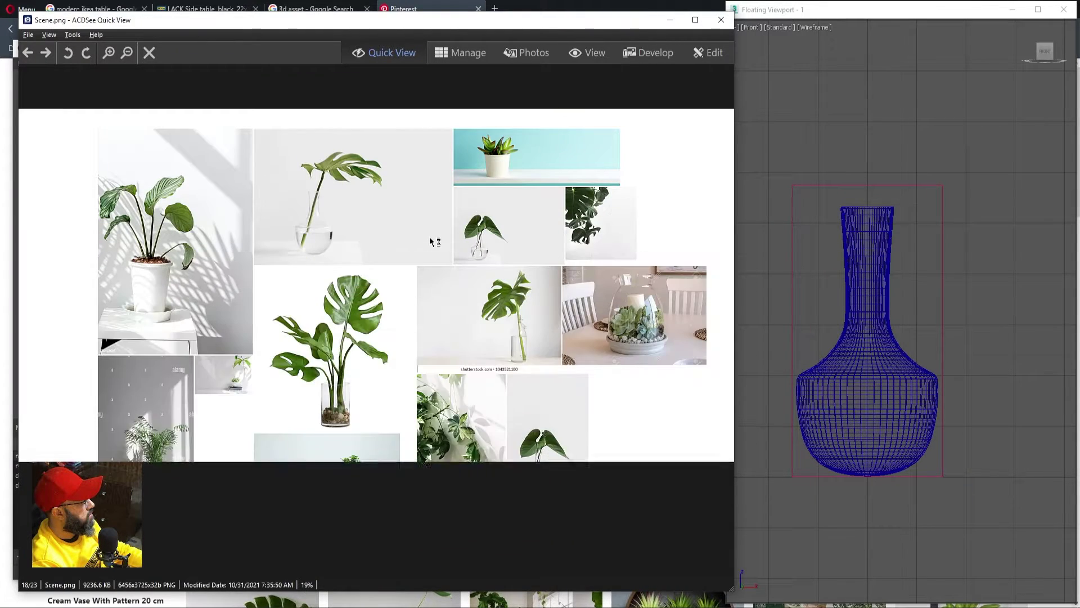
scroll(430, 241, "up", 3)
scroll(430, 241, "up", 5)
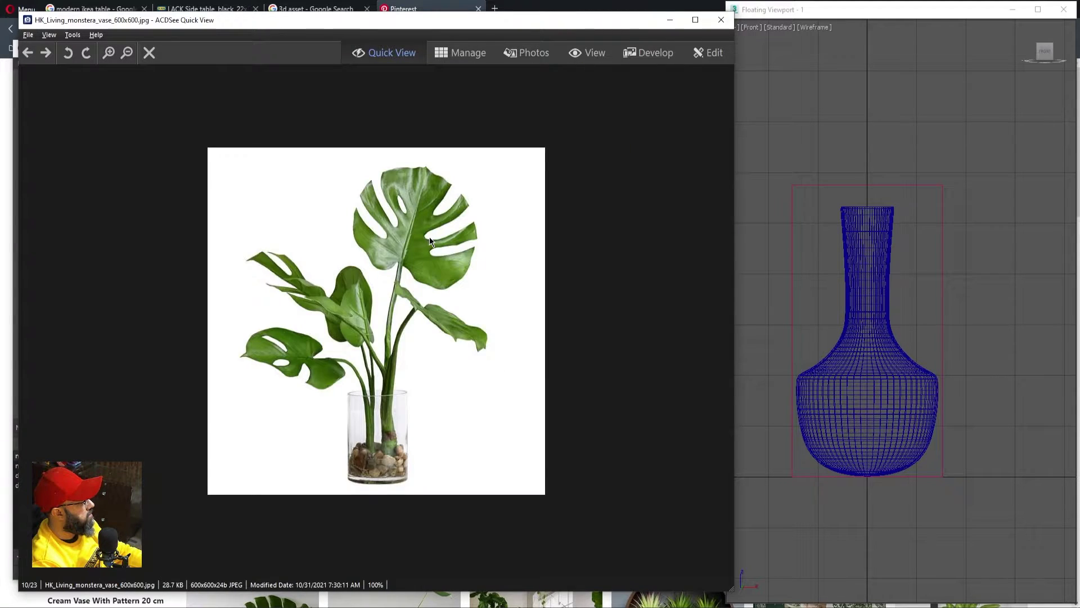
scroll(430, 241, "up", 4)
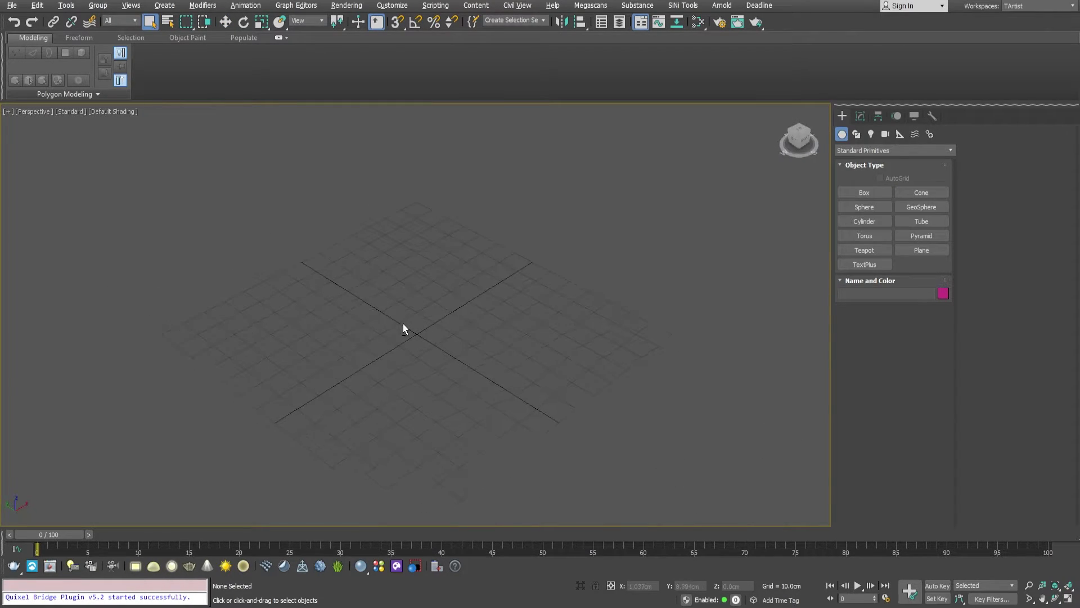
Step: Merge all objects from Vase_on_table_02.max into the empty scene, keeping the import commands open as a floating menu
middle_click_drag(403, 328, 406, 322)
left_click(7, 6)
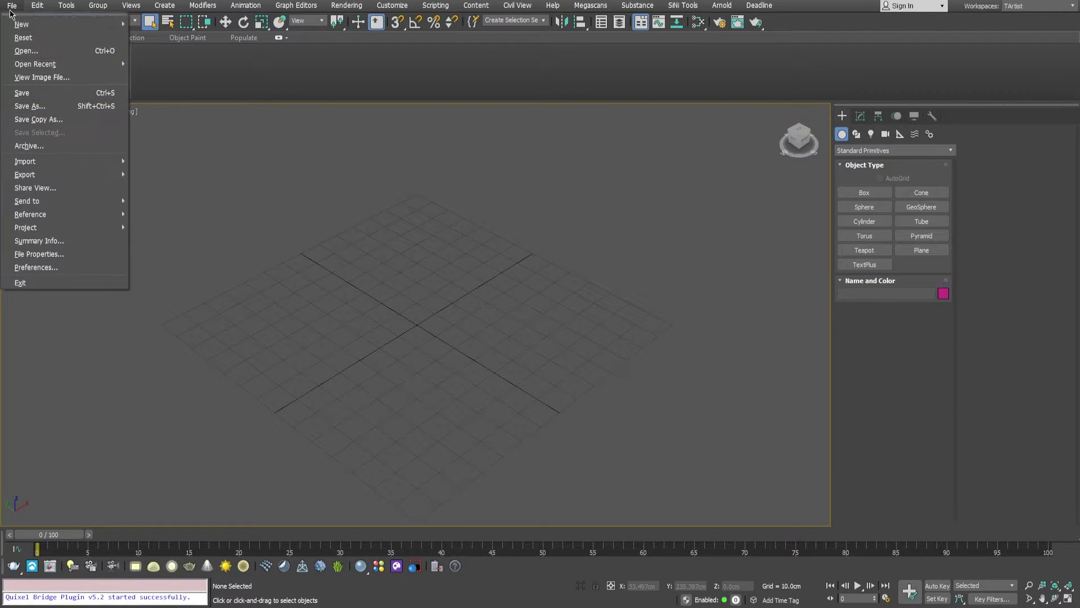
mouse_move(76, 163)
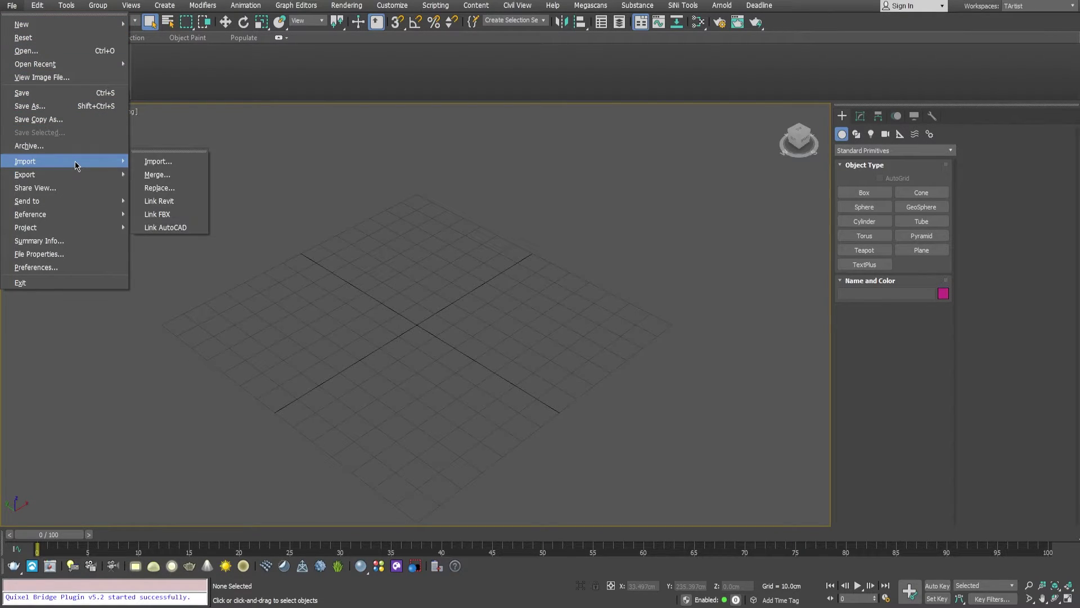
left_click(185, 152)
left_click(177, 170)
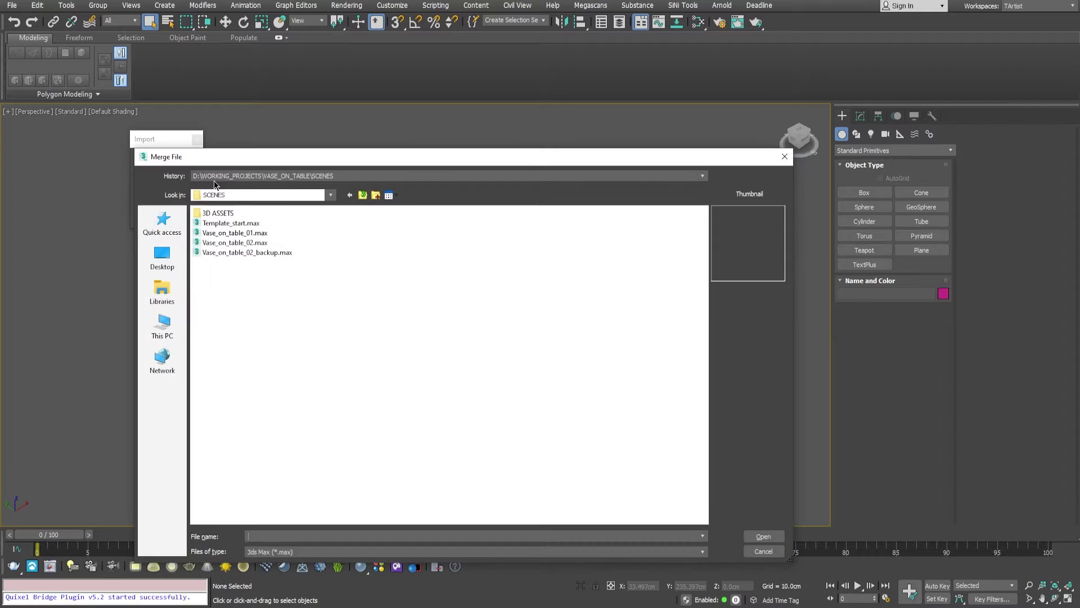
left_click(265, 243)
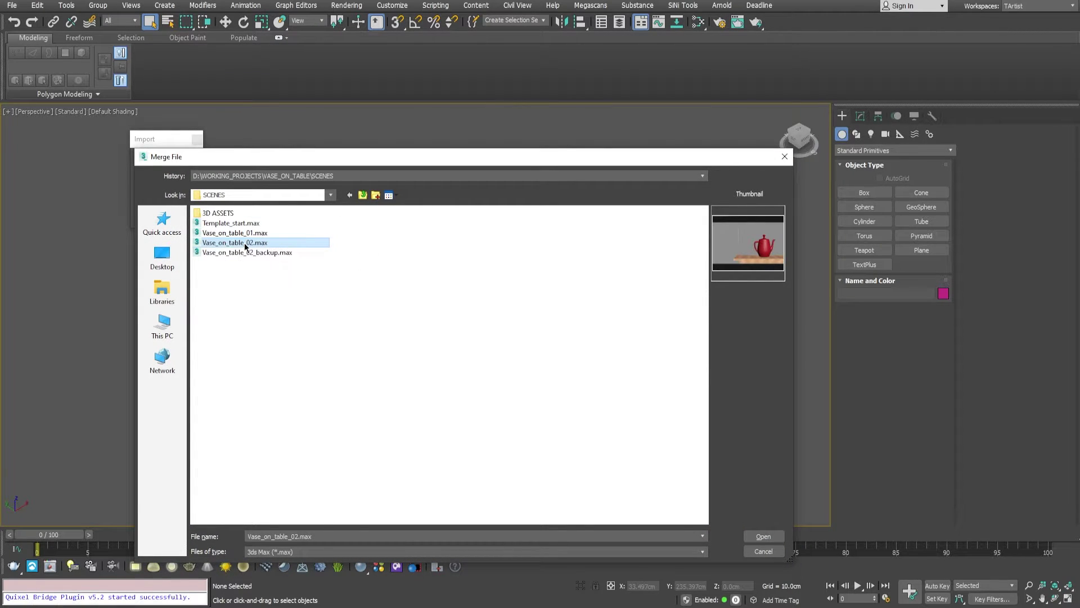
double_click(245, 244)
left_click(446, 376)
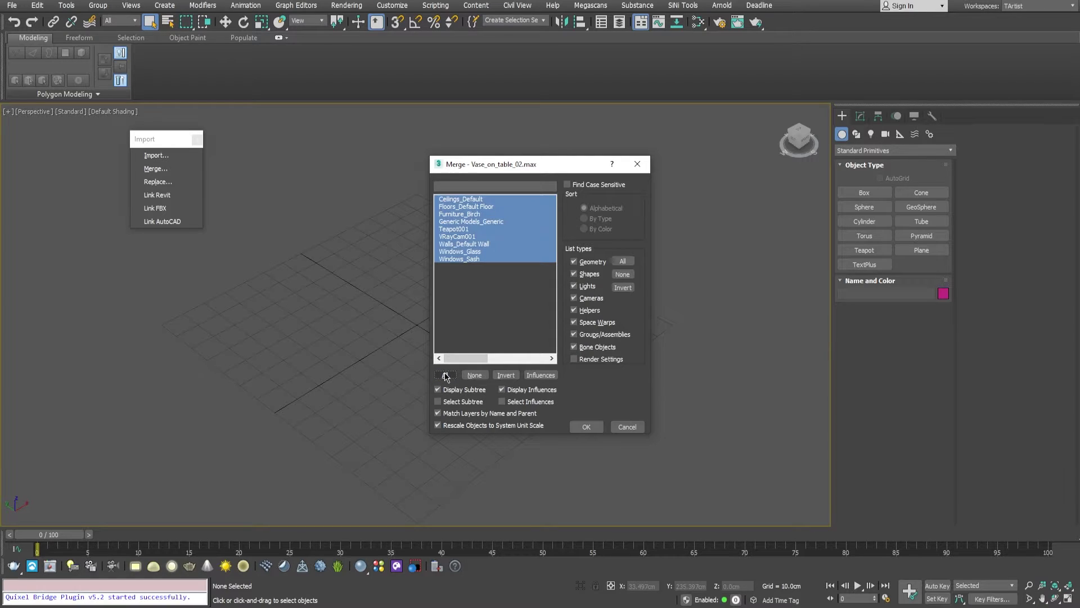
left_click(587, 428)
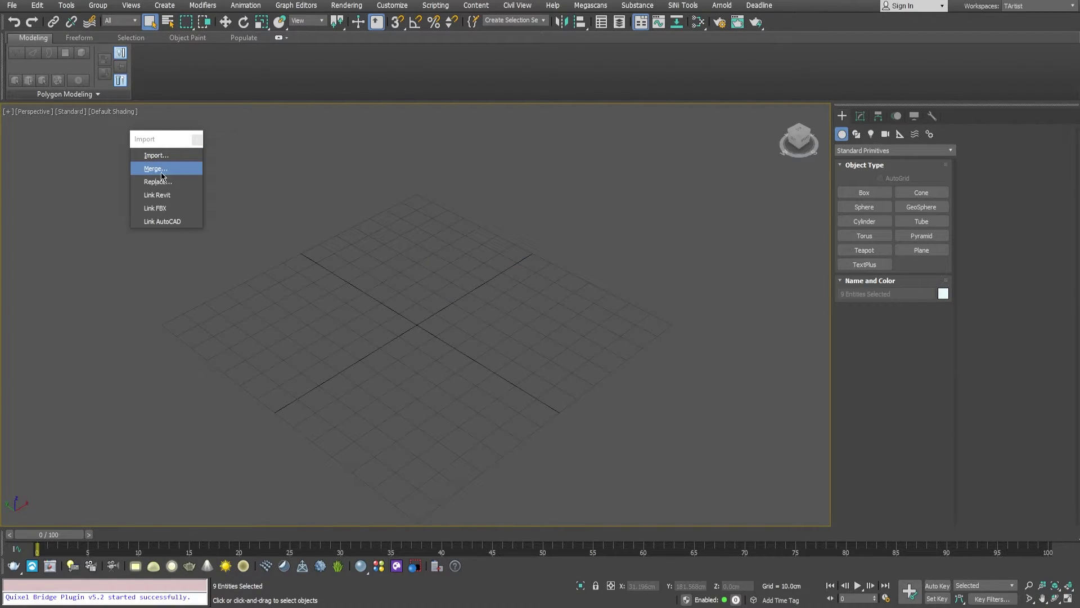
Step: Skip the break reminder and hide the ceiling of the merged room
scroll(449, 282, "down", 10)
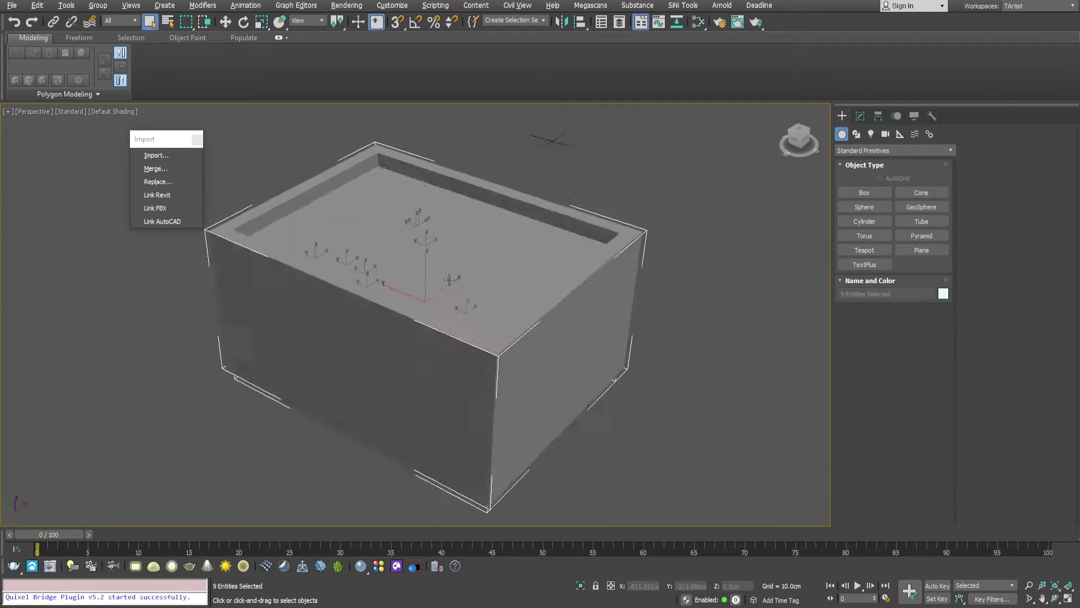
key("w")
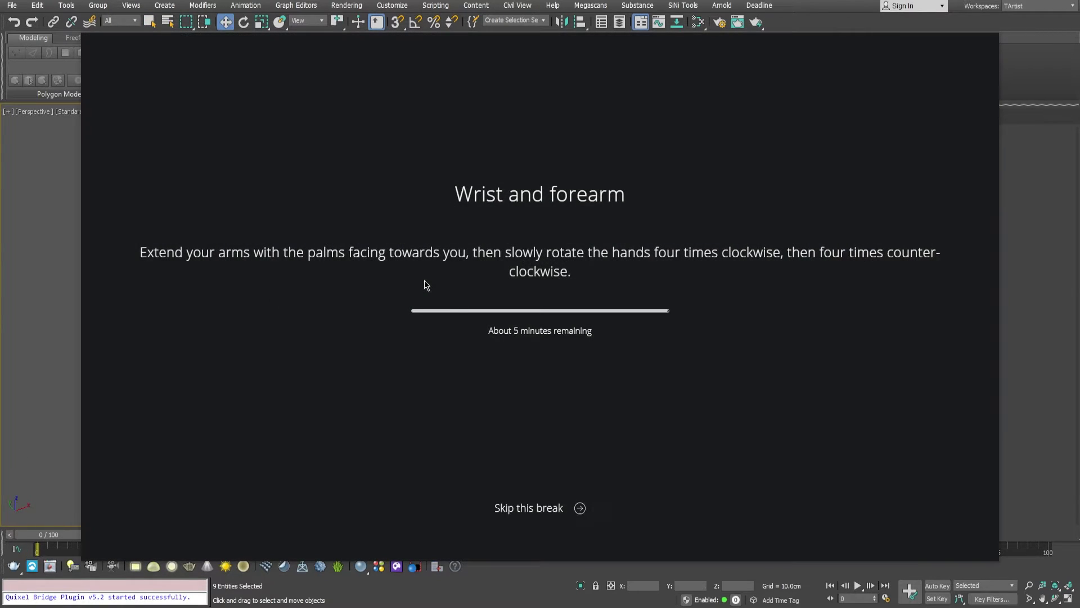
left_click(532, 508)
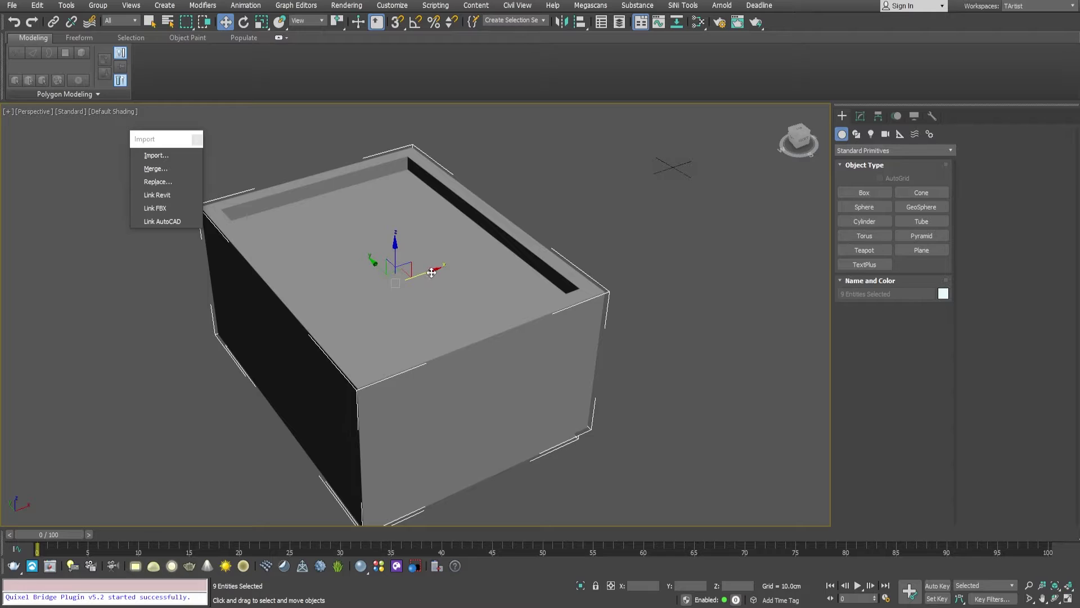
mouse_move(432, 272)
middle_mouse_down("alt")
mouse_move(433, 248)
mouse_move(419, 262)
mouse_move(445, 258)
middle_mouse_up("alt")
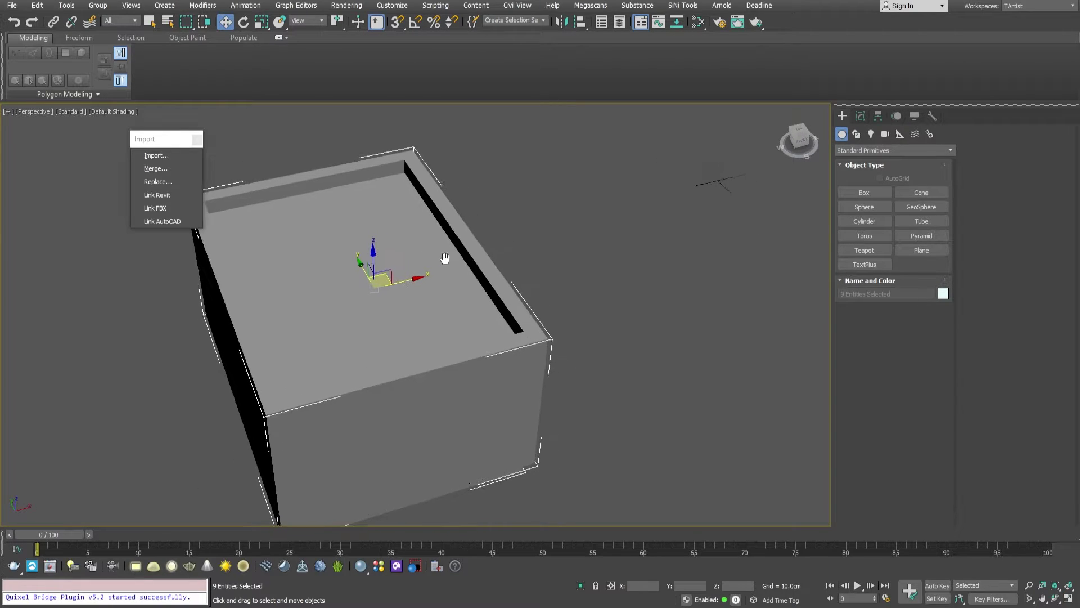
scroll(445, 257, "down", 5)
left_click(515, 264)
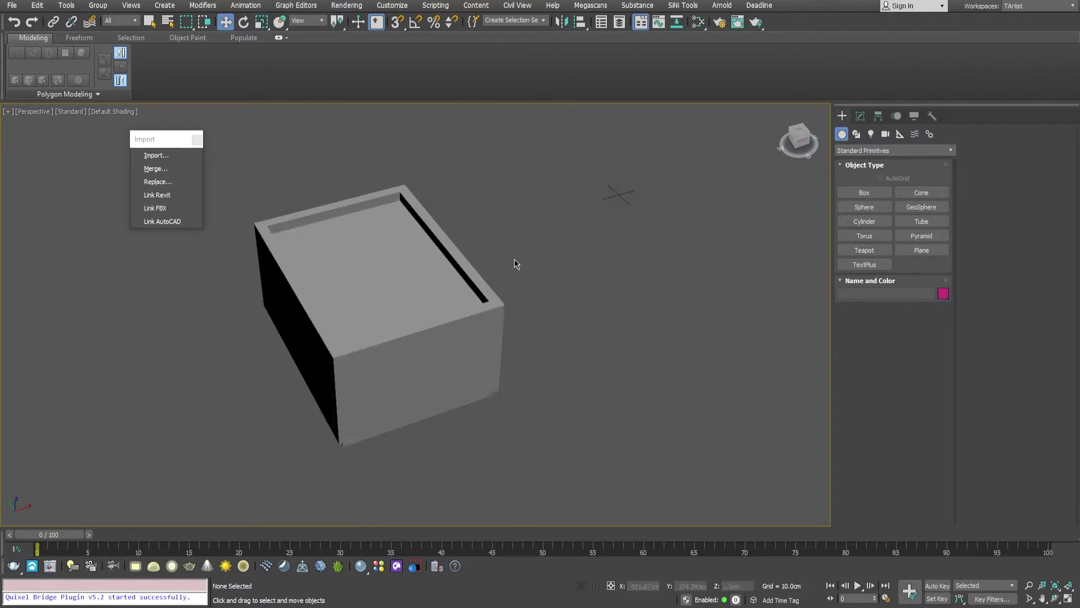
middle_click_drag(515, 262, 446, 259, "alt")
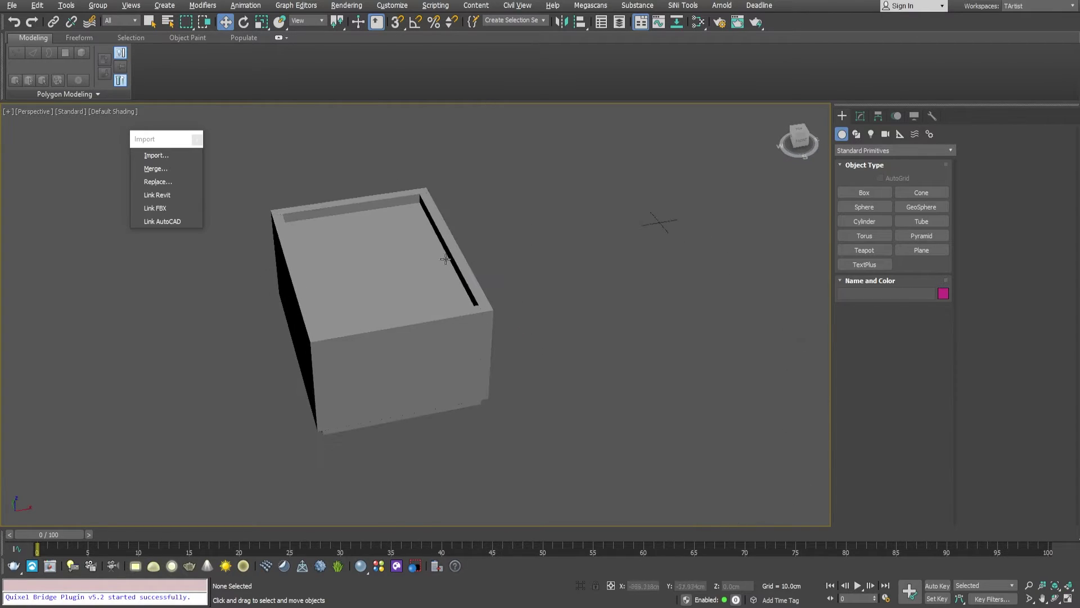
left_click(378, 261)
right_click(379, 262)
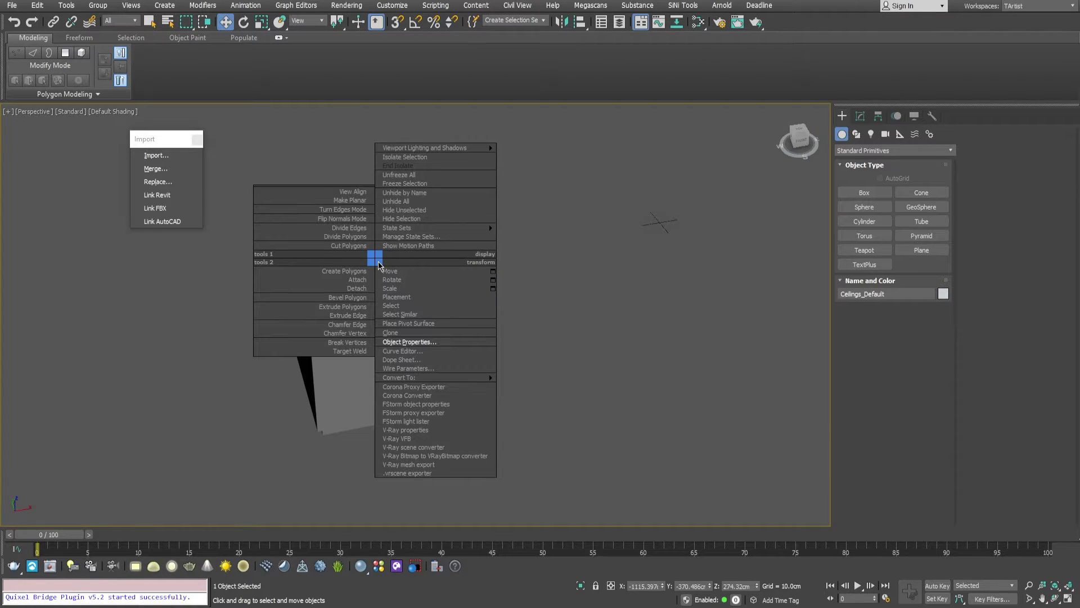
left_click(402, 218)
middle_click_drag(403, 217, 388, 225, "alt")
Step: Merge all objects from Vase_01.max in the 3D ASSETS folder into the room scene
left_click(155, 168)
left_click(221, 242)
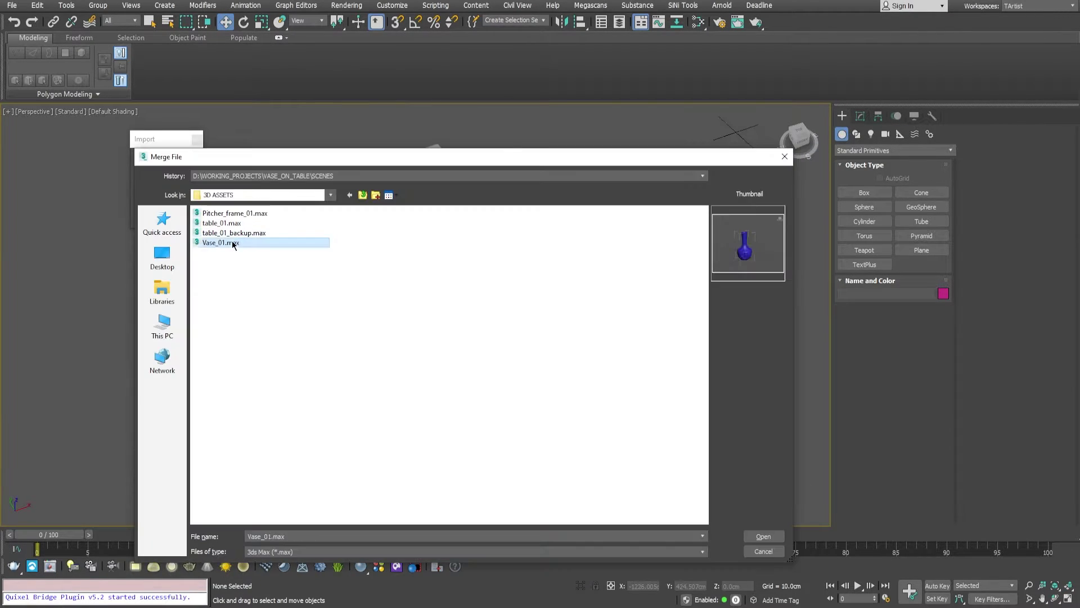
double_click(243, 242)
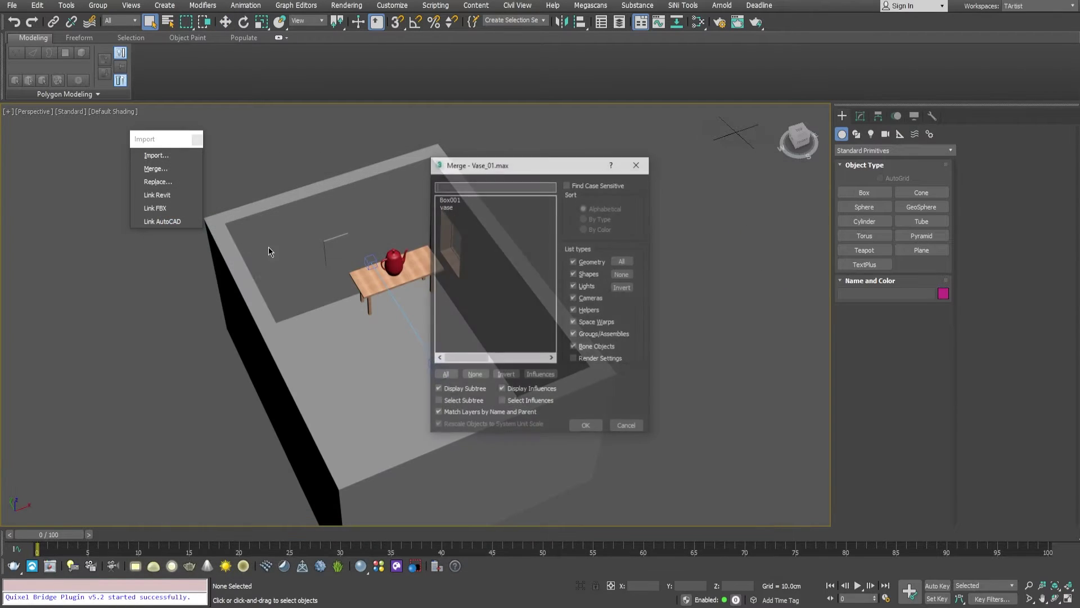
left_click(444, 374)
left_click(586, 427)
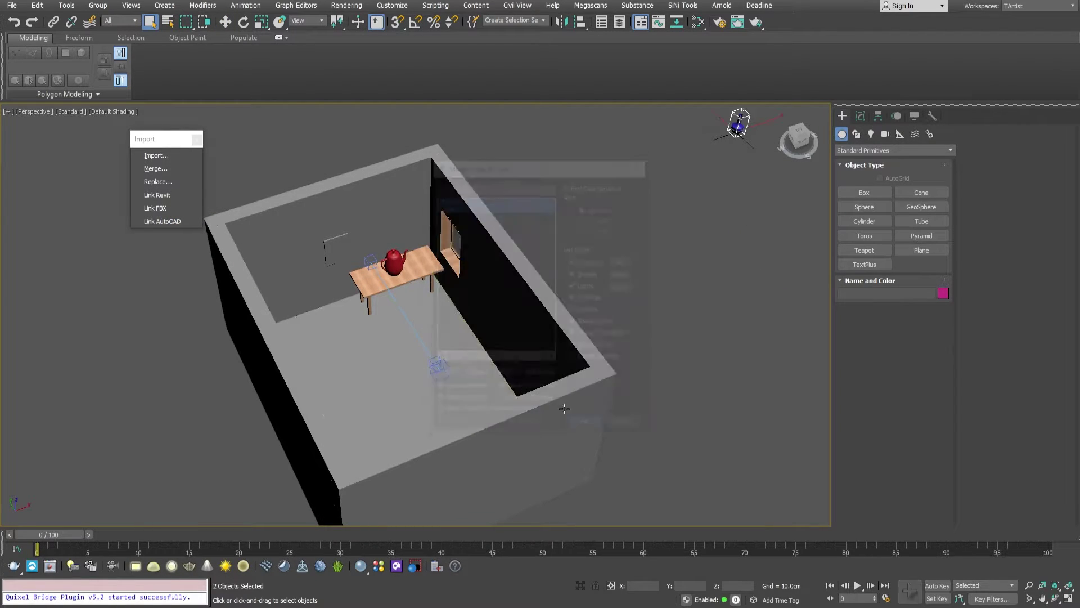
Step: Merge the pit_frame object from Pitcher_frame_01.max into the scene
left_click(156, 169)
double_click(246, 214)
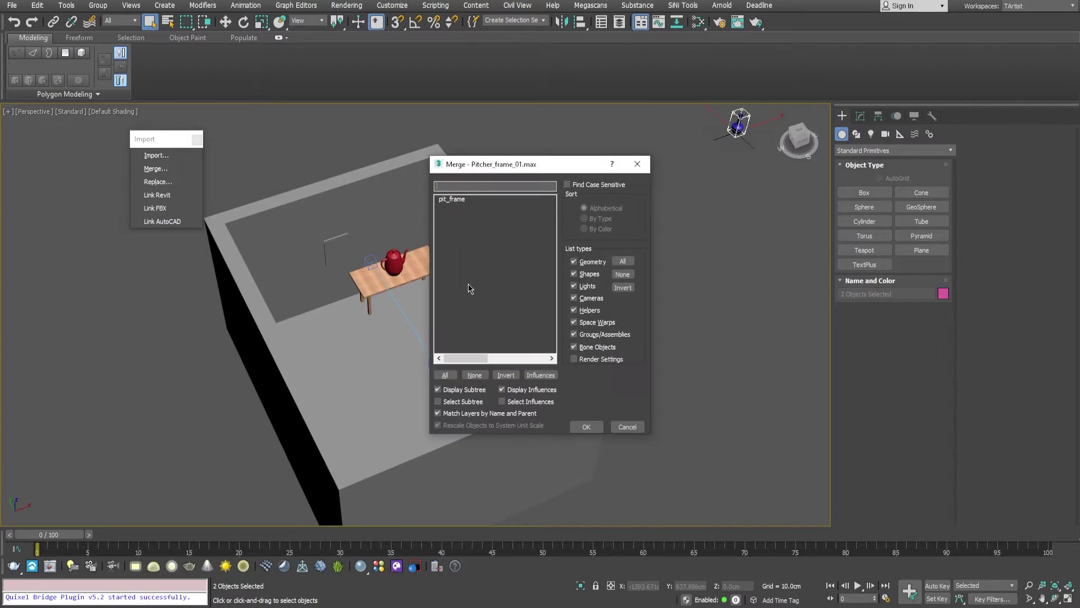
double_click(456, 200)
Step: Merge the table from table_01_backup.max into the scene
left_click(164, 169)
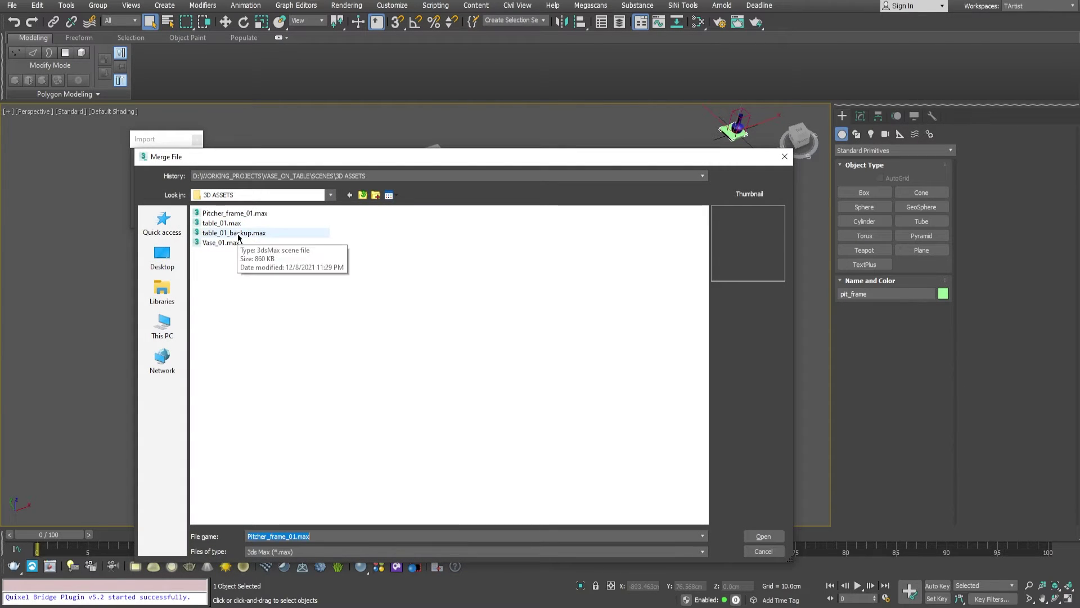
double_click(237, 232)
key("Return")
Step: Move the merged table along the X axis, clear of the overlapping frame and vase
middle_click_drag(603, 260, 563, 253, "alt")
middle_click_drag(562, 253, 374, 389)
key("z")
key("w")
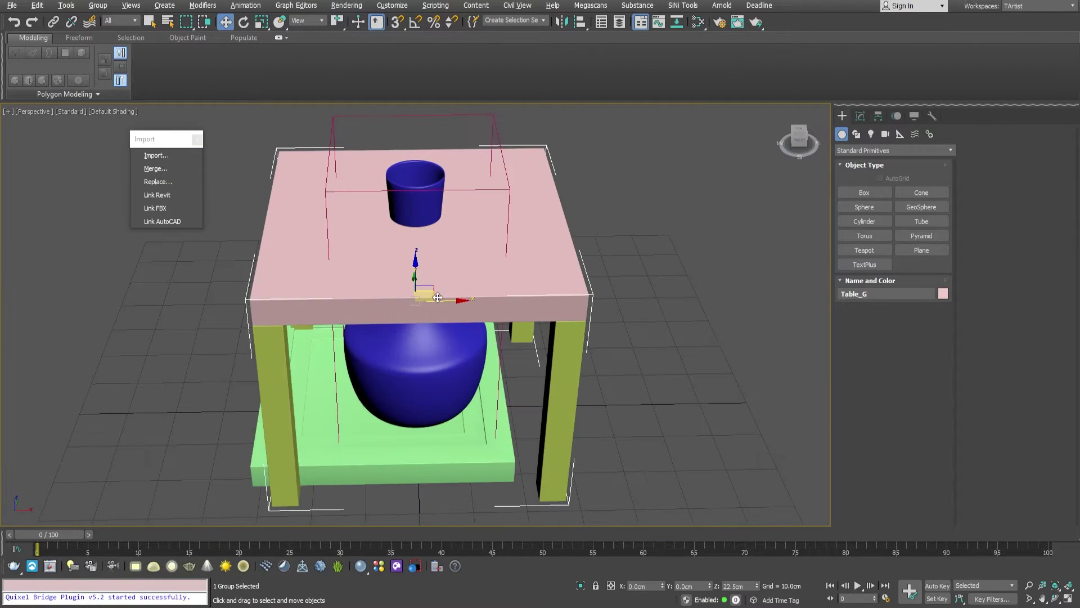
scroll(557, 312, "down", 4)
mouse_move(557, 312)
middle_mouse_down("alt")
mouse_move(553, 287)
mouse_move(546, 295)
middle_mouse_up("alt")
left_click_drag(515, 297, 220, 306)
Step: Move the green picture frame along the X axis to sit between the table and the vase
left_click(478, 329)
middle_click_drag(332, 307, 352, 314, "alt")
middle_click_drag(352, 314, 441, 352)
left_click(484, 346)
left_click_drag(570, 364, 464, 369)
Step: Move the vase along the X axis past the picture frame to the merged table
left_click(543, 338)
middle_click_drag(554, 349, 557, 337, "alt")
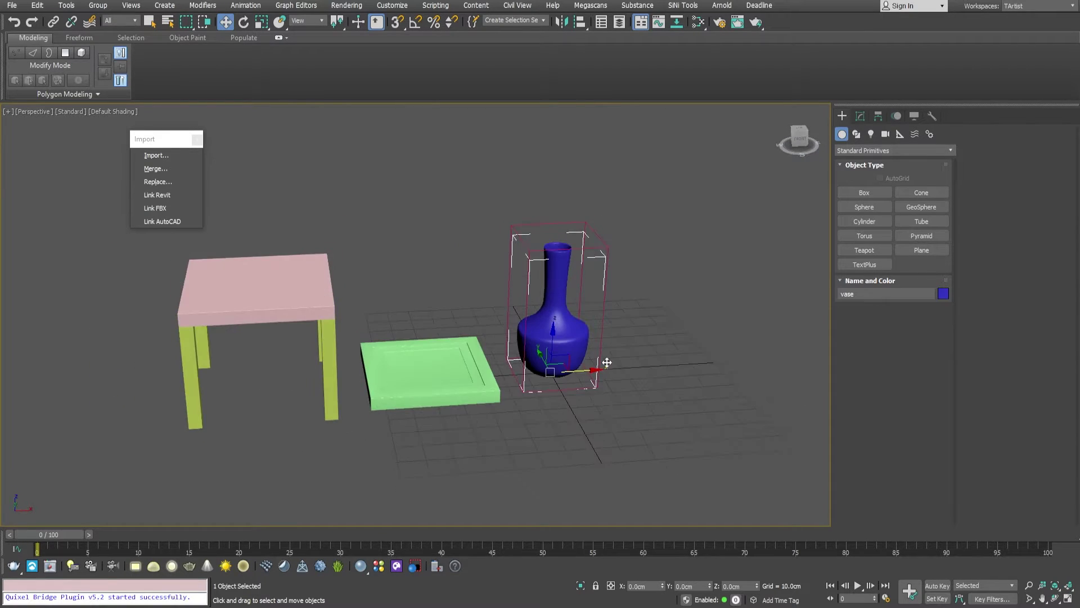
left_click_drag(605, 362, 261, 374)
middle_click_drag(260, 374, 459, 364)
scroll(458, 364, "down", 5)
Step: Select the merged table, picture frame and vase together, move them along X into the room, and display edged faces
left_click(521, 369)
scroll(467, 361, "down", 5)
middle_click_drag(242, 366, 478, 356)
left_click(564, 350)
left_click_drag(517, 318, 595, 383)
left_click_drag(619, 366, 152, 376)
key("z")
scroll(414, 352, "down", 5)
mouse_move(414, 352)
middle_mouse_down("alt")
mouse_move(445, 366)
mouse_move(475, 352)
mouse_move(450, 365)
mouse_move(453, 349)
mouse_move(450, 366)
middle_mouse_up("alt")
key("F4")
Step: Try raising the selected table, picture frame and vase vertically, and undo the move
left_click_drag(392, 396, 399, 358)
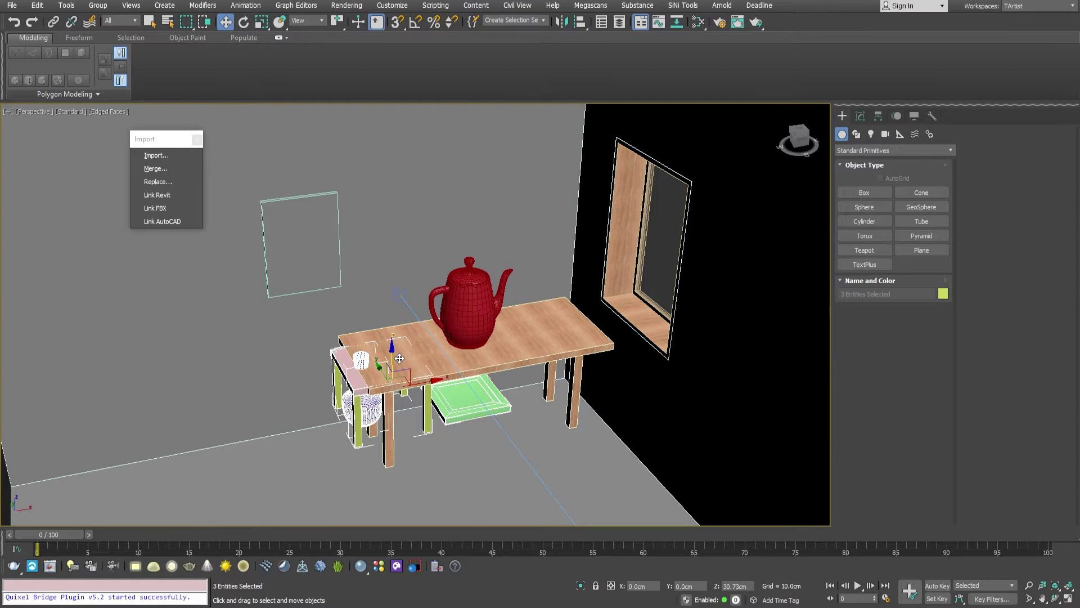
key("ctrl+z")
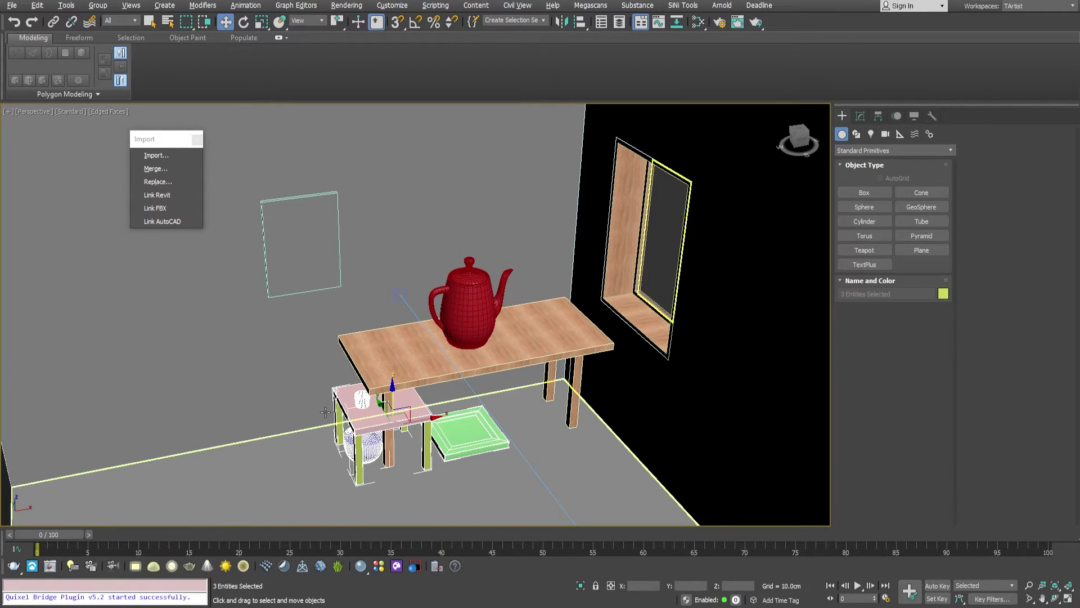
middle_click_drag(326, 413, 388, 388, "alt")
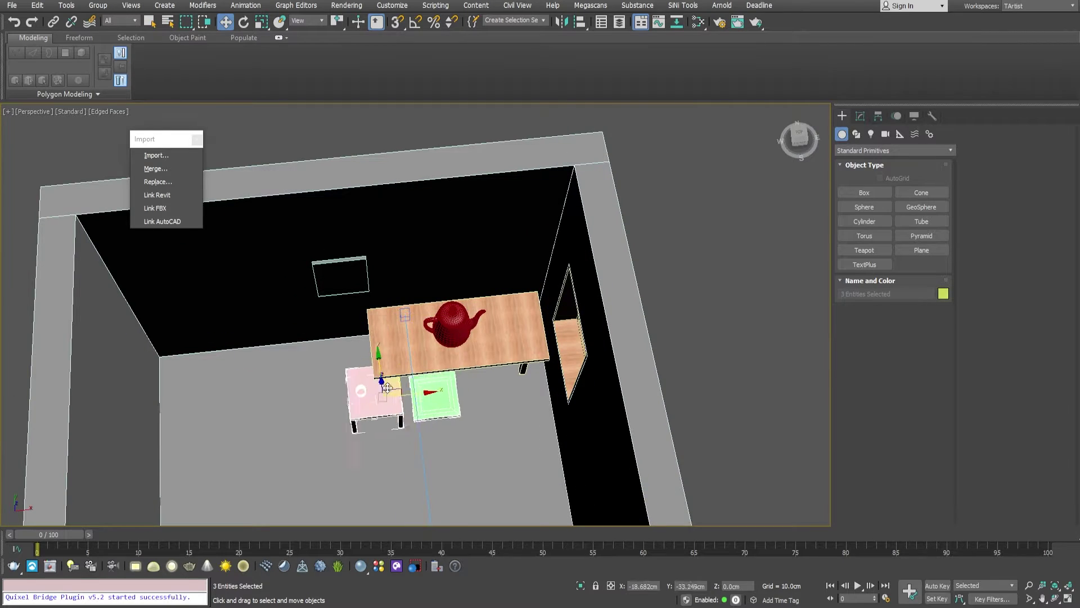
Step: Move the selected pink table, picture frame and vase across the room floor, then isolate the pink and wooden tables
left_click_drag(387, 388, 363, 358)
left_click(347, 451)
left_click(339, 463)
left_click(398, 349, "ctrl")
key("z")
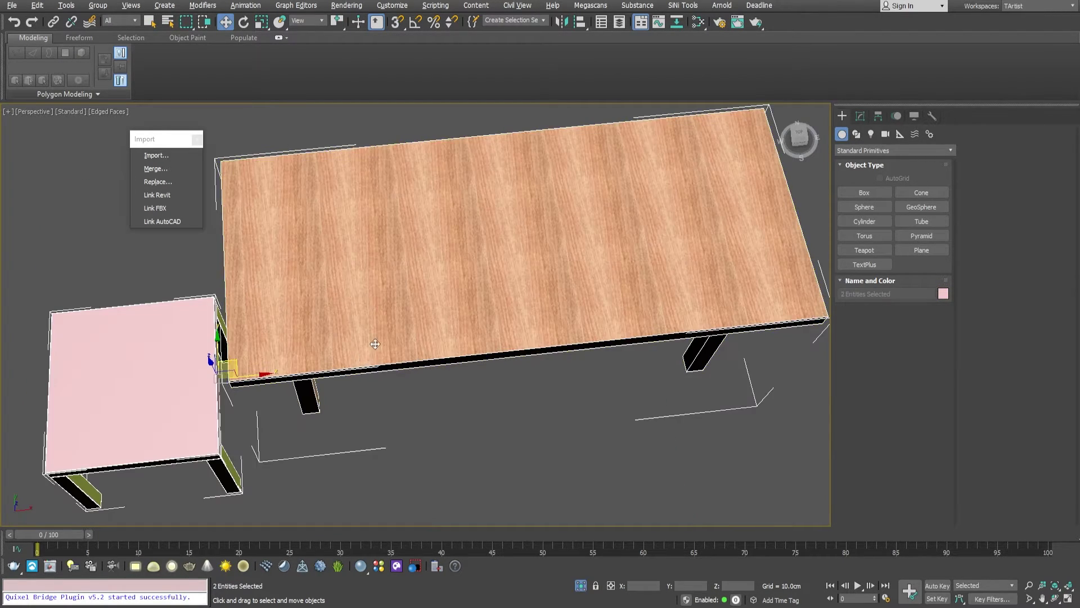
Step: Examine the two isolated tables from the front to compare their heights
middle_click_drag(364, 359, 362, 290, "alt")
left_click(257, 333)
left_click(363, 295)
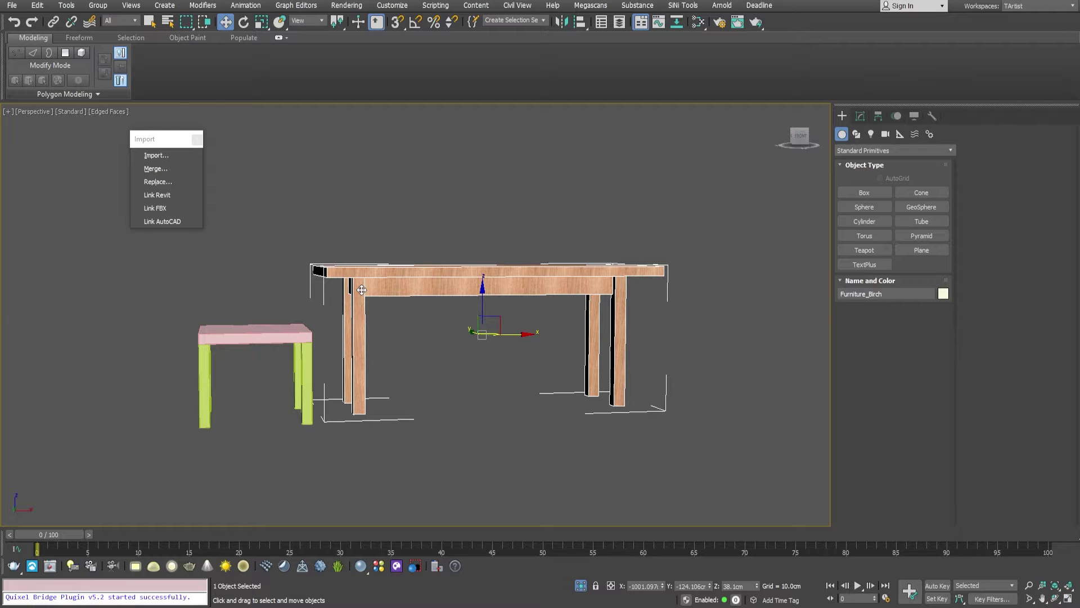
key("f")
key("z")
scroll(410, 309, "down", 3)
scroll(423, 319, "up", 2)
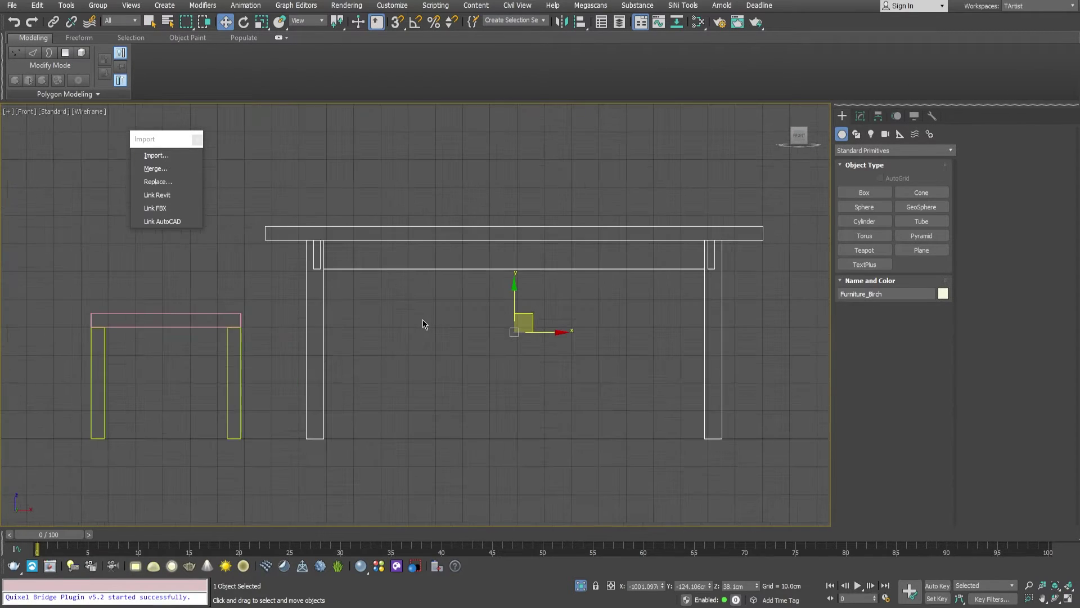
middle_click_drag(423, 320, 417, 332)
Step: Set the display units to US Standard, Feet w/Decimal Inches, leaving the system unit setup as it is
left_click(417, 332)
left_click(401, 7)
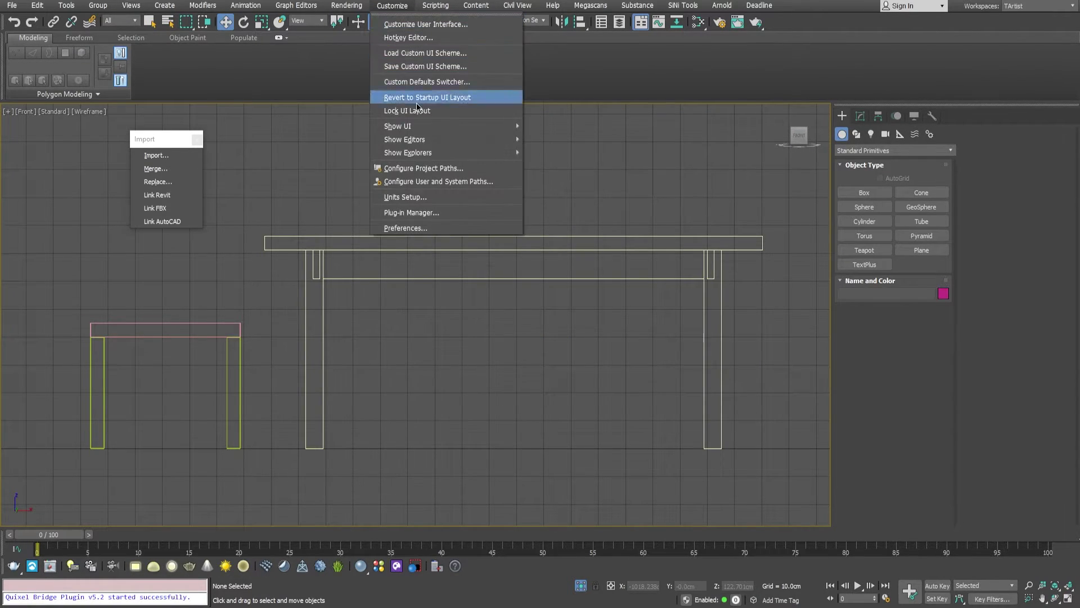
left_click(428, 197)
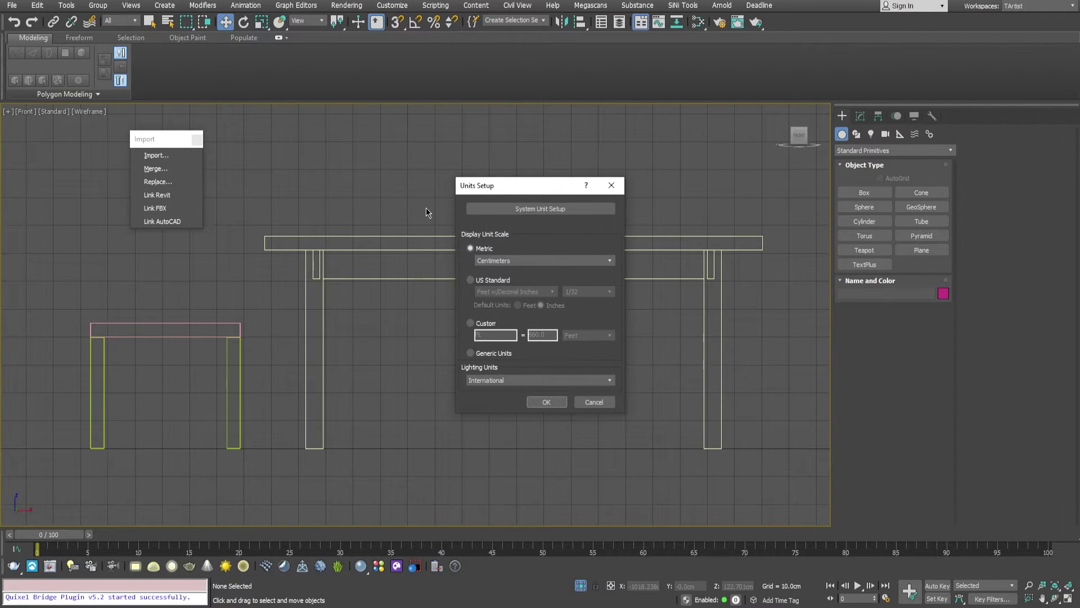
left_click(541, 208)
left_click(588, 356)
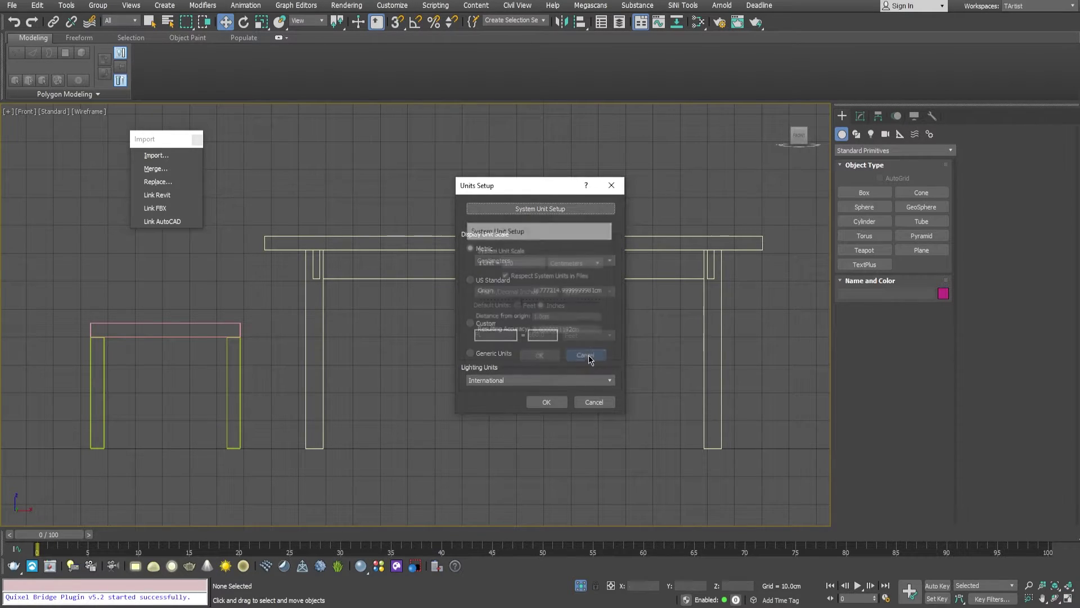
left_click(478, 282)
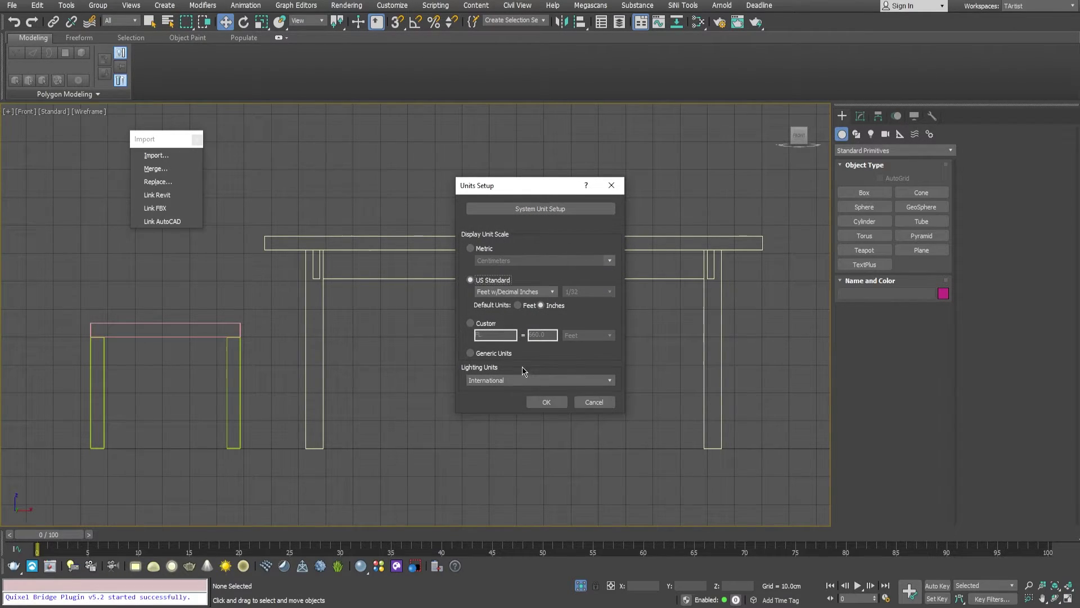
left_click(547, 401)
Step: Measure the heights of the wooden table and the pink table by sizing temporary boxes beside them, discarding each box
middle_click_drag(349, 320, 391, 316)
right_click(391, 316, "ctrl")
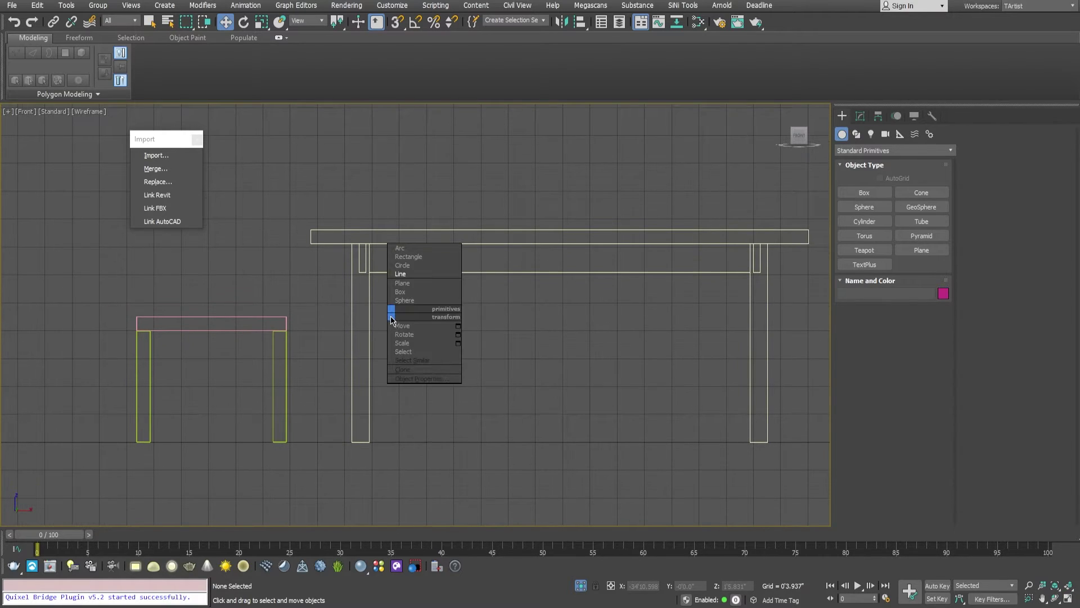
left_click(411, 295)
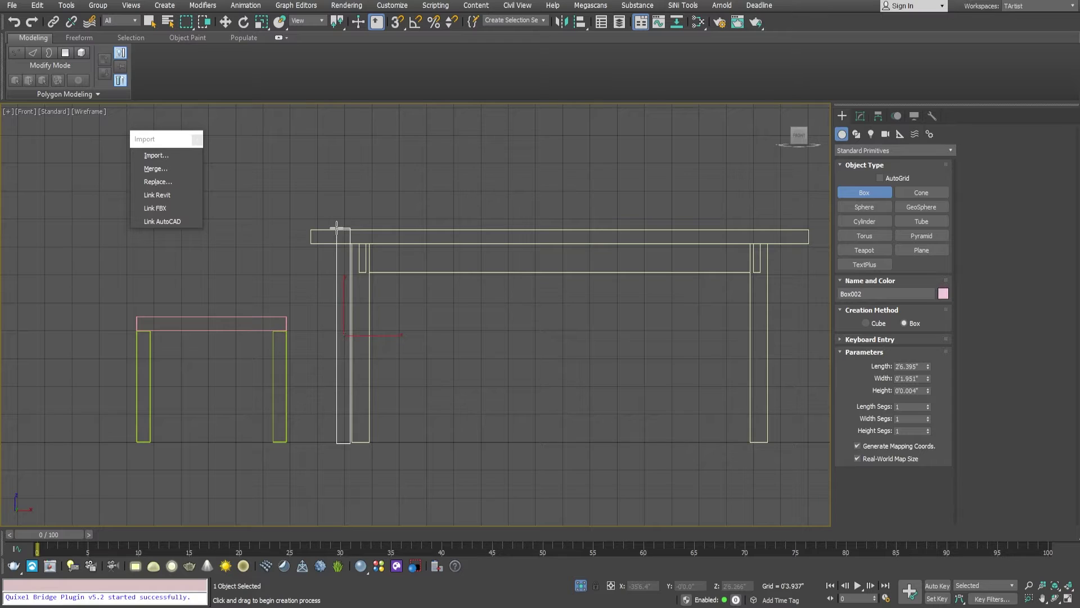
right_click(326, 311)
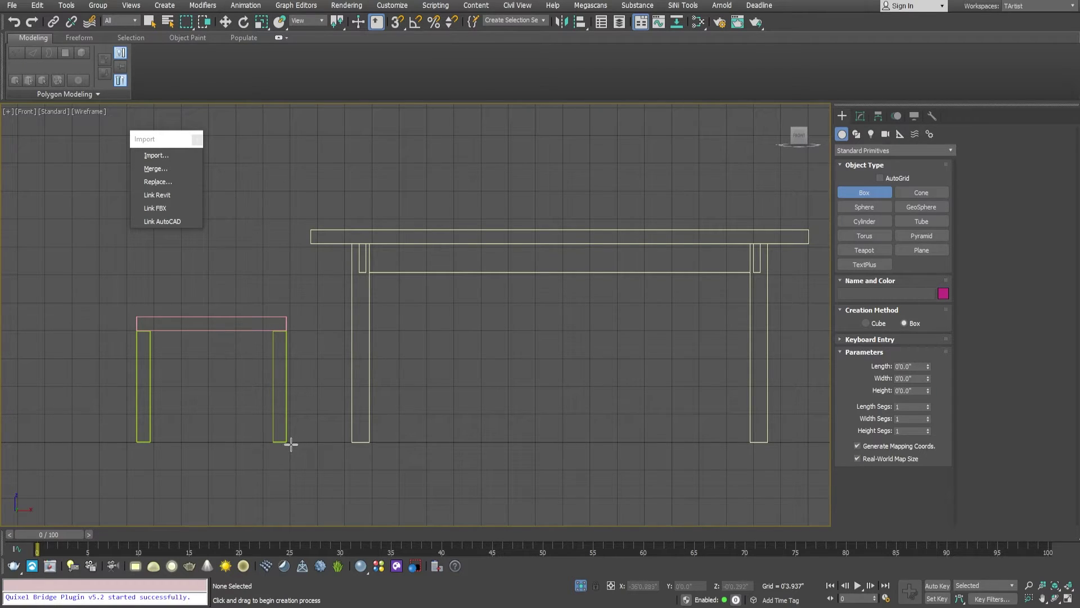
left_click_drag(291, 444, 286, 433)
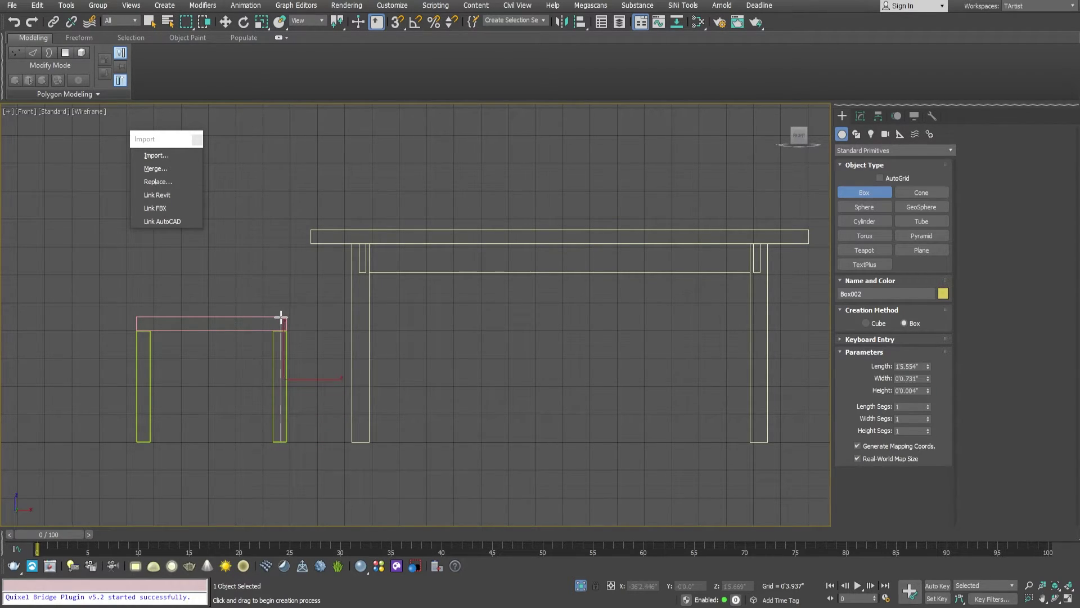
right_click(316, 320)
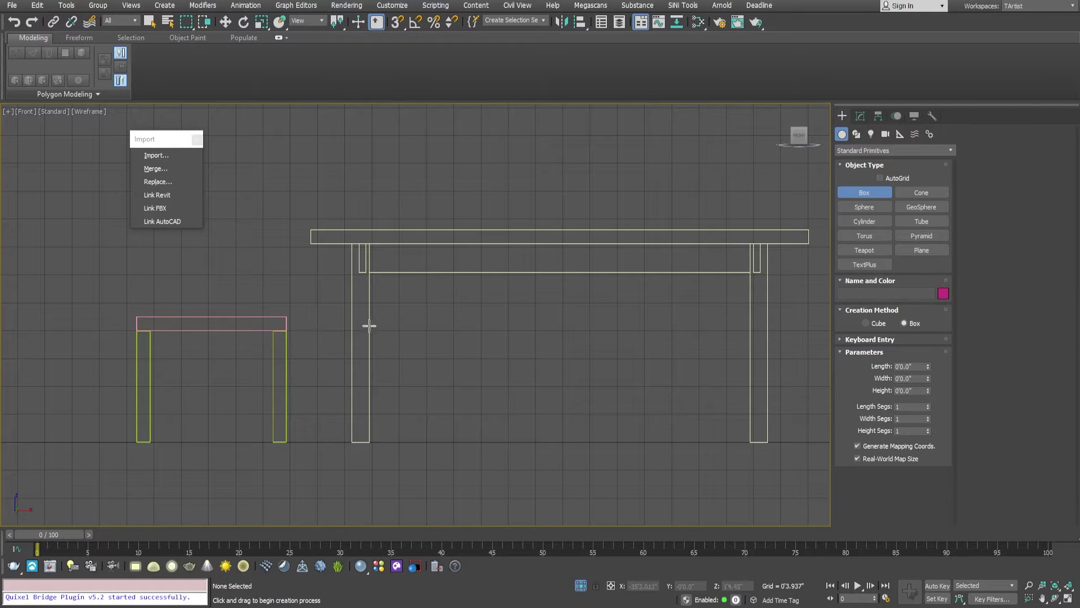
Step: Move the pink table group along the X axis to the middle of the wooden table
scroll(371, 319, "down", 5)
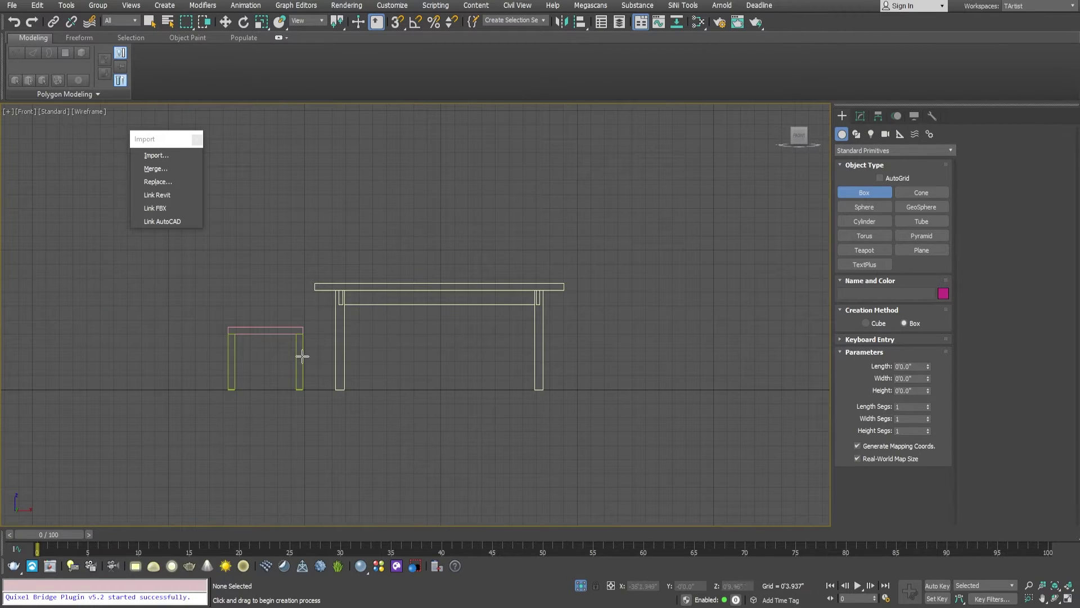
scroll(280, 367, "up", 3)
key("w")
left_click(302, 367)
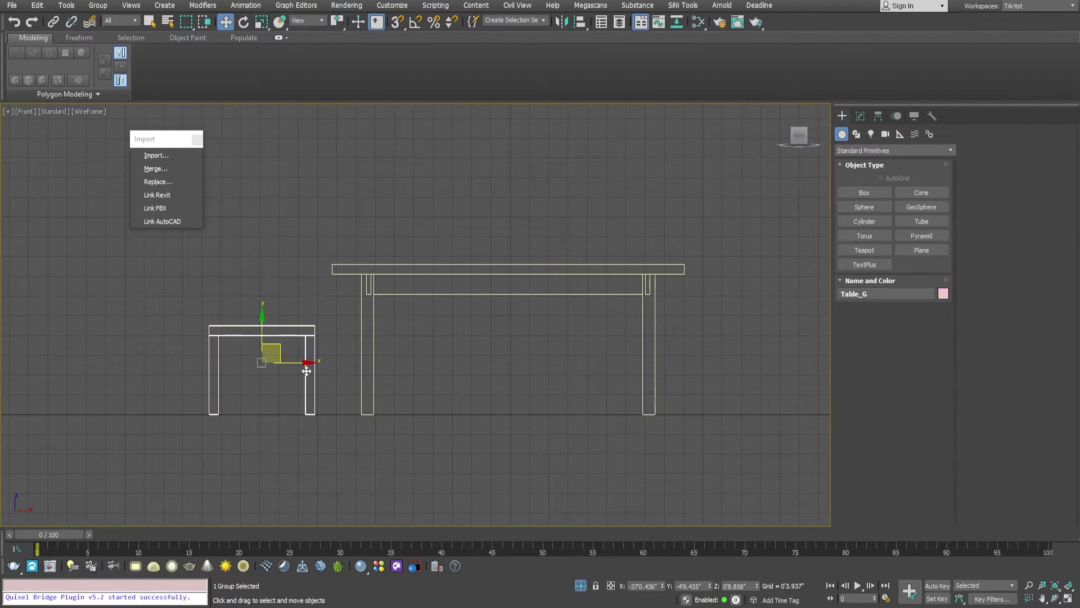
scroll(286, 355, "up", 3)
scroll(330, 221, "down", 3)
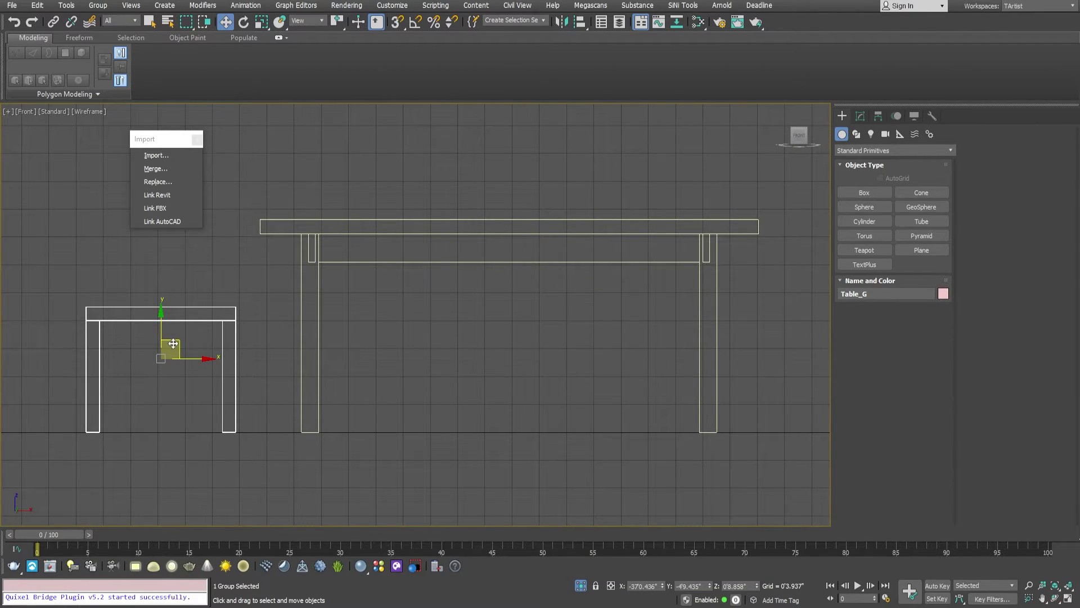
left_click_drag(177, 343, 494, 293)
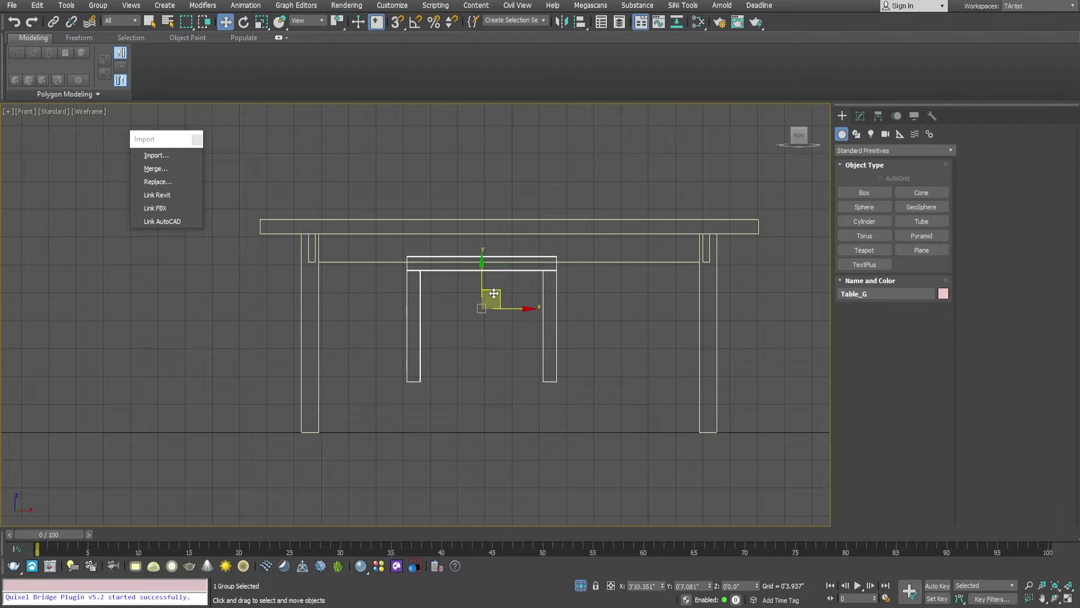
key("ctrl+z")
left_click_drag(196, 360, 509, 291)
key("ctrl+z")
Step: Enable pivot-only adjustment for the pink table group and center the pivot to the object
key("r")
left_click(914, 115)
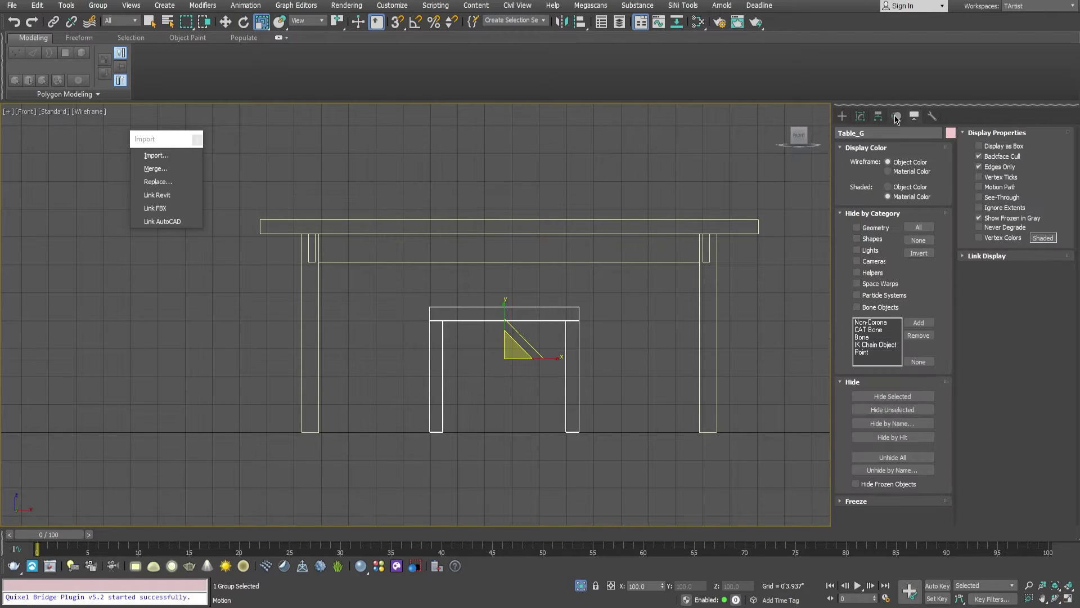
left_click(879, 115)
left_click(893, 195)
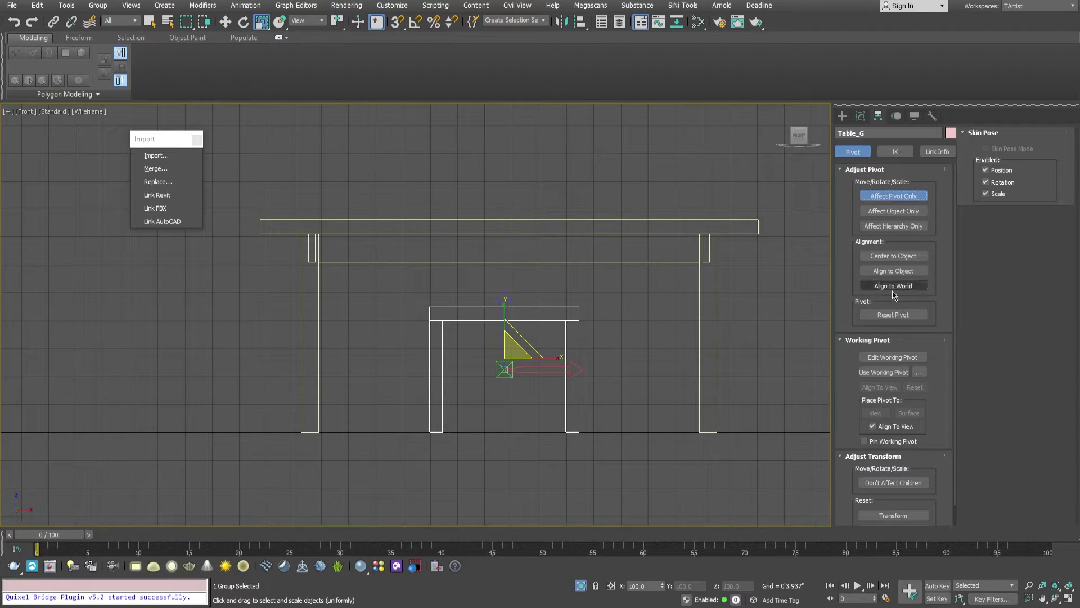
left_click(888, 256)
key("w")
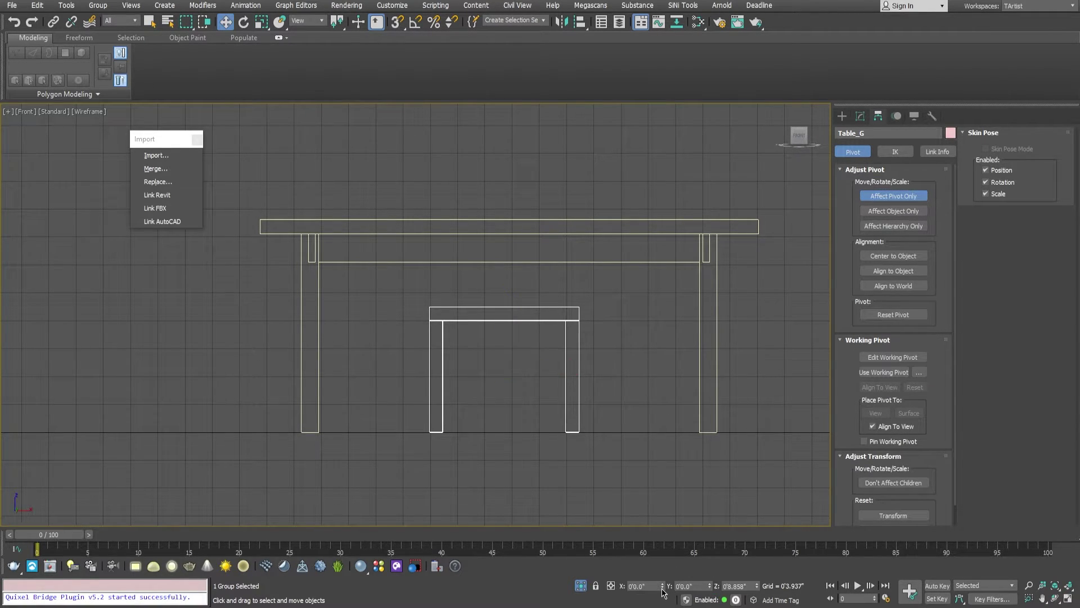
Step: Reset the pink table's pivot Z position to 0 and undo the unwanted pivot shift along Y
scroll(470, 387, "down", 3)
key("p")
scroll(469, 374, "down", 5)
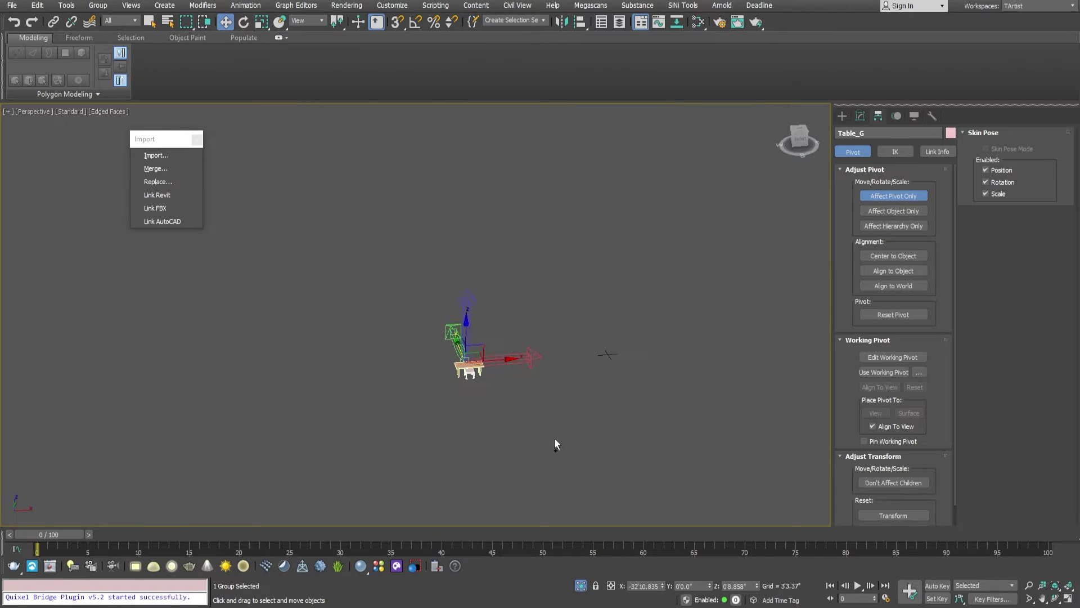
key("z")
middle_click_drag(555, 445, 567, 423, "alt")
right_click(757, 585)
middle_click_drag(473, 408, 543, 436, "alt")
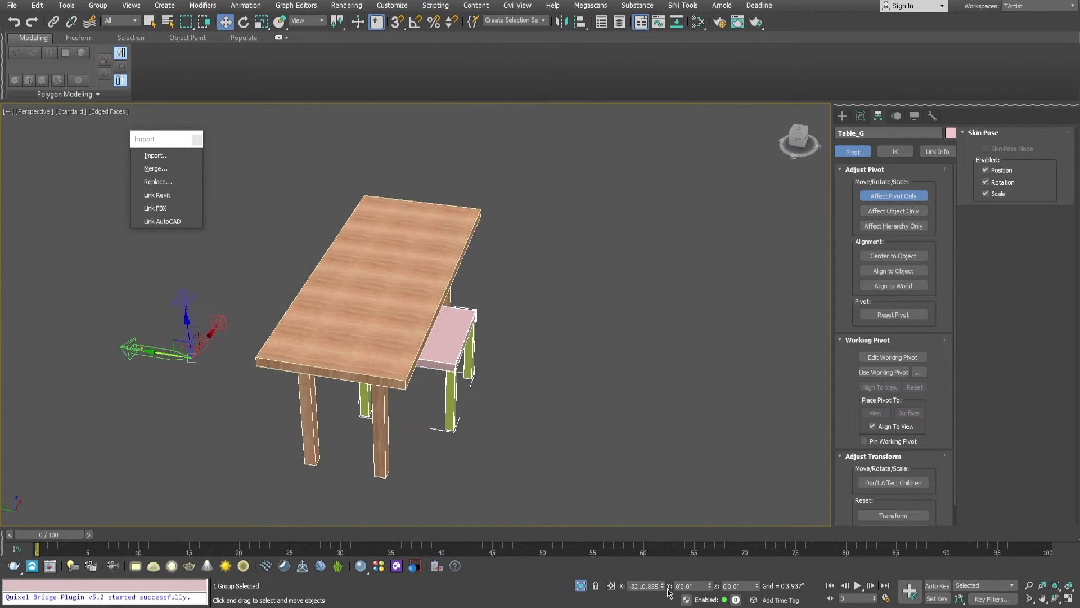
middle_click_drag(630, 394, 576, 417, "alt")
scroll(576, 417, "down", 8)
key("ctrl+z")
key("ctrl+z")
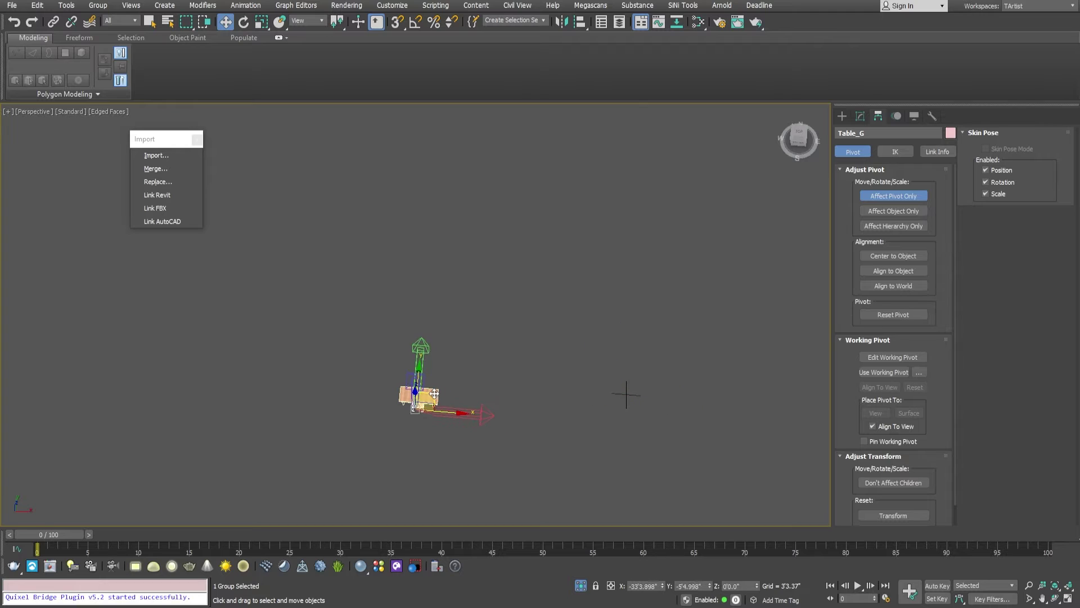
Step: Move the pivot in the XY plane to the middle of the pink table's base and finish pivot-only adjustment
scroll(489, 379, "up", 5)
middle_click_drag(355, 456, 472, 268, "alt")
scroll(346, 415, "up", 2)
middle_click_drag(406, 336, 340, 360, "alt")
scroll(396, 353, "up", 2)
scroll(388, 376, "up", 2)
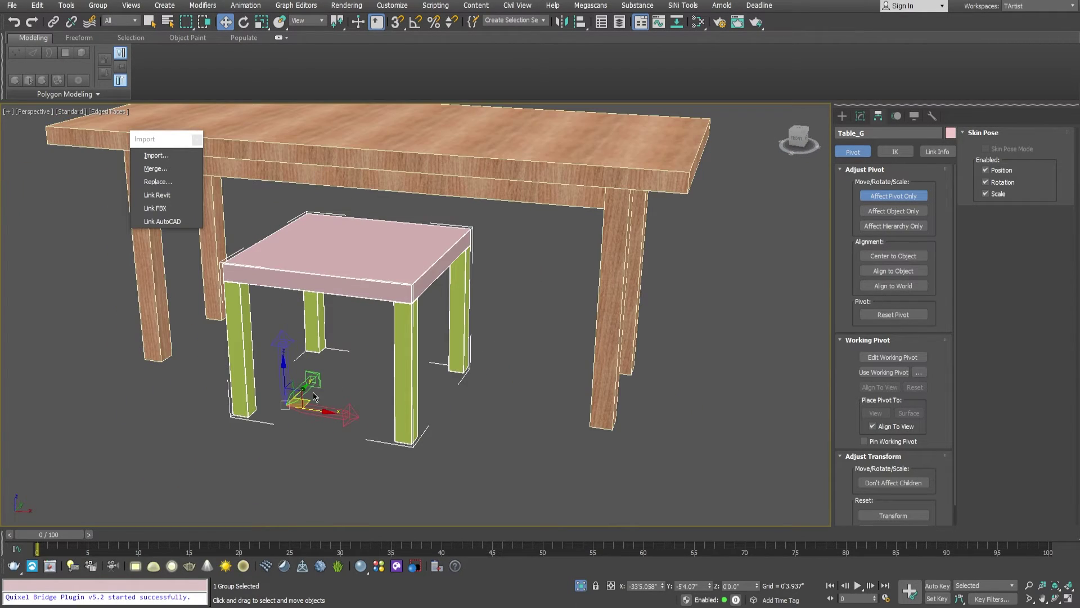
left_click_drag(306, 402, 369, 382)
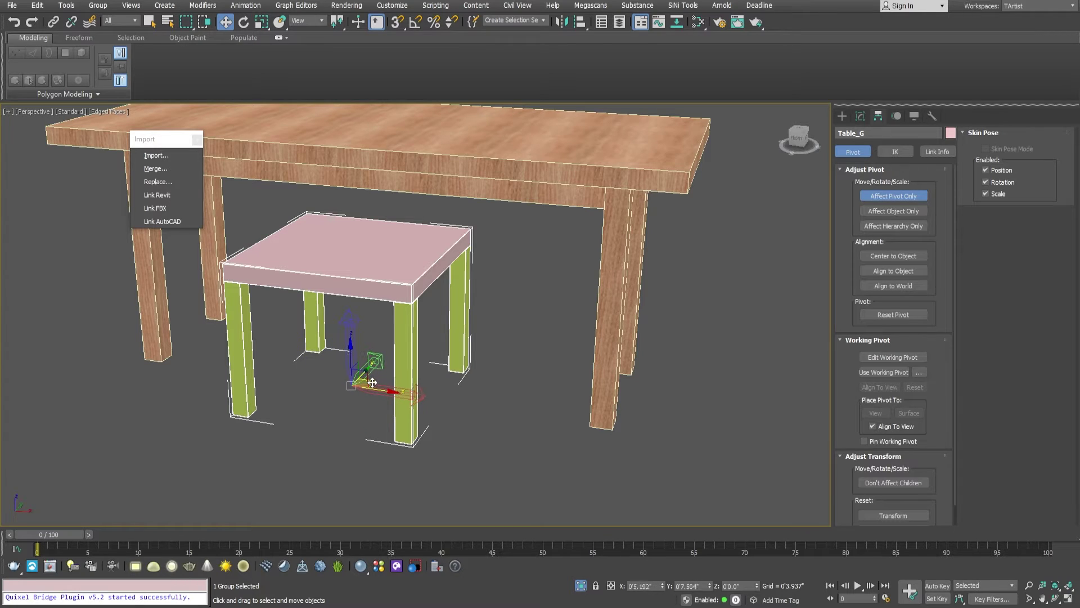
middle_click_drag(352, 396, 401, 338, "alt")
left_click(873, 195)
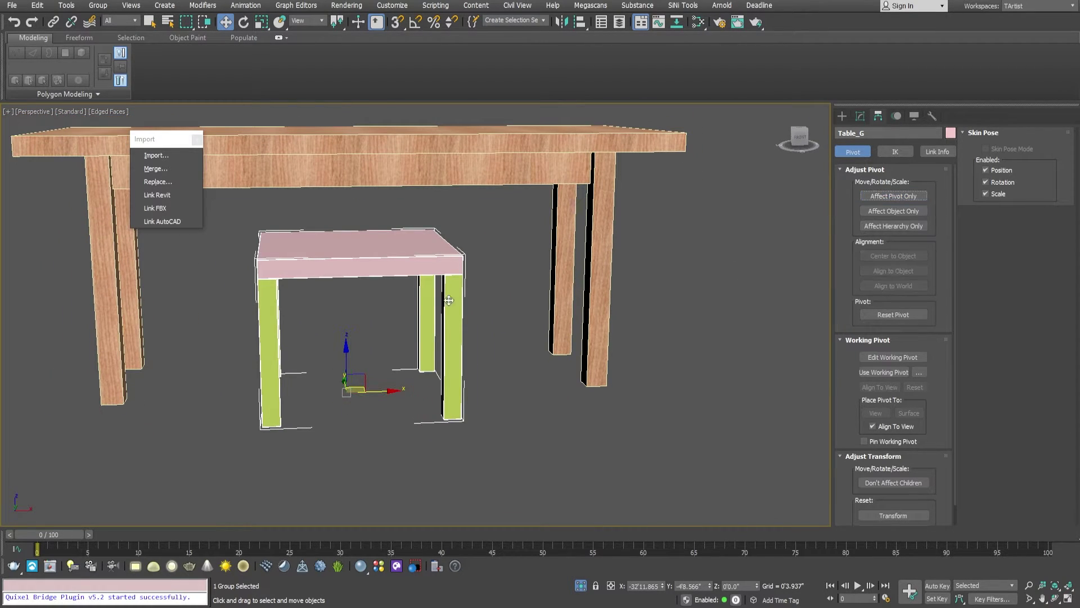
Step: Scale the pink table up uniformly from its base to match the wooden table's height
middle_click_drag(377, 293, 397, 310, "alt")
key("r")
middle_click_drag(394, 349, 515, 370, "alt")
left_click_drag(391, 416, 382, 375)
middle_click_drag(382, 375, 338, 315, "alt")
key("w")
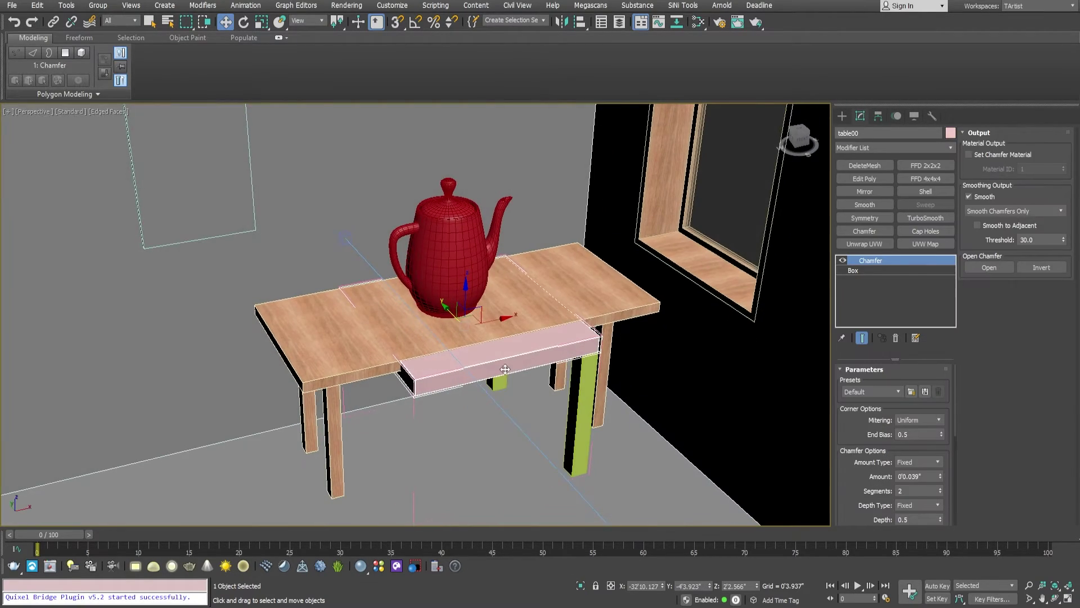
Step: Isolate the pink table, ungroup its parts and select the tabletop
middle_click_drag(505, 368, 577, 343, "alt")
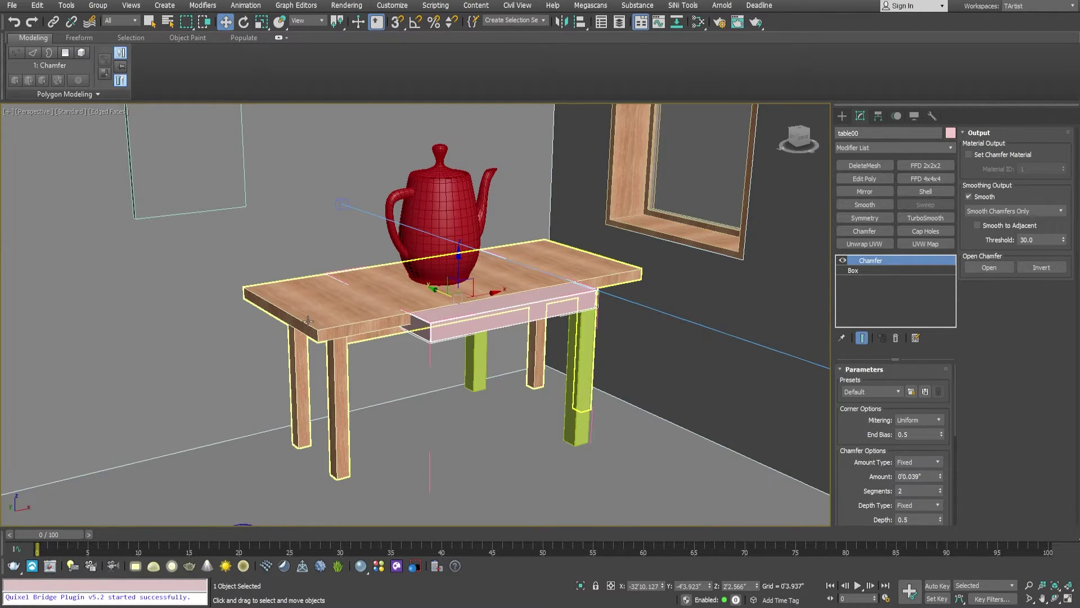
middle_click_drag(308, 320, 455, 331, "alt")
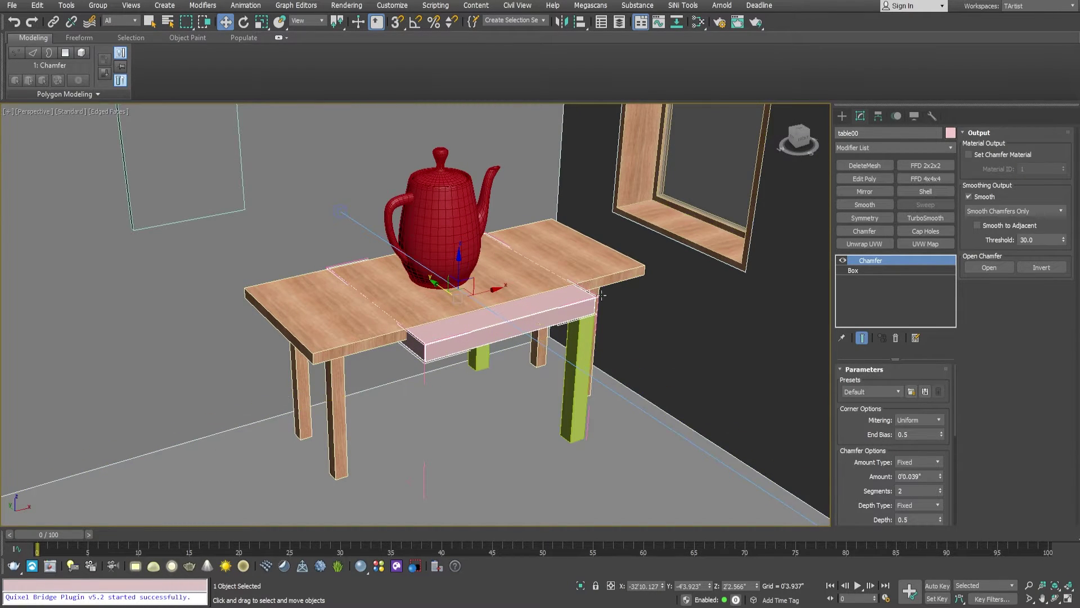
middle_click_drag(534, 349, 520, 347, "alt")
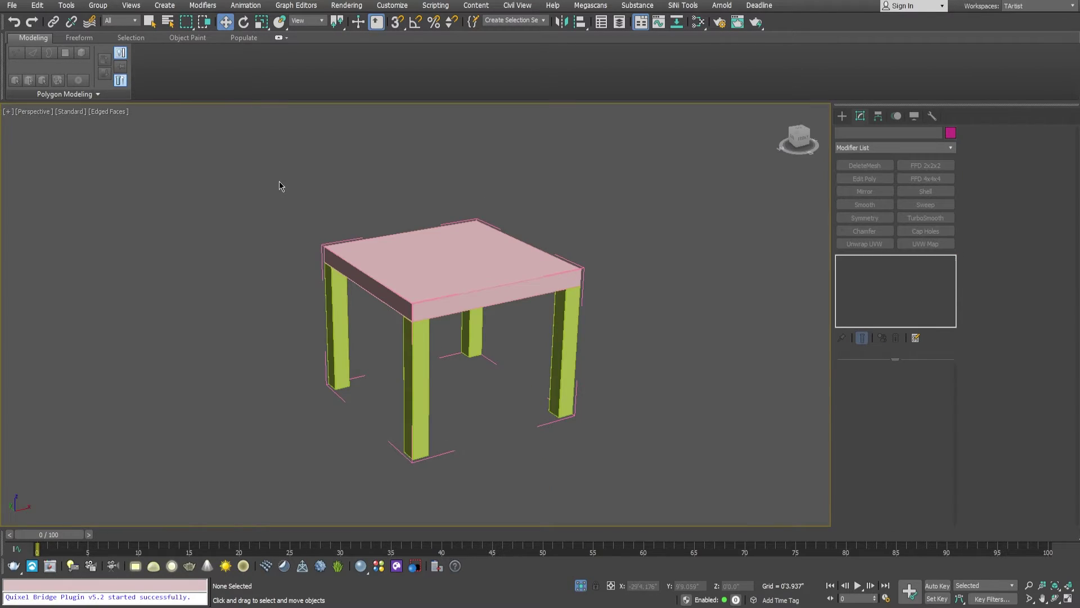
left_click(450, 258)
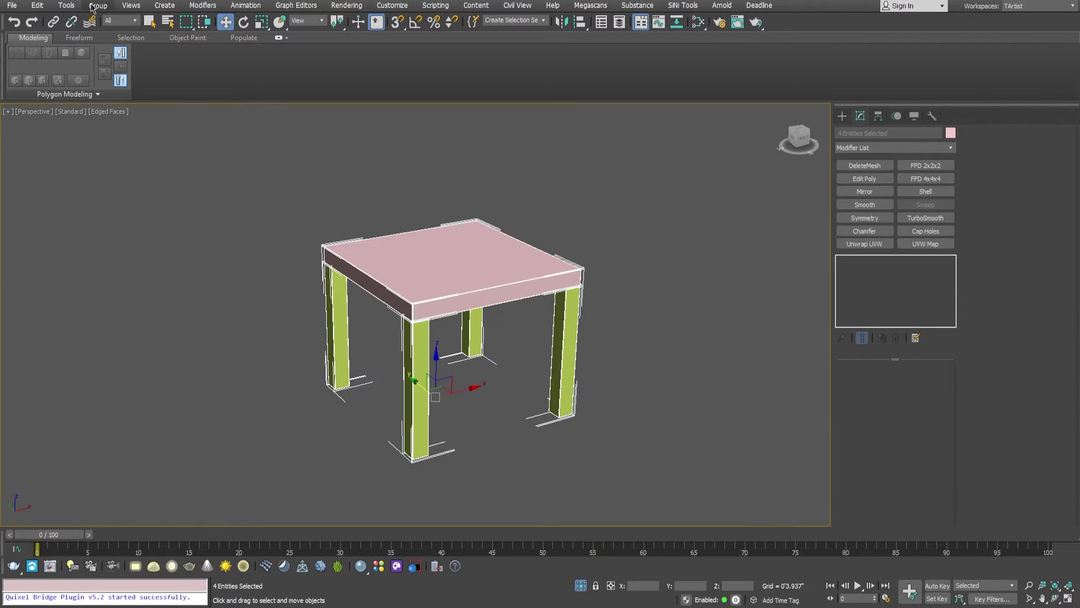
left_click(97, 6)
left_click(109, 37)
left_click(518, 242)
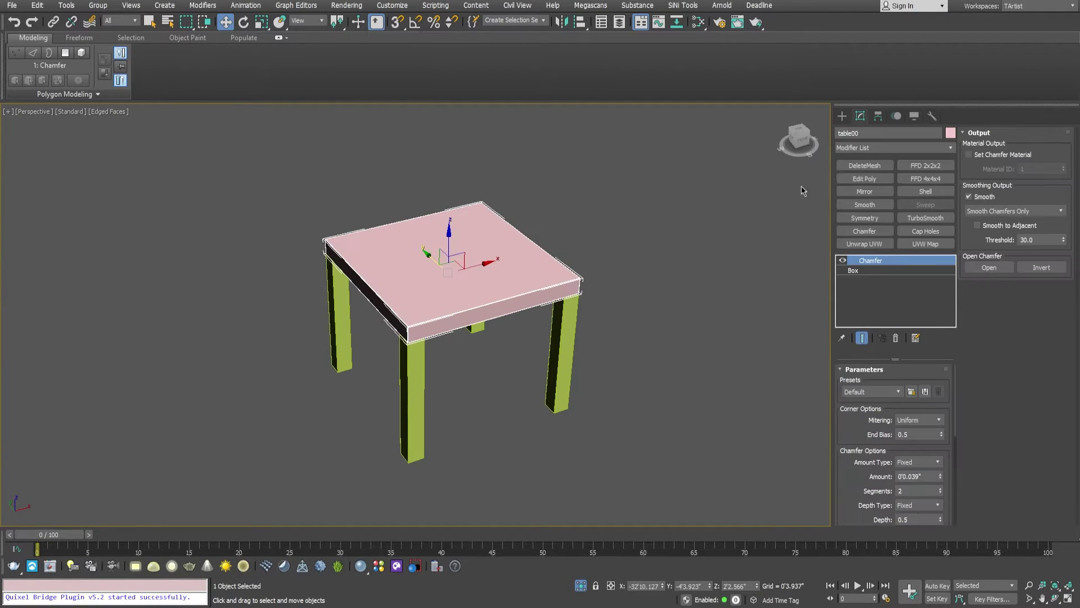
Step: Add an Edit Poly modifier to the tabletop, attach the legs, and edit its vertices with the whole scene shown
left_click(864, 178)
middle_click_drag(423, 338, 440, 267, "alt")
left_click(581, 586)
middle_click_drag(445, 337, 401, 163, "alt")
key("1")
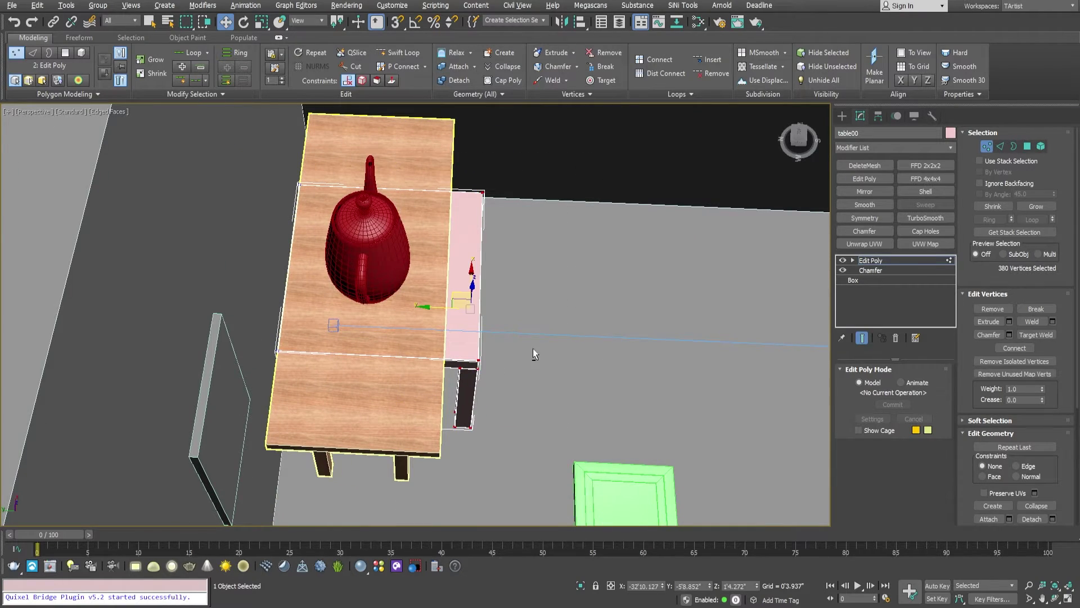
Step: Move the pink table's selected front vertices back in the Top view to line up with the wooden table's front edge
middle_click_drag(534, 353, 483, 310, "alt")
middle_click_drag(419, 295, 462, 313, "alt")
middle_click_drag(461, 313, 461, 367)
scroll(462, 337, "up", 5)
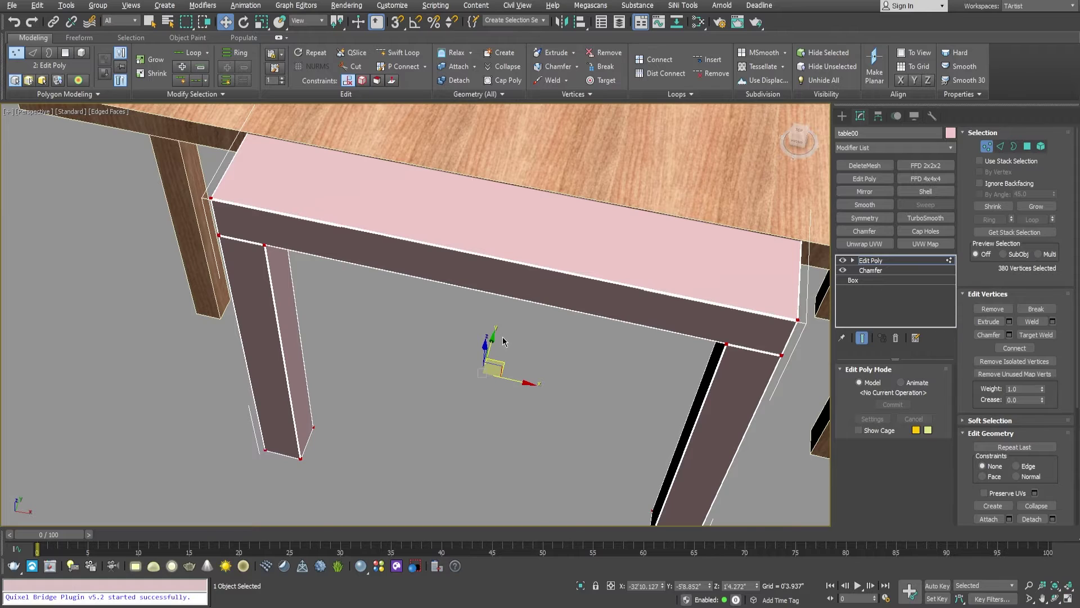
key("alt+w")
right_click(242, 212)
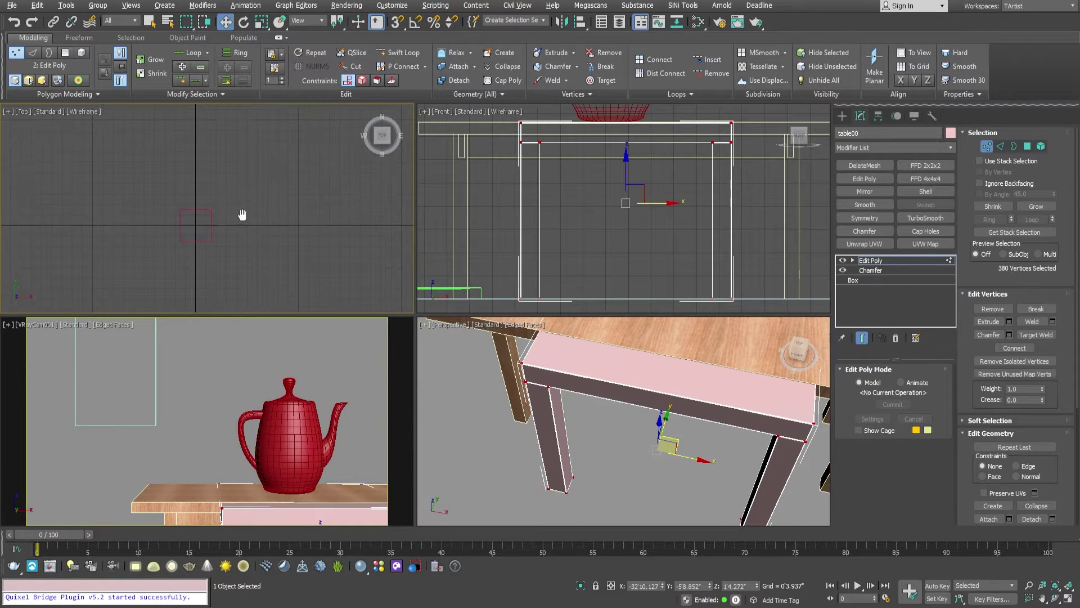
key("z")
scroll(229, 215, "down", 4)
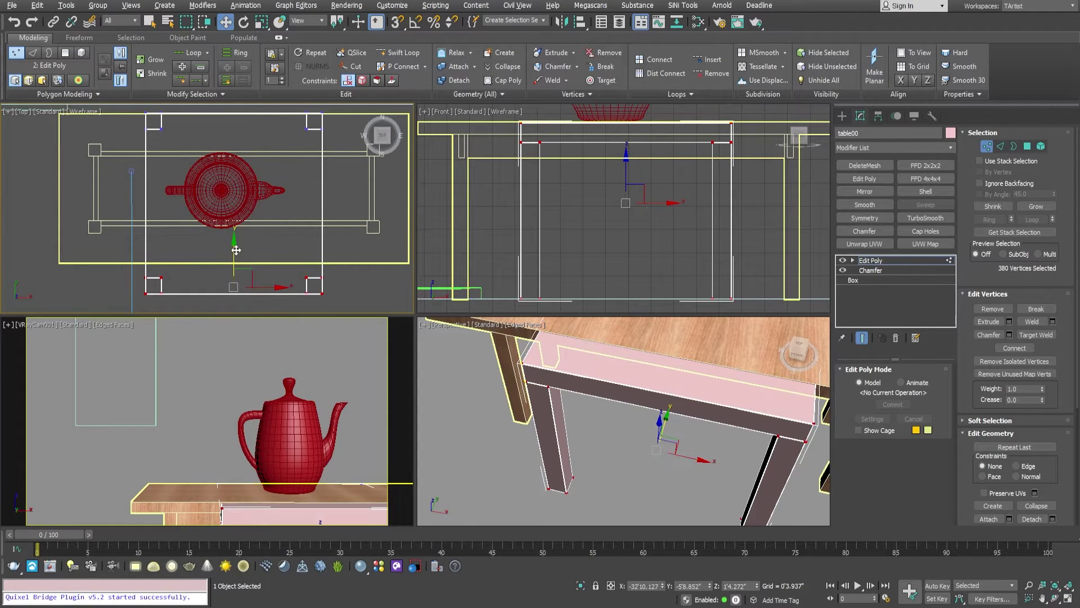
left_click_drag(236, 249, 239, 219)
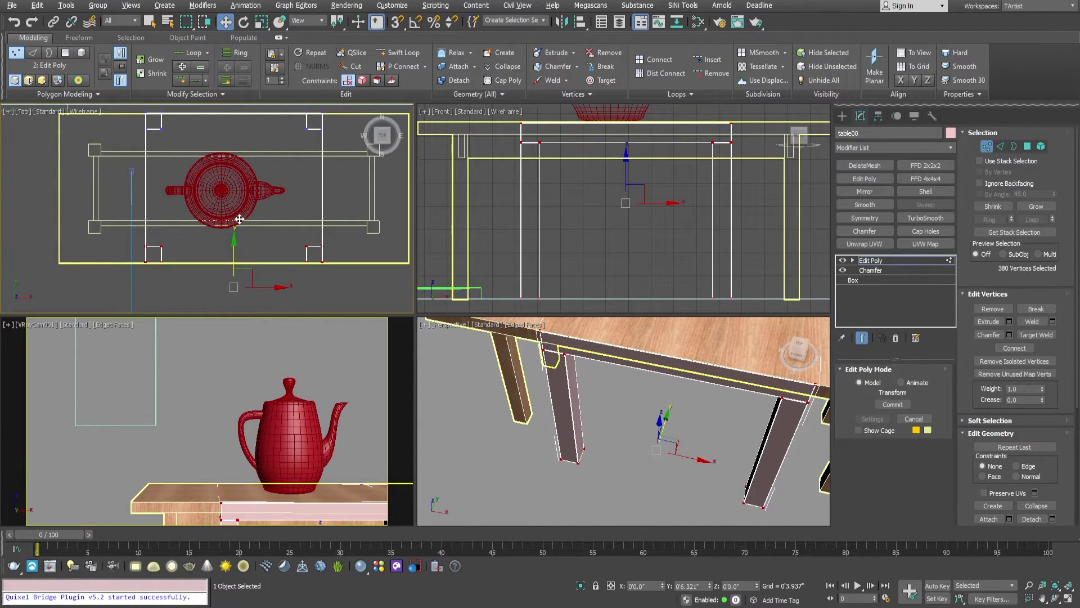
Step: Move the vertices of the pink table's two ends outward to match the wooden table's length
middle_click_drag(239, 219, 306, 250)
left_click_drag(256, 219, 173, 219)
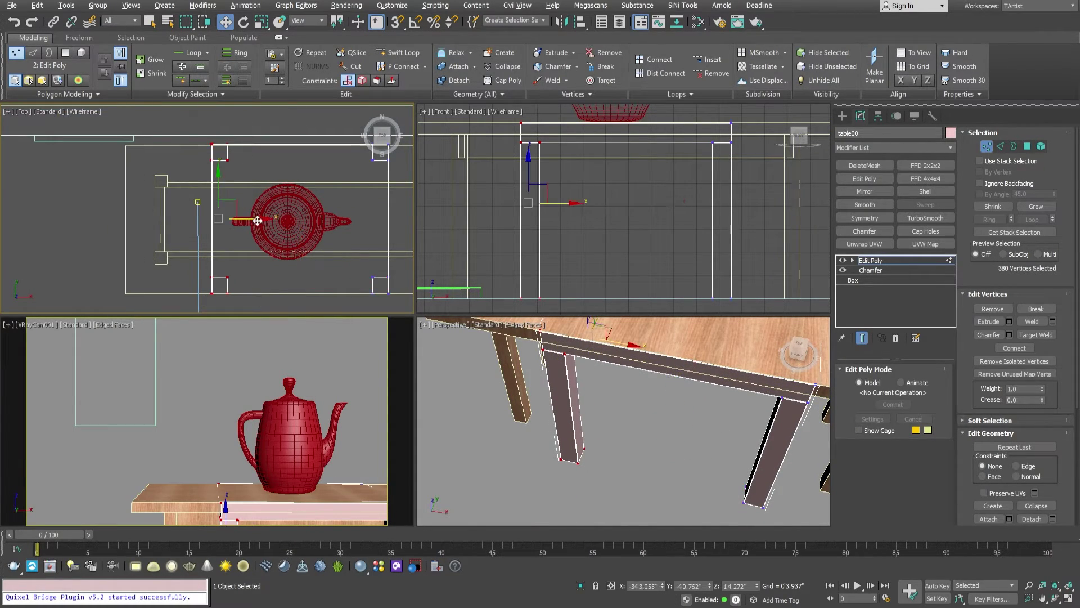
middle_click_drag(173, 219, 50, 215)
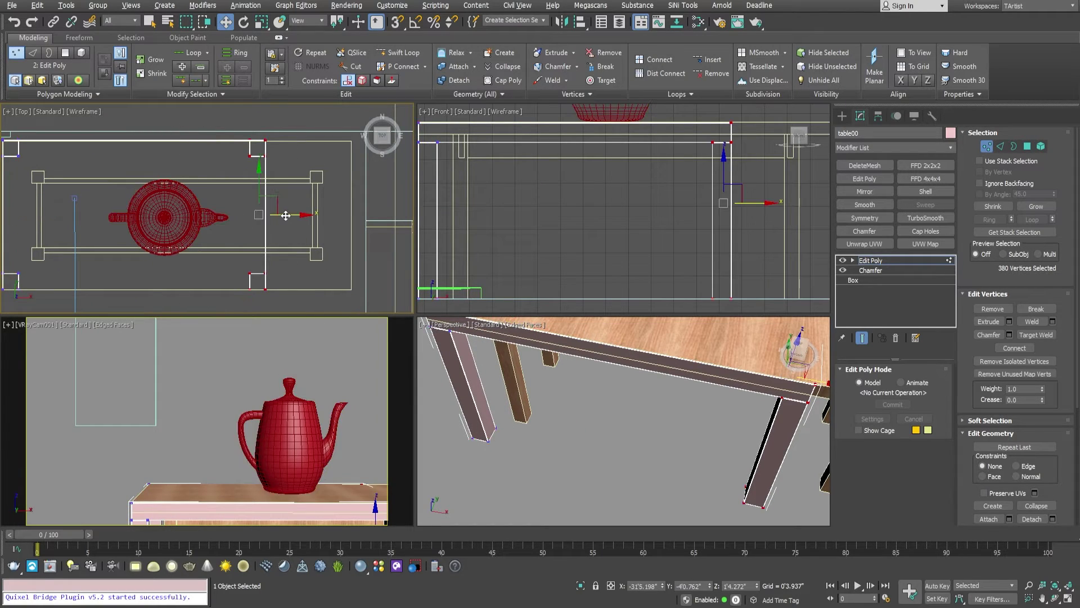
left_click_drag(286, 216, 369, 203)
scroll(254, 214, "down", 2)
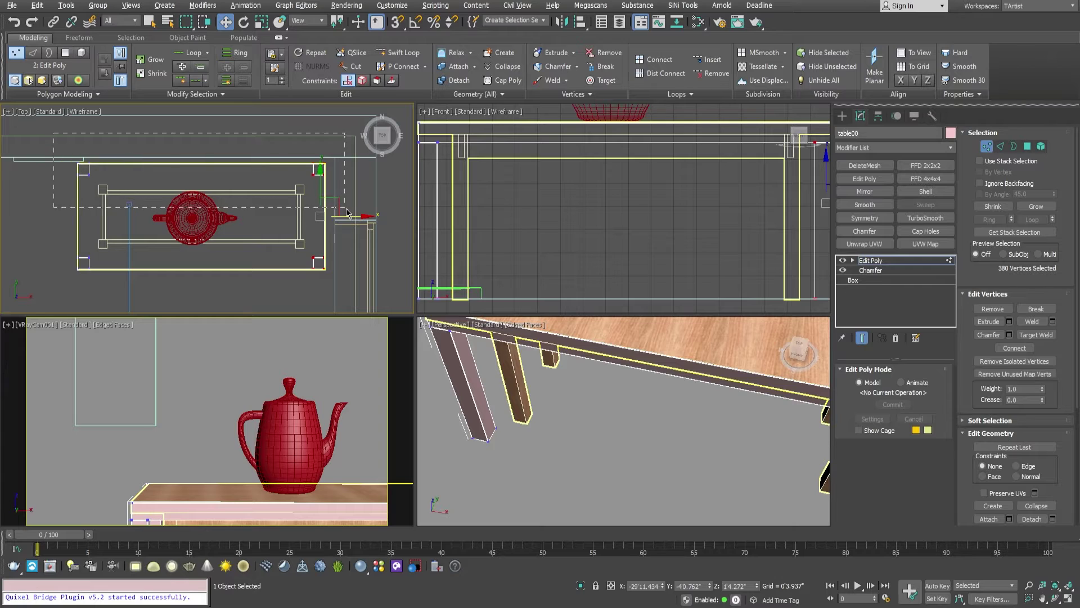
Step: Select the pink table's back vertices and move them to line up with the wooden table's back edge
scroll(129, 140, "up", 2)
left_click_drag(22, 160, 413, 196)
left_click_drag(232, 141, 230, 143)
mouse_move(619, 394)
middle_mouse_down("alt")
mouse_move(644, 414)
mouse_move(619, 389)
middle_mouse_up("alt")
scroll(619, 386, "up", 3)
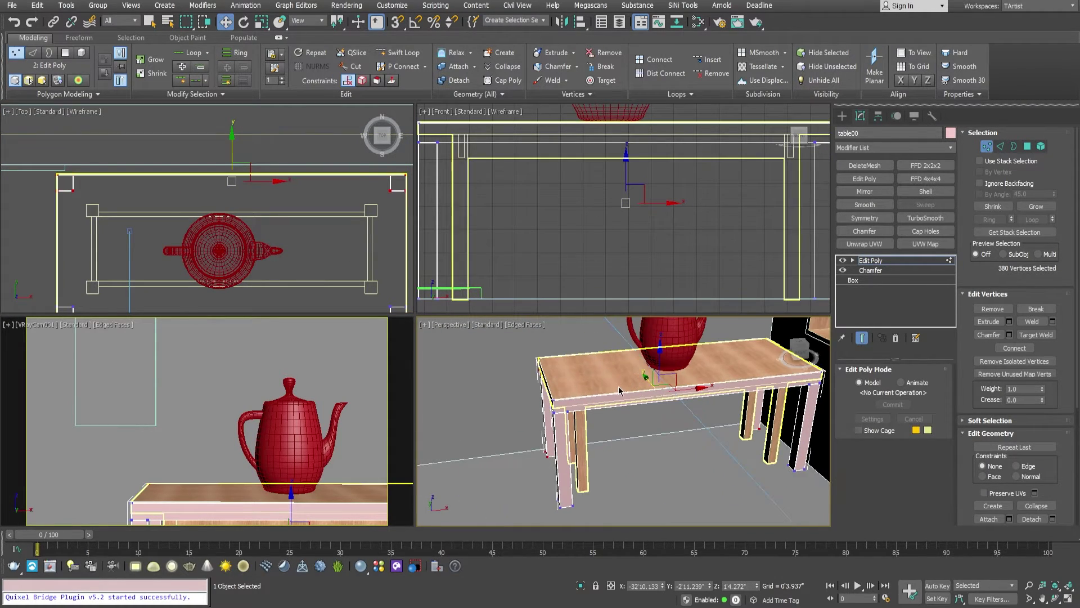
Step: Finish vertex editing, delete the old wooden table and select the pink table
key("1")
left_click(596, 378)
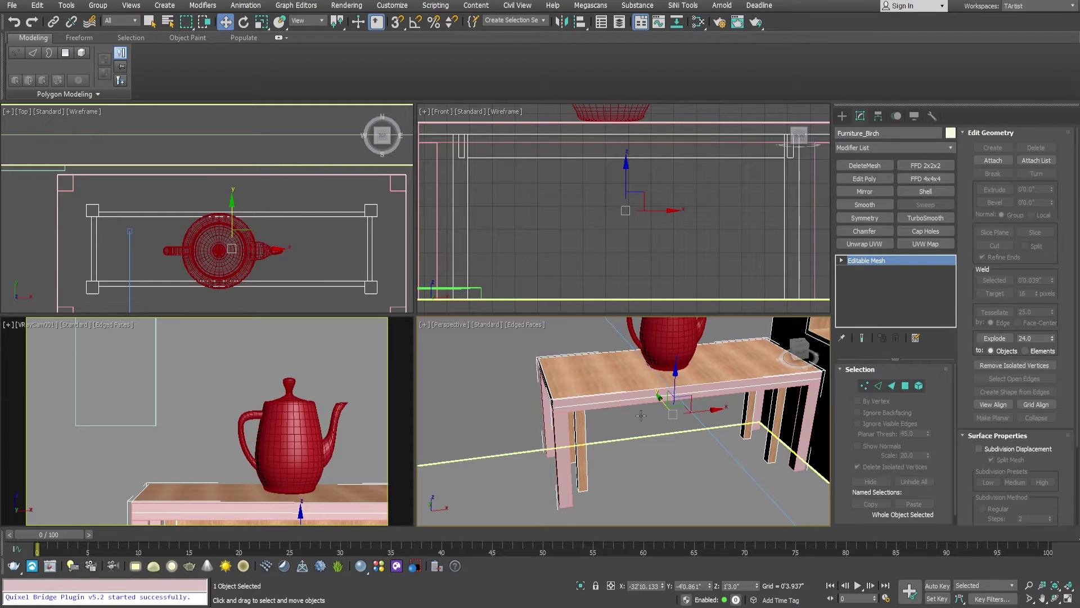
key("ctrl+d")
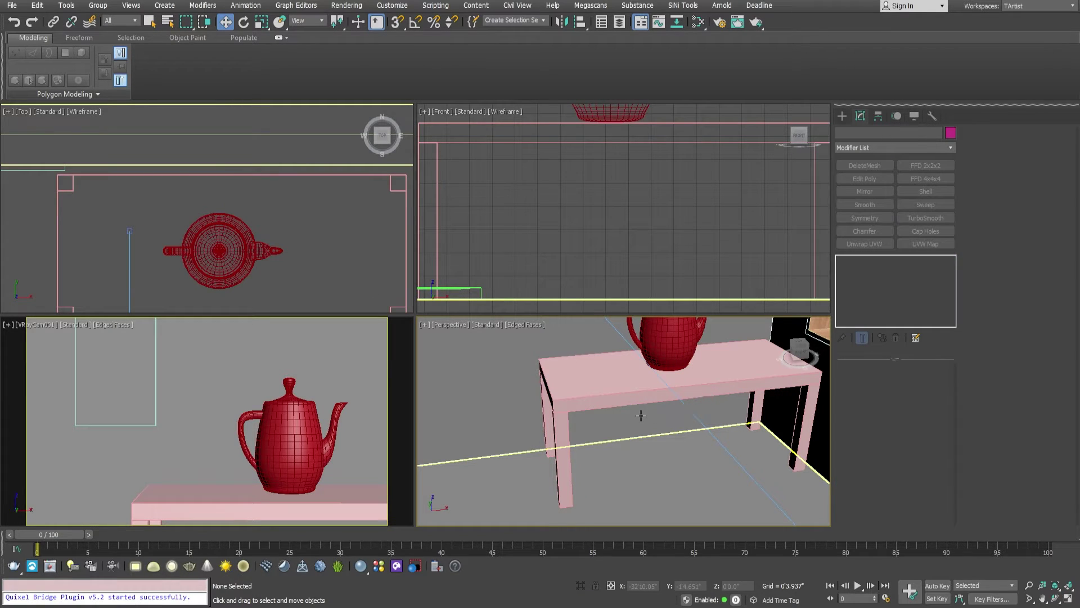
left_click(581, 397)
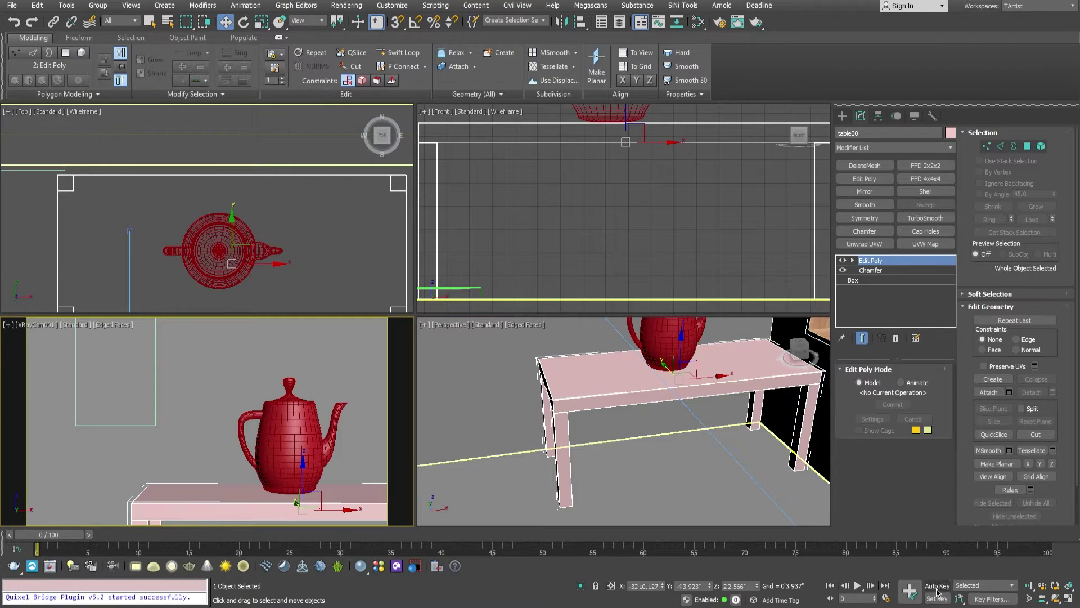
Step: Unlock the Action Safe and Title Safe reductions in the viewport's safe frame settings, and set Action Safe to 66.6 horizontal and 0 vertical
right_click(1064, 583)
left_click(676, 436)
left_click(68, 324)
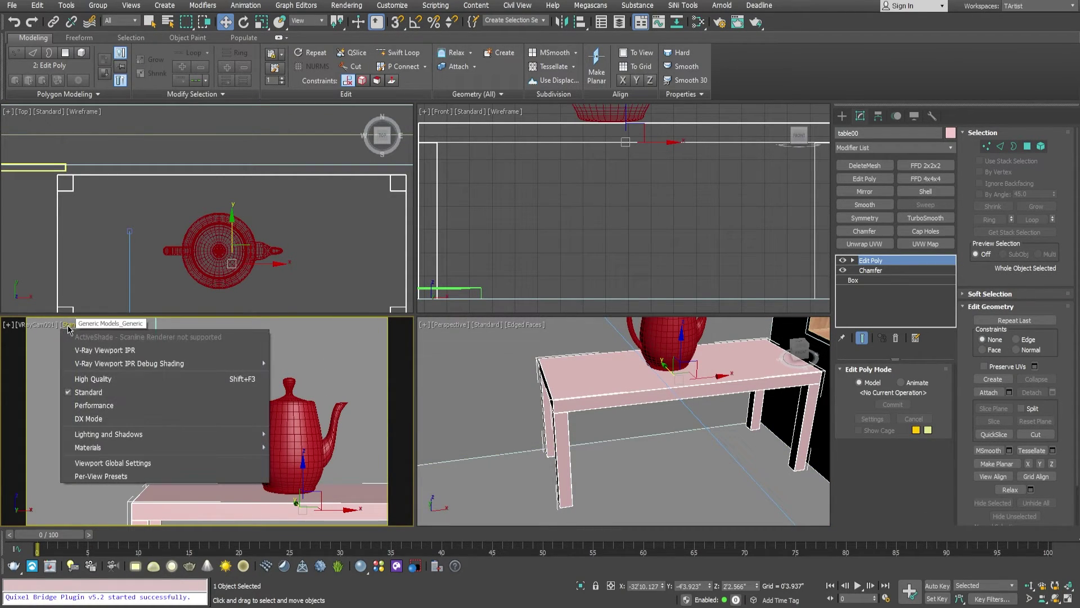
left_click(132, 463)
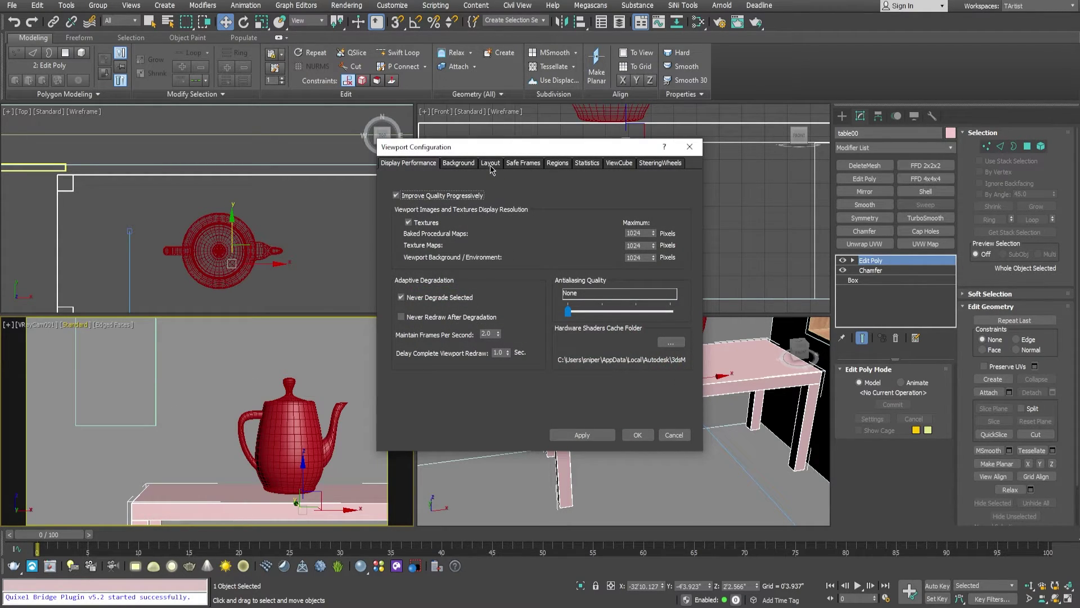
left_click(490, 164)
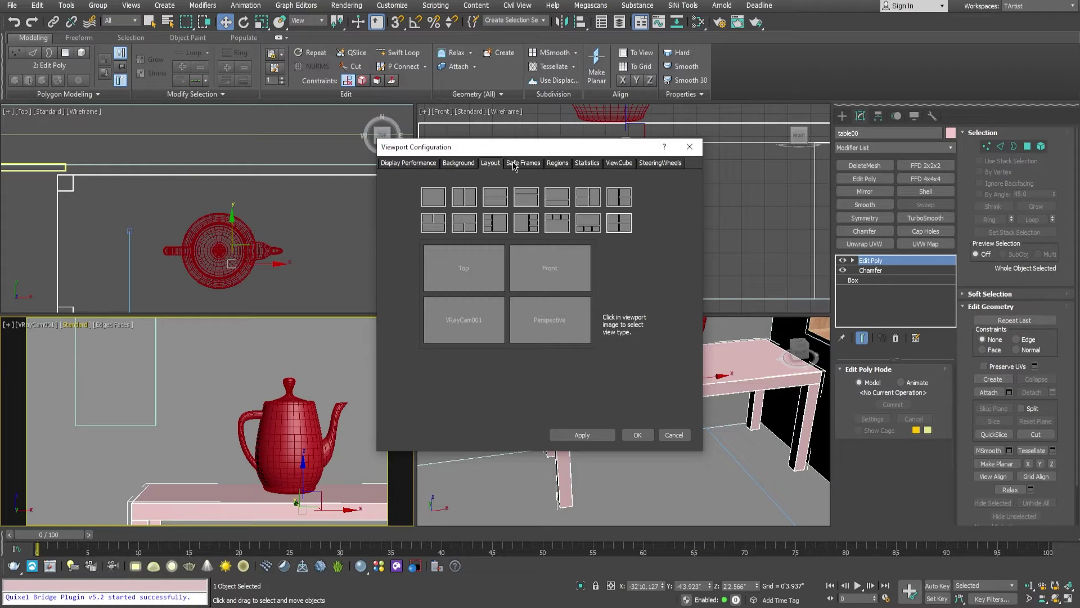
left_click(514, 164)
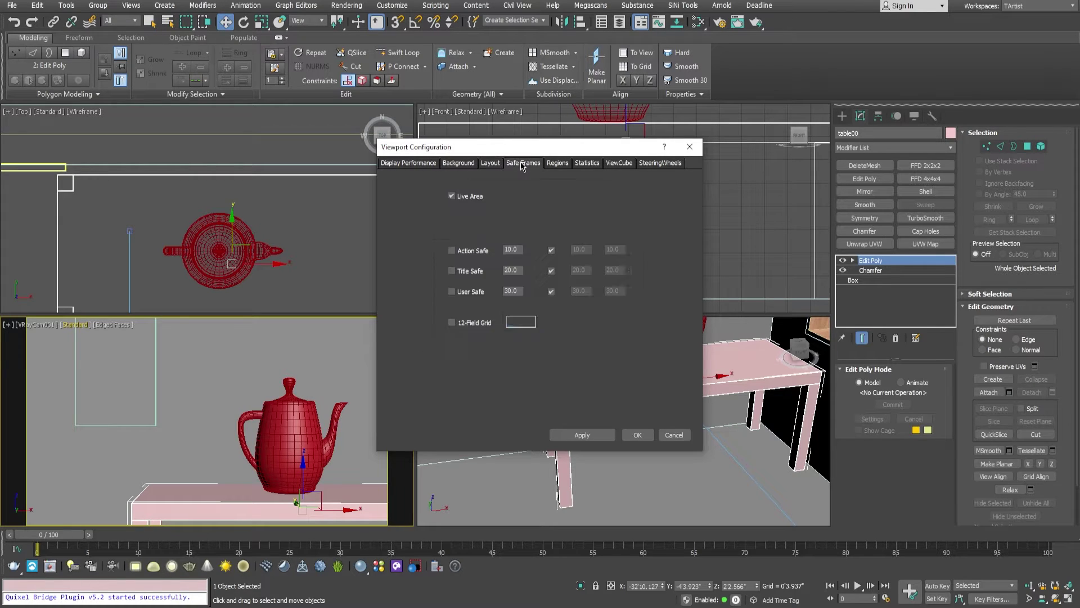
left_click(551, 250)
left_click(552, 271)
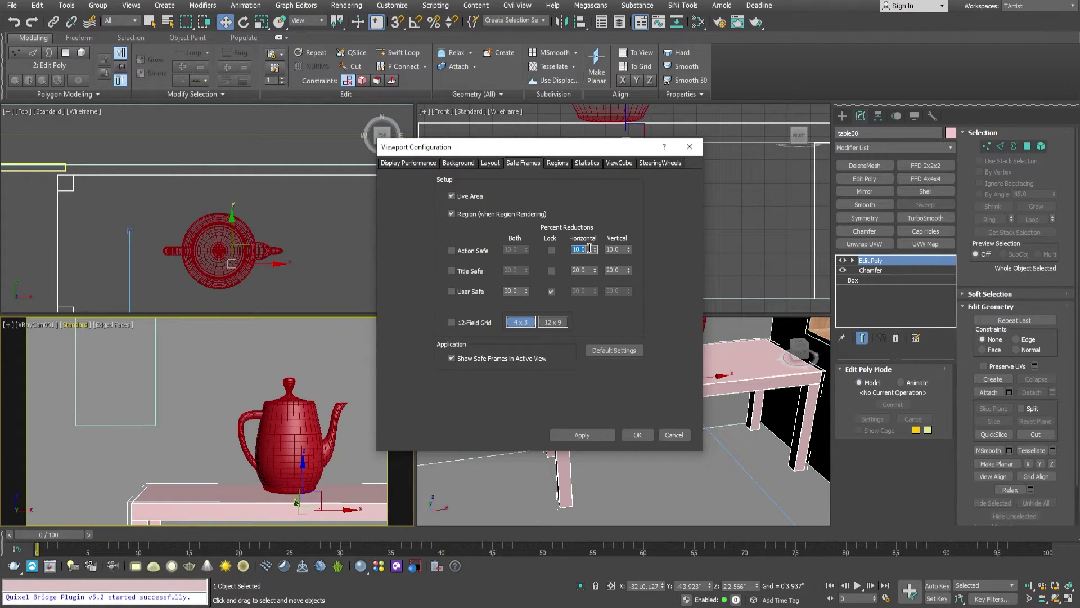
key("Tab")
type("0")
key("Tab")
Step: Set the Title Safe reductions, turn on the safe guides to divide the camera view into thirds, and check them in the enlarged view
double_click(580, 271)
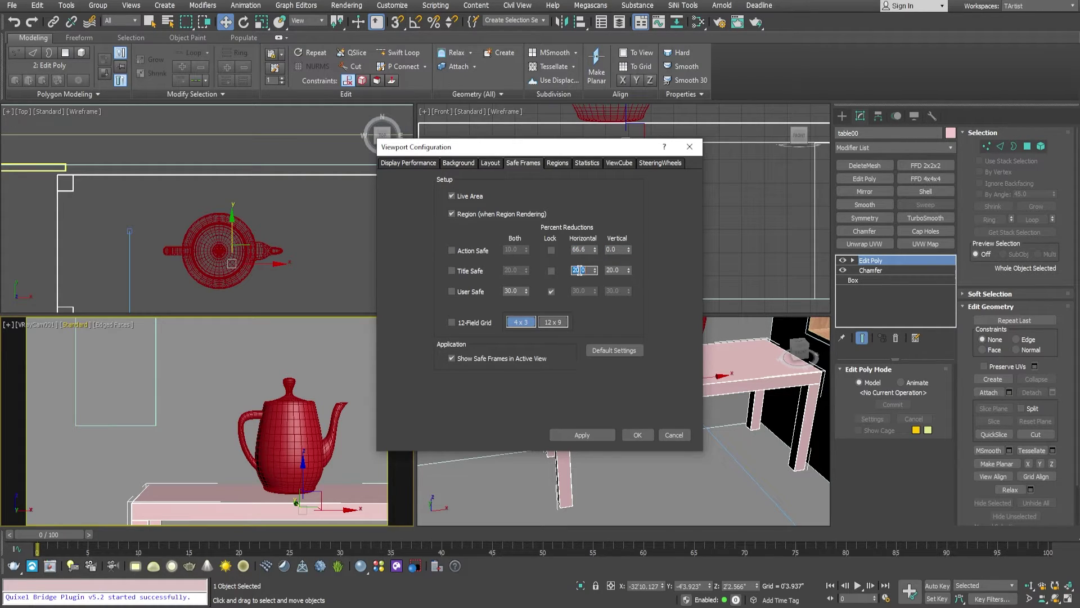
double_click(609, 269)
left_click(470, 251)
left_click(638, 436)
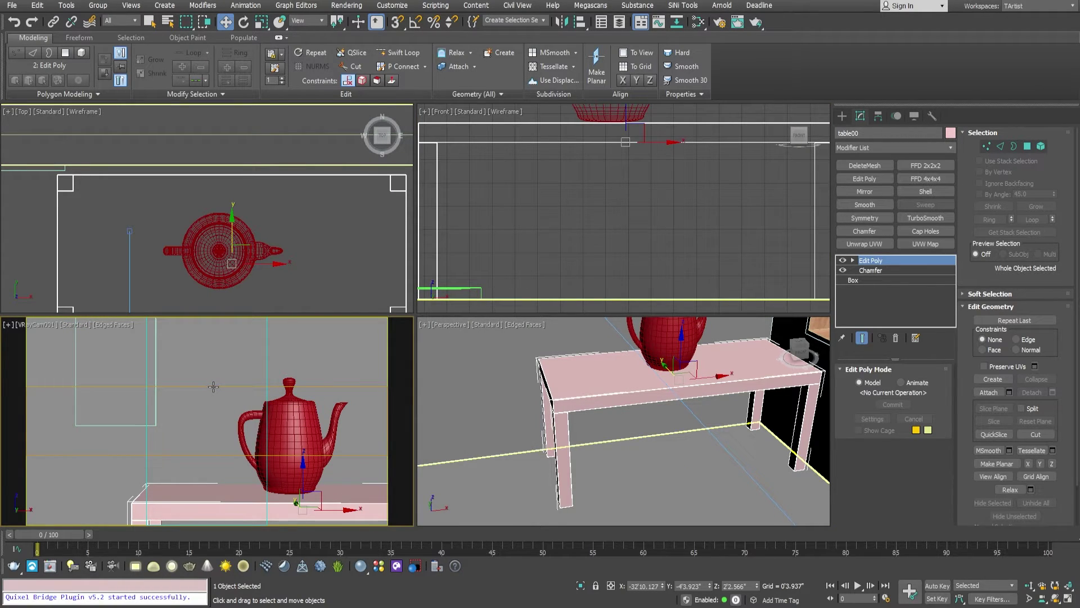
key("alt+w")
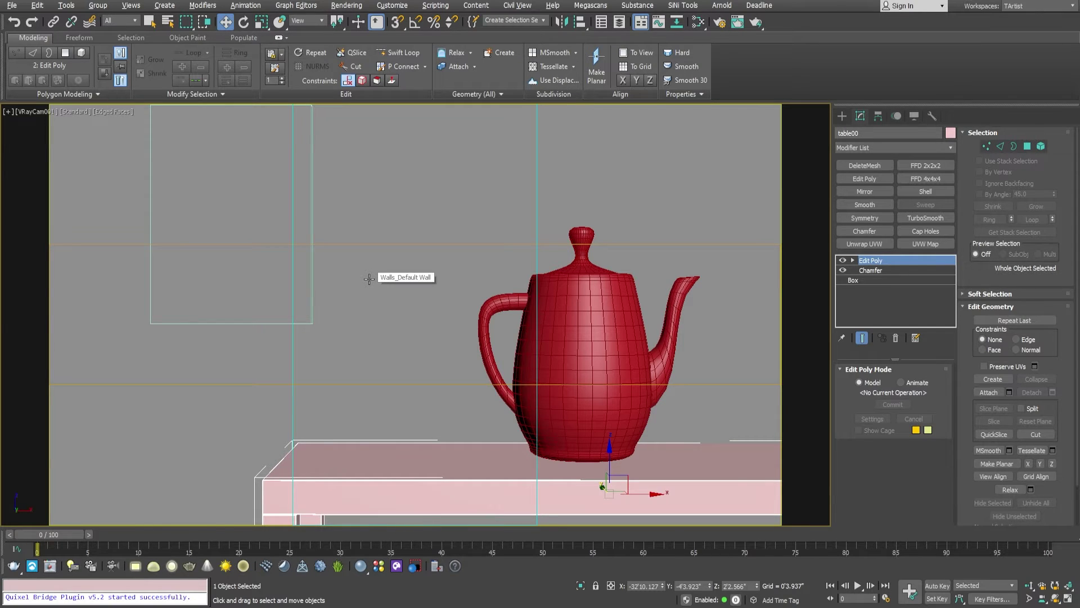
key("alt+w")
key("alt+w")
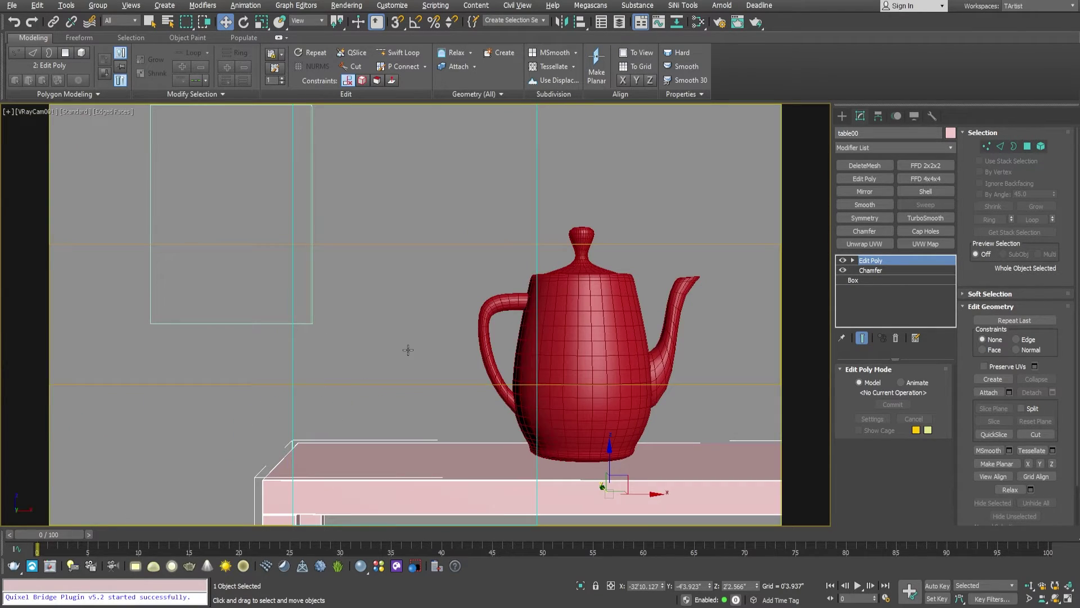
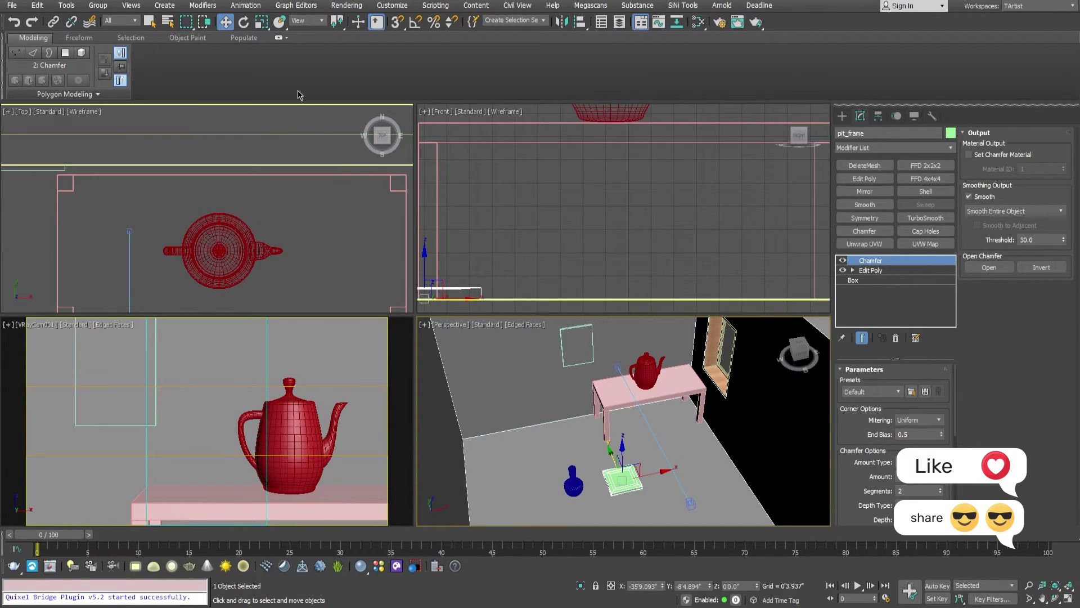
Step: Use Select and Place to put the picture frame on the wall panel and the vase on the tabletop
left_click(280, 21)
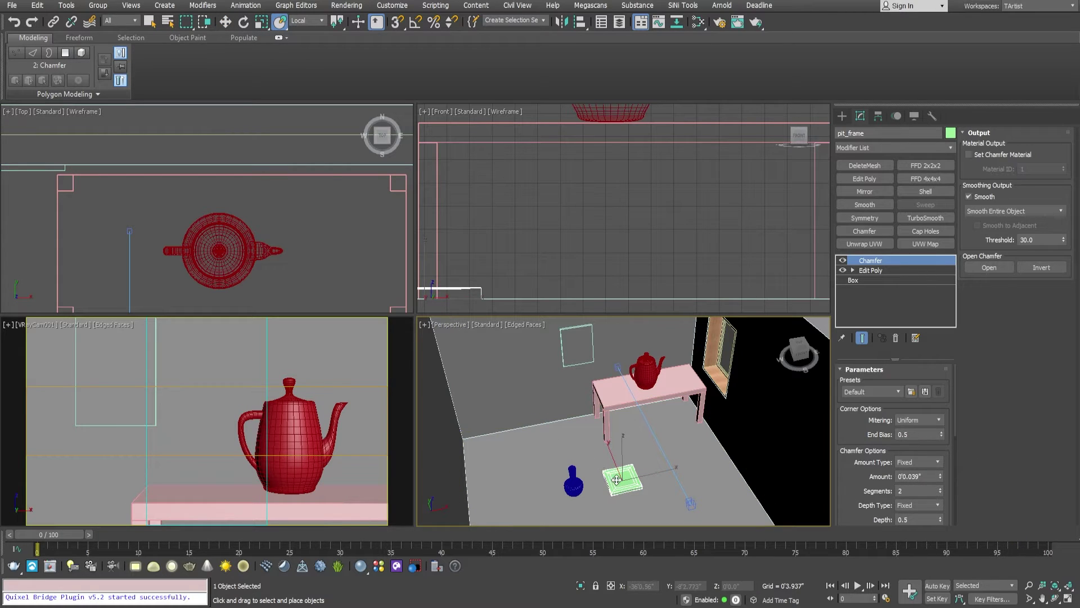
left_click_drag(618, 480, 579, 347)
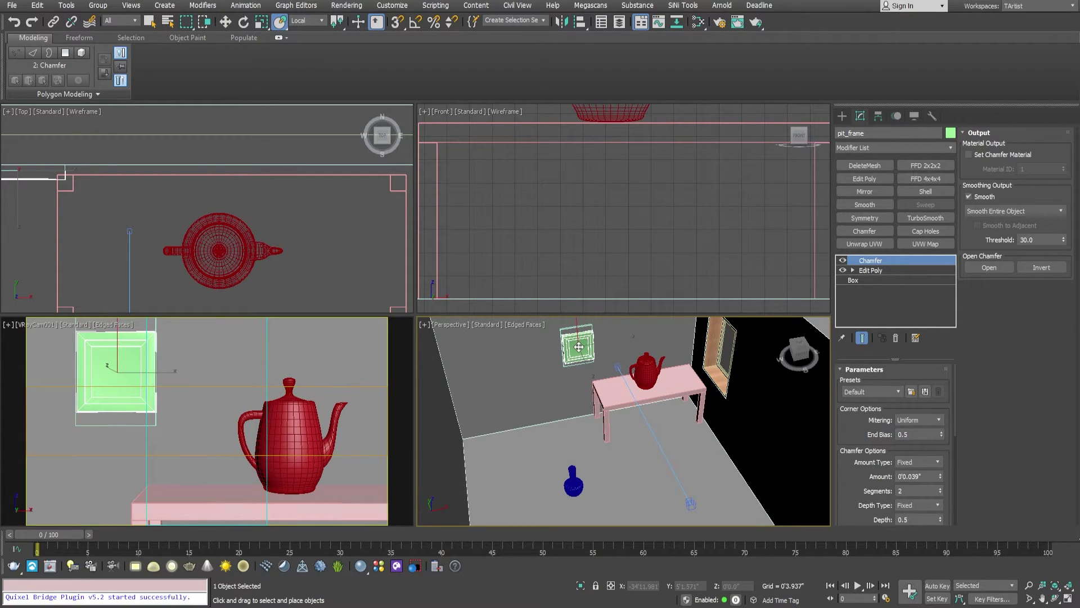
left_click(580, 483)
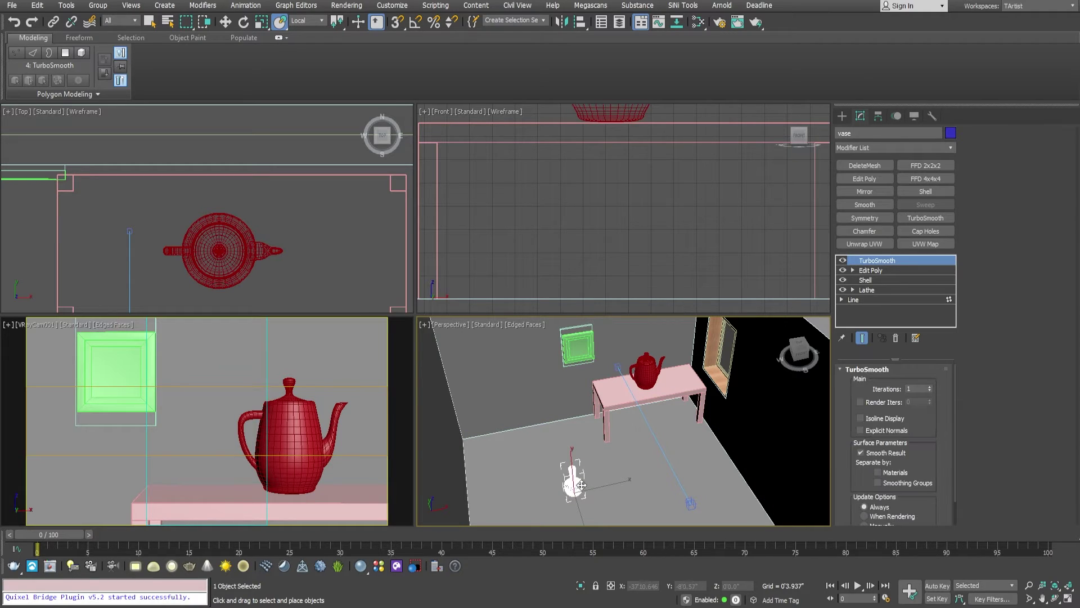
left_click_drag(582, 484, 623, 399)
middle_click_drag(623, 429, 624, 415, "alt")
scroll(624, 414, "up", 8)
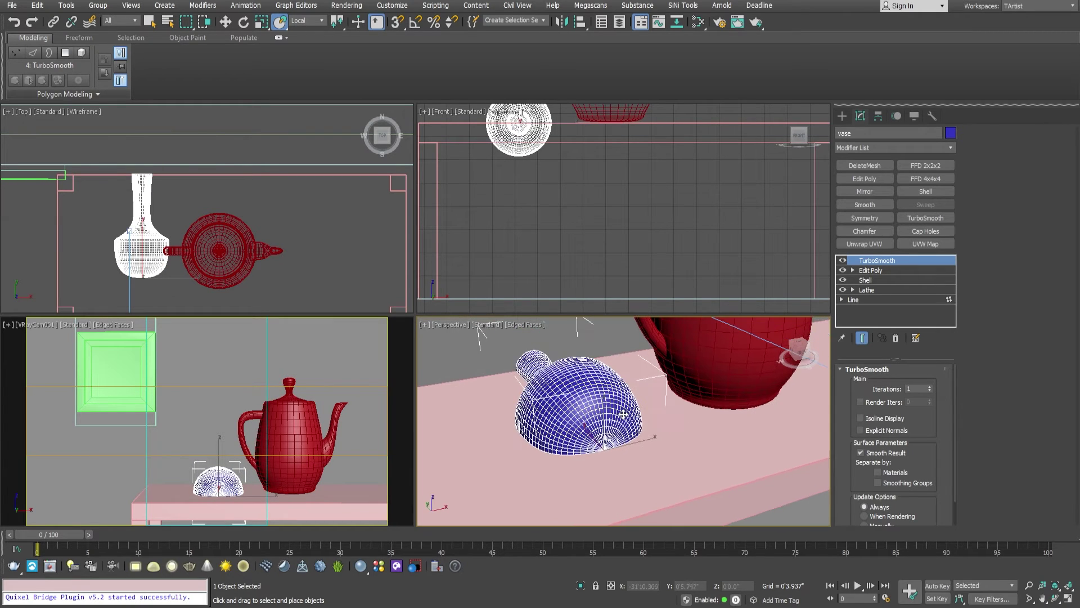
Step: Rotate the lying vase upright on the table with Angle Snap turned on
scroll(623, 414, "down", 5)
key("e")
left_click_drag(633, 444, 634, 488)
key("ctrl+z")
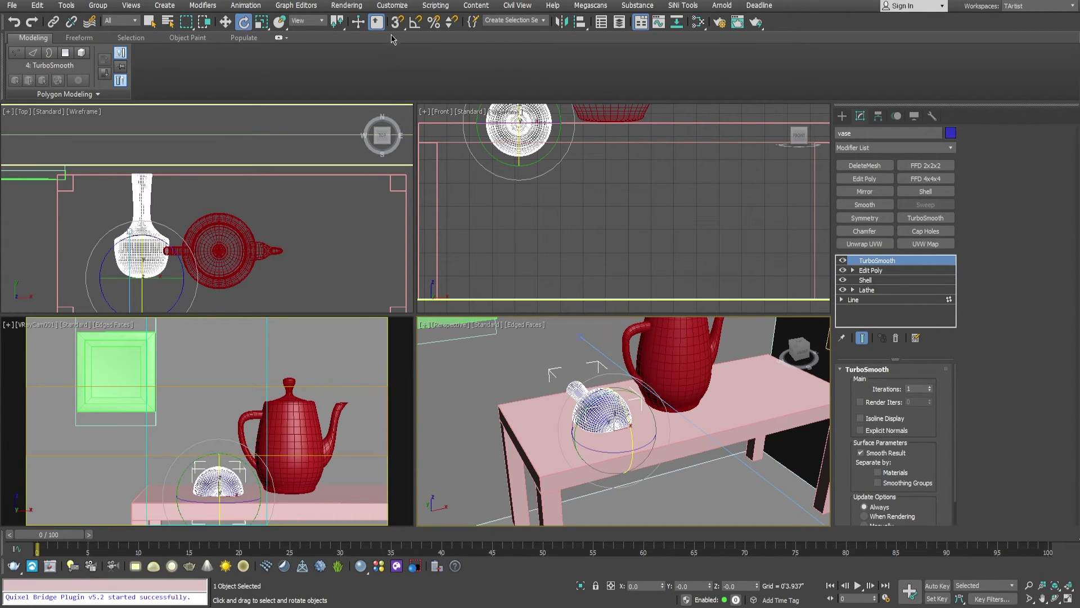
left_click(416, 22)
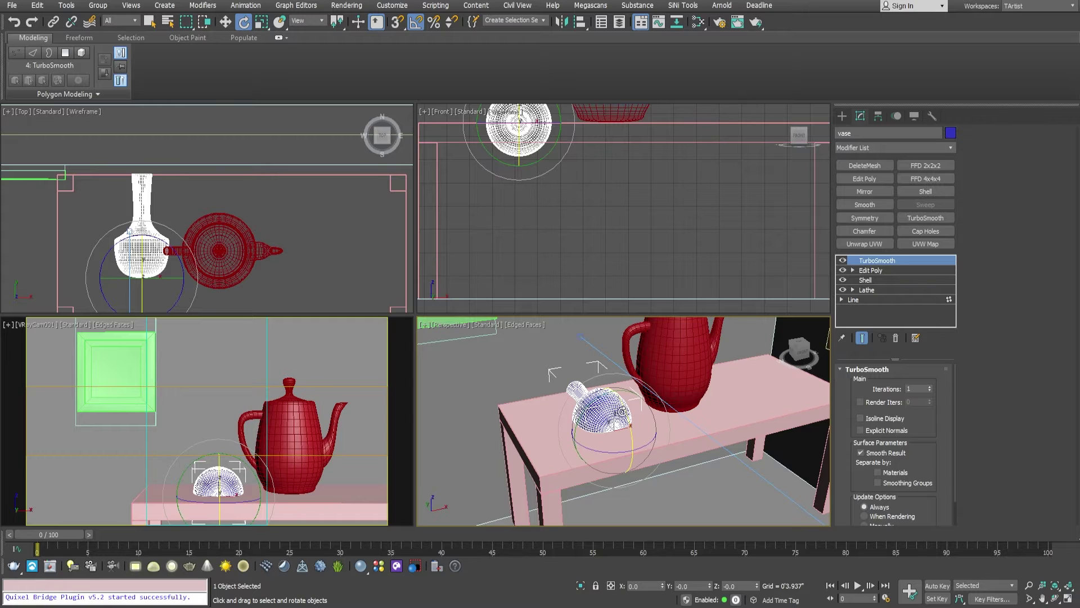
left_click_drag(623, 411, 633, 462)
Step: Move the vase across the tabletop to the teapot's position
key("w")
middle_click_drag(634, 450, 601, 443, "alt")
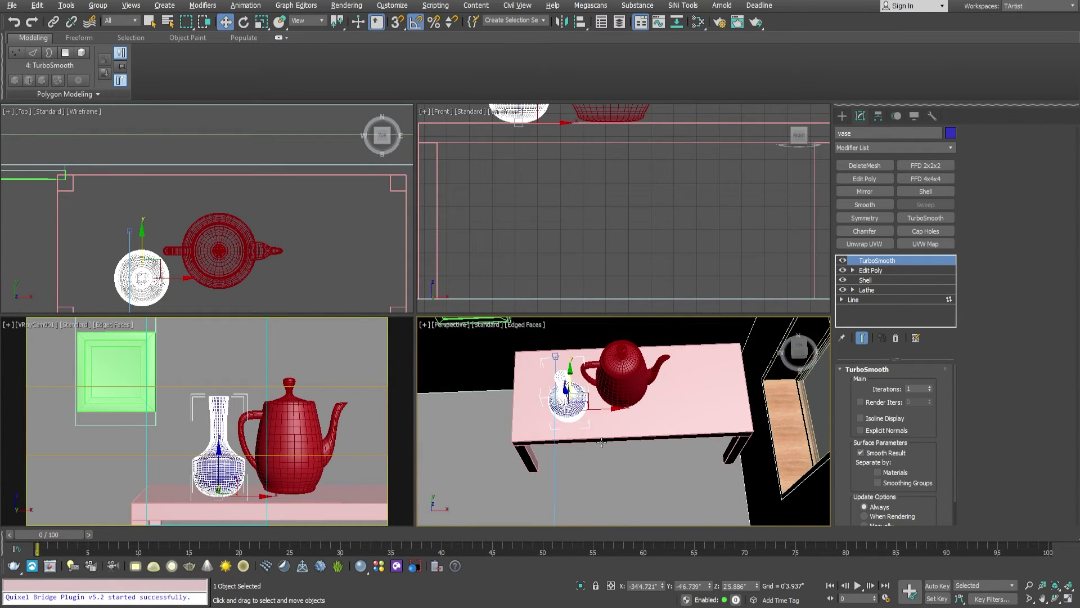
left_click_drag(600, 398, 637, 378)
Step: Delete the teapot and the placeholder panel behind the picture frame on the wall
left_click(641, 373)
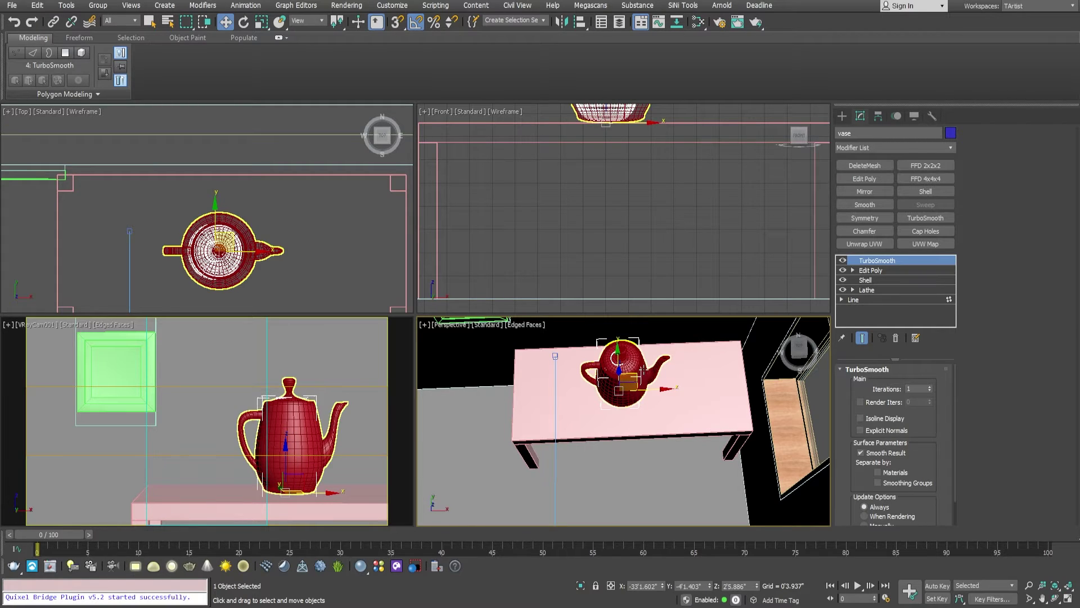
key("Delete")
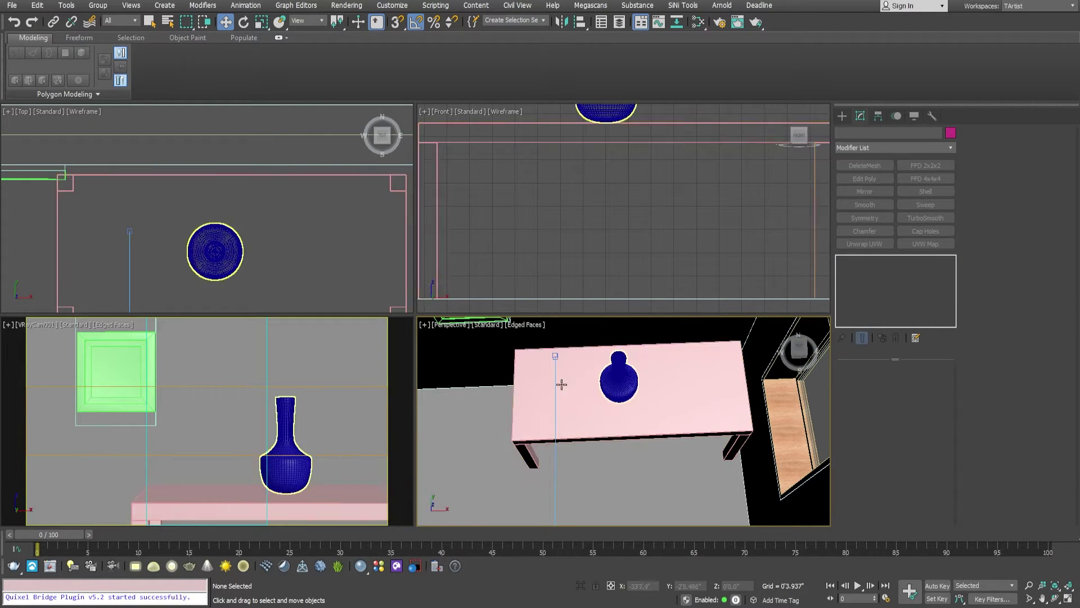
left_click(127, 424)
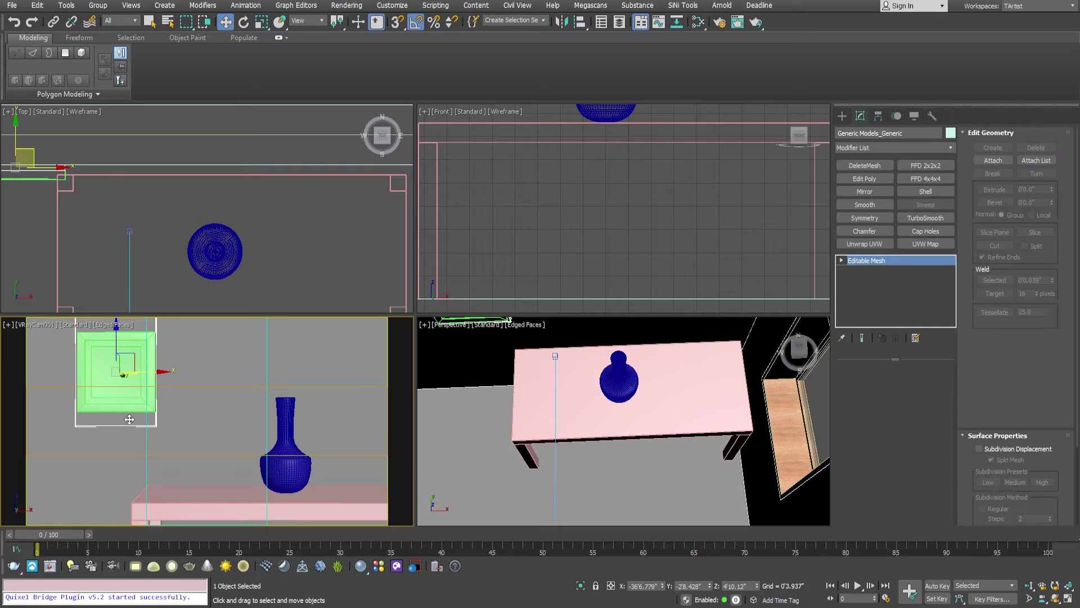
key("Delete")
Step: Add an Edit Poly modifier to the picture frame and move its lower vertices down to make the frame taller
left_click(128, 385)
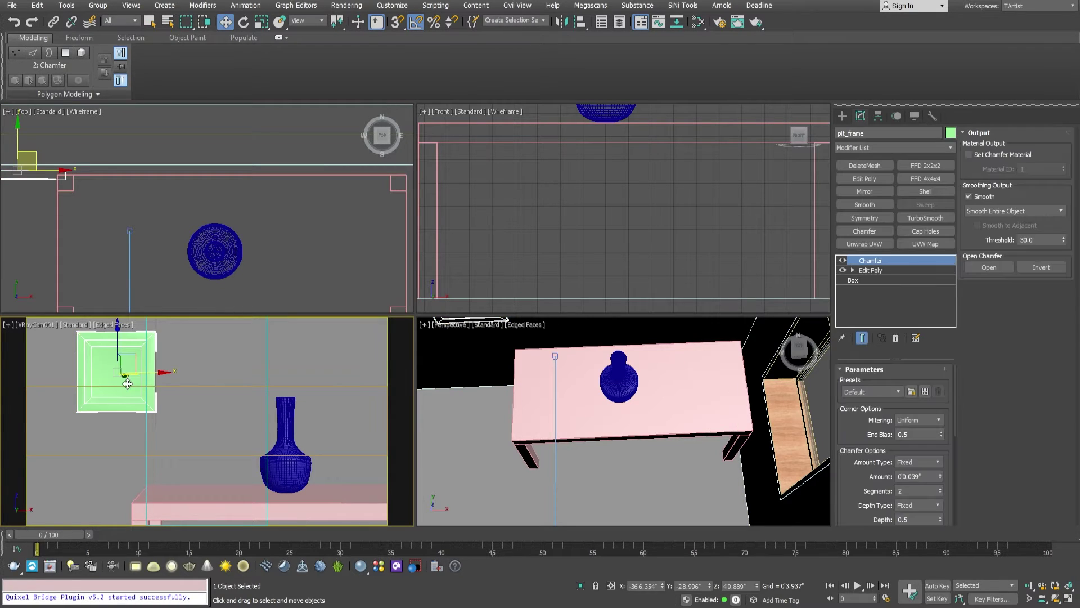
left_click(865, 178)
key("1")
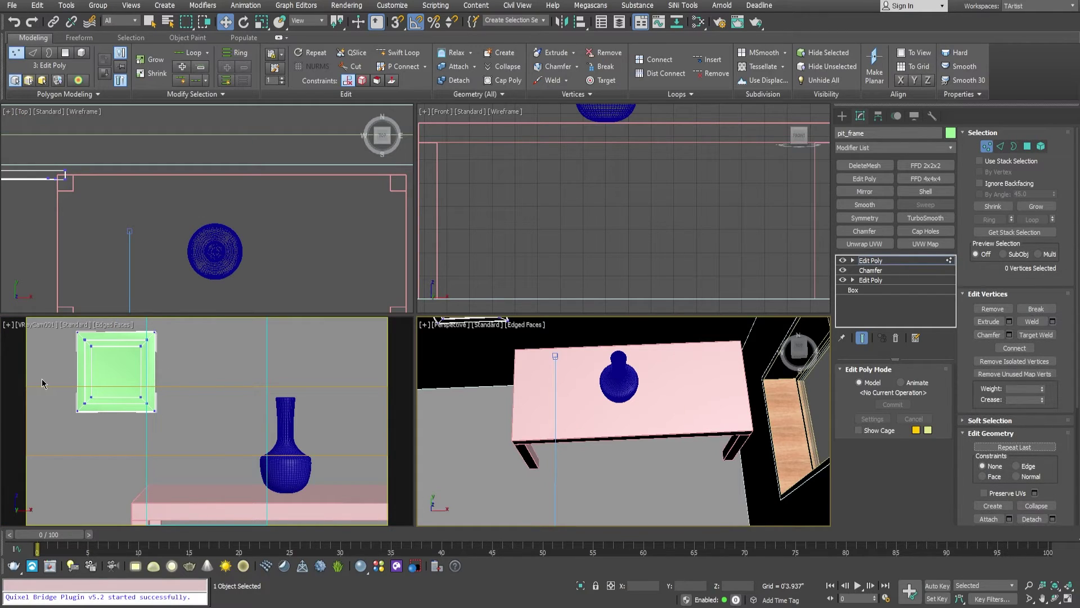
left_click_drag(64, 381, 181, 434)
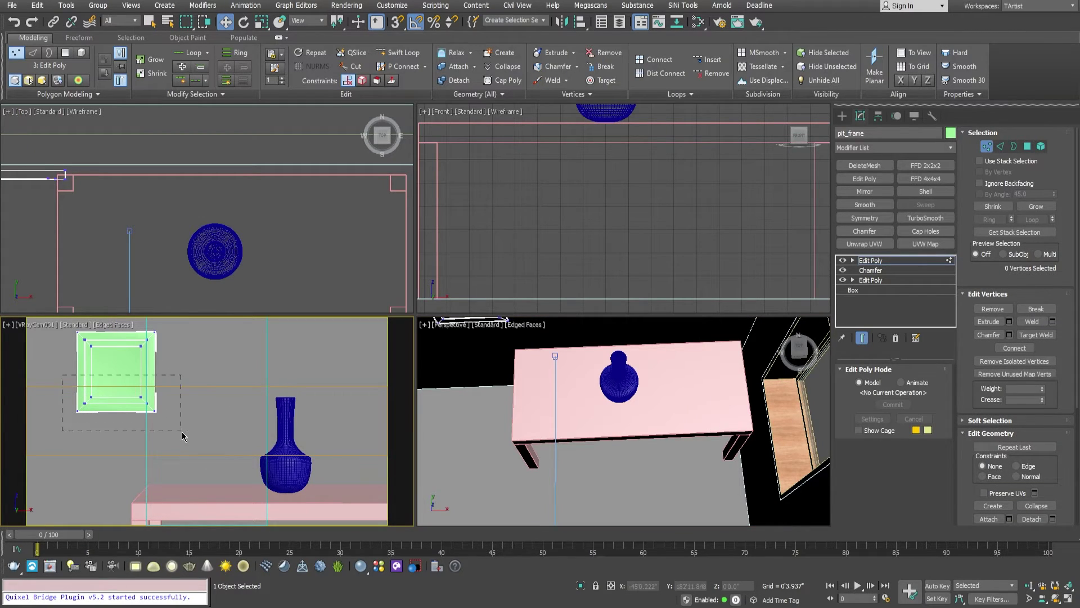
left_click_drag(113, 373, 114, 383)
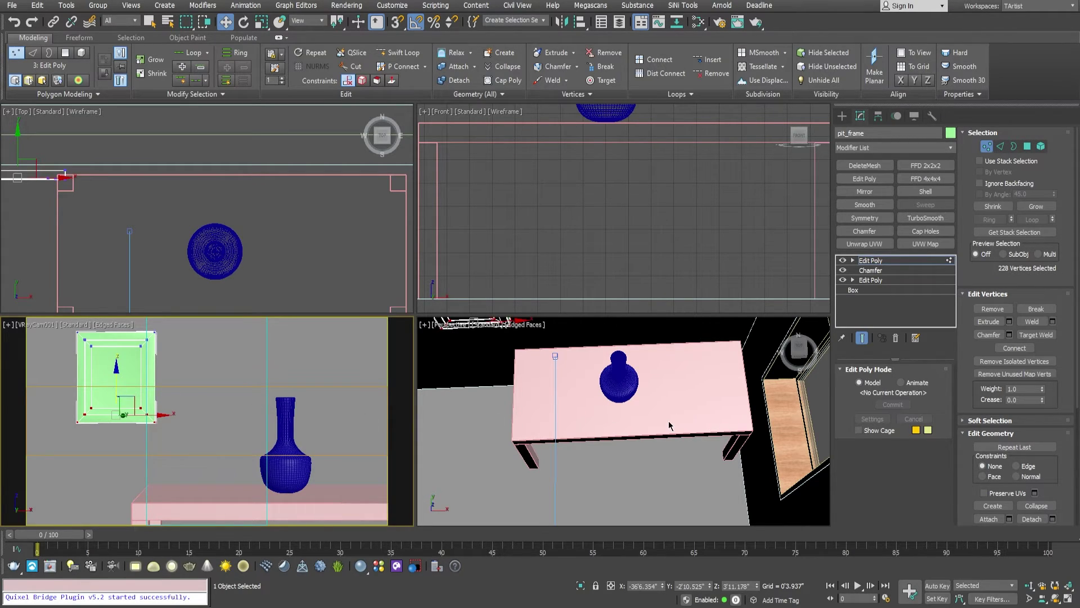
Step: Finish vertex editing on the picture frame, hide the modeling ribbon and turn off safe frames in the camera view
middle_click_drag(615, 412, 583, 388, "alt")
key("1")
left_click(641, 22)
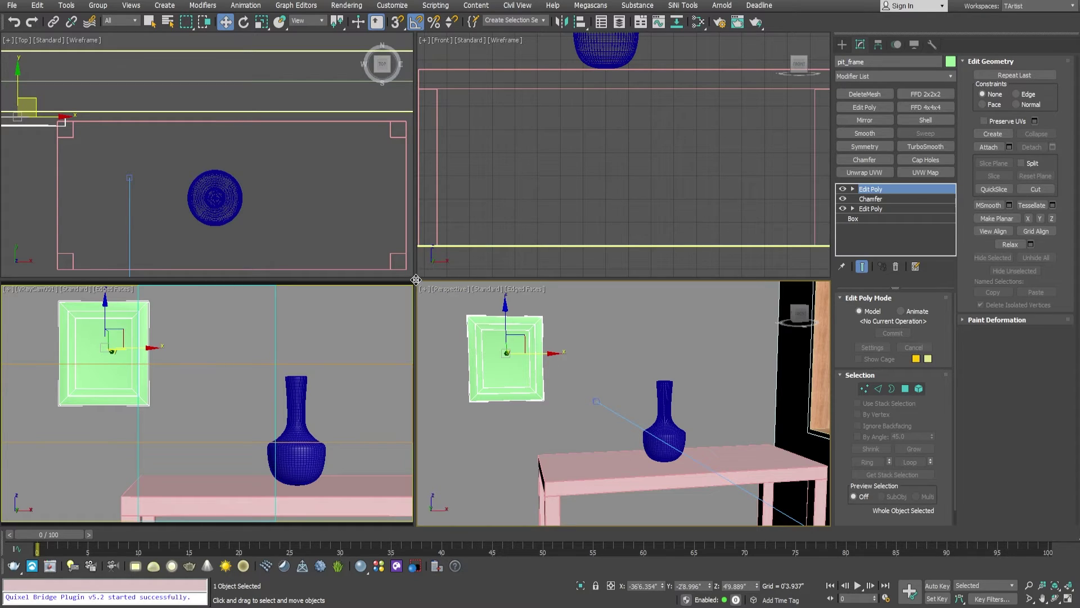
middle_click_drag(597, 389, 597, 375, "alt")
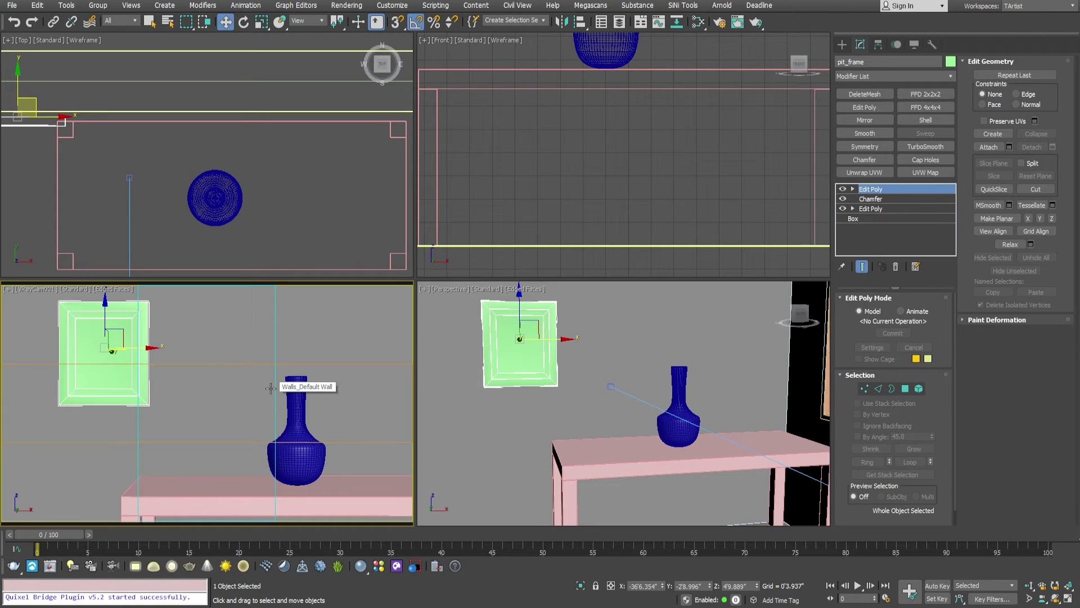
key("shift+f")
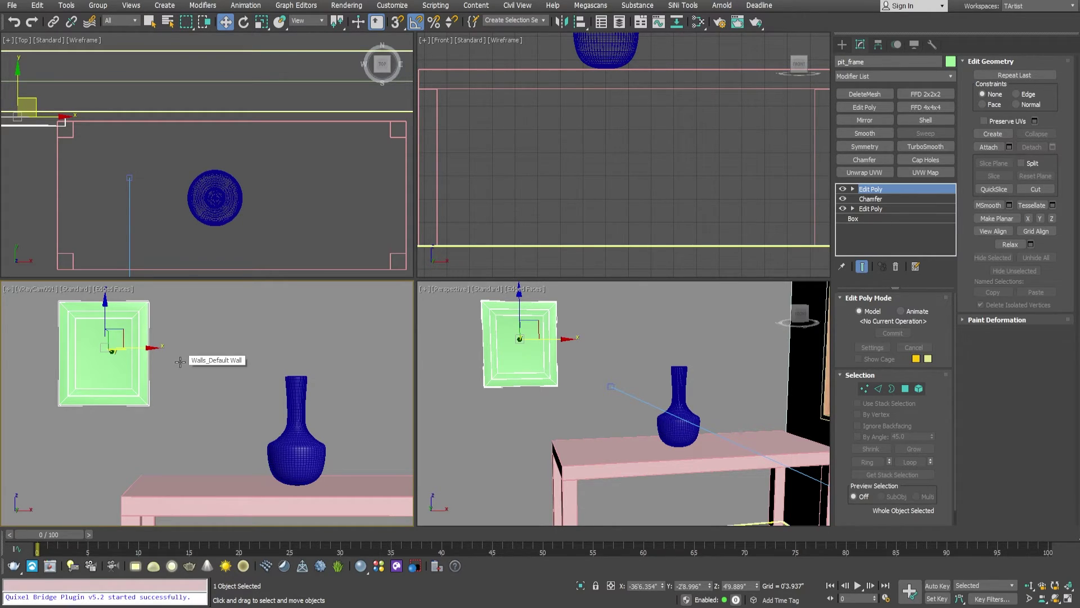
Step: Save the scene as the next incremental version of Vase_on_table_02.max in the SCENES folder
key("ctrl+s")
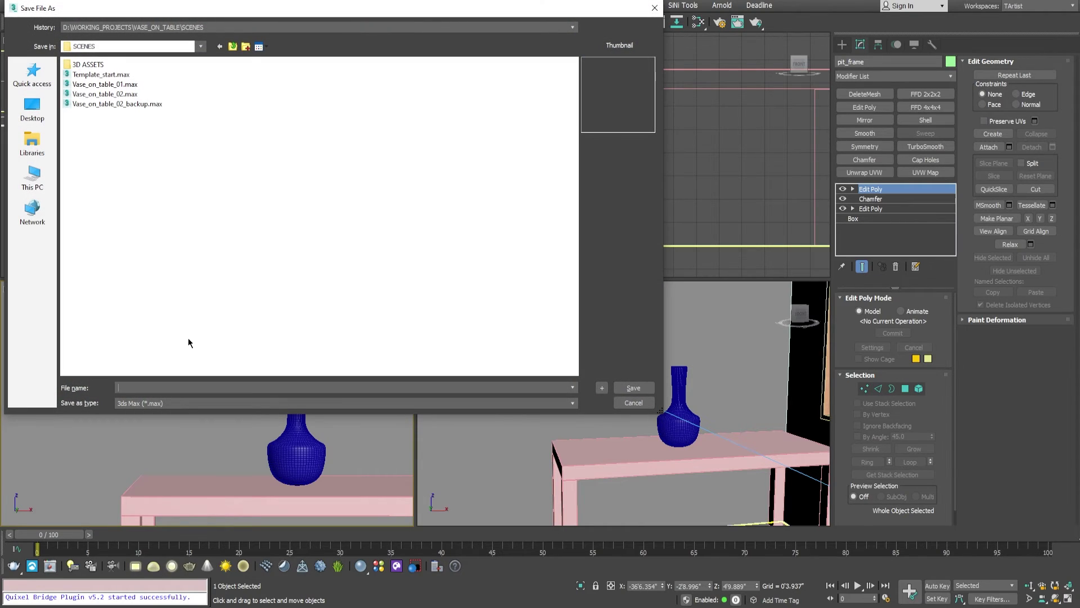
left_click(113, 95)
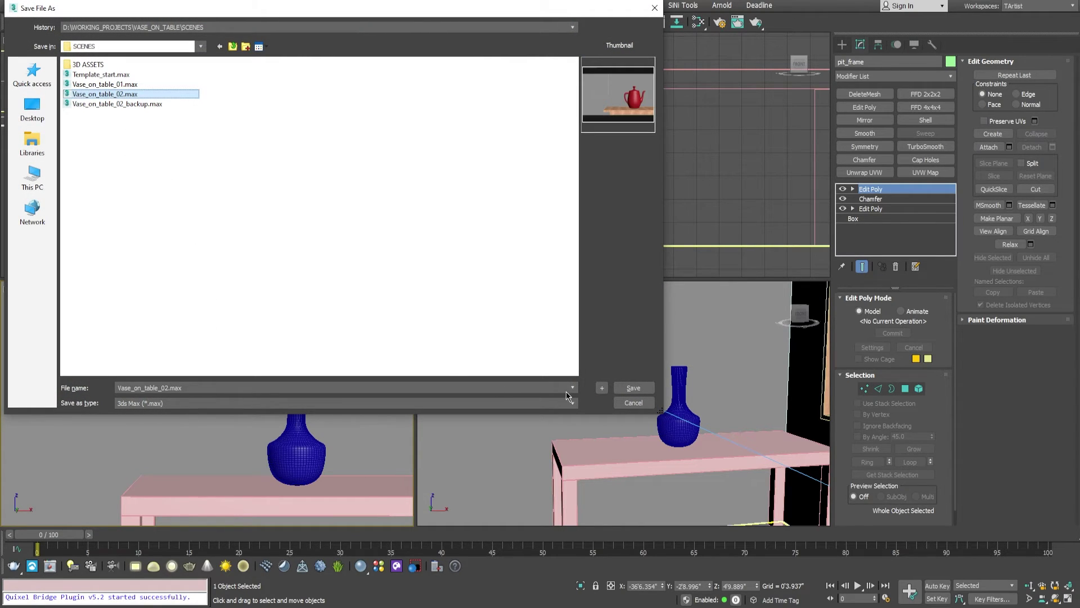
left_click(602, 387)
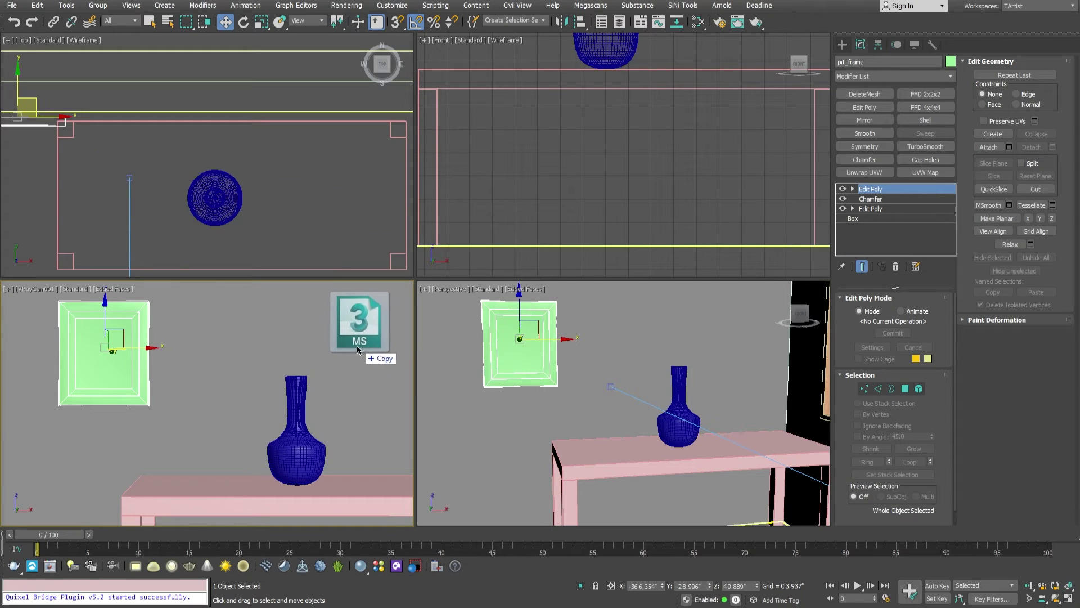
Step: Run the composition Overlay script in the camera view and cycle the Golden Triangle guide to its mirrored orientation
left_click_drag(357, 345, 306, 341)
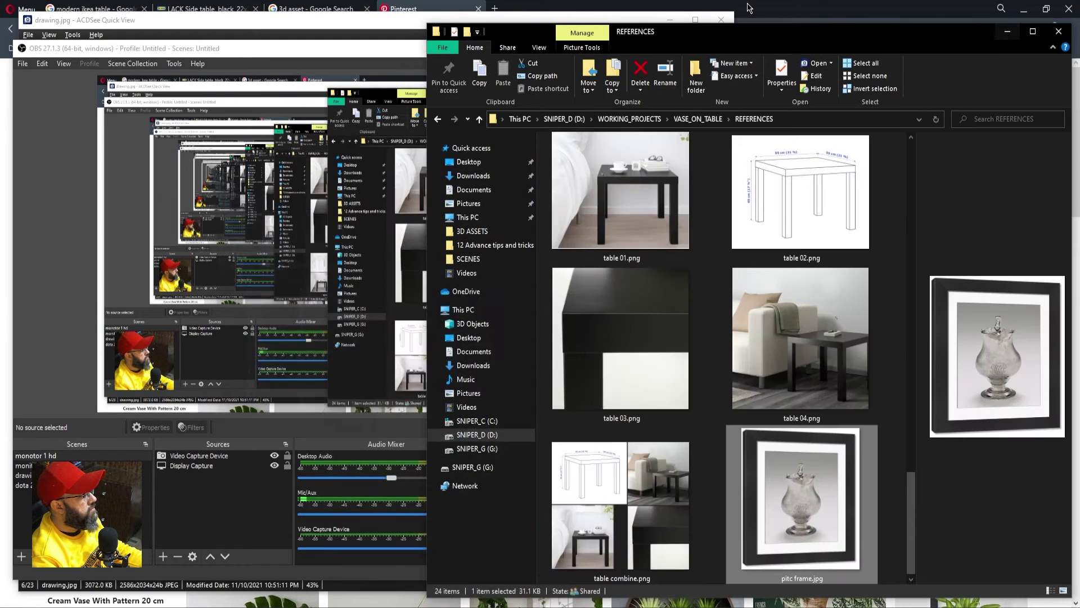
left_click(387, 27)
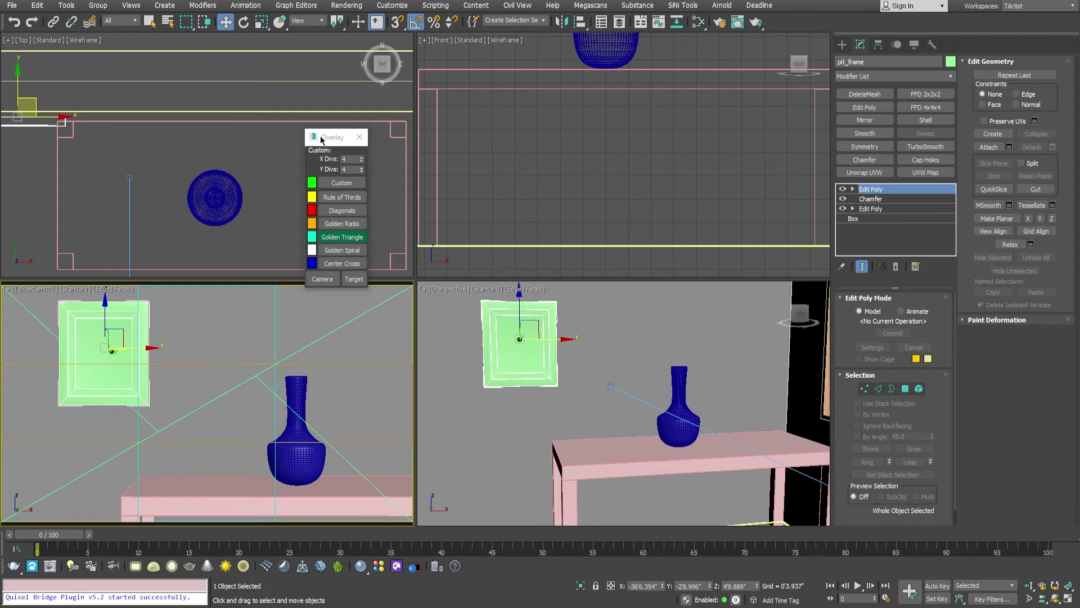
left_click_drag(322, 136, 304, 133)
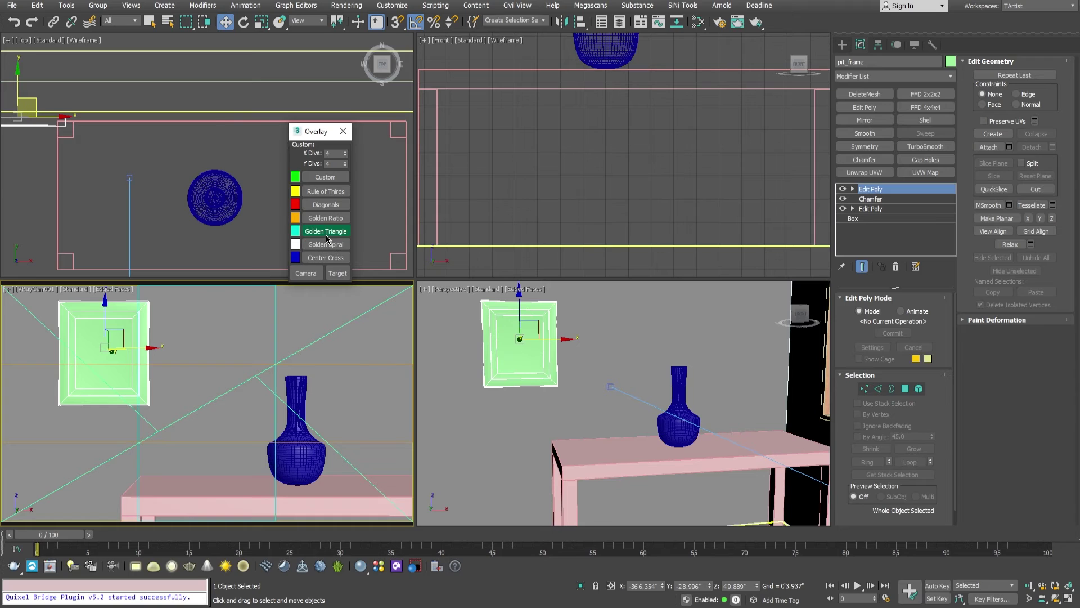
left_click(327, 238)
left_click(327, 237)
left_click(327, 238)
Step: Move the vase about 0.75 inches along X and pan the camera so the table and vase fit the composition guides
left_click(294, 428)
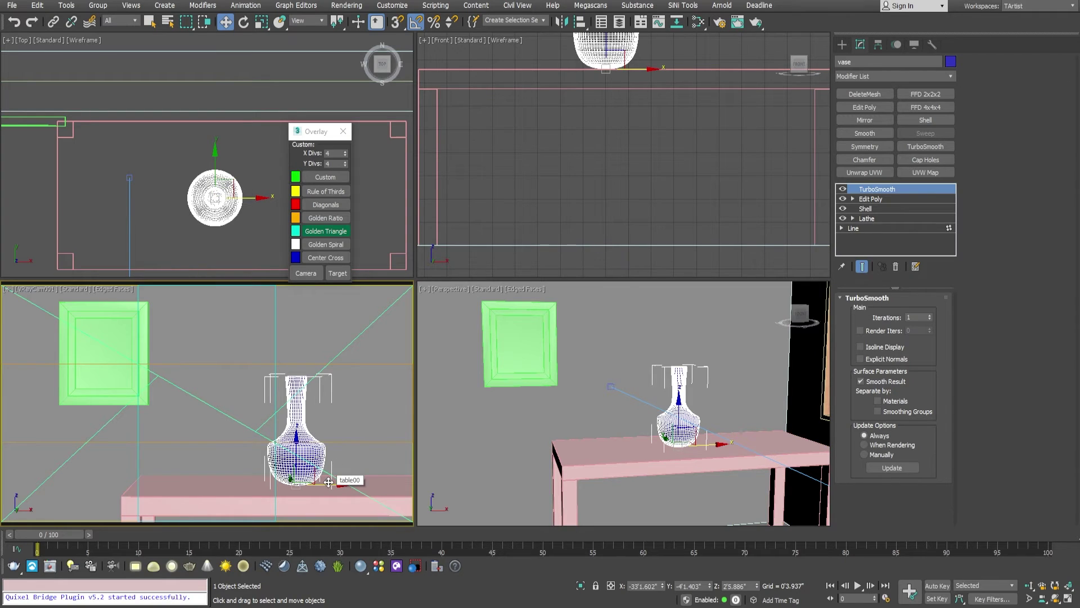
left_click_drag(328, 482, 333, 483)
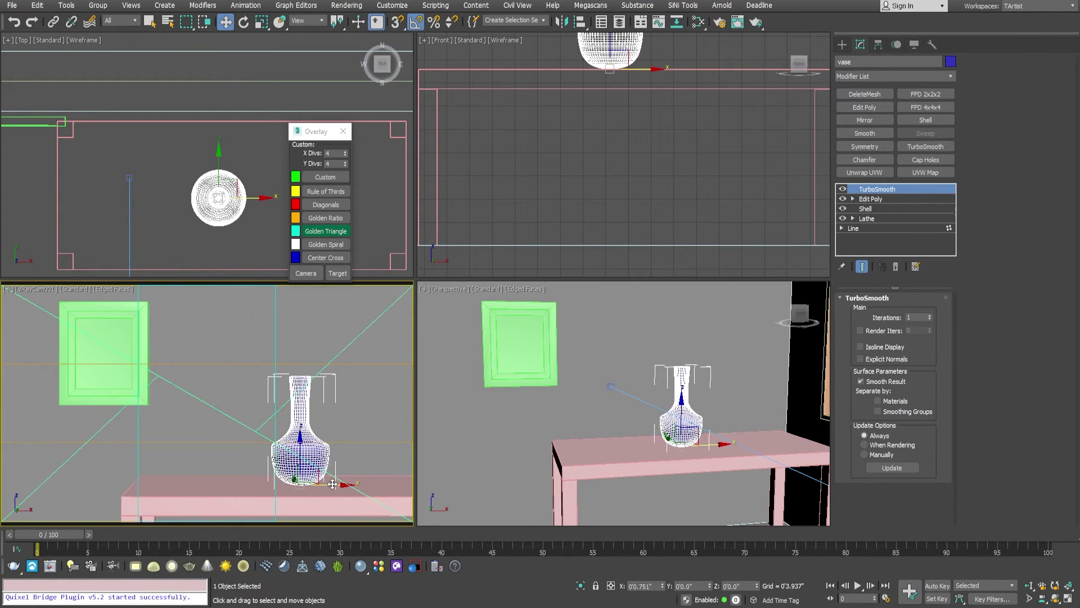
middle_click_drag(225, 399, 232, 399)
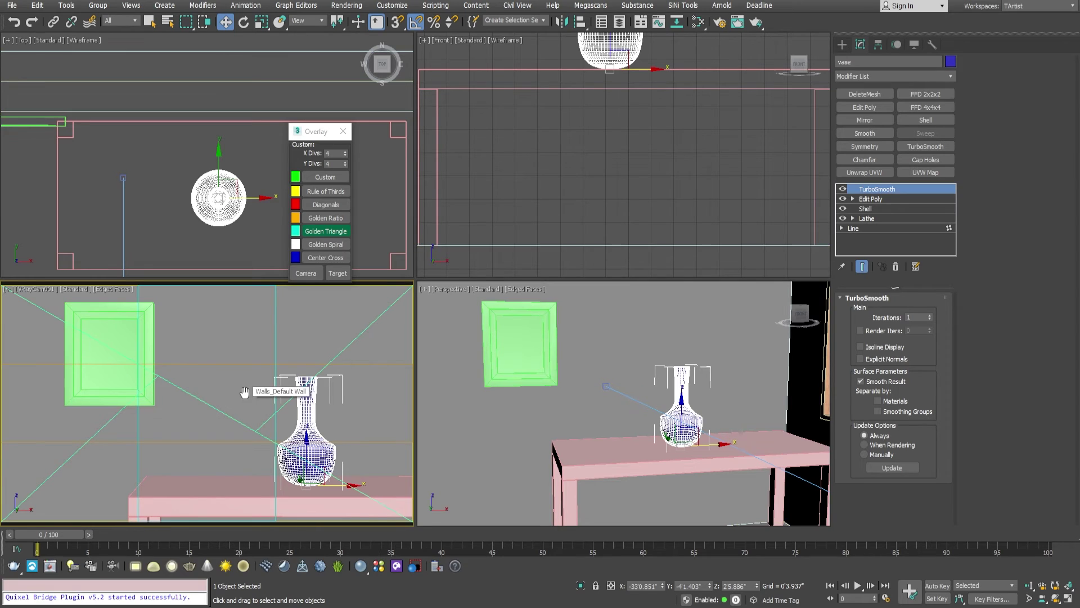
middle_click_drag(245, 389, 252, 393)
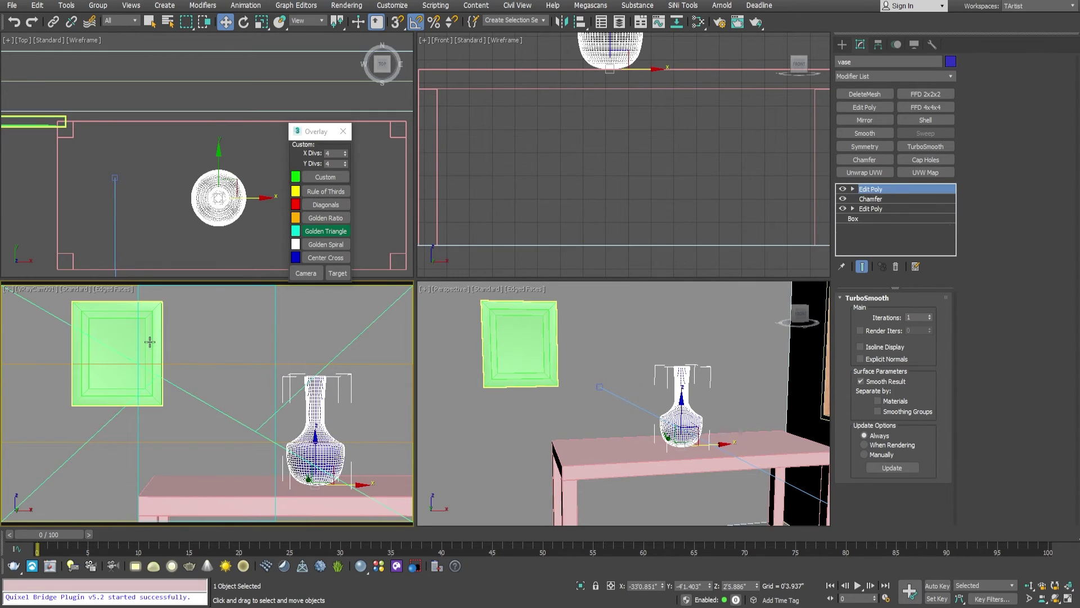
Step: Move the picture frame along X away from the vase and accept the Safe Frames viewport configuration
left_click_drag(161, 348, 134, 348)
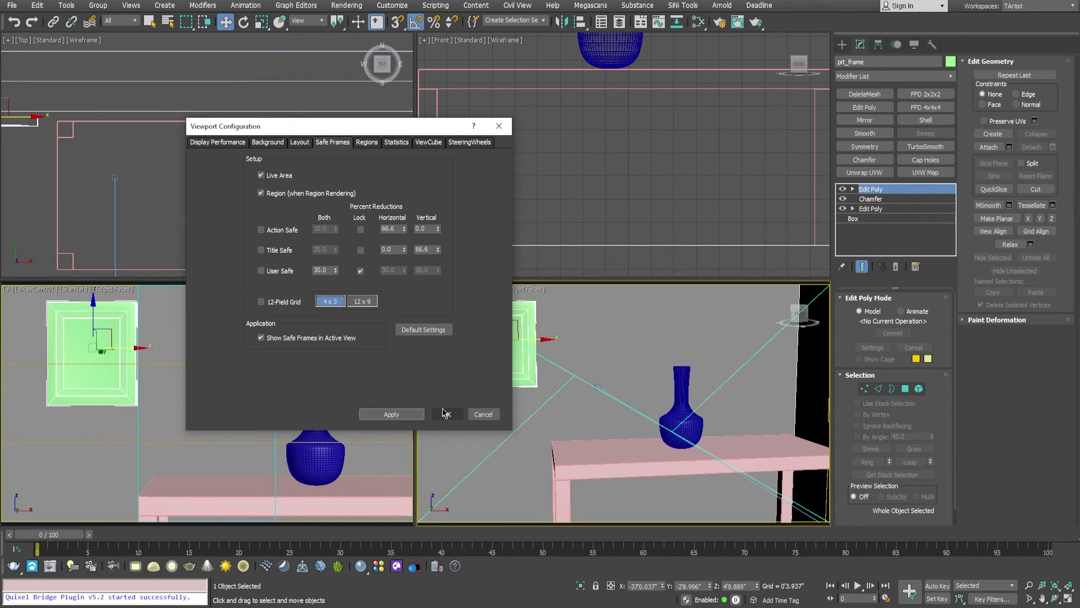
left_click(447, 414)
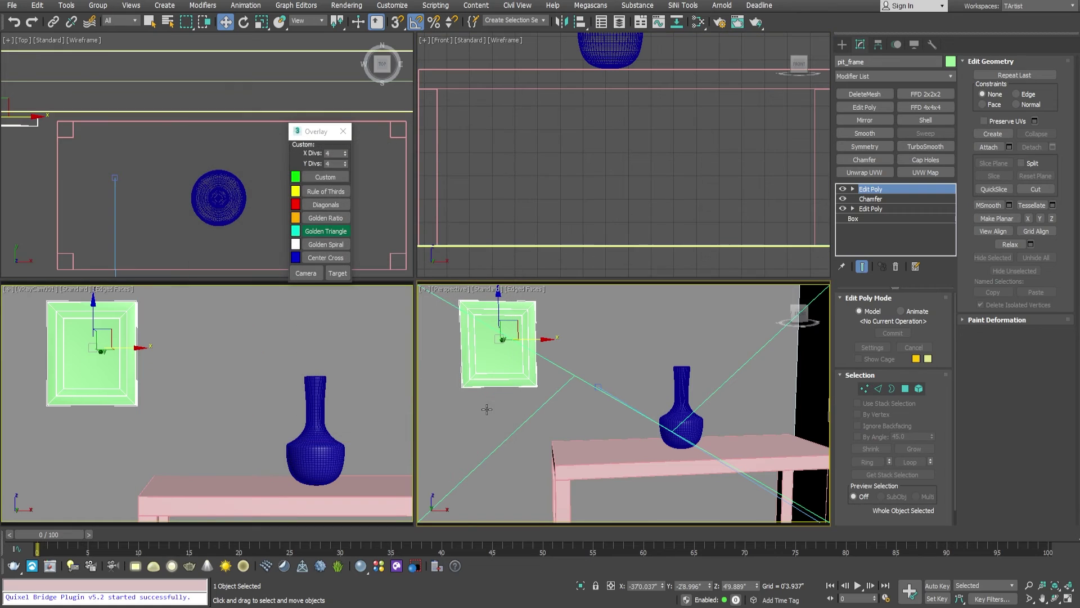
right_click(285, 388)
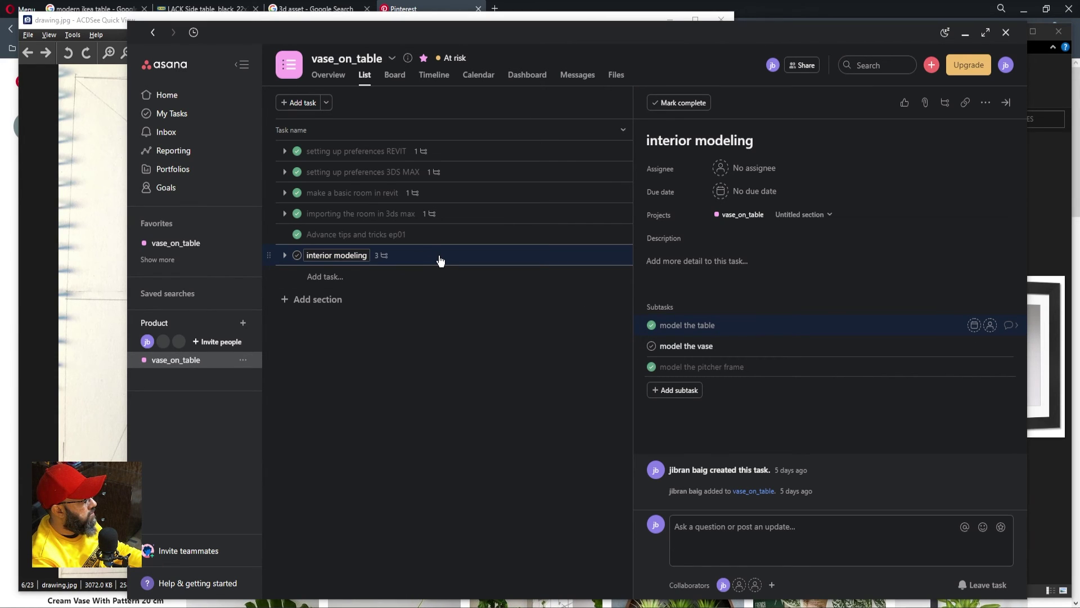
Step: In Asana's vase_on_table project, mark the "model the vase" subtask and the "interior modeling" task as complete
left_click(727, 353)
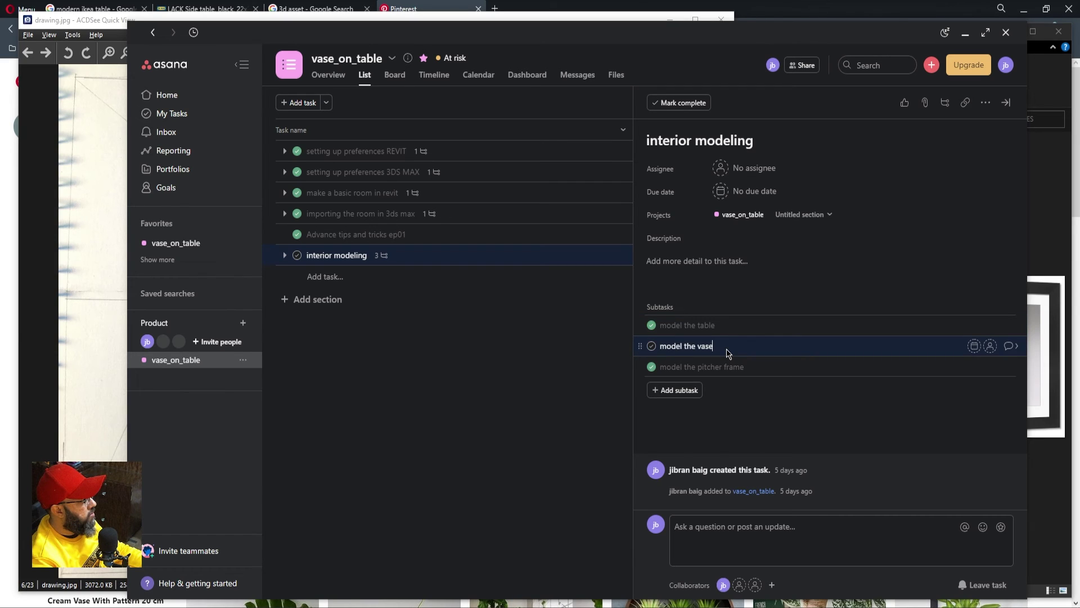
left_click(652, 349)
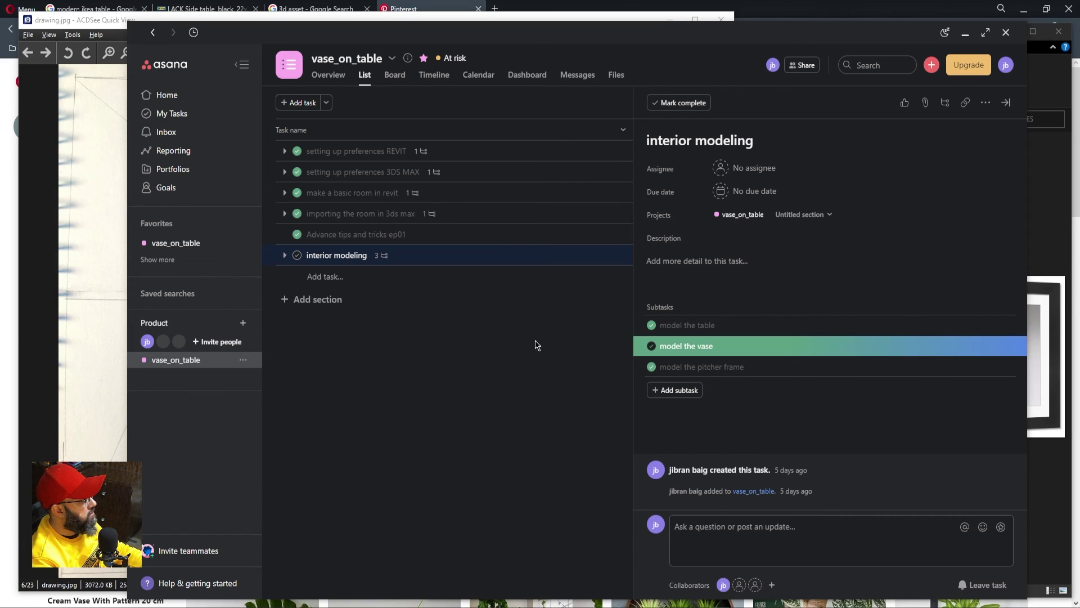
left_click(297, 257)
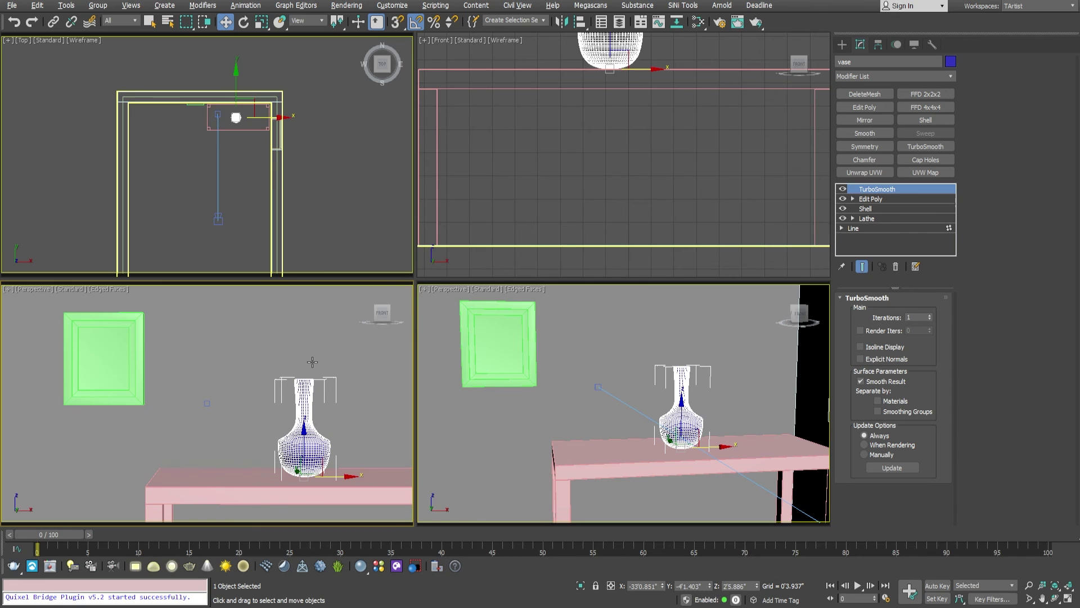
Step: Back in 3ds Max, examine the picture frame, vase and table one by one in the enlarged perspective view
left_click(313, 362)
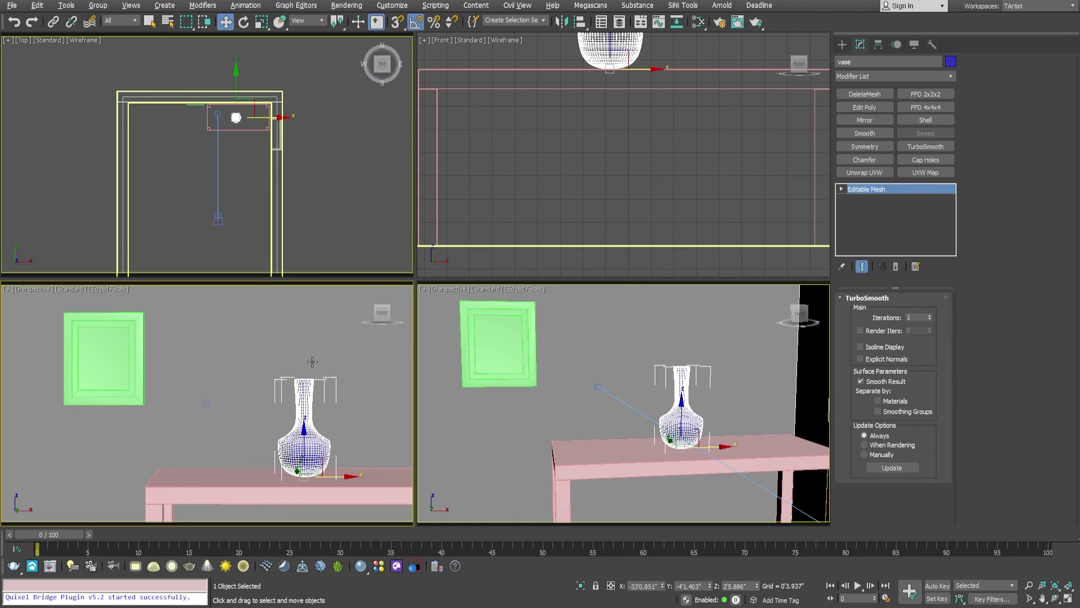
key("alt+w")
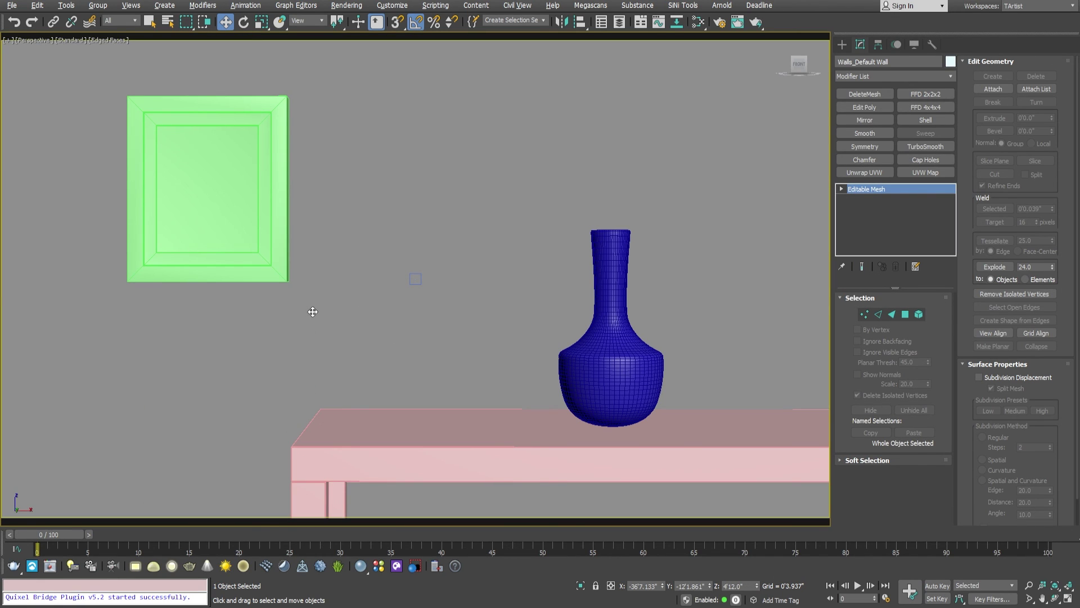
left_click(261, 238)
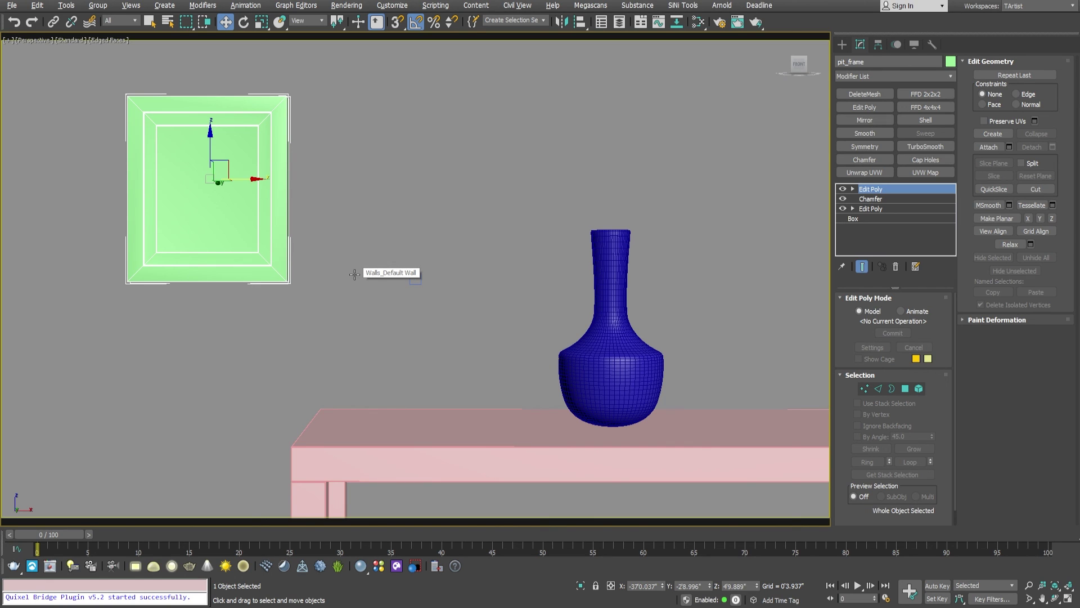
left_click(569, 364)
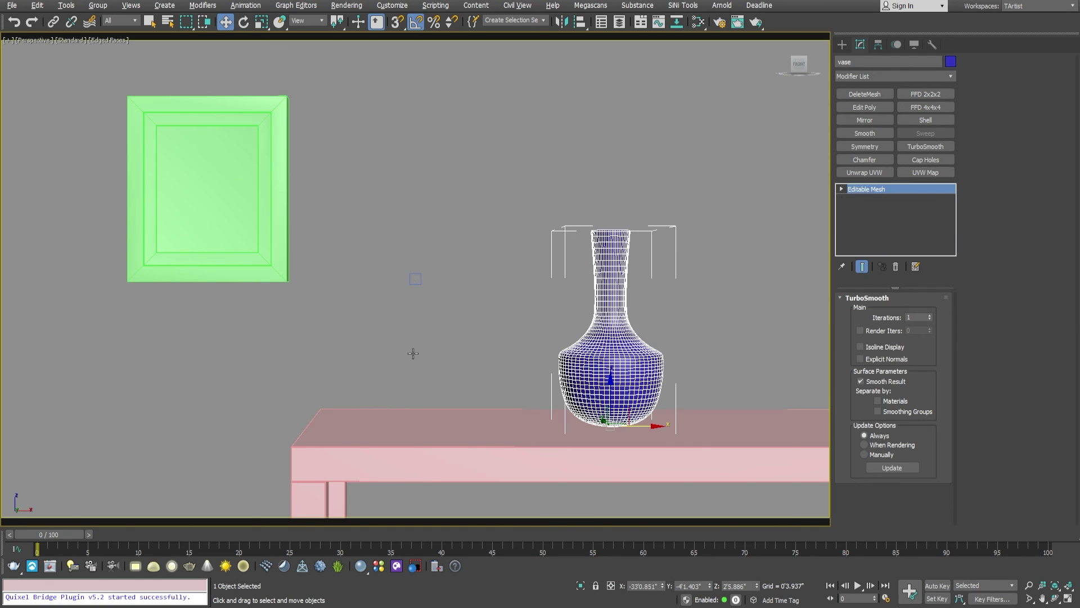
left_click(429, 436)
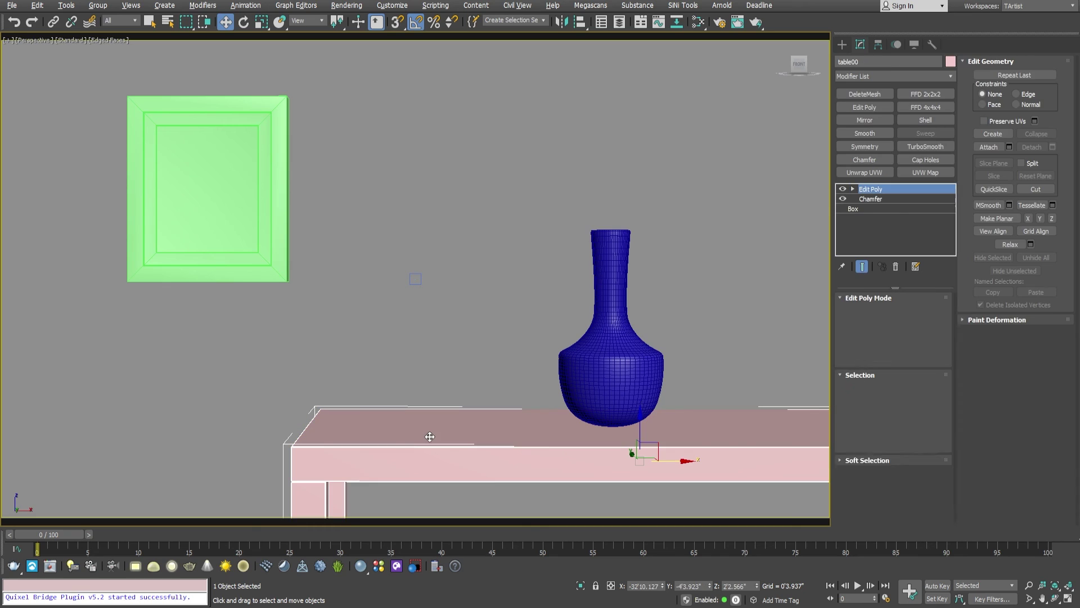
left_click(261, 259)
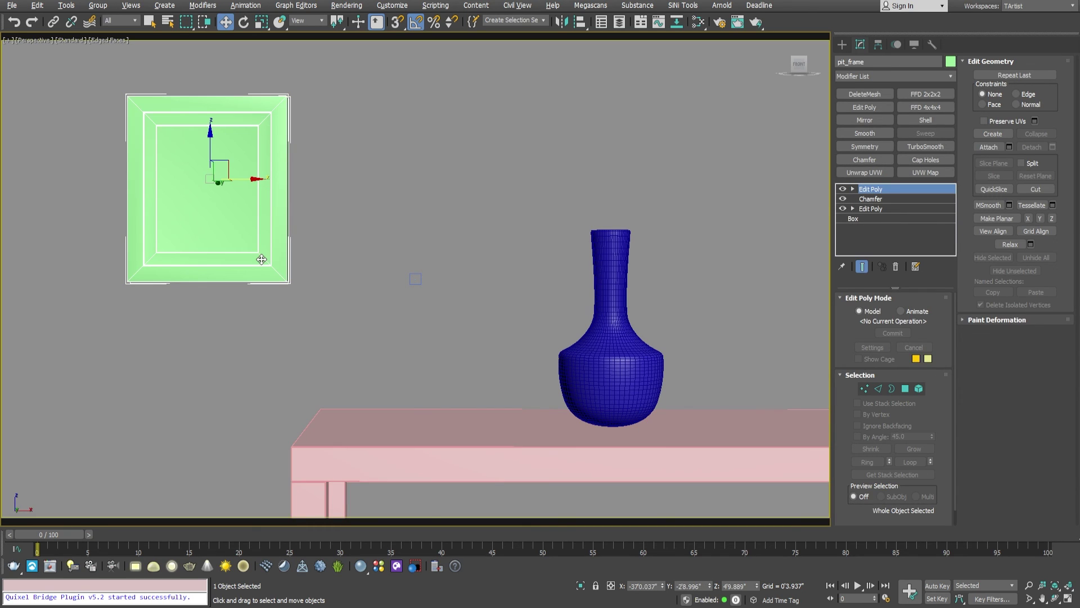
key("alt+w")
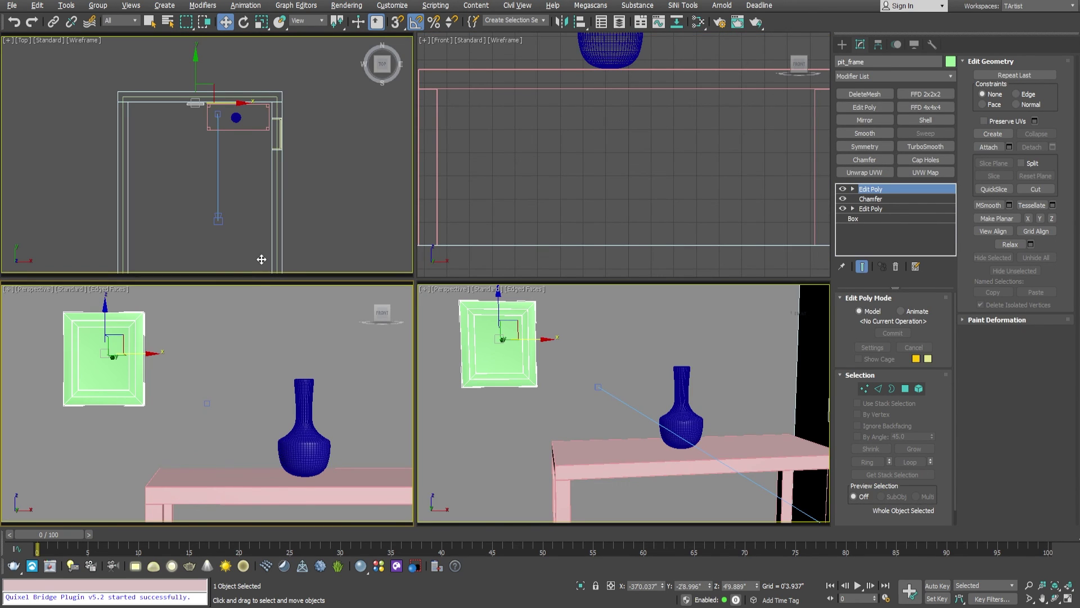
left_click(252, 364)
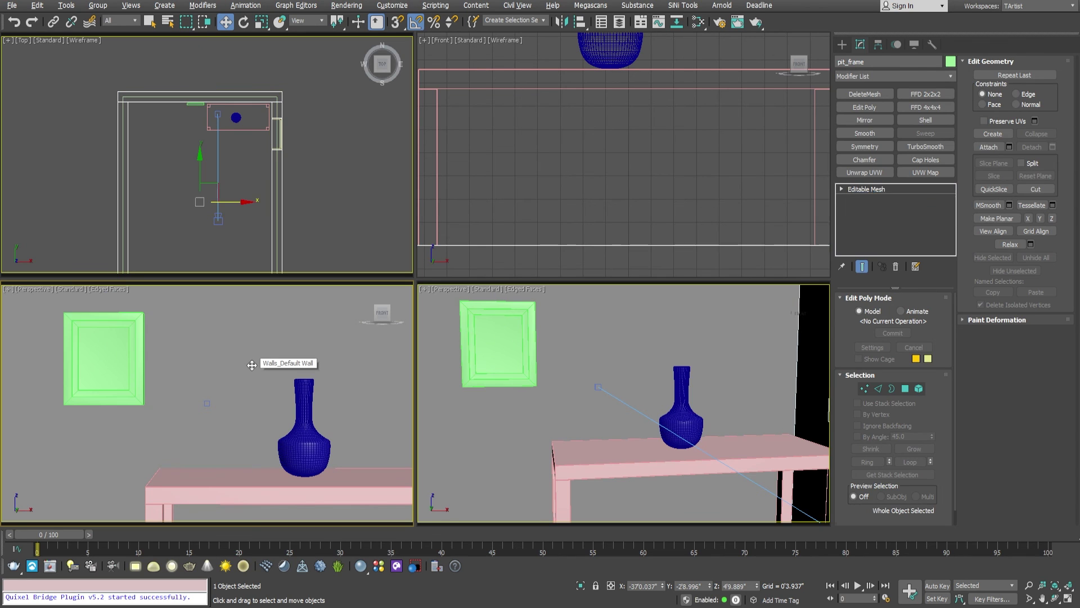
key("alt+w")
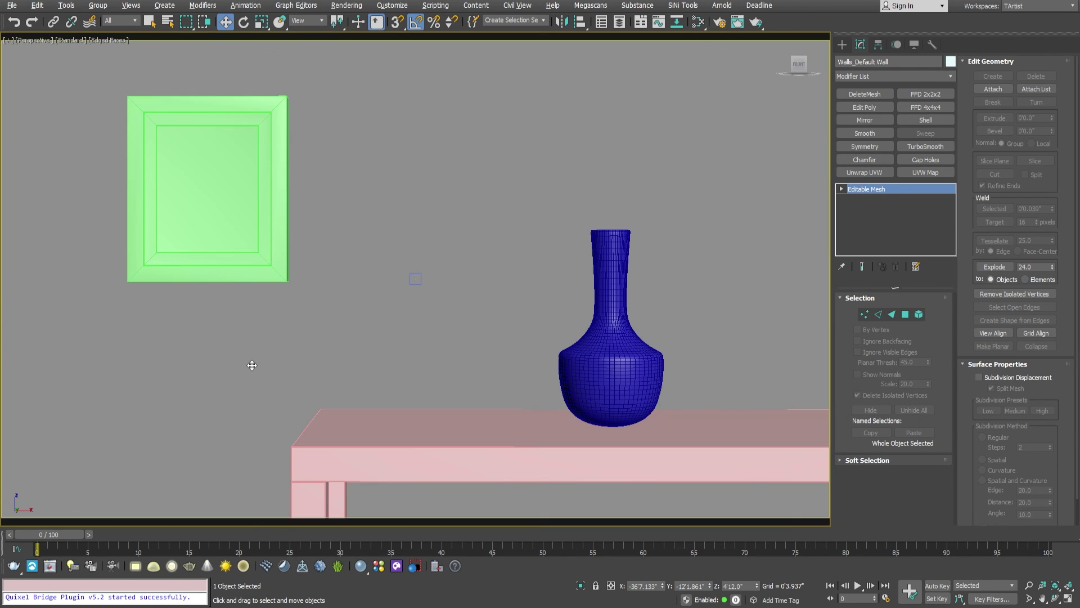